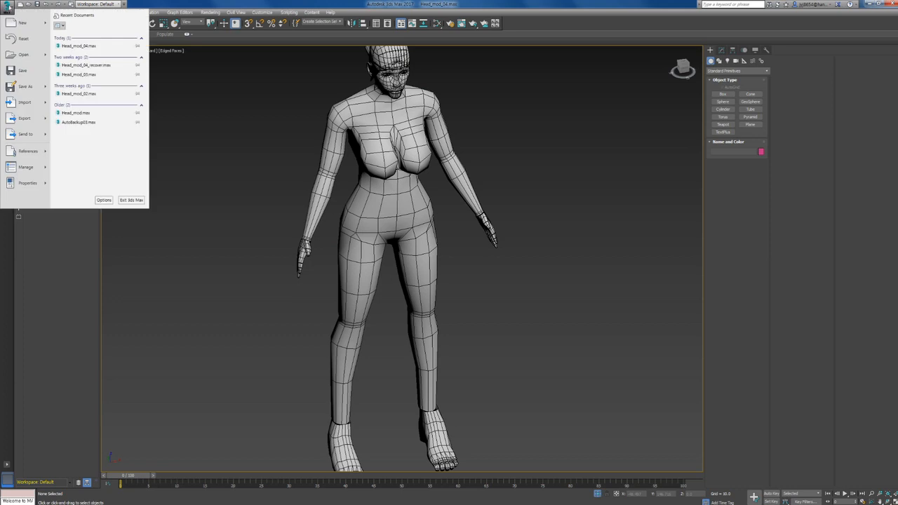
Step: Save the scene under the new name Head_mod_05.max in the desktop folder that holds the other Head_mod files
mouse_move(44, 86)
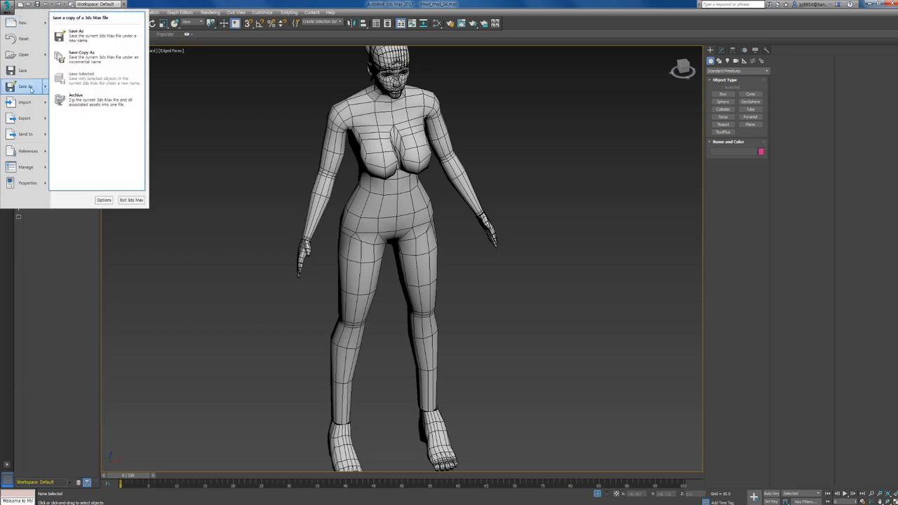
click(76, 35)
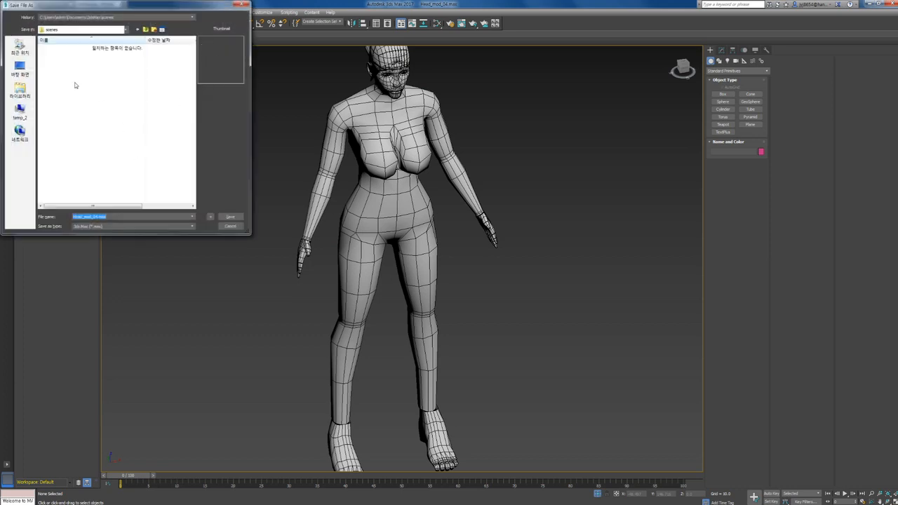
click(20, 68)
click(71, 102)
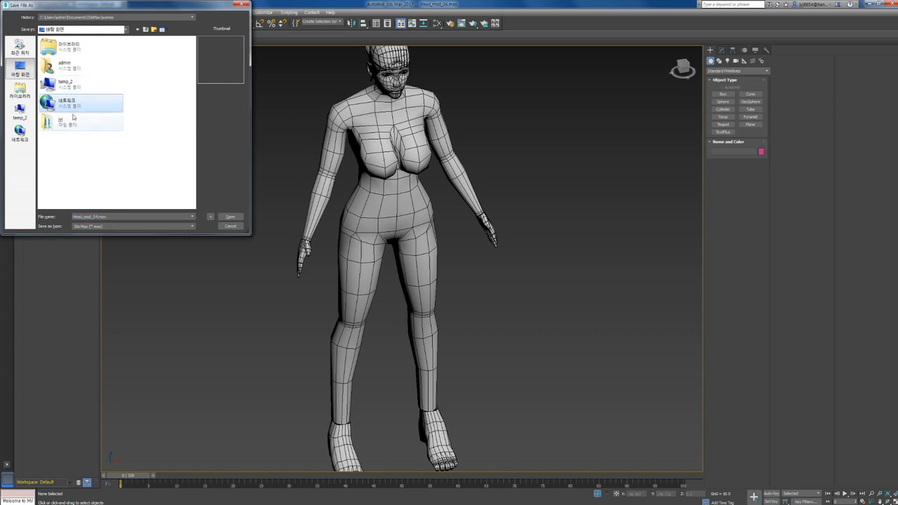
double_click(73, 120)
click(98, 112)
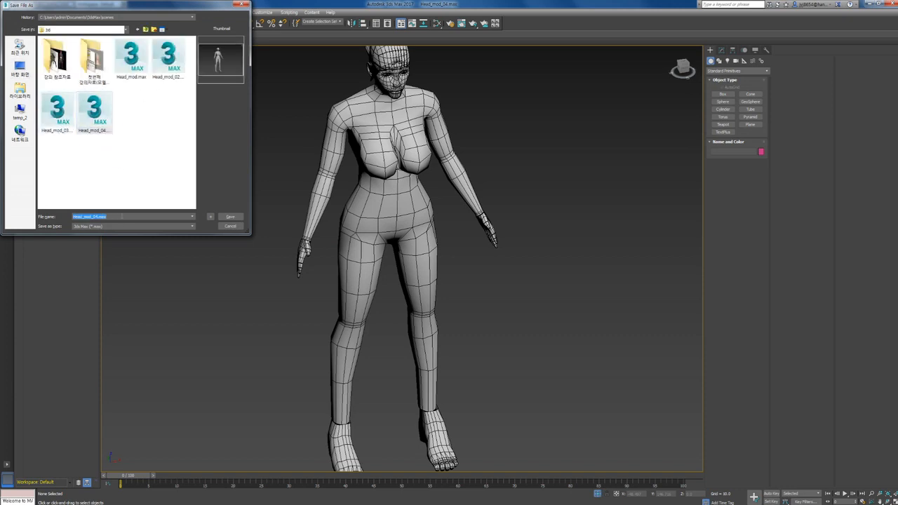
click(129, 215)
click(230, 216)
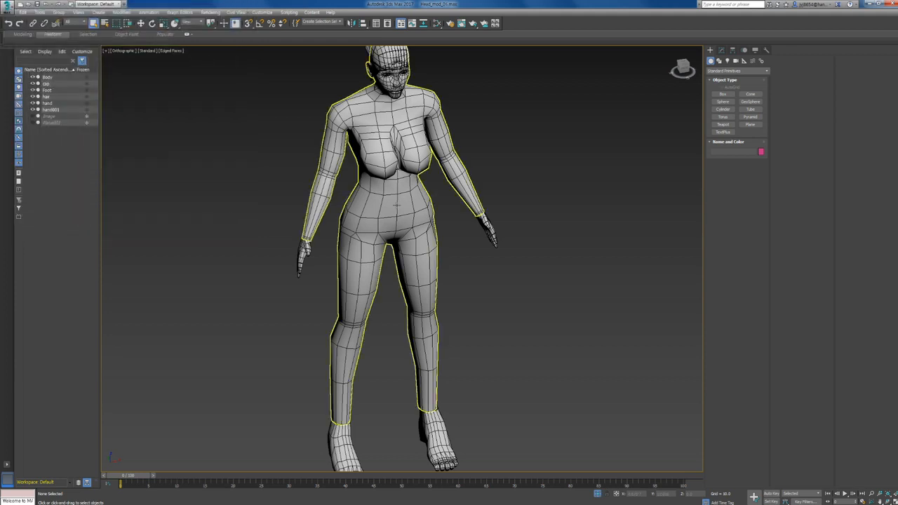
Step: Examine the whole body model and its mesh from several angles, then clear the selection
click(398, 205)
scroll(399, 205, down, 2)
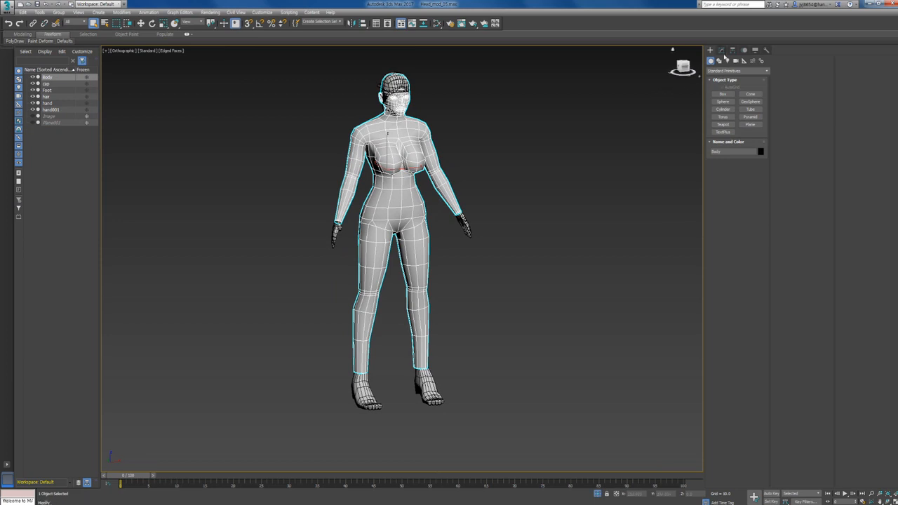
click(727, 51)
alt+middle_drag(527, 192, 514, 218)
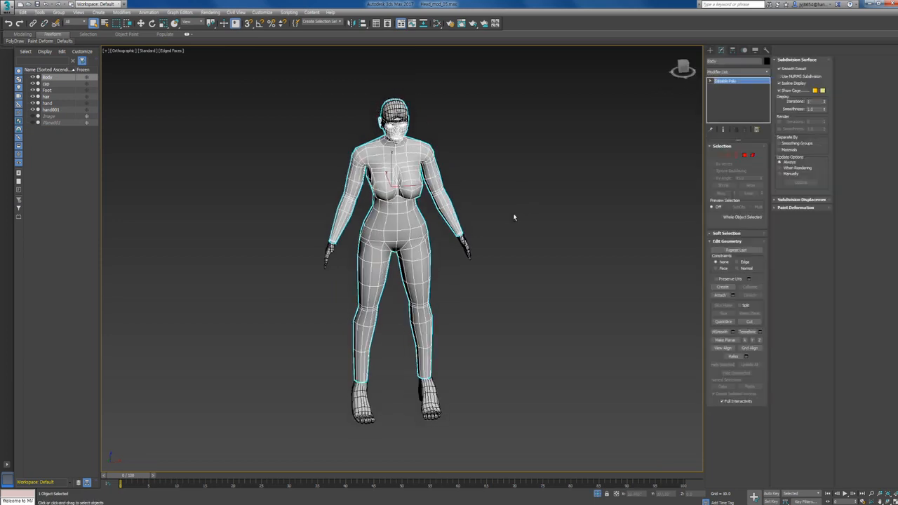
alt+middle_drag(361, 216, 473, 227)
click(490, 219)
click(397, 253)
middle_drag(449, 271, 489, 327)
scroll(456, 228, up, 2)
click(490, 326)
Step: Examine the character's outfit in the concept art image, from boots to crop top, then minimize the image
click(321, 502)
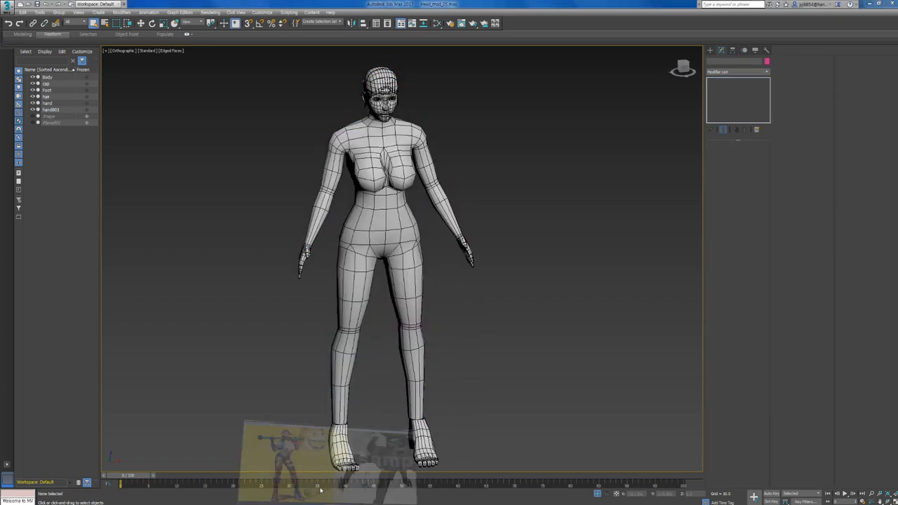
drag(430, 162, 491, 113)
scroll(415, 165, up, 1)
drag(392, 189, 426, 184)
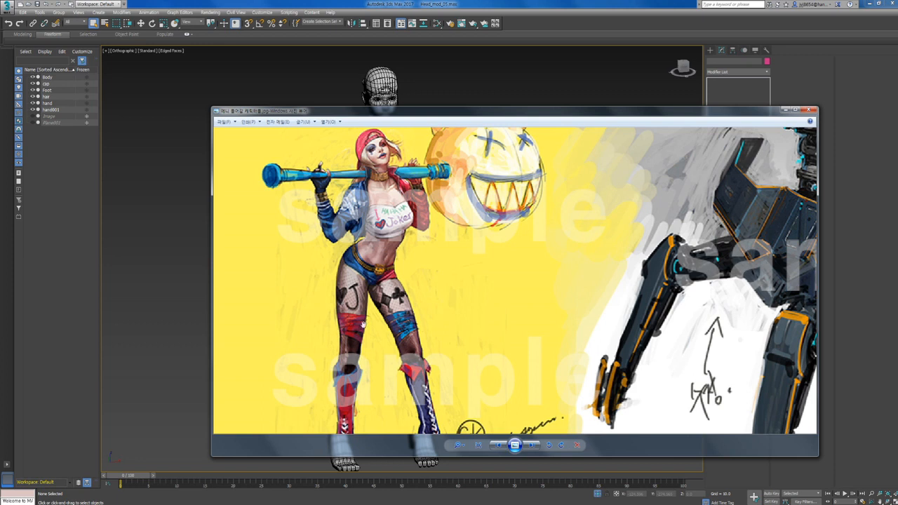
drag(391, 425, 393, 323)
drag(335, 267, 325, 386)
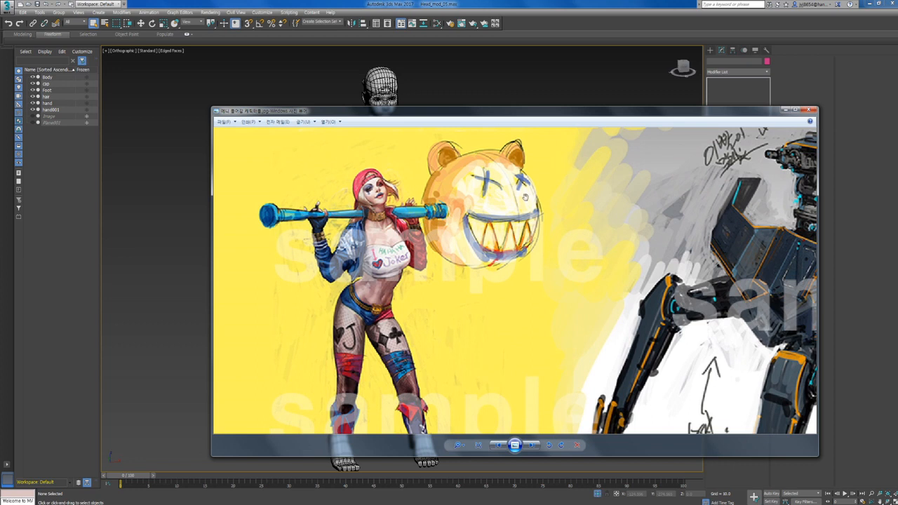
drag(384, 278, 391, 275)
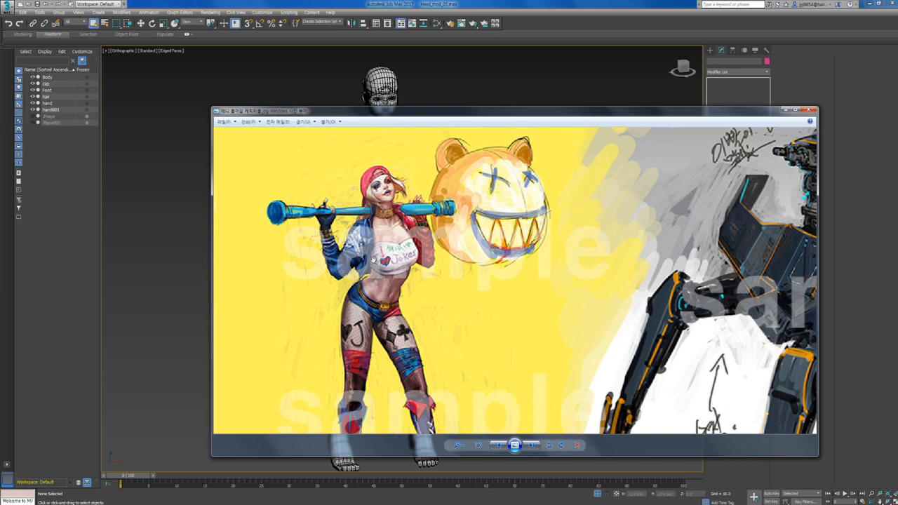
scroll(415, 271, up, 4)
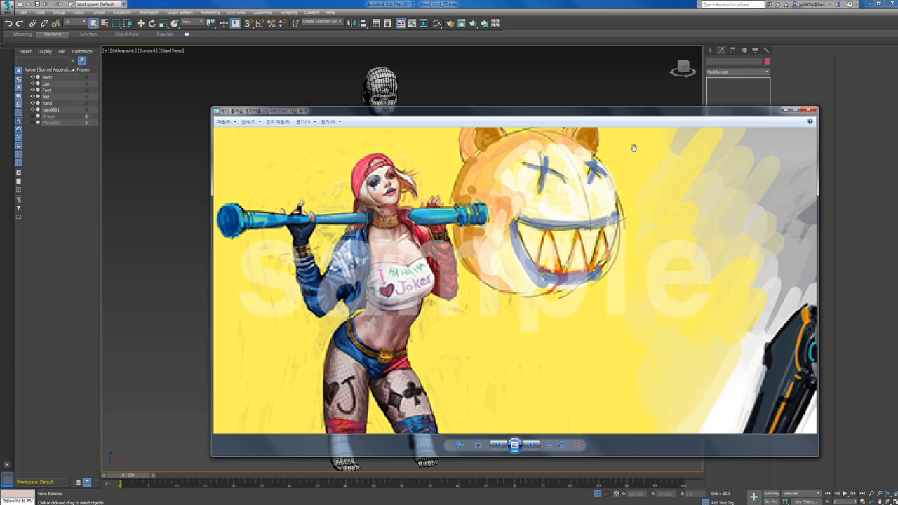
click(786, 111)
Step: Select the Body mesh in Polygon mode and pick the upper inner faces of the character's left breast
click(408, 163)
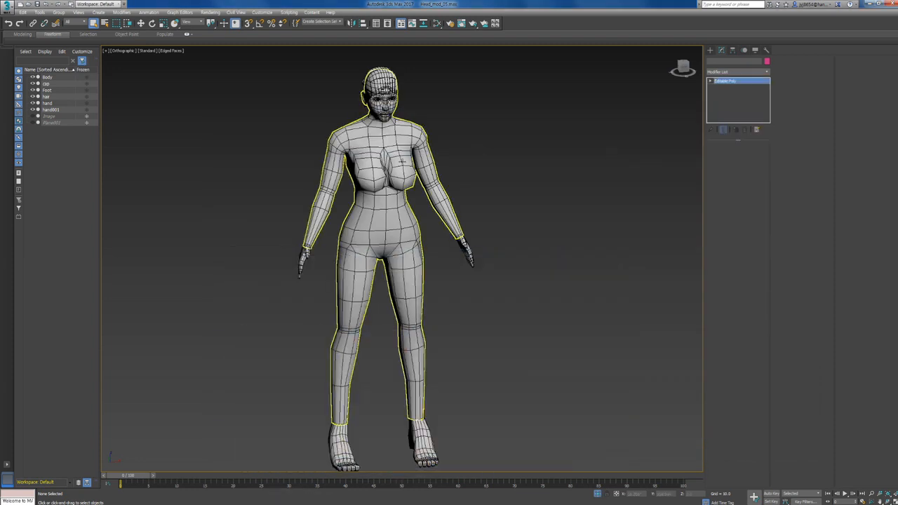
alt+middle_drag(409, 163, 412, 181)
scroll(408, 180, up, 3)
alt+middle_drag(354, 161, 432, 151)
key(4)
click(451, 150)
scroll(423, 158, up, 2)
scroll(424, 163, up, 2)
ctrl+click(438, 123)
ctrl+click(422, 149)
ctrl+click(430, 165)
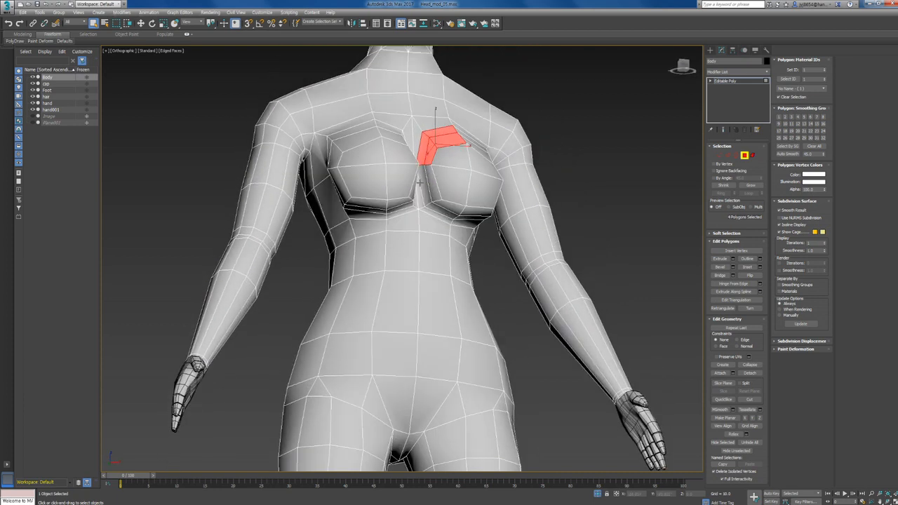
Step: Extend the polygon selection along the inner edge, front and underside of the left breast
ctrl+click(426, 184)
ctrl+click(433, 188)
alt+middle_drag(433, 188, 474, 201)
ctrl+click(444, 202)
ctrl+click(448, 196)
ctrl+click(456, 174)
key(w)
click(475, 203)
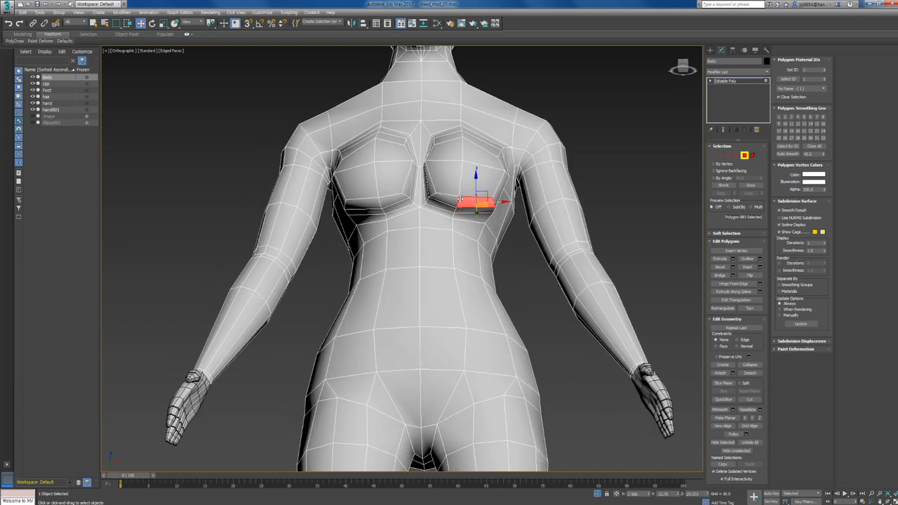
key(ctrl+z)
ctrl+click(471, 206)
ctrl+click(480, 210)
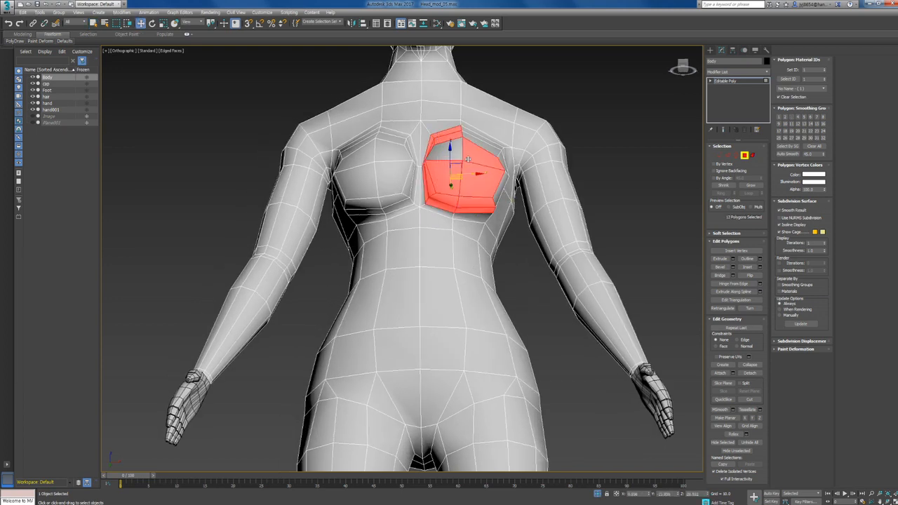
Step: Add the remaining upper and outer side faces of the left breast to the polygon selection
alt+middle_drag(446, 154, 481, 110)
ctrl+click(485, 111)
ctrl+click(520, 144)
alt+middle_drag(519, 146, 502, 167)
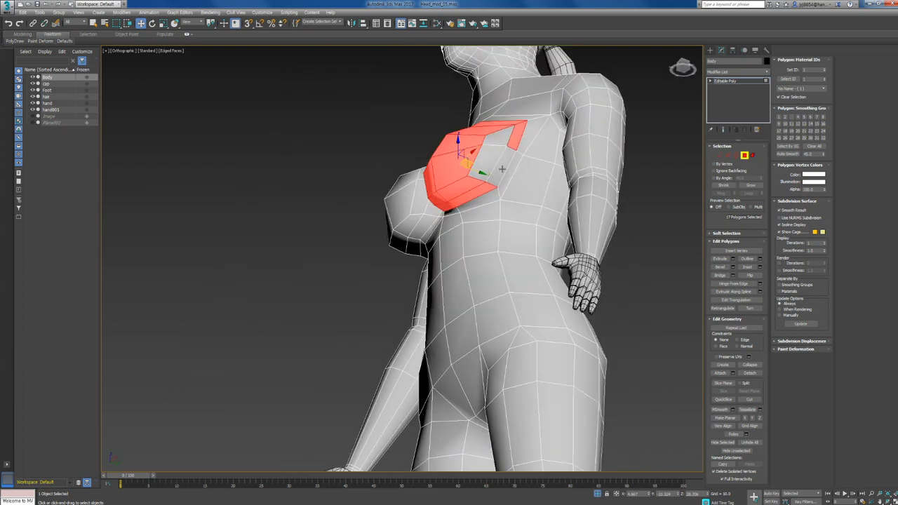
ctrl+click(501, 167)
ctrl+click(492, 156)
ctrl+click(499, 138)
ctrl+click(519, 150)
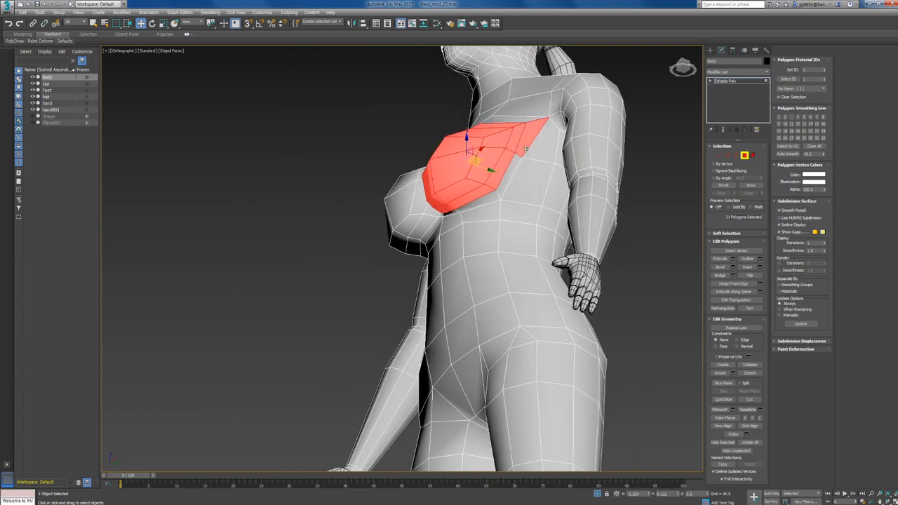
ctrl+click(503, 186)
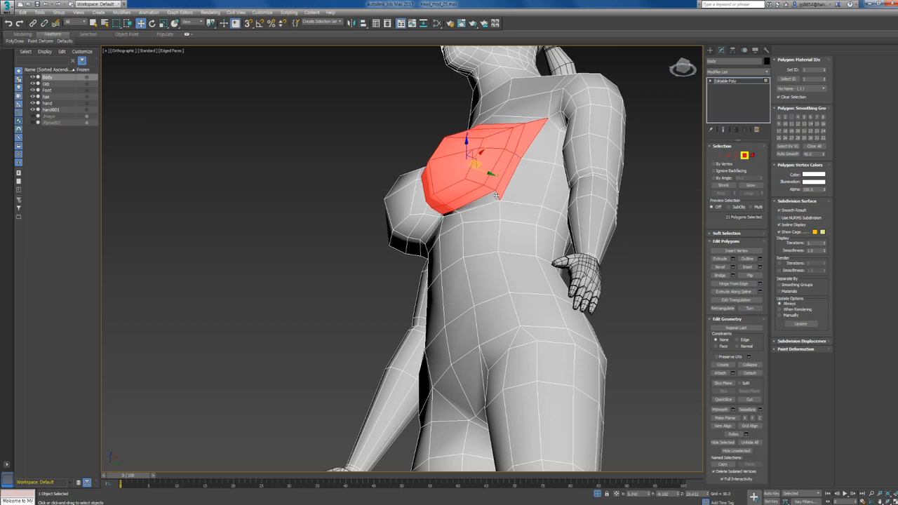
ctrl+click(486, 201)
mouse_move(442, 203)
alt+middle_down()
mouse_move(482, 213)
mouse_move(464, 218)
mouse_move(462, 185)
mouse_move(436, 191)
alt+middle_up()
ctrl+click(447, 186)
ctrl+click(468, 199)
scroll(426, 175, up, 3)
ctrl+click(425, 176)
alt+middle_drag(429, 99, 426, 85)
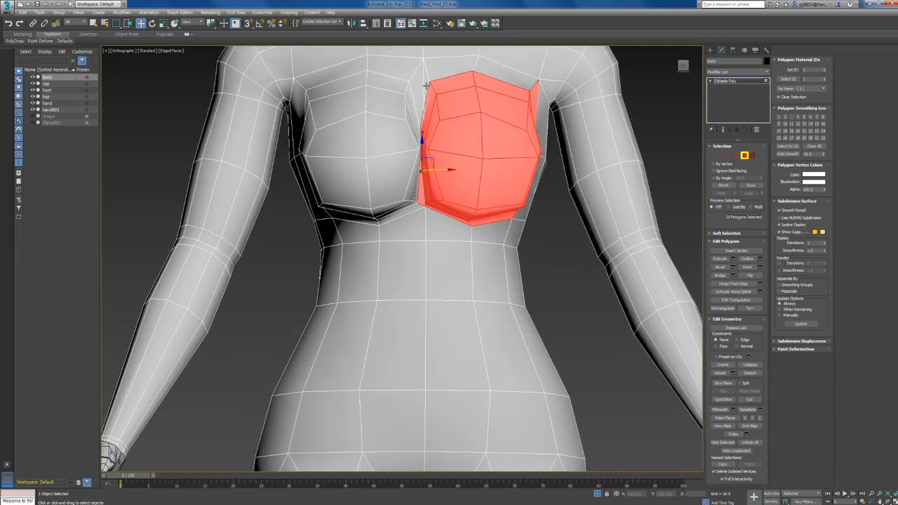
key(ctrl+z)
key(ctrl+z)
key(ctrl+z)
key(ctrl+z)
key(ctrl+z)
key(ctrl+z)
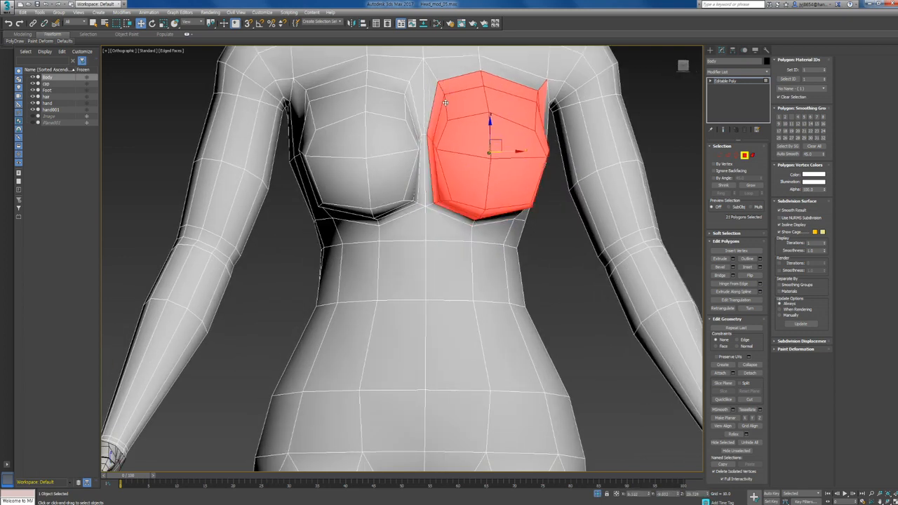
Step: Add the sternum faces between the breasts and the faces bordering the left breast's underside and outer side to the selection
ctrl+click(432, 116)
ctrl+click(424, 118)
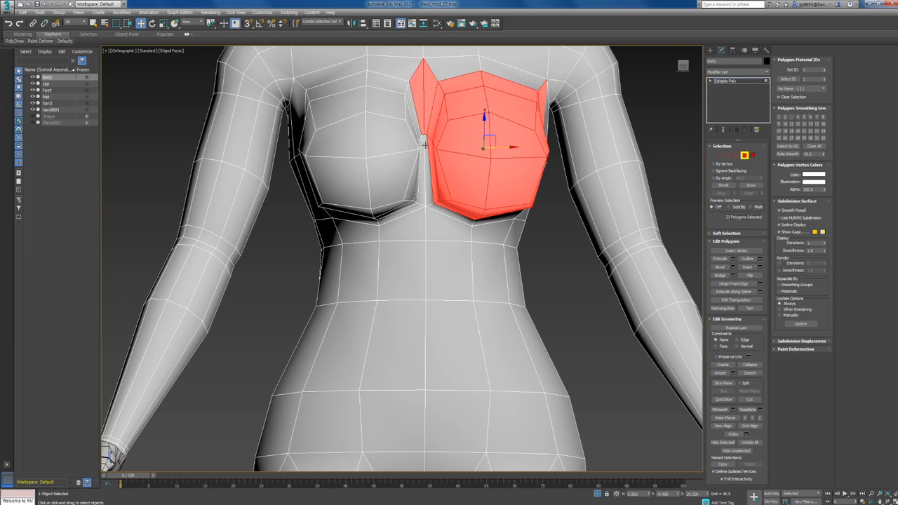
ctrl+click(429, 153)
ctrl+click(423, 160)
ctrl+click(447, 212)
alt+middle_drag(497, 216, 469, 200)
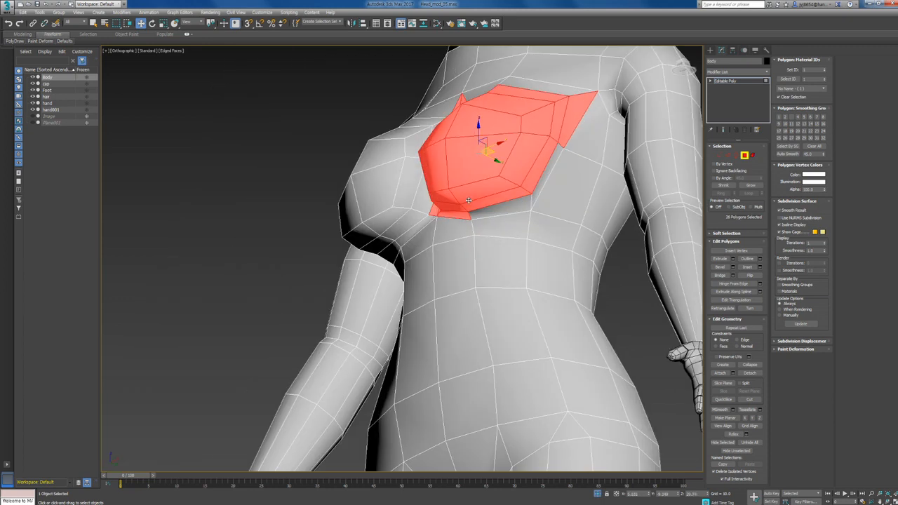
ctrl+click(515, 205)
ctrl+click(546, 164)
alt+middle_drag(550, 136, 417, 115)
ctrl+click(418, 146)
ctrl+click(423, 157)
alt+middle_drag(422, 157, 426, 171)
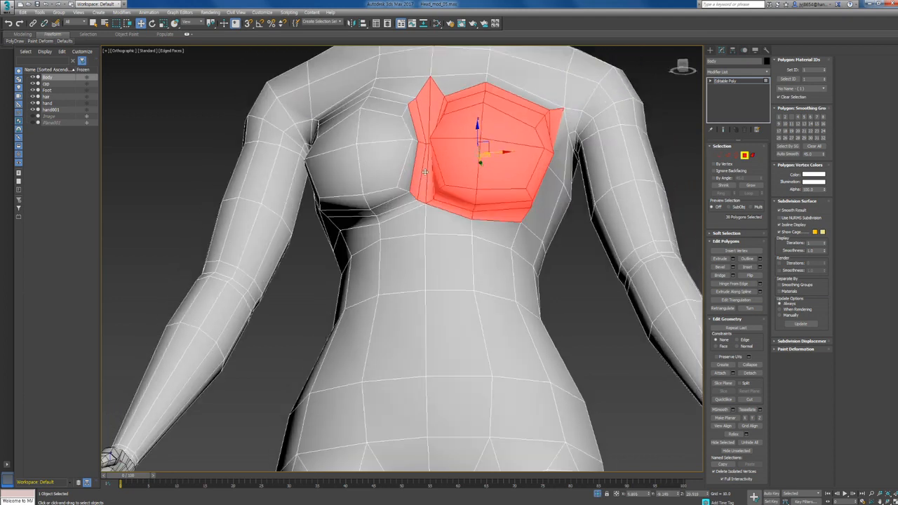
Step: Add the inner border and inner front faces of the character's right breast to the polygon selection
ctrl+click(412, 168)
ctrl+click(413, 127)
ctrl+click(400, 106)
alt+middle_drag(400, 105, 403, 162)
ctrl+click(396, 142)
ctrl+click(403, 162)
ctrl+click(398, 185)
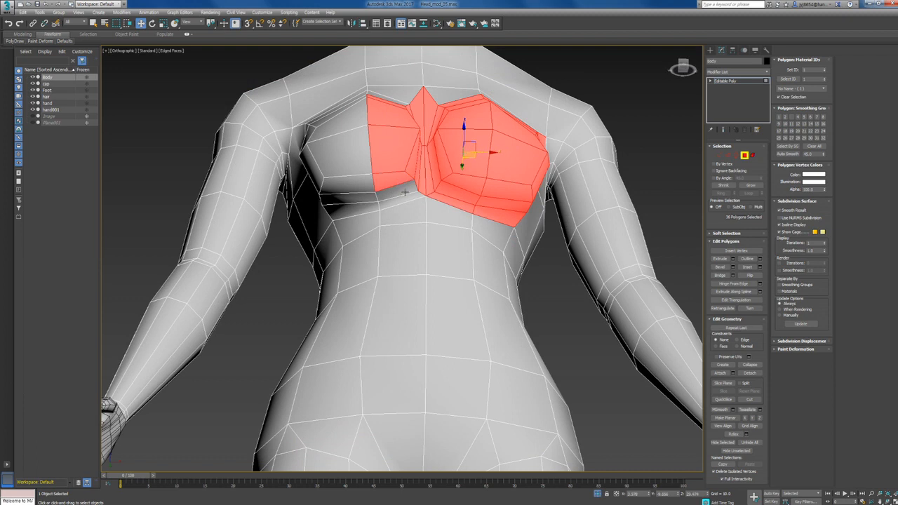
Step: Add the underside and the remaining front faces of the right breast to the polygon selection
ctrl+click(405, 192)
ctrl+click(401, 200)
ctrl+click(373, 213)
ctrl+click(365, 199)
ctrl+click(361, 185)
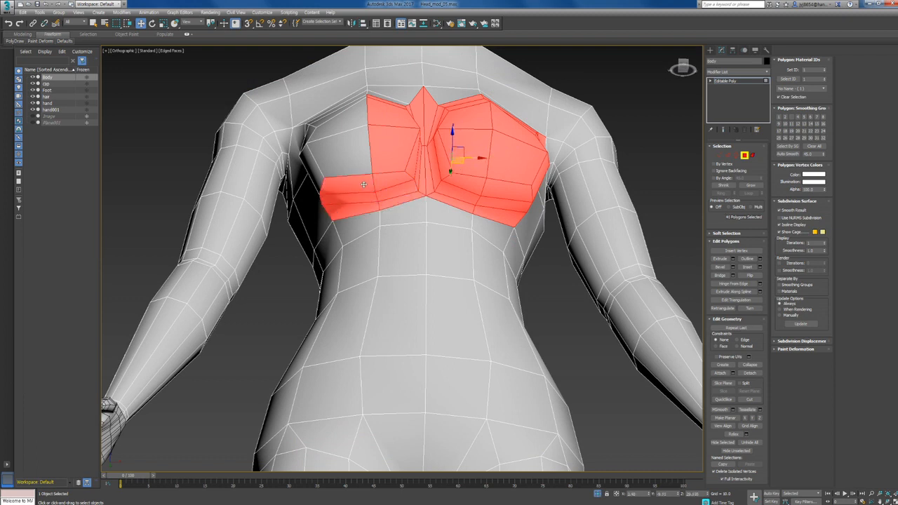
ctrl+click(358, 156)
alt+middle_drag(359, 156, 365, 129)
ctrl+click(364, 128)
ctrl+click(326, 126)
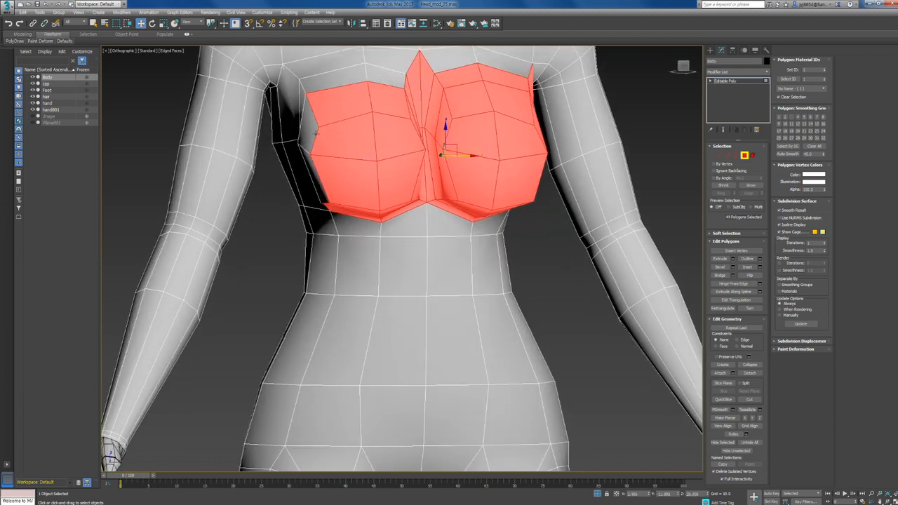
Step: Add the faces along the outer side of the right breast to the polygon selection
ctrl+click(309, 132)
alt+middle_drag(308, 132, 335, 139)
ctrl+click(331, 158)
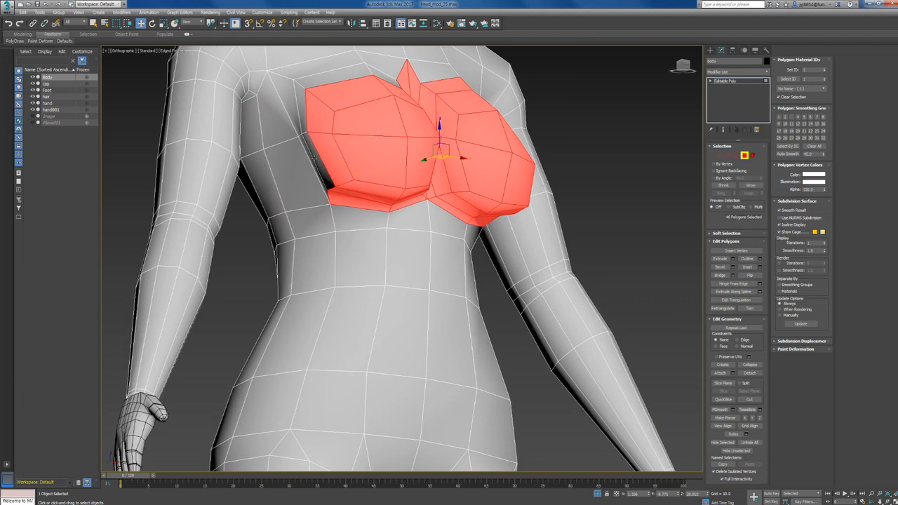
ctrl+click(314, 158)
ctrl+click(303, 107)
alt+middle_drag(302, 106, 329, 126)
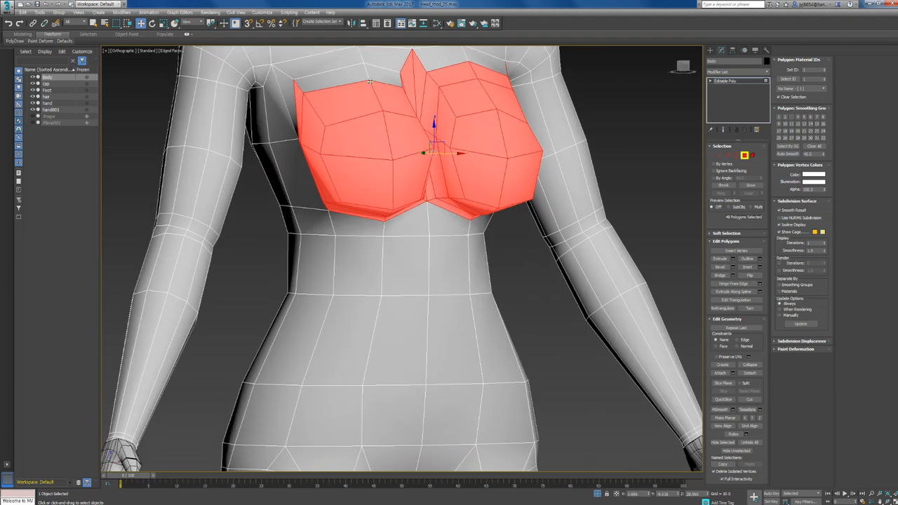
Step: Add the faces along the upper edge of both breasts to the polygon selection
ctrl+click(379, 76)
ctrl+click(338, 75)
alt+middle_drag(339, 76, 384, 98)
ctrl+click(396, 94)
ctrl+click(347, 93)
ctrl+click(444, 100)
ctrl+click(505, 98)
Step: Extend the polygon selection around both sides of the ribcage below the armpits
alt+middle_drag(505, 98, 574, 149)
ctrl+click(577, 153)
ctrl+click(563, 194)
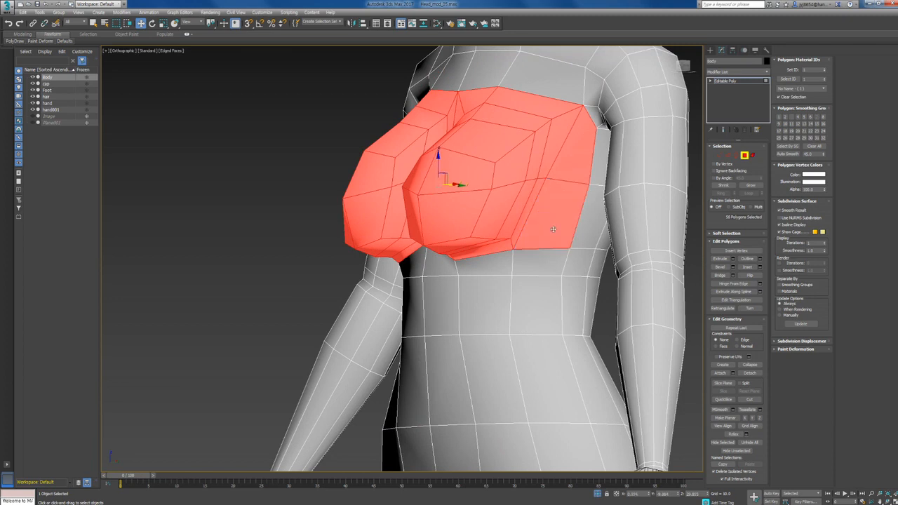
alt+middle_drag(563, 194, 437, 236)
ctrl+click(337, 197)
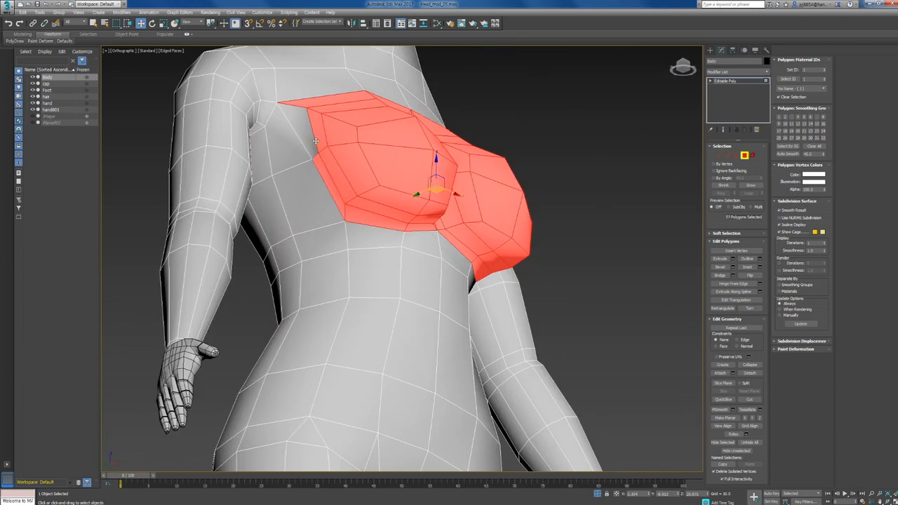
ctrl+click(300, 132)
ctrl+click(299, 196)
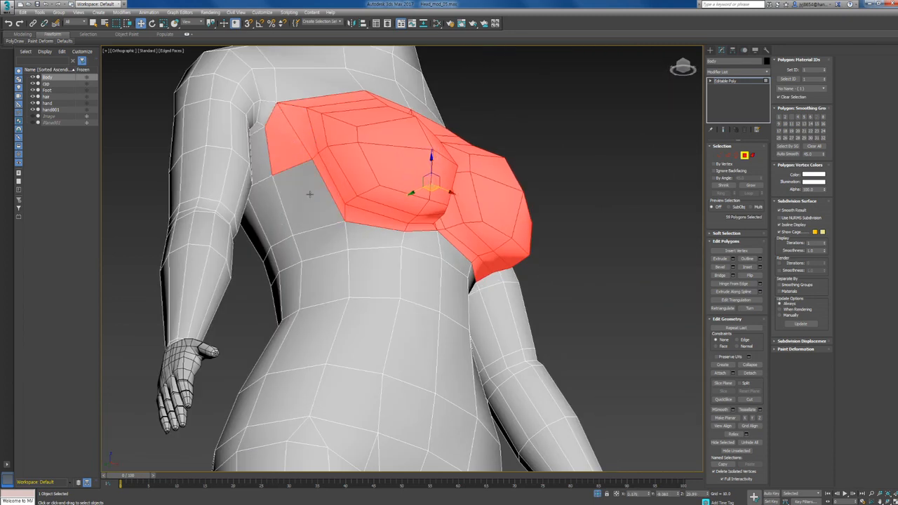
ctrl+click(271, 214)
ctrl+click(262, 167)
ctrl+click(259, 142)
Step: Continue the polygon selection from the character's left side below the armpit toward the back
alt+middle_drag(259, 142, 561, 165)
ctrl+click(598, 173)
ctrl+click(588, 204)
alt+middle_drag(589, 204, 335, 111)
ctrl+click(335, 110)
ctrl+click(341, 139)
Step: Add two rows of upper back faces, from the character's left side across to the right, to the selection
ctrl+click(356, 106)
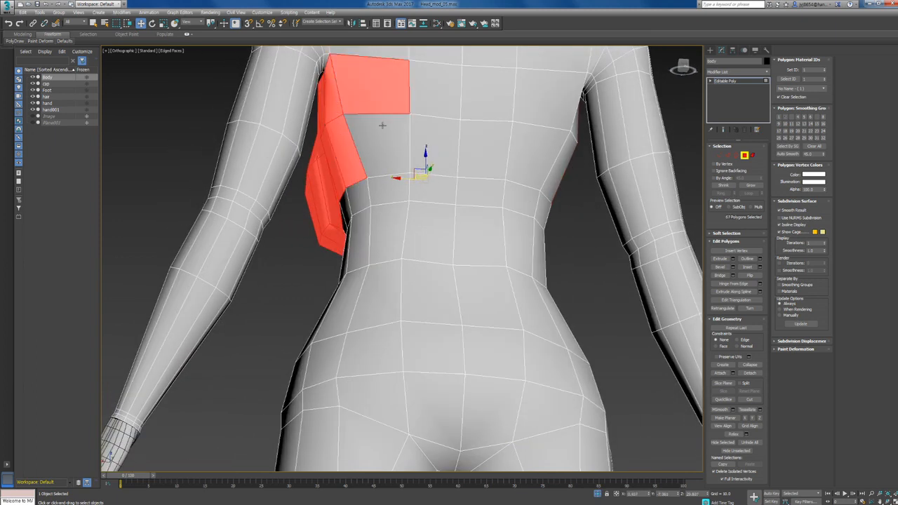
ctrl+click(383, 128)
ctrl+click(442, 110)
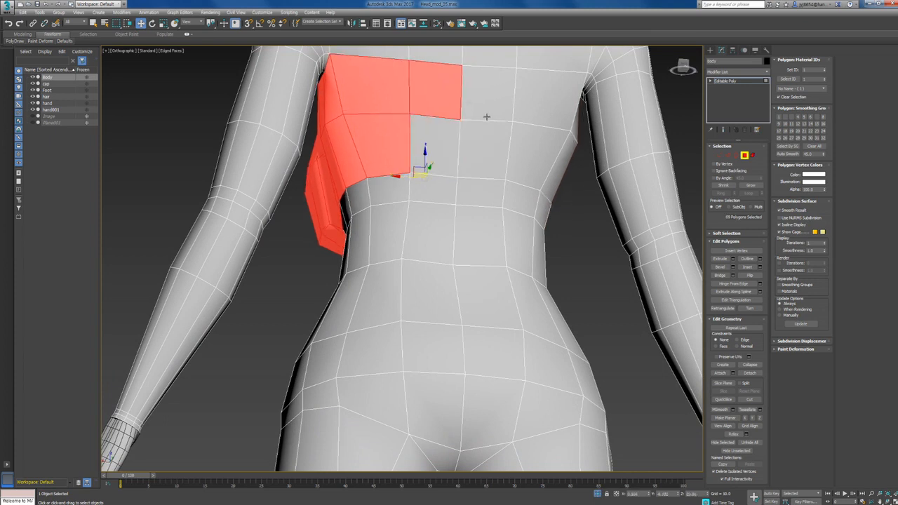
ctrl+click(438, 141)
ctrl+click(489, 93)
ctrl+click(485, 149)
ctrl+click(548, 98)
ctrl+click(537, 154)
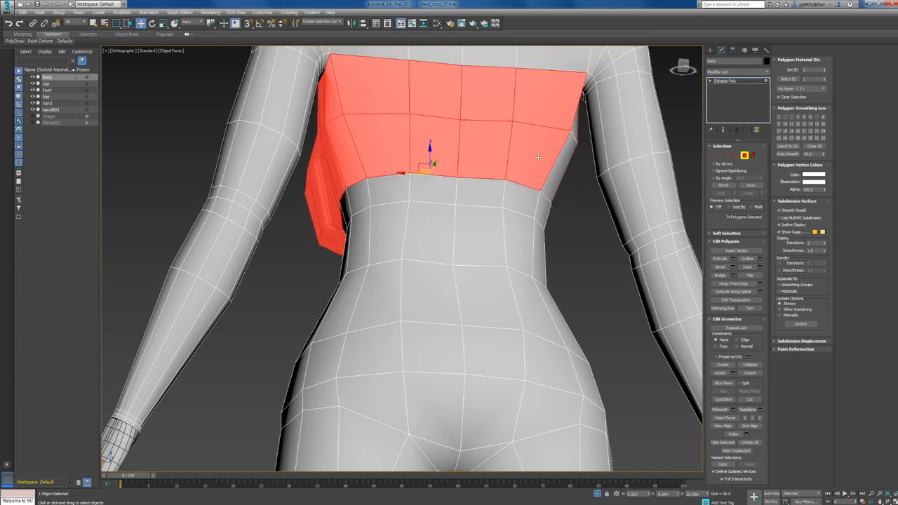
Step: Add the two remaining upper back faces near the character's right side to the polygon selection
alt+middle_drag(537, 155, 434, 200)
ctrl+click(509, 85)
ctrl+click(511, 123)
scroll(489, 126, down, 4)
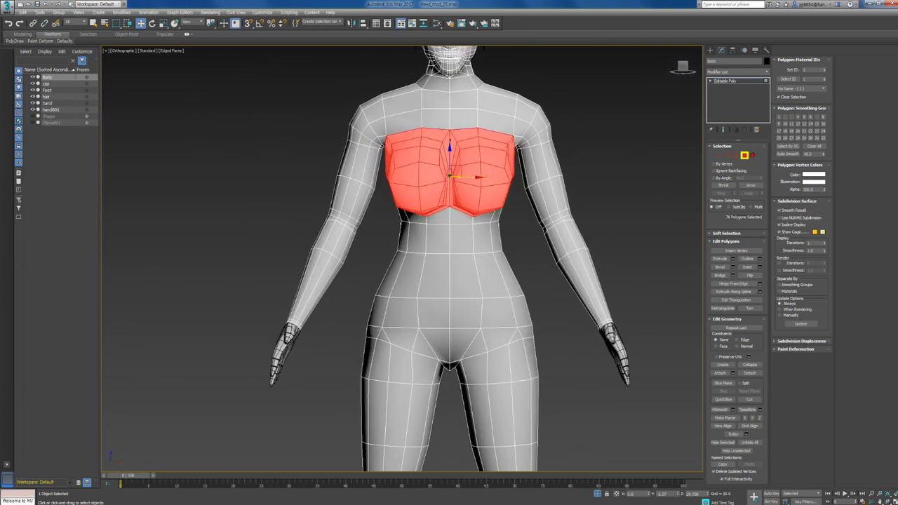
Step: Check the top's neckline in the concept art and deselect the four faces along the upper edge of both breasts
click(309, 500)
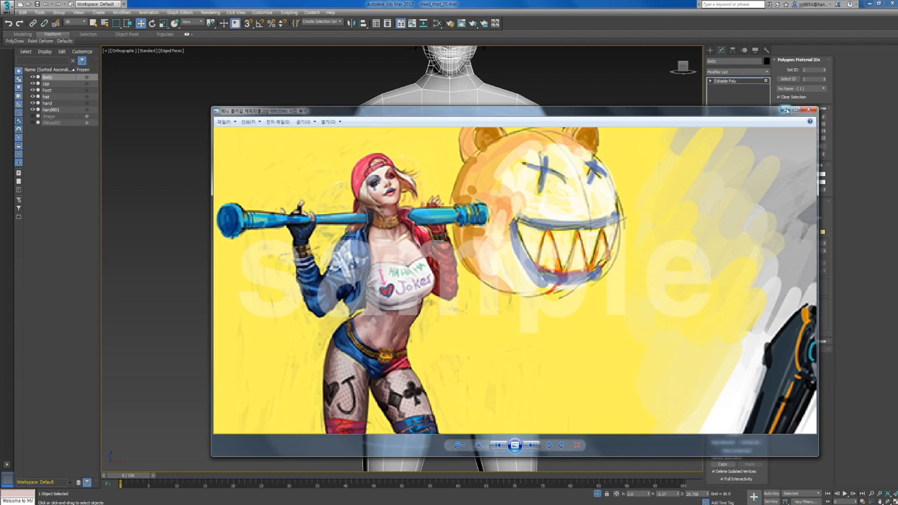
click(787, 110)
scroll(383, 161, up, 3)
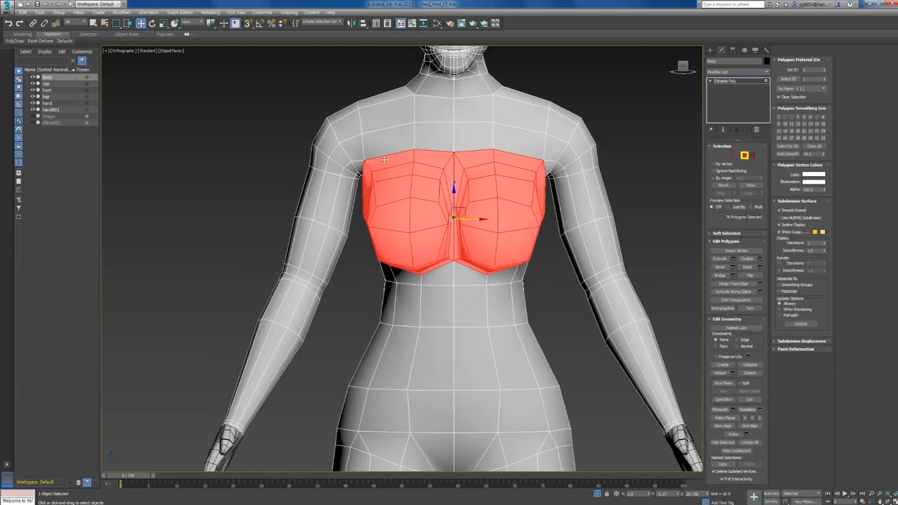
alt+click(384, 160)
alt+click(434, 156)
alt+click(474, 154)
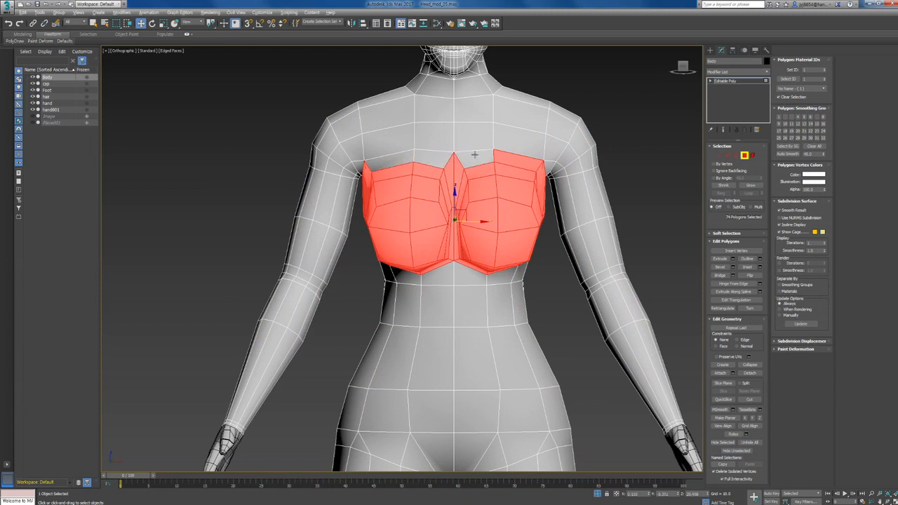
alt+click(516, 155)
scroll(461, 168, up, 4)
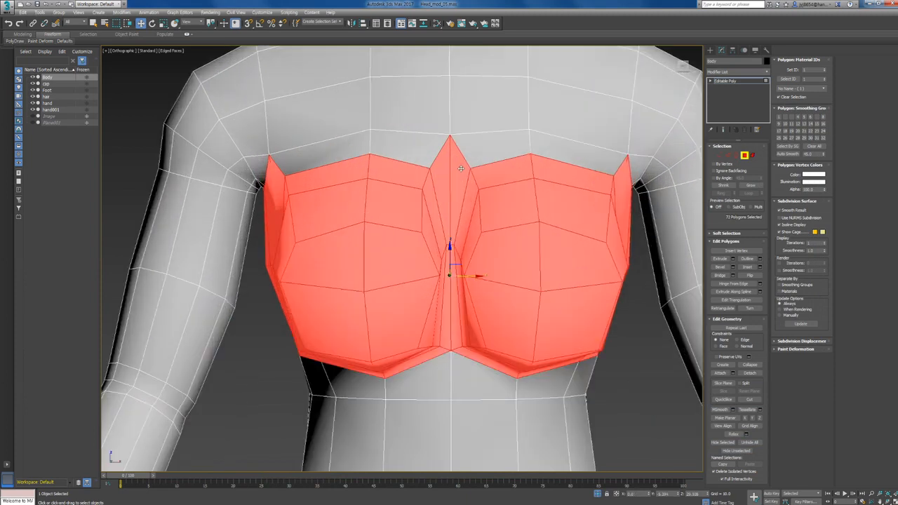
Step: Examine the selected chest area from the side and front and compare its extent with the top in the concept art
alt+middle_drag(461, 168, 379, 191)
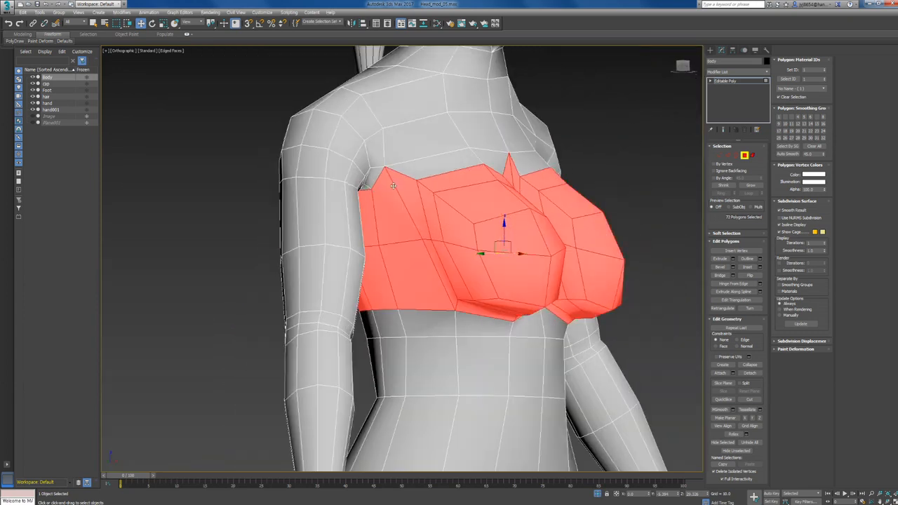
alt+middle_drag(419, 185, 489, 312)
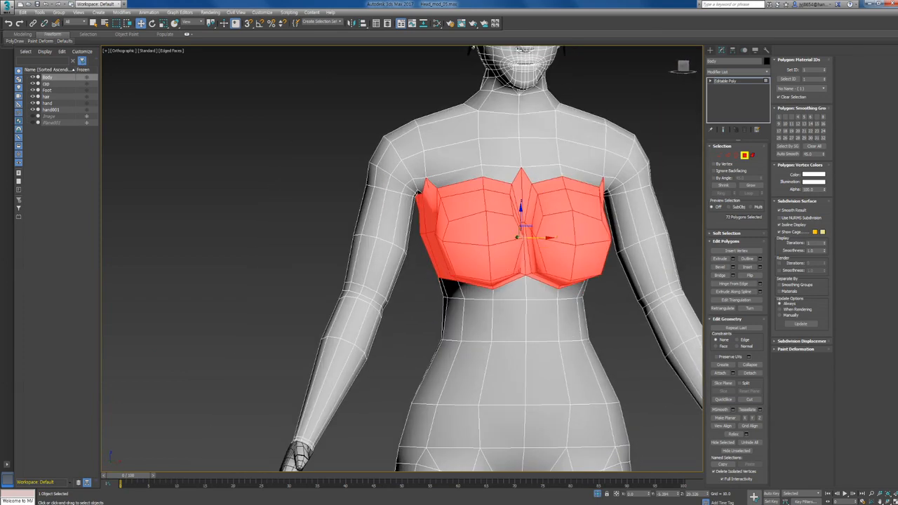
click(358, 504)
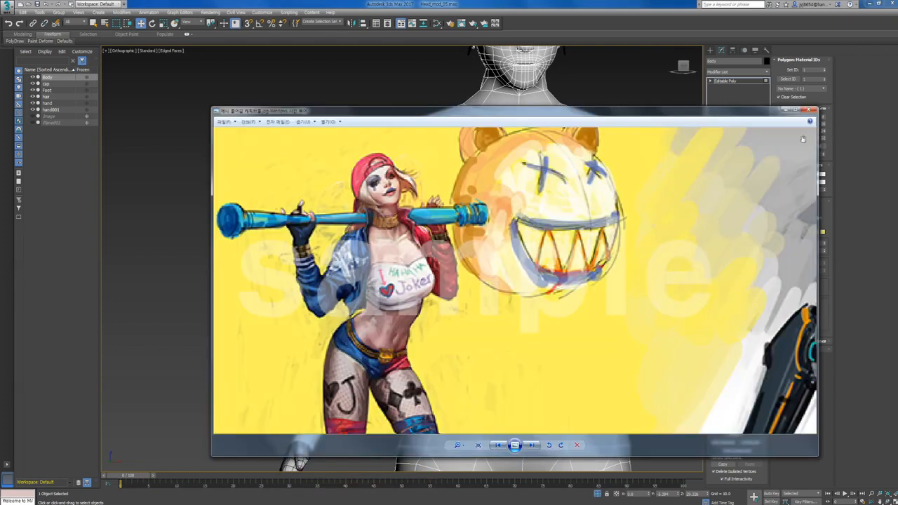
click(786, 112)
alt+middle_drag(544, 313, 531, 283)
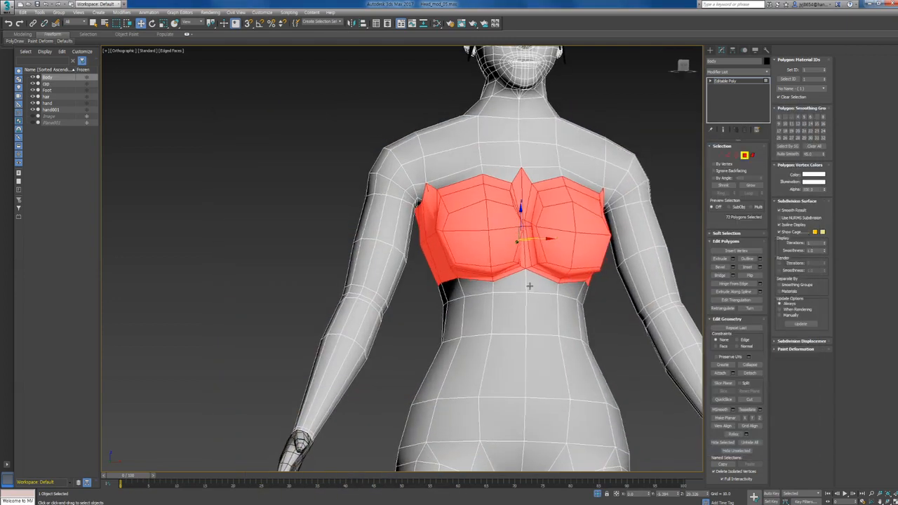
Step: Extend the polygon selection with the band of faces directly below the breasts around the ribcage
key(f)
key(z)
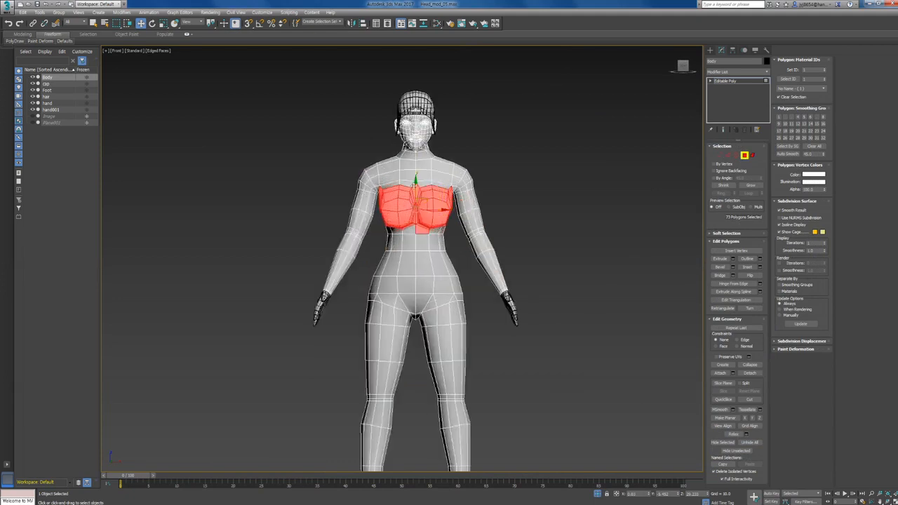
scroll(483, 283, down, 2)
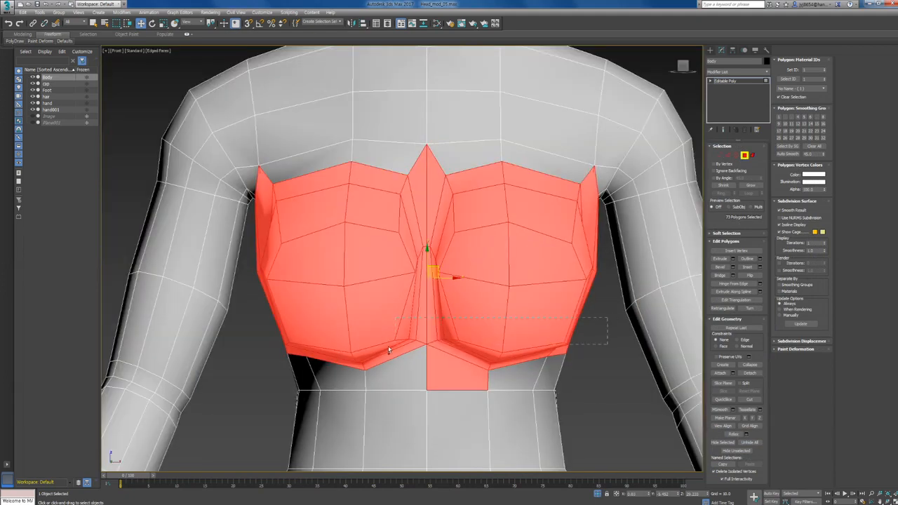
ctrl+drag(269, 387, 270, 386)
key(p)
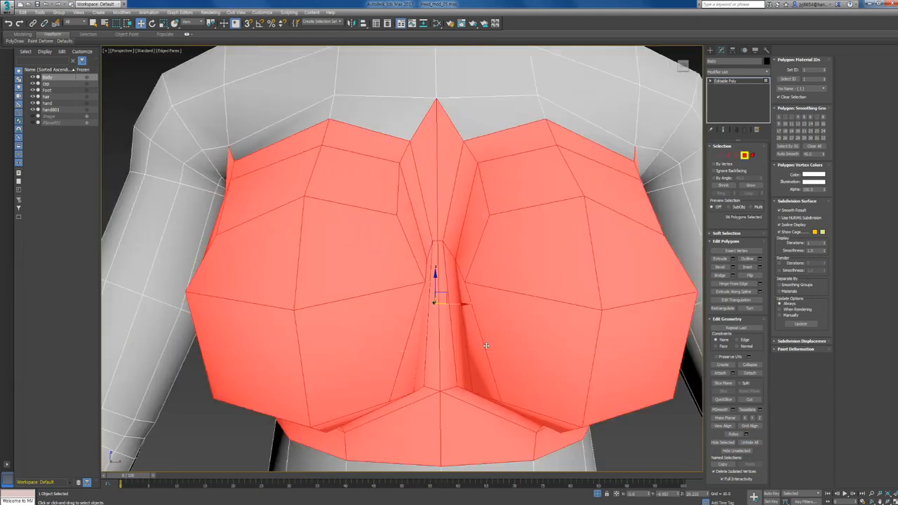
scroll(486, 342, down, 4)
alt+middle_drag(503, 332, 295, 328)
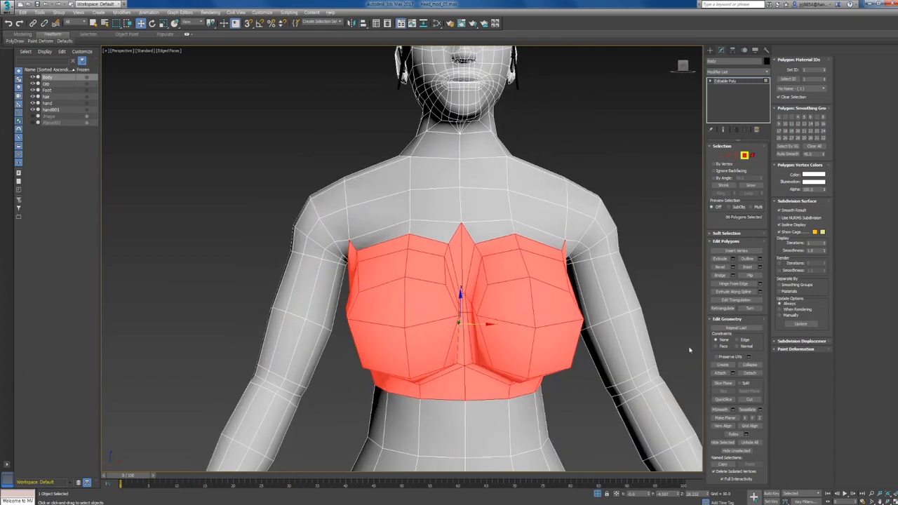
Step: Detach the selected faces as a clone named upper
click(750, 373)
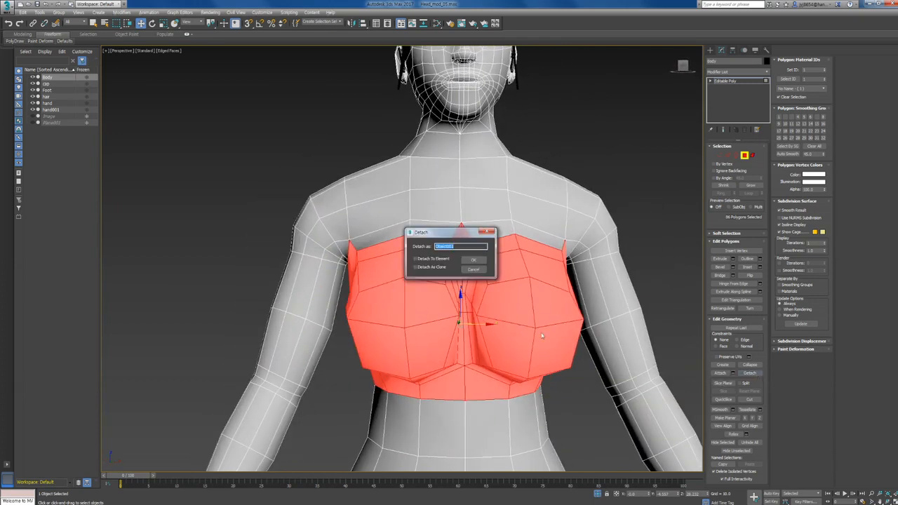
click(435, 272)
text(upper)
click(473, 260)
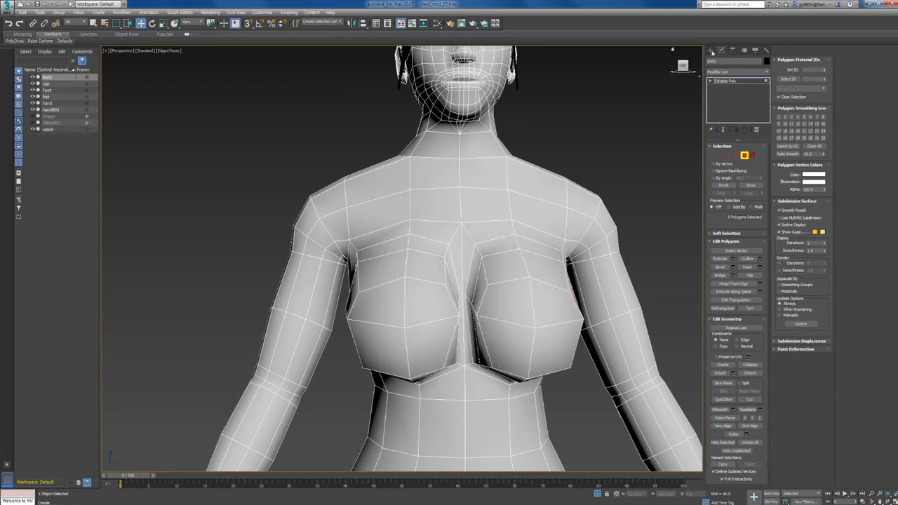
Step: Select the detached upper object, test-move it sideways off the body and undo the move
click(711, 51)
click(516, 276)
alt+middle_drag(577, 253, 582, 267)
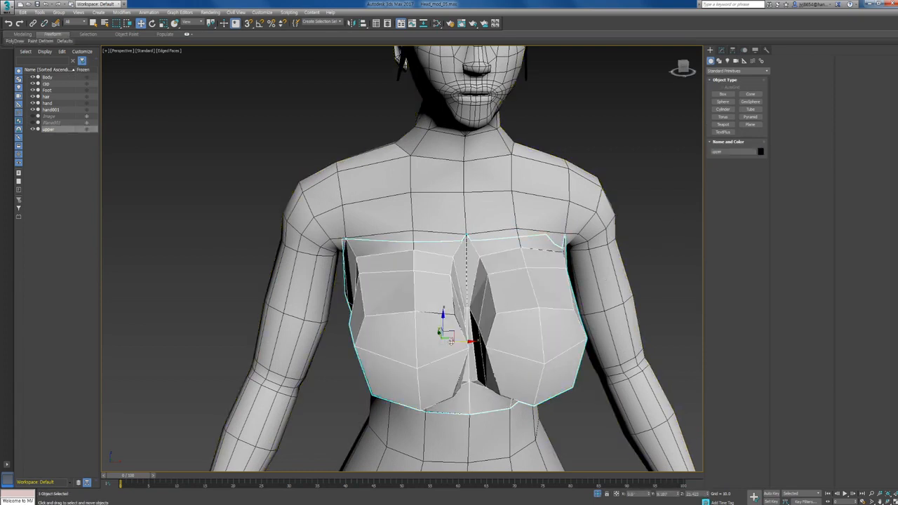
drag(468, 321, 239, 331)
key(ctrl+z)
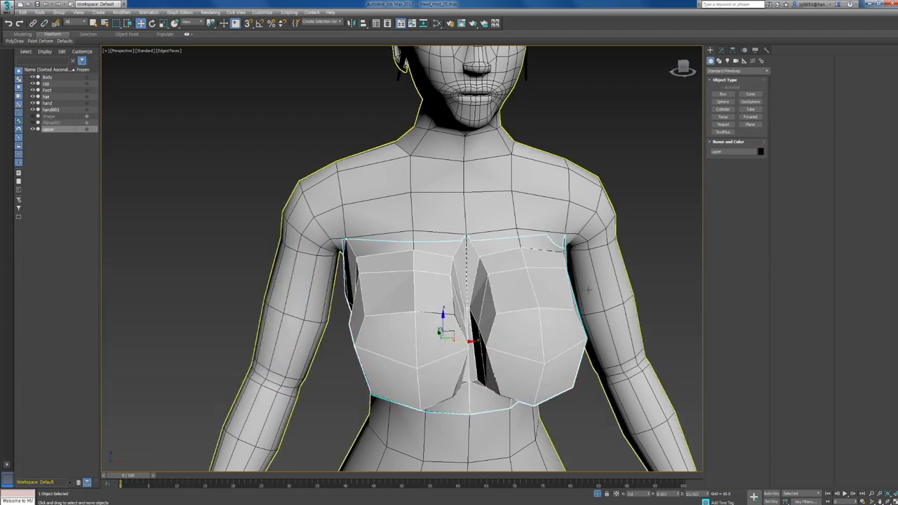
Step: Center the pivot of the upper object on its own geometry and return to its modifier settings
click(733, 49)
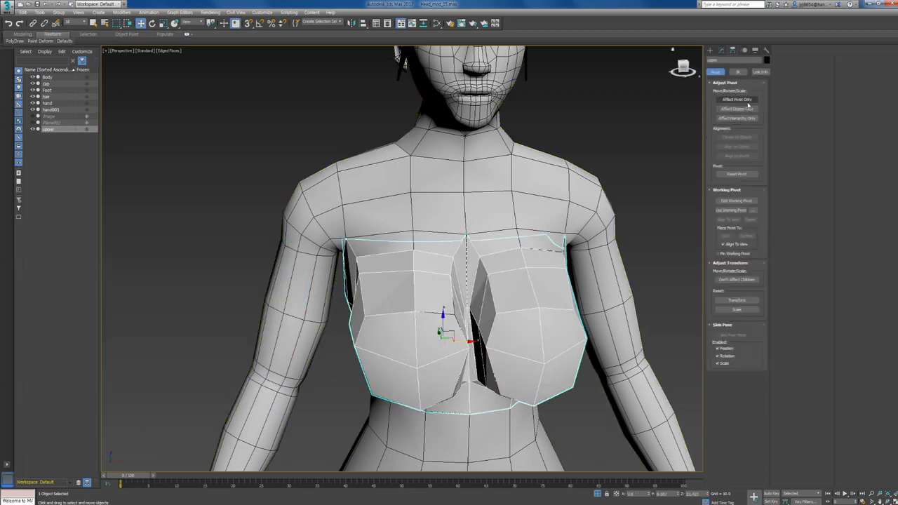
click(747, 101)
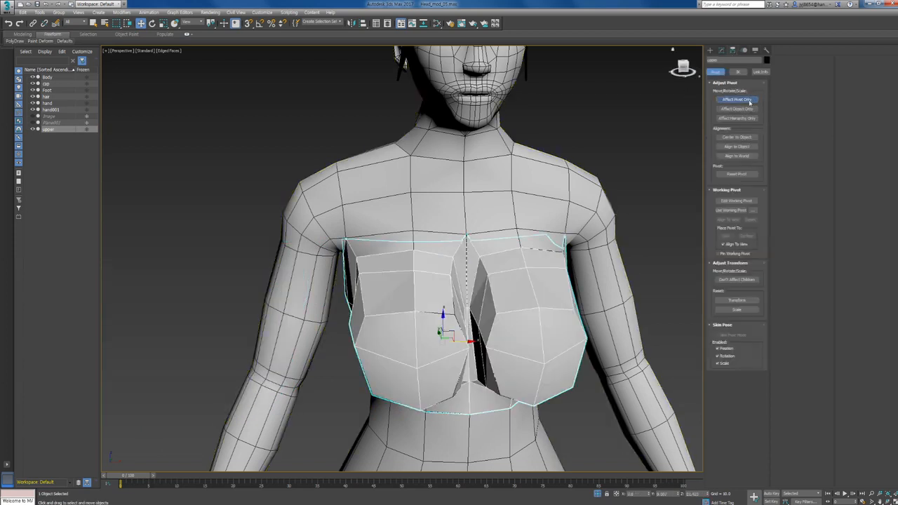
click(741, 138)
alt+middle_drag(610, 179, 512, 193)
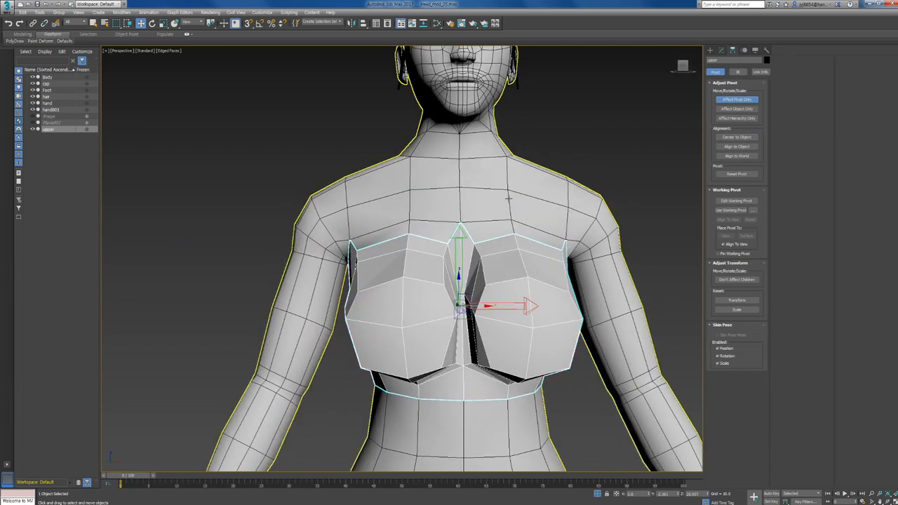
click(721, 51)
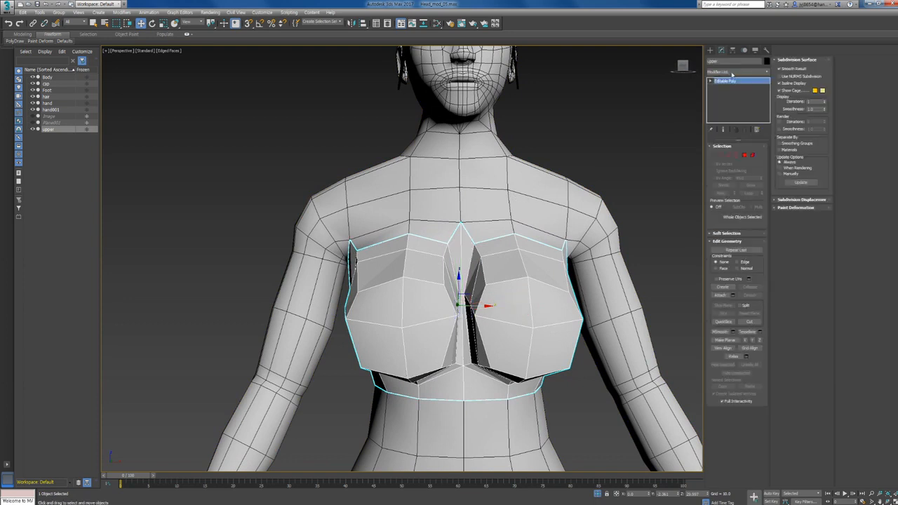
click(734, 73)
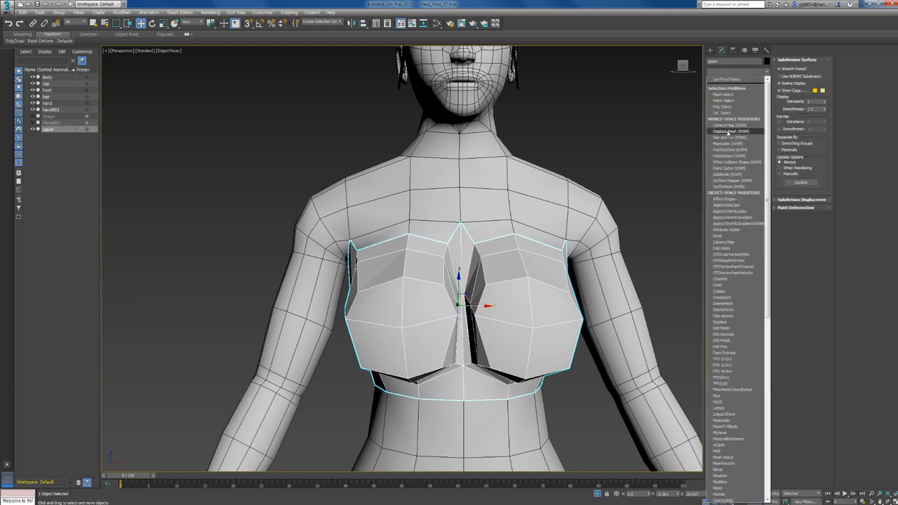
scroll(730, 134, down, 17)
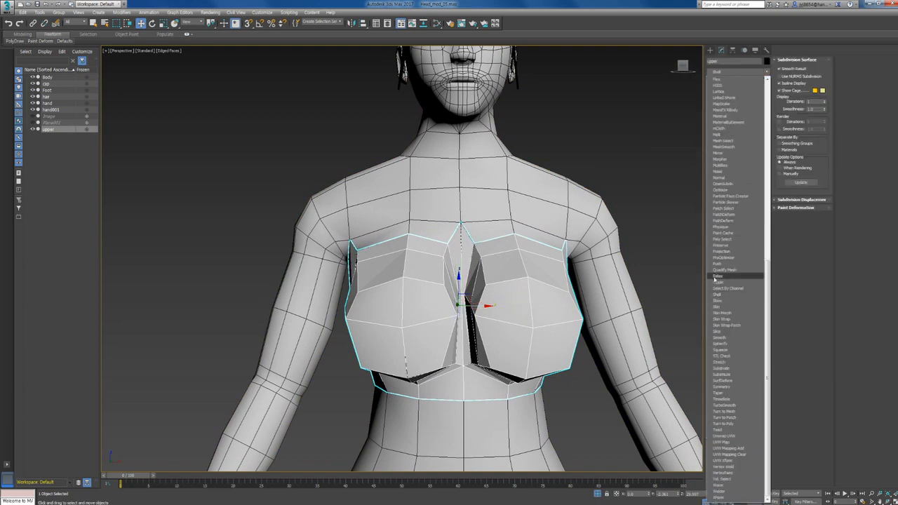
click(724, 300)
alt+middle_drag(576, 323, 623, 334)
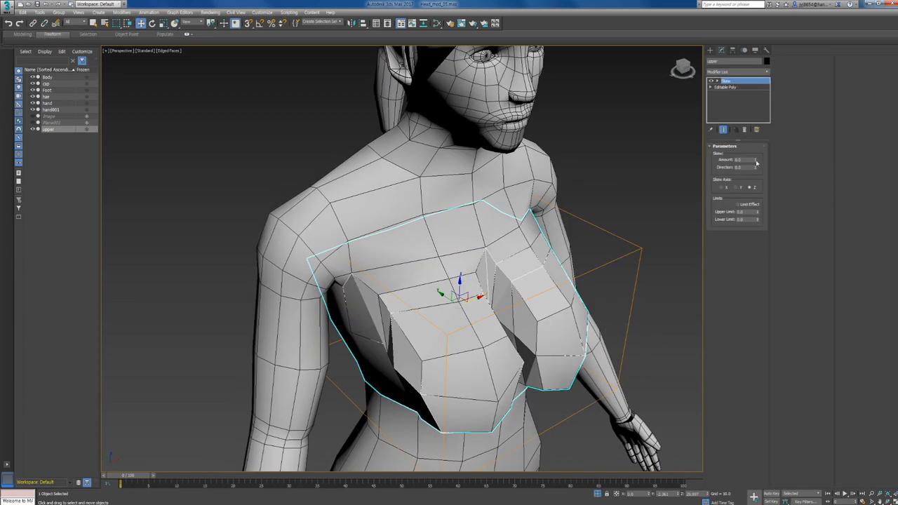
drag(756, 162, 757, 28)
alt+middle_drag(642, 156, 598, 131)
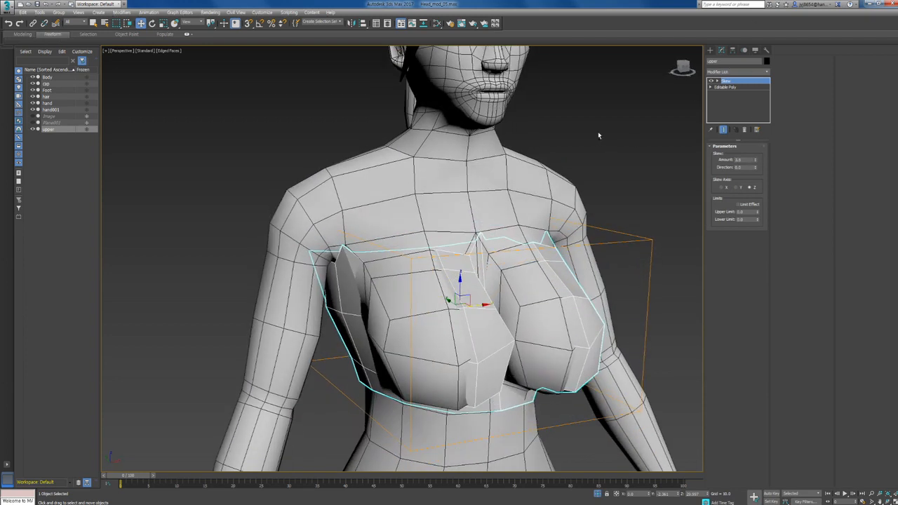
key(ctrl+z)
click(747, 129)
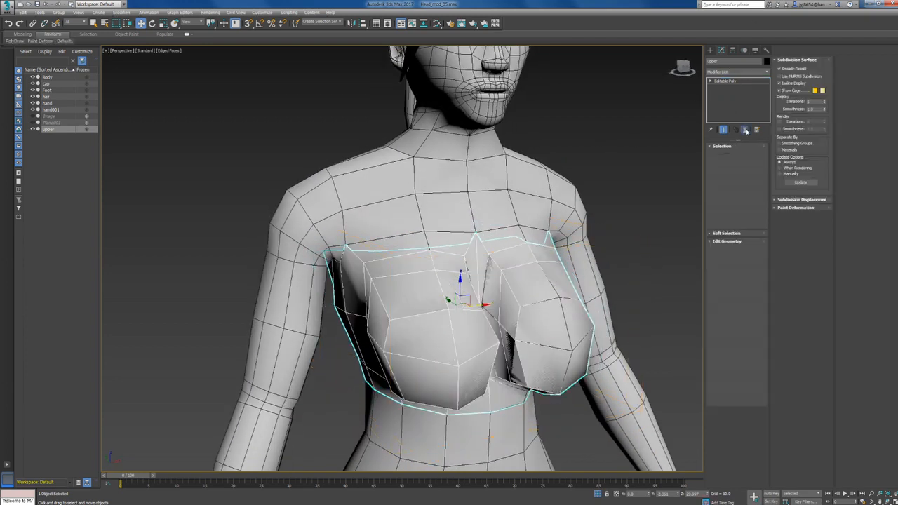
Step: Apply a Shell modifier to the upper object and set its outer amount to 0.2
click(736, 80)
scroll(710, 167, down, 5)
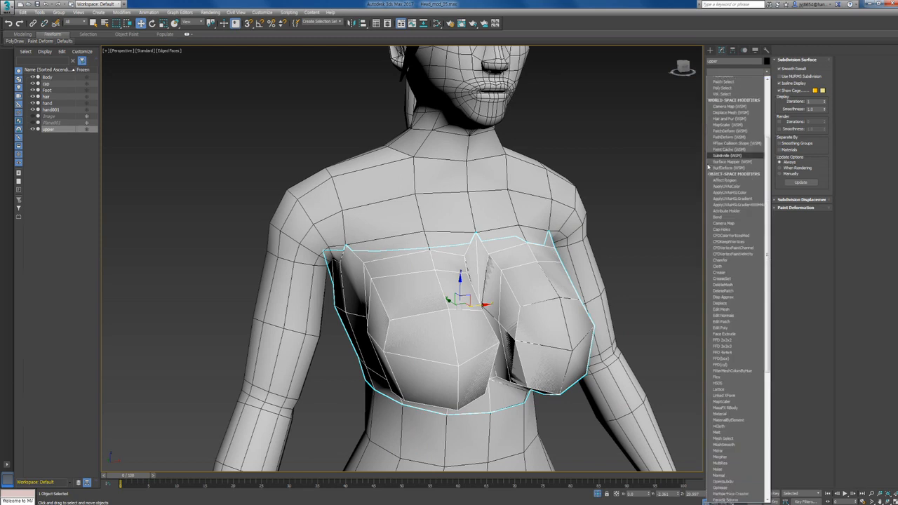
click(718, 295)
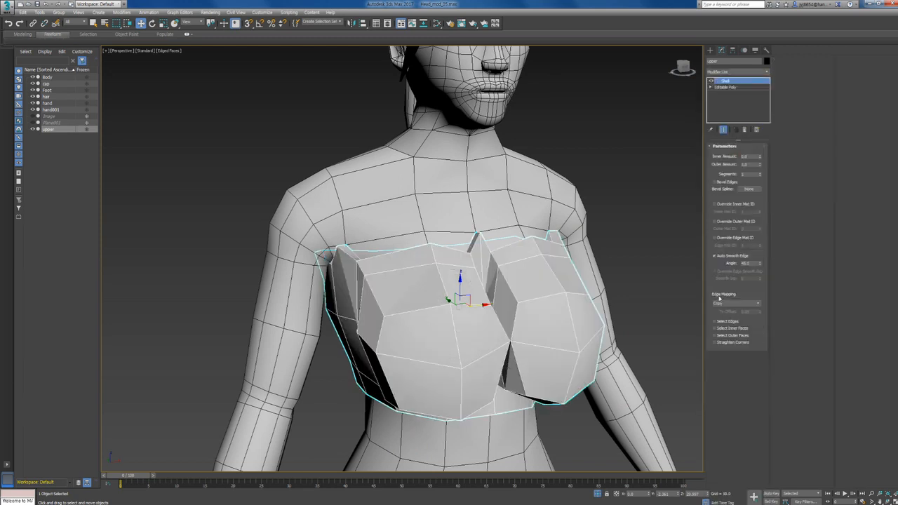
alt+middle_drag(632, 239, 635, 206)
scroll(475, 248, up, 4)
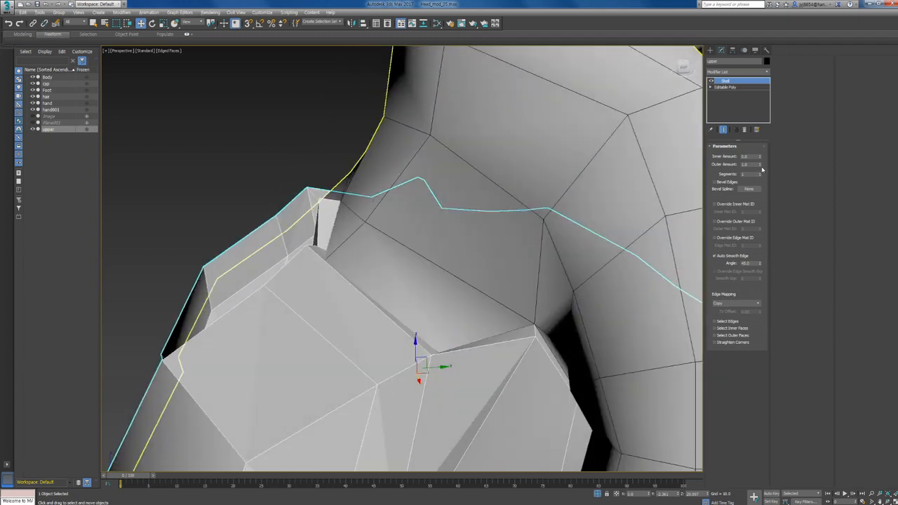
mouse_move(760, 165)
mouse_down()
mouse_move(760, 175)
mouse_move(754, 169)
mouse_up()
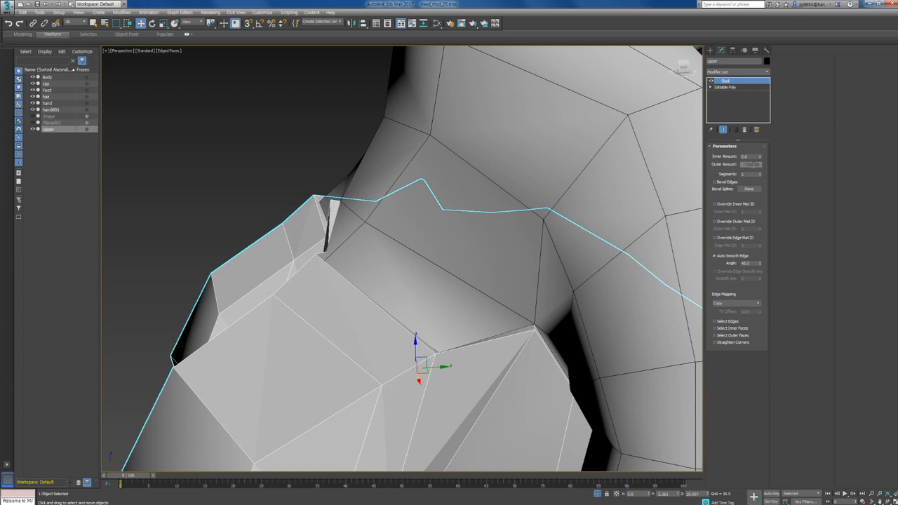
text(2)
key(Return)
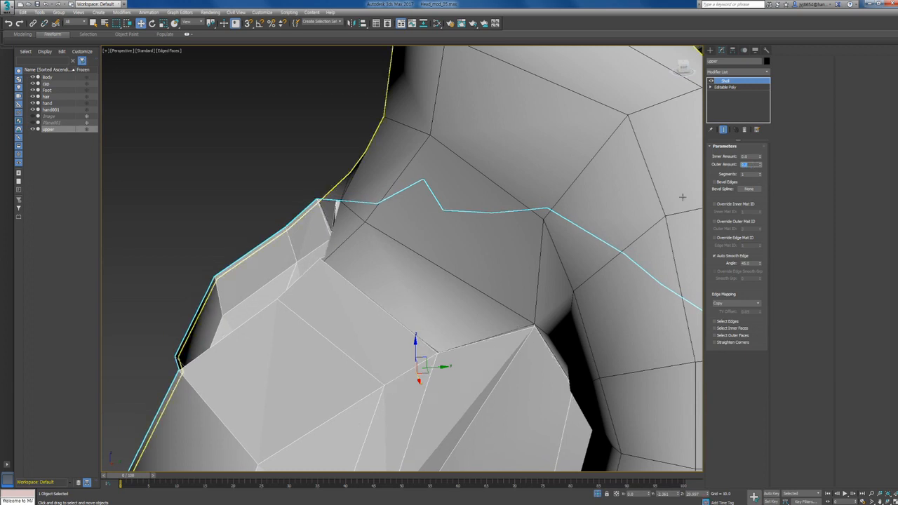
Step: Convert the shelled upper object to an Editable Poly
alt+middle_drag(388, 255, 445, 248)
scroll(420, 270, down, 5)
scroll(445, 248, up, 8)
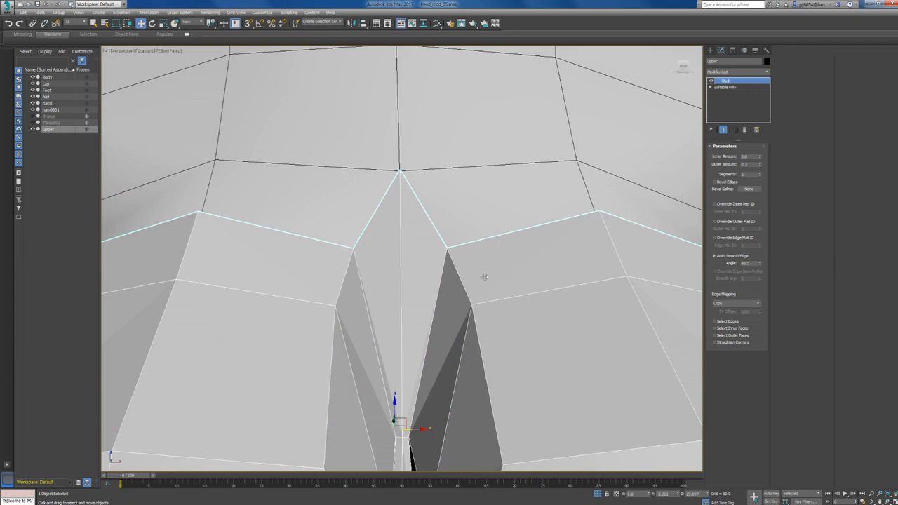
right_click(498, 276)
mouse_move(524, 351)
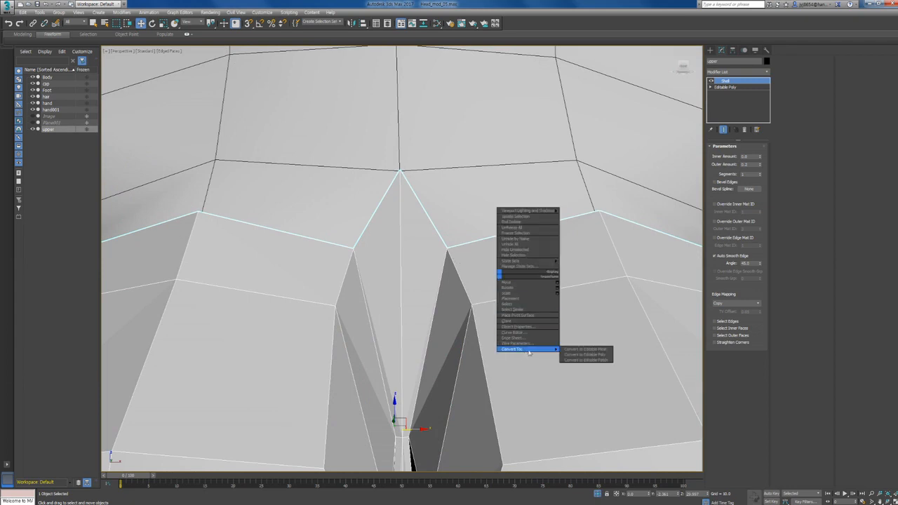
click(593, 355)
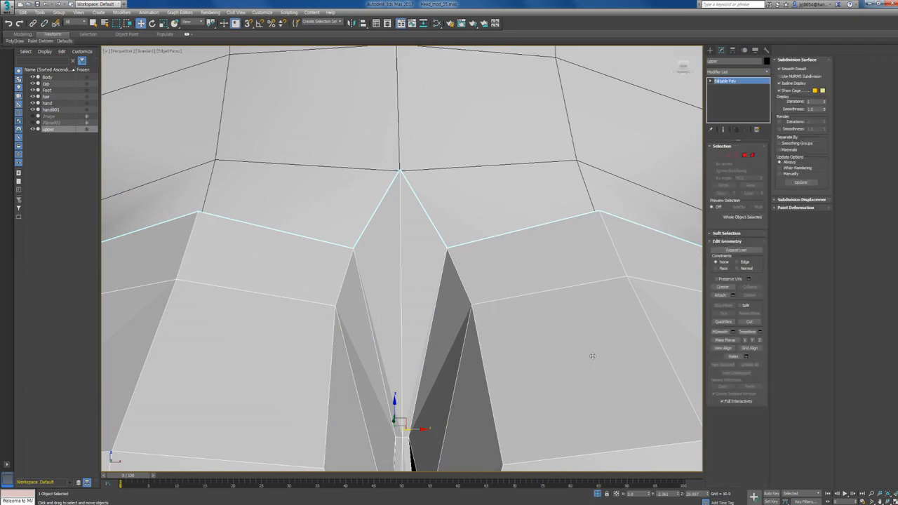
alt+middle_drag(591, 357, 786, 208)
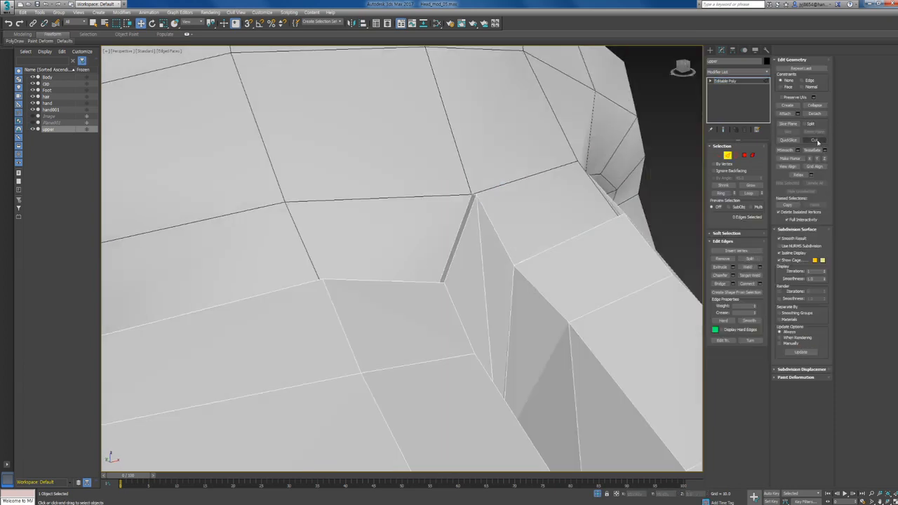
Step: Cut with vertex snapping across the base of the upper object's central peak on the front, joining its two corner vertices
click(815, 140)
key(s)
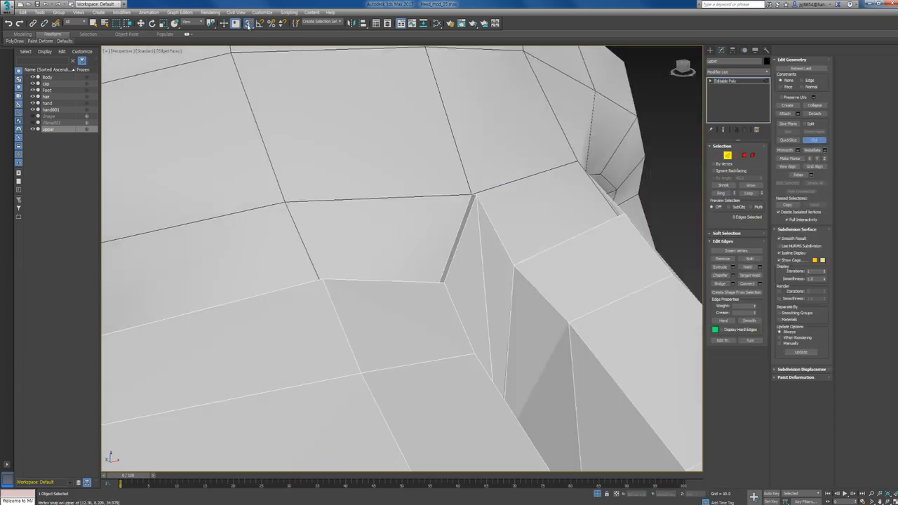
right_click(248, 24)
click(498, 207)
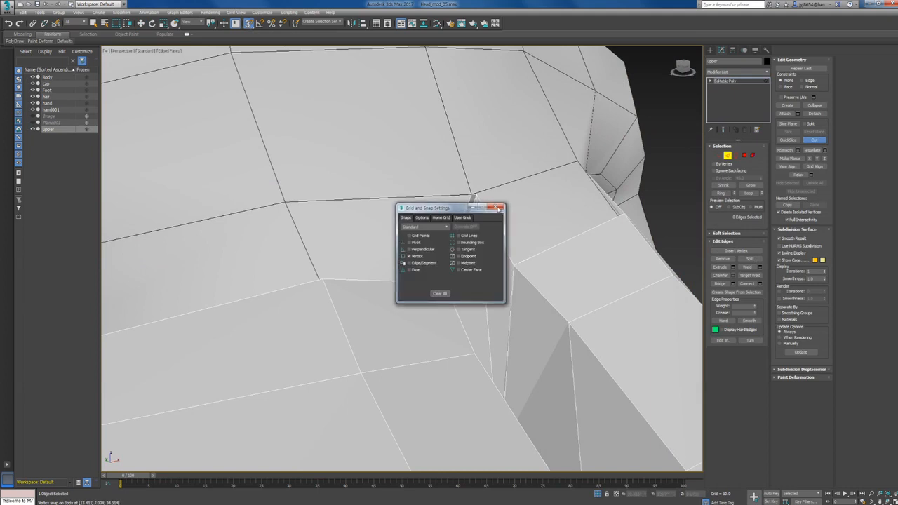
alt+middle_drag(509, 274, 500, 288)
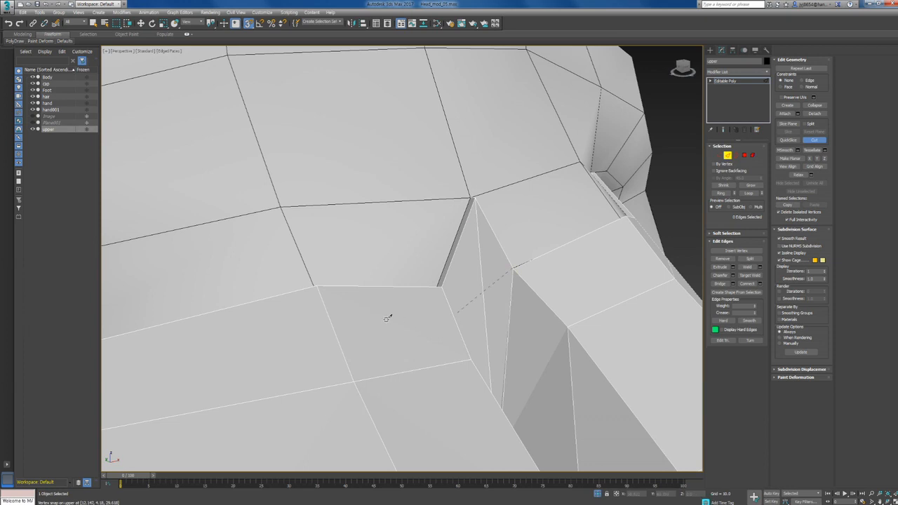
alt+middle_drag(387, 320, 367, 302)
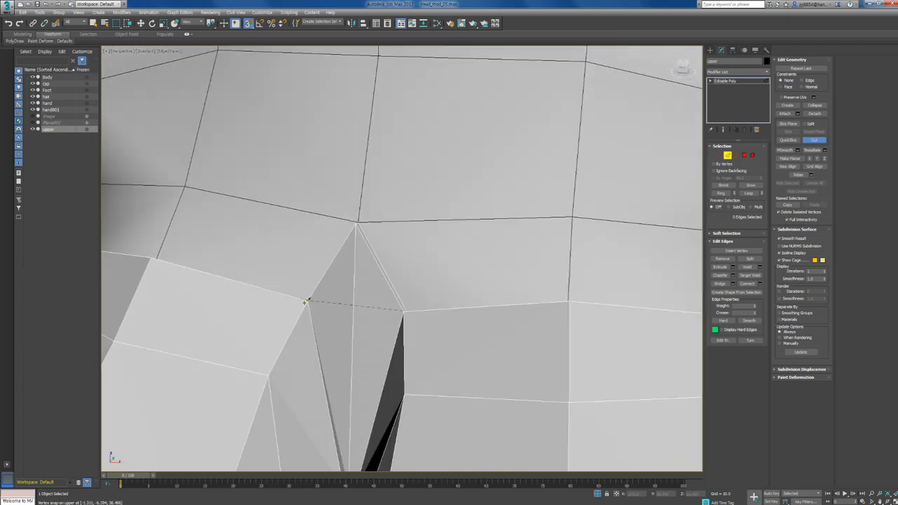
click(307, 302)
key(w)
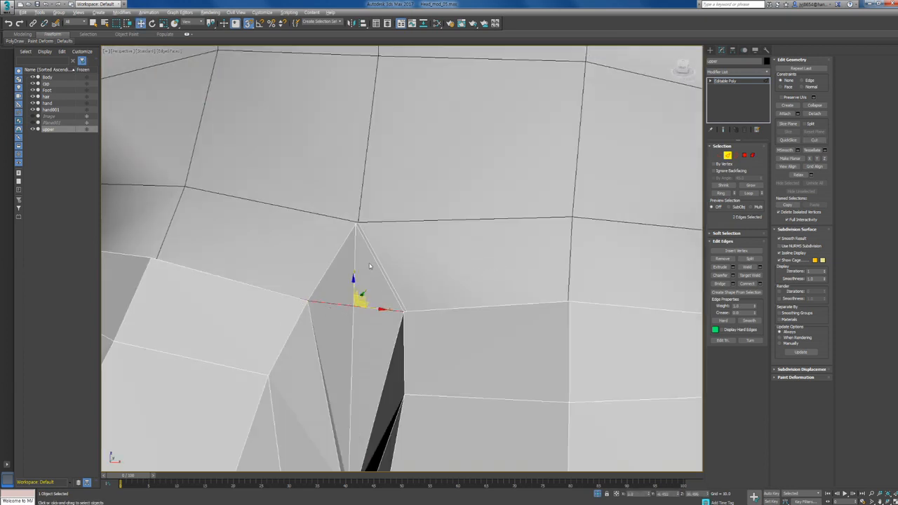
Step: Delete the front triangular faces above the new cut at the central peak
alt+middle_drag(381, 296, 399, 268)
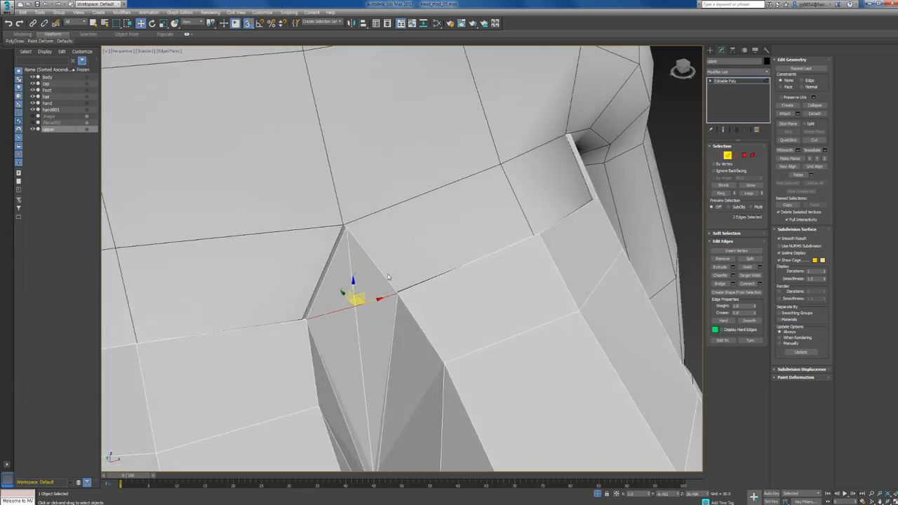
key(4)
click(359, 274)
key(Delete)
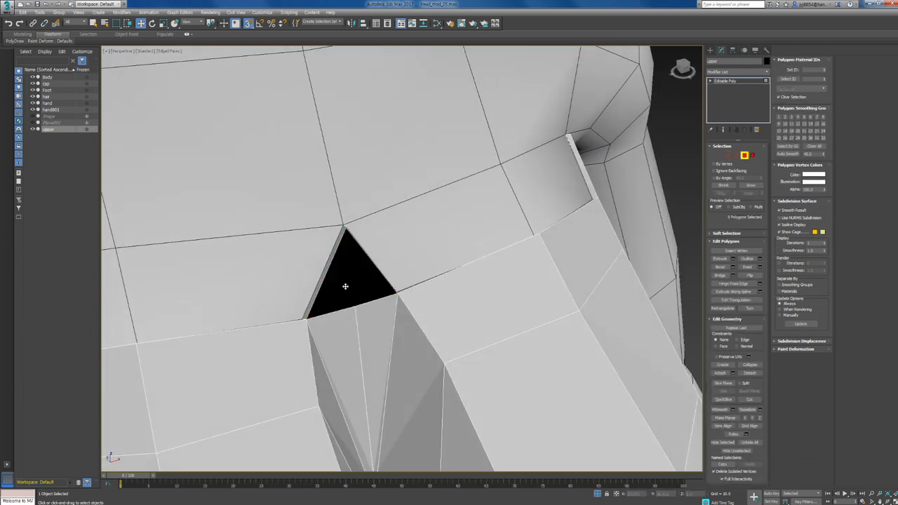
click(366, 293)
mouse_move(360, 281)
alt+middle_down()
mouse_move(320, 324)
mouse_move(317, 287)
mouse_move(363, 285)
alt+middle_up()
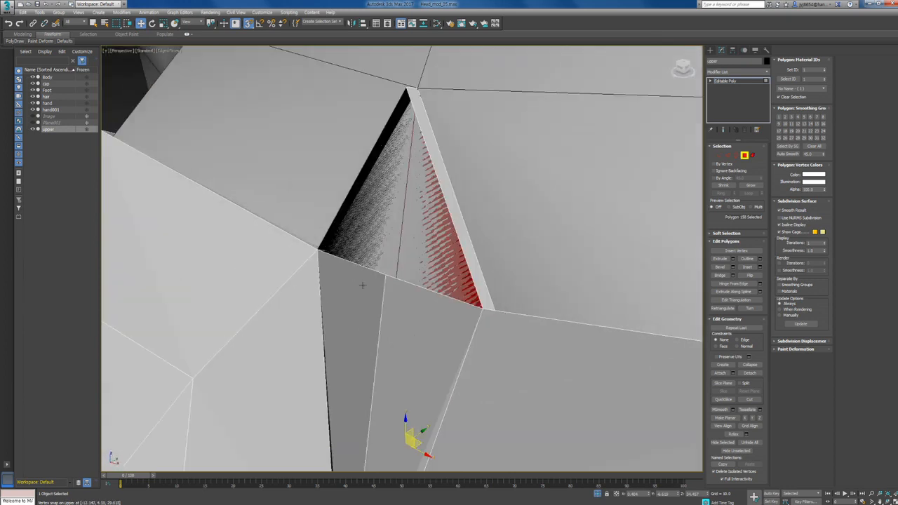
key(2)
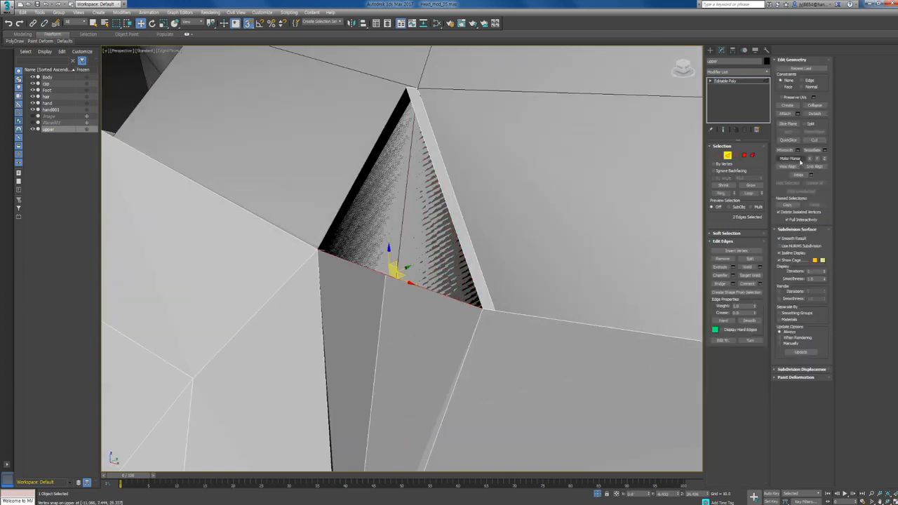
click(814, 140)
alt+middle_drag(507, 254, 502, 265)
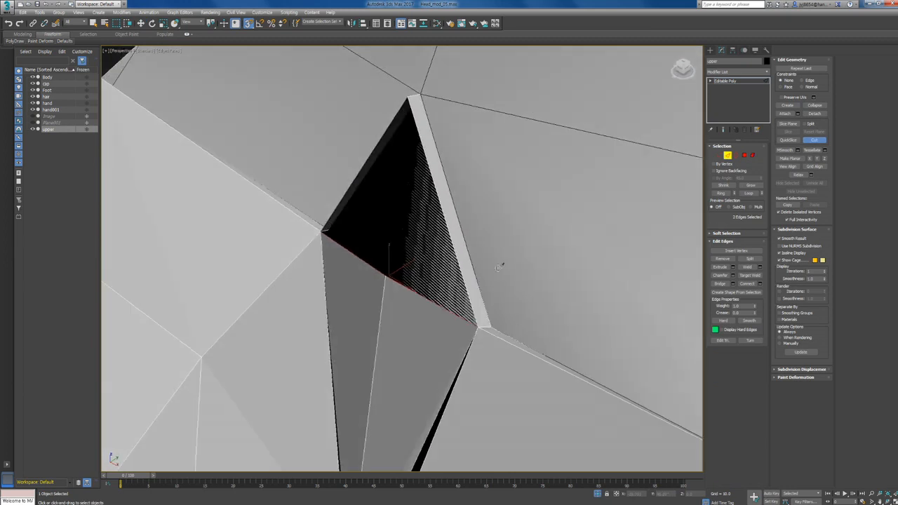
alt+middle_drag(360, 252, 339, 241)
alt+middle_drag(398, 236, 471, 235)
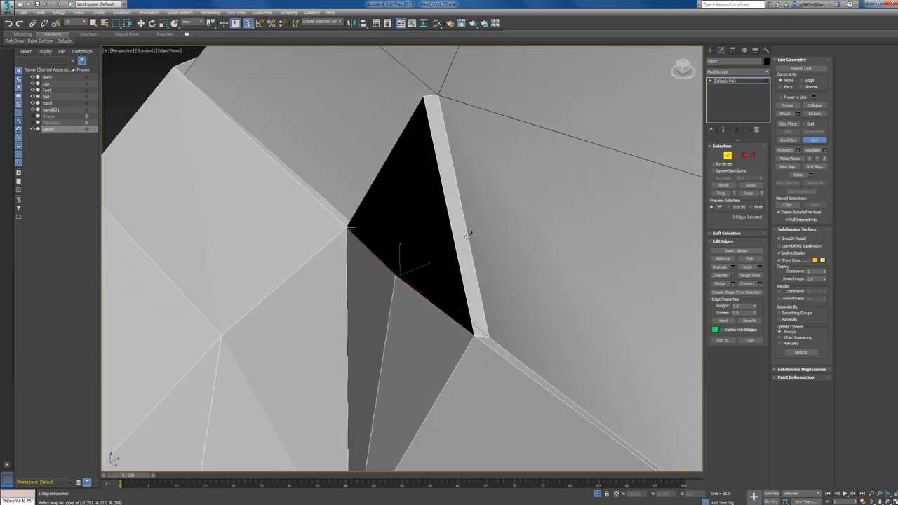
right_click(471, 234)
scroll(538, 245, down, 4)
alt+middle_drag(537, 244, 519, 218)
scroll(475, 229, down, 5)
scroll(520, 218, up, 6)
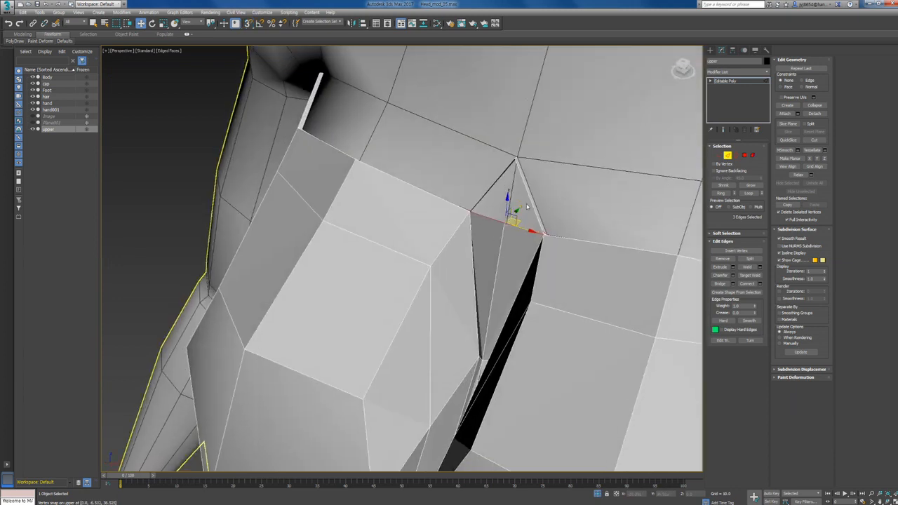
key(4)
click(514, 209)
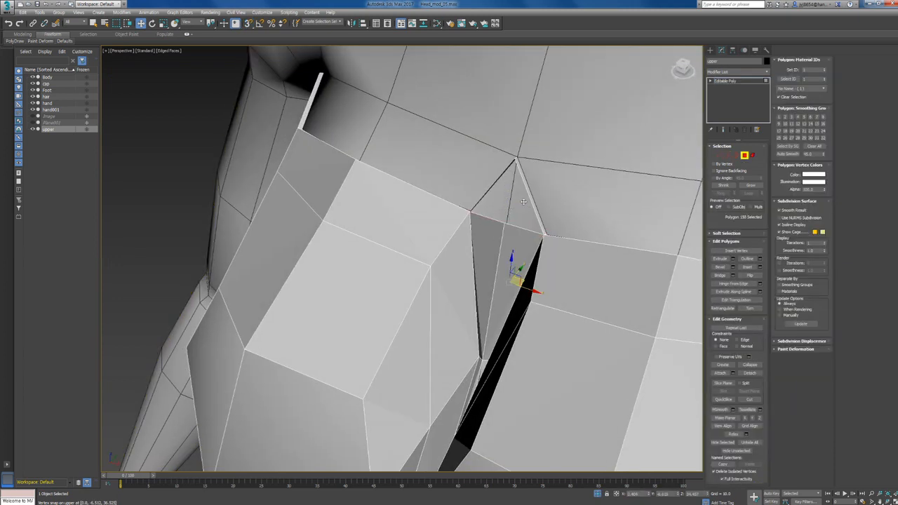
click(535, 201)
click(514, 204)
ctrl+click(502, 204)
alt+middle_drag(502, 204, 545, 218)
scroll(532, 221, down, 5)
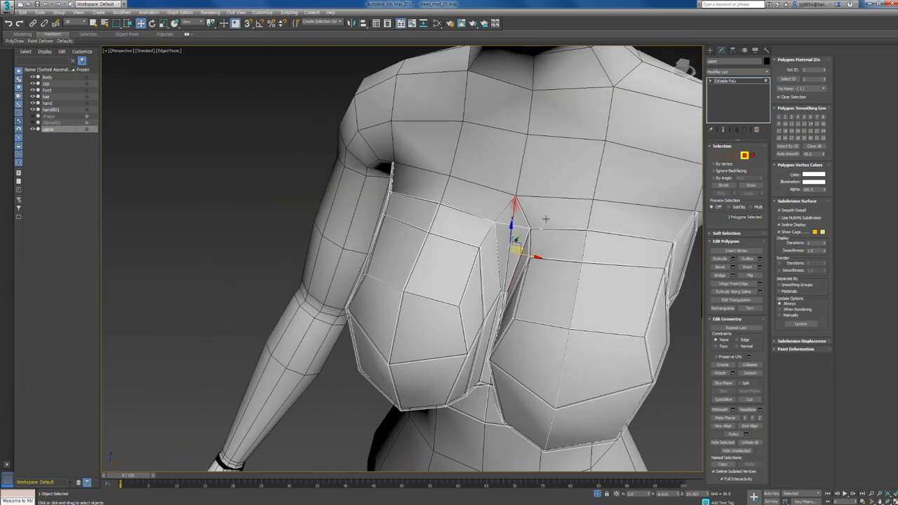
scroll(546, 218, down, 5)
right_click(562, 252)
click(395, 201)
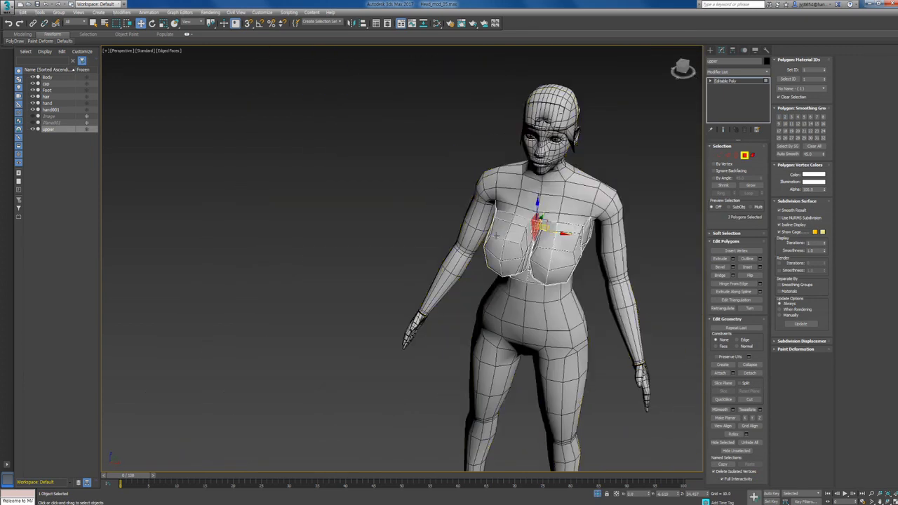
Step: Leave polygon editing and isolate the upper object so the rest of the character is hidden
scroll(553, 243, up, 5)
click(710, 49)
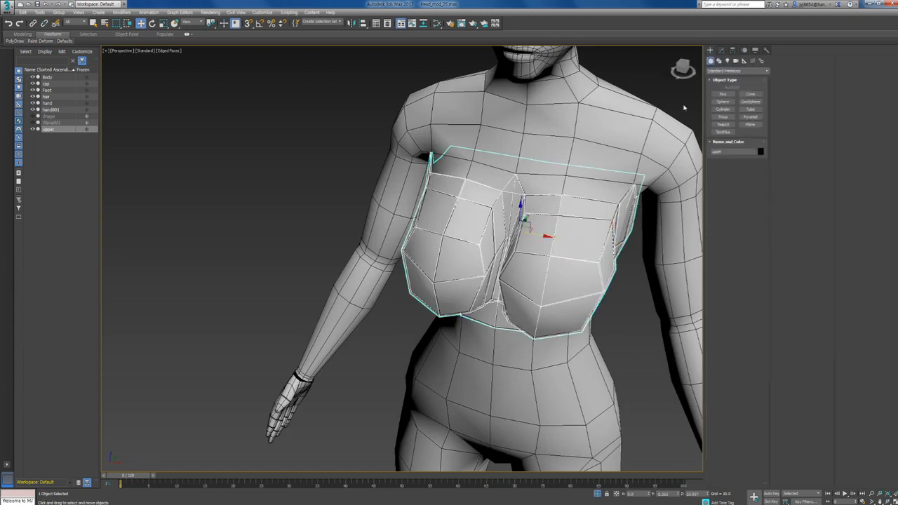
right_click(555, 272)
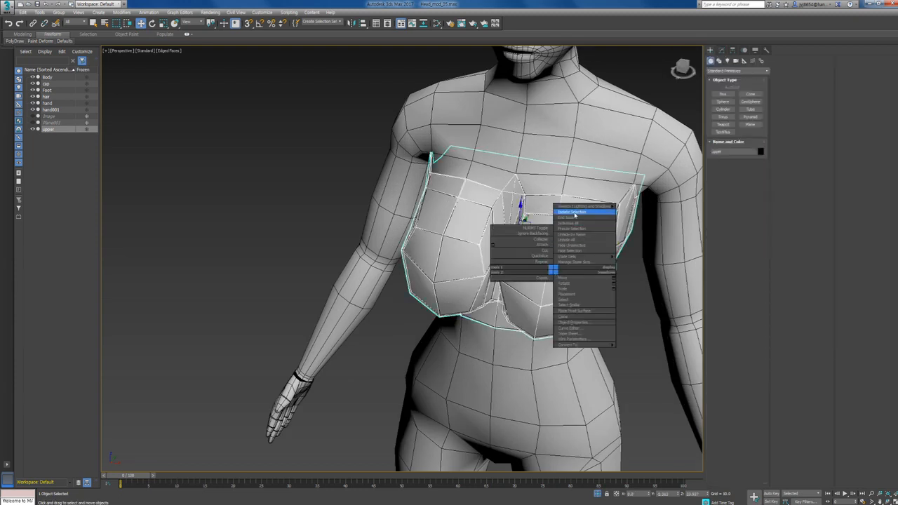
click(576, 214)
mouse_move(446, 227)
alt+middle_down()
mouse_move(437, 235)
mouse_move(385, 216)
mouse_move(331, 235)
alt+middle_up()
key(alt+x)
Step: Cut across the inner side of the central peak from corner vertex to corner vertex with vertex snapping
scroll(367, 188, up, 4)
scroll(367, 188, up, 4)
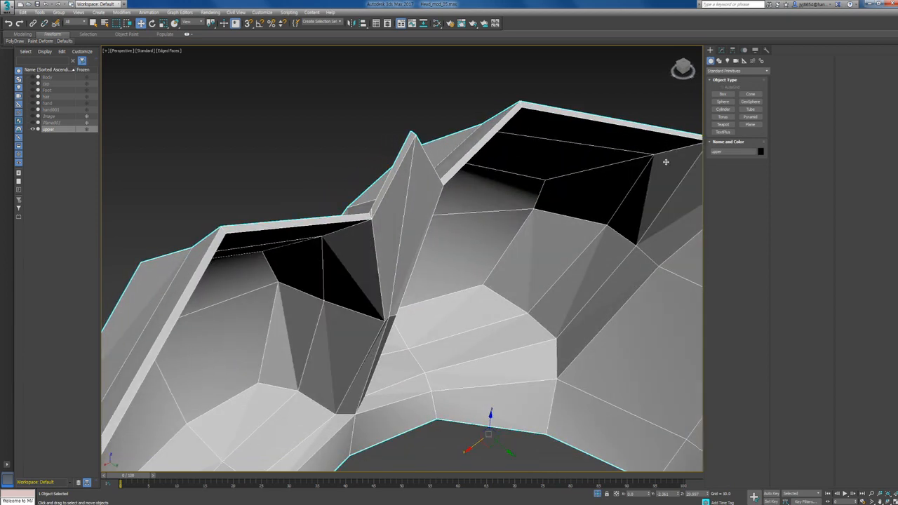
click(722, 52)
key(2)
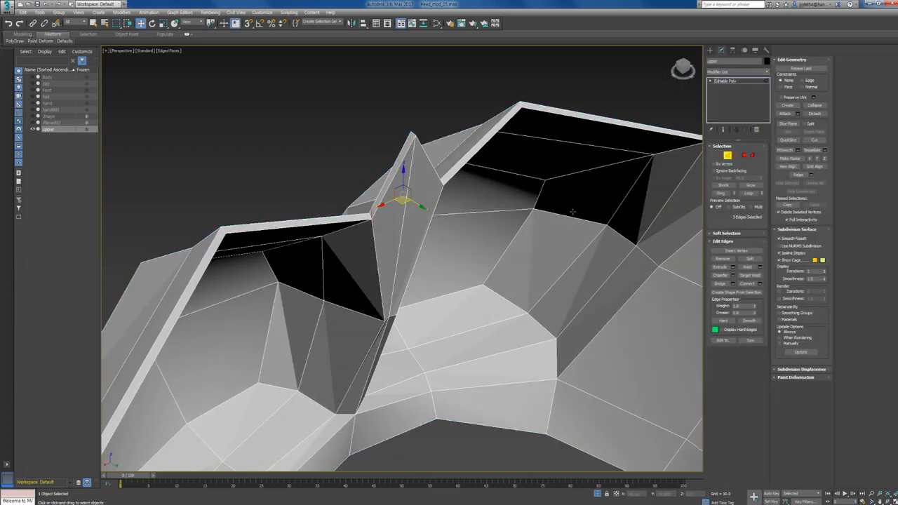
click(817, 141)
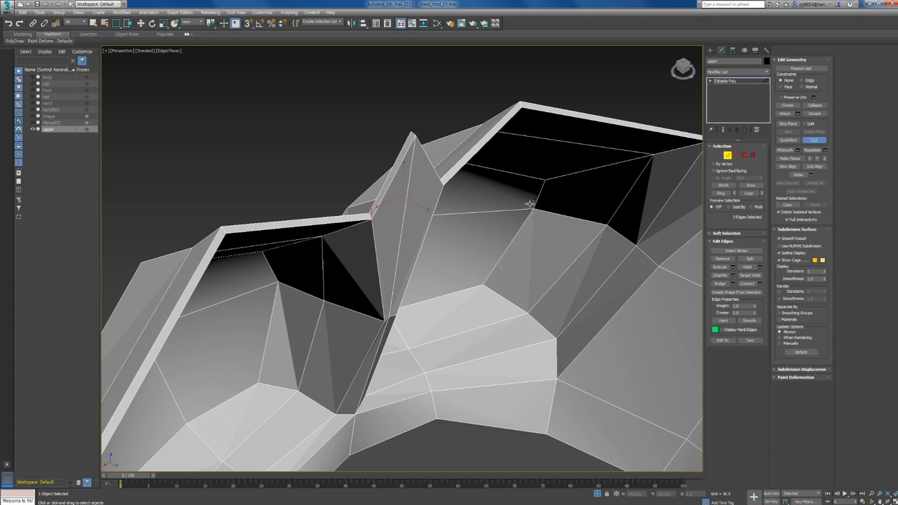
scroll(389, 173, up, 5)
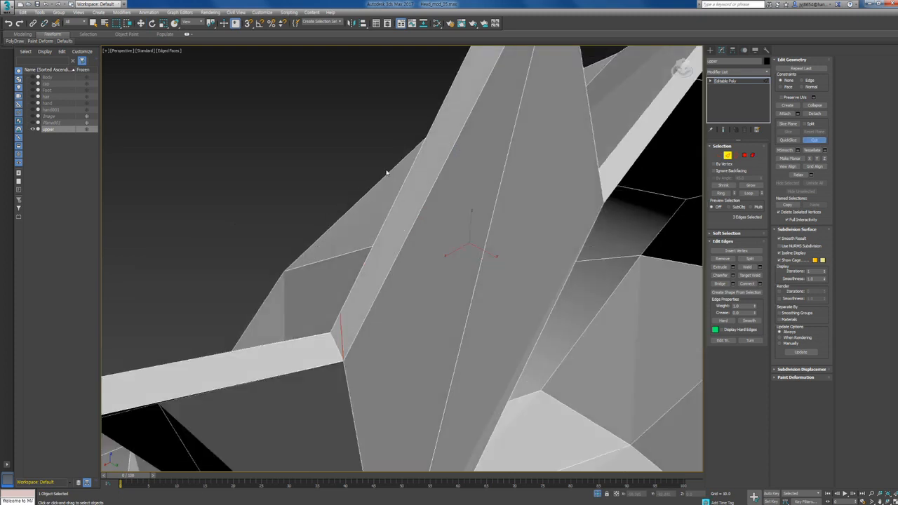
alt+middle_drag(388, 172, 393, 182)
scroll(395, 182, down, 5)
scroll(401, 228, up, 2)
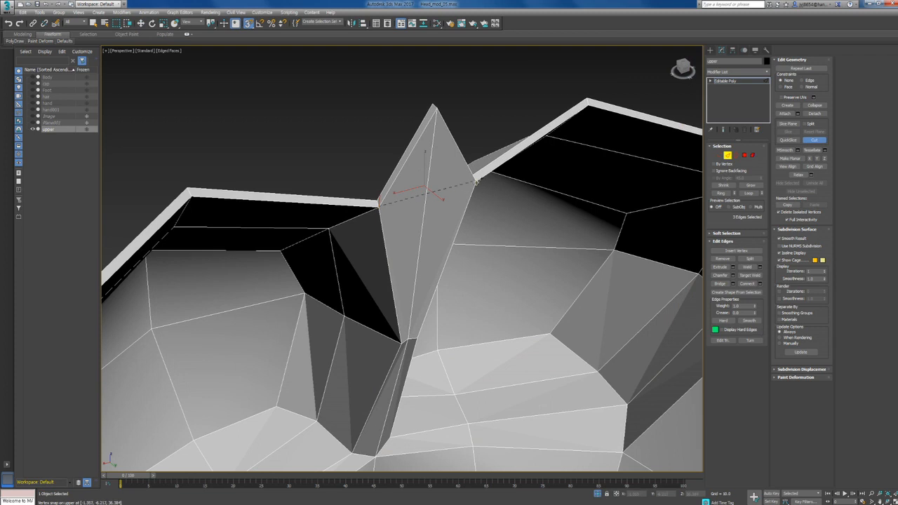
click(477, 182)
right_click(526, 127)
key(w)
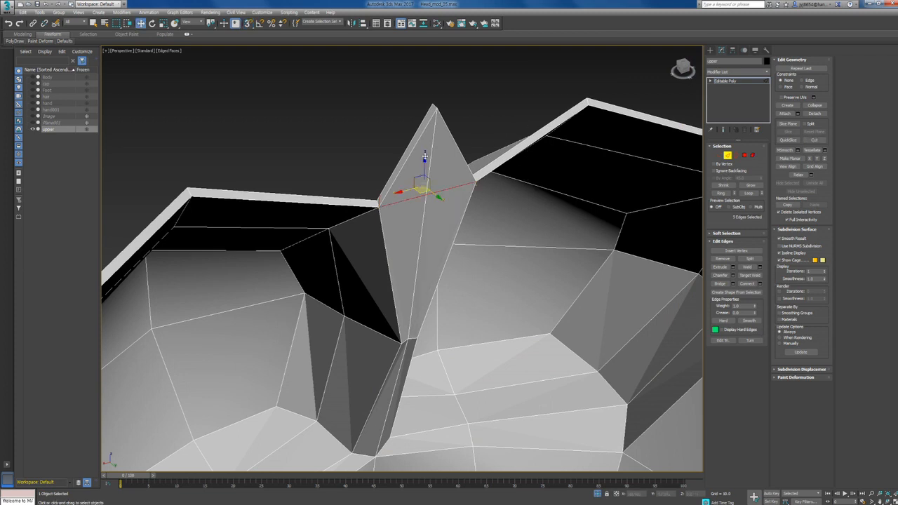
Step: Delete the two inner triangular polygons above the cut at the central peak
key(4)
click(445, 167)
ctrl+click(407, 175)
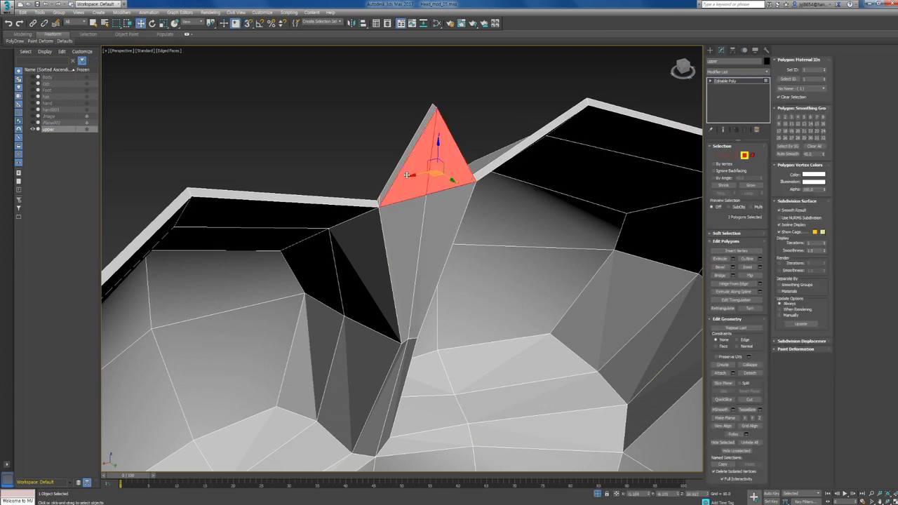
key(Delete)
Step: Delete the thin rim polygons running up both sides of the central peak
click(395, 180)
alt+middle_drag(396, 180, 481, 95)
scroll(390, 200, up, 3)
ctrl+click(385, 205)
ctrl+click(482, 91)
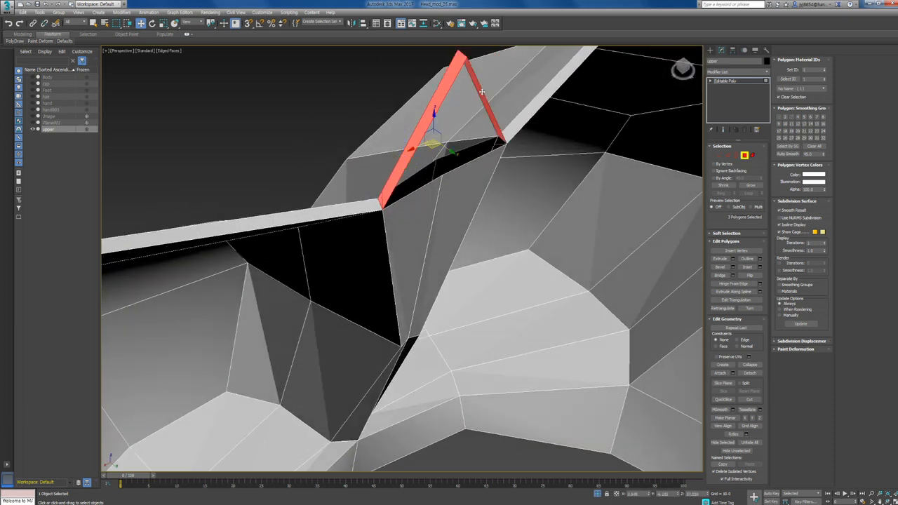
key(Delete)
Step: Delete the stray polygon left at the corner of the central opening
click(511, 135)
alt+middle_drag(511, 136, 562, 185)
scroll(563, 186, down, 5)
scroll(593, 193, up, 5)
key(2)
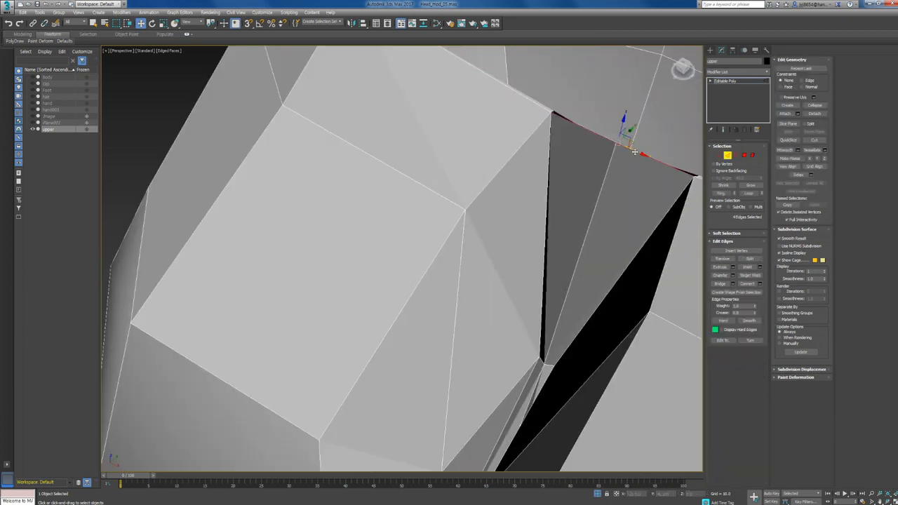
alt+middle_drag(635, 151, 549, 112)
scroll(550, 112, up, 3)
key(4)
click(571, 64)
scroll(579, 65, down, 3)
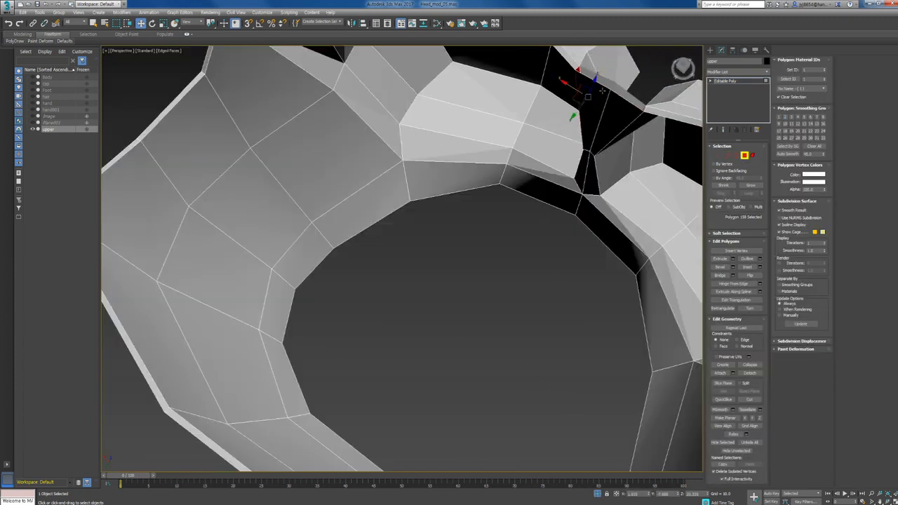
alt+middle_drag(578, 65, 473, 58)
scroll(449, 168, up, 2)
drag(472, 58, 531, 88)
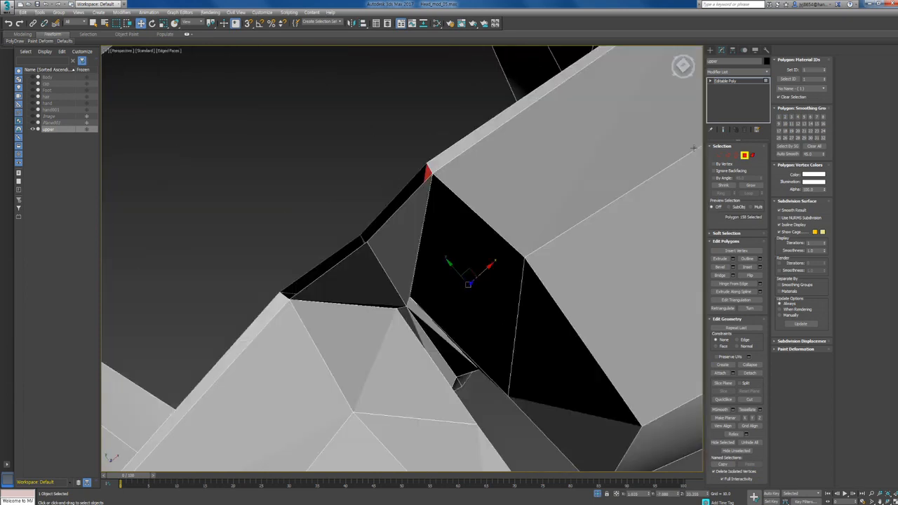
alt+middle_drag(694, 148, 571, 176)
key(Delete)
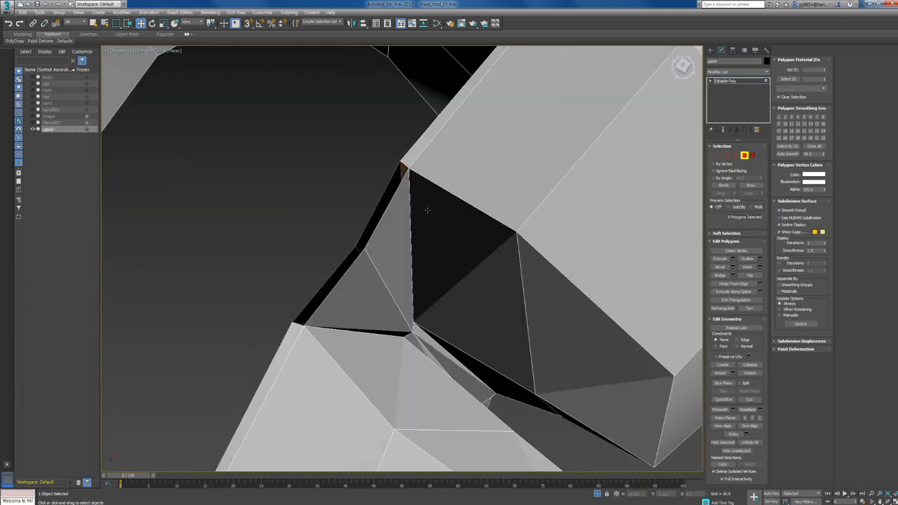
Step: Bridge the four open edges between the outer and inner layers at the central neckline gap
key(2)
alt+middle_drag(410, 191, 599, 259)
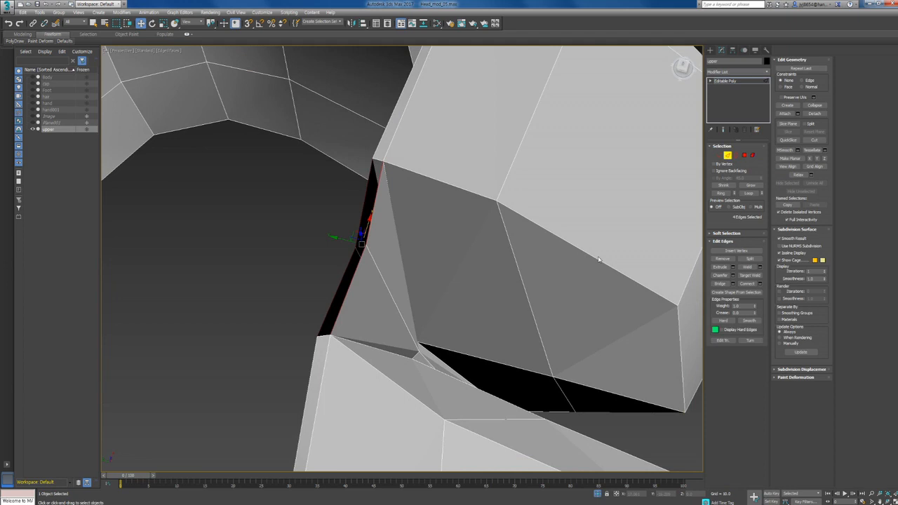
click(720, 285)
Step: Cut across the outer face of the underarm peak between its two base vertices with vertex snapping
alt+middle_drag(483, 297, 293, 255)
scroll(459, 271, down, 4)
scroll(363, 212, down, 3)
scroll(293, 255, up, 3)
middle_drag(397, 267, 495, 264)
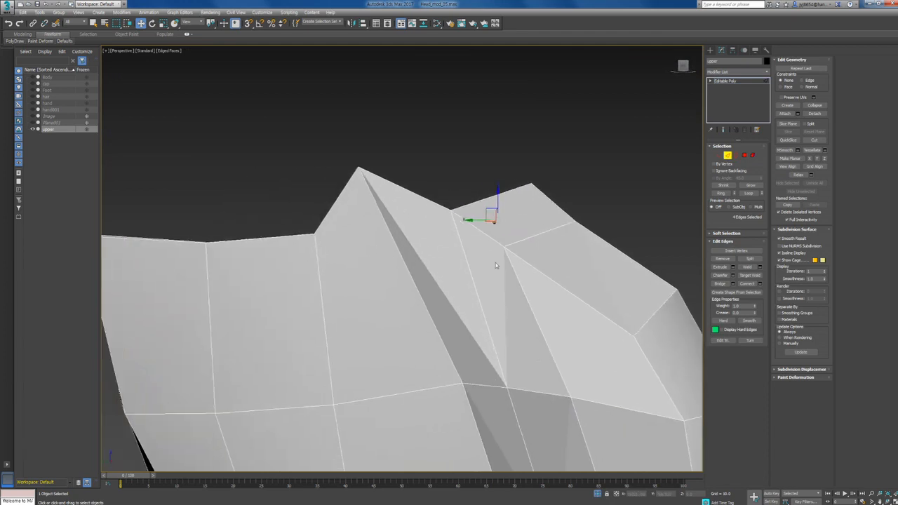
key(2)
key(2)
click(816, 141)
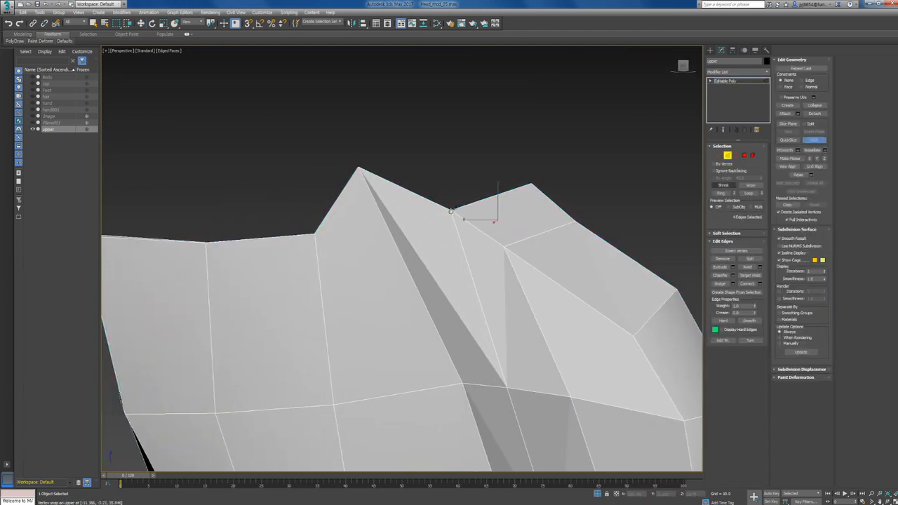
key(s)
click(317, 230)
Step: Cut the matching line across the inner face of the underarm peak between its base vertices
alt+middle_drag(378, 268, 630, 240)
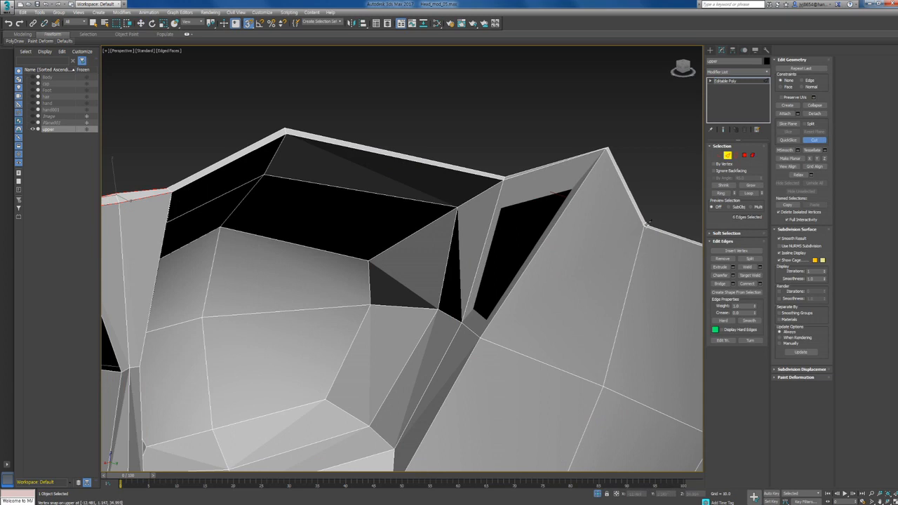
click(504, 179)
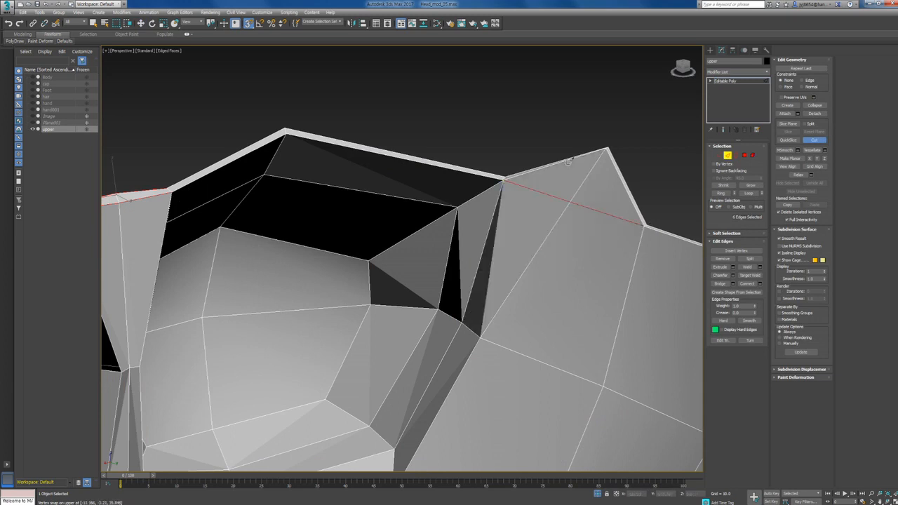
key(w)
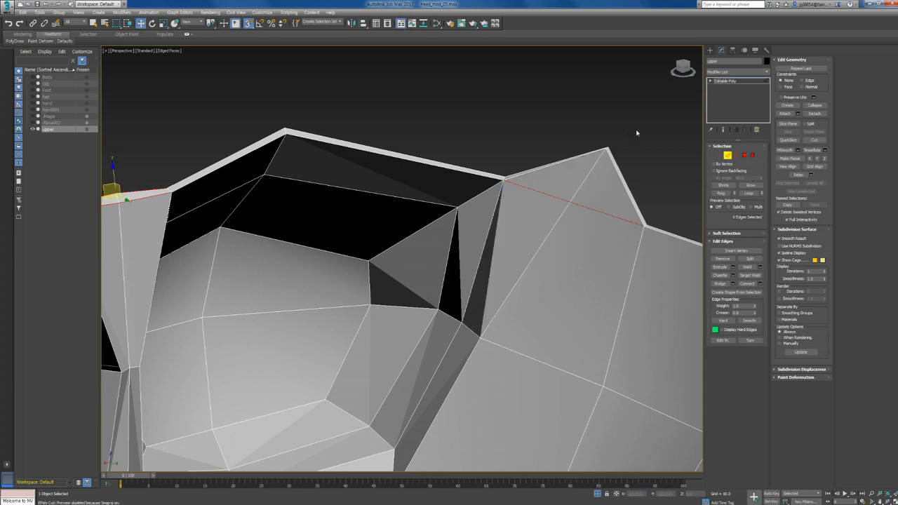
Step: Delete the cut-off polygons of the trimmed underarm peak
key(4)
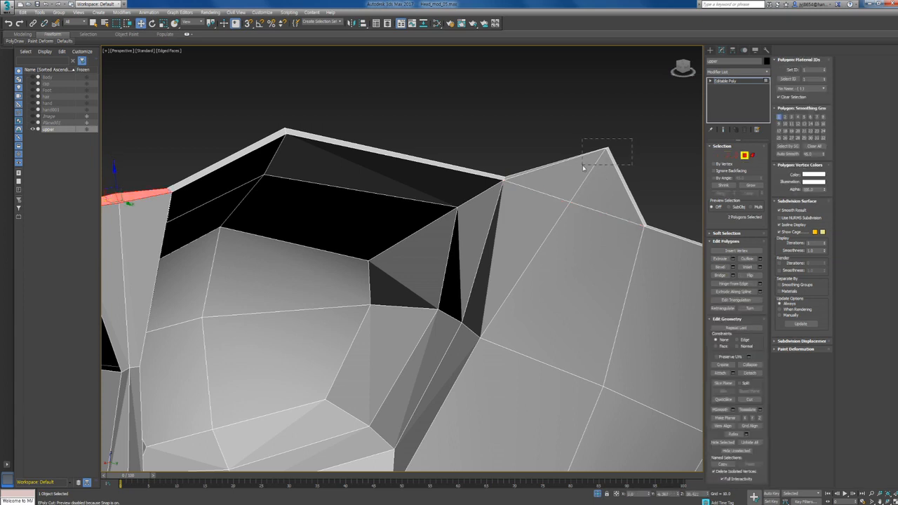
drag(583, 169, 581, 171)
key(Delete)
Step: Bridge the four open rim edges between the outer and inner layers where the underarm peak was removed
key(2)
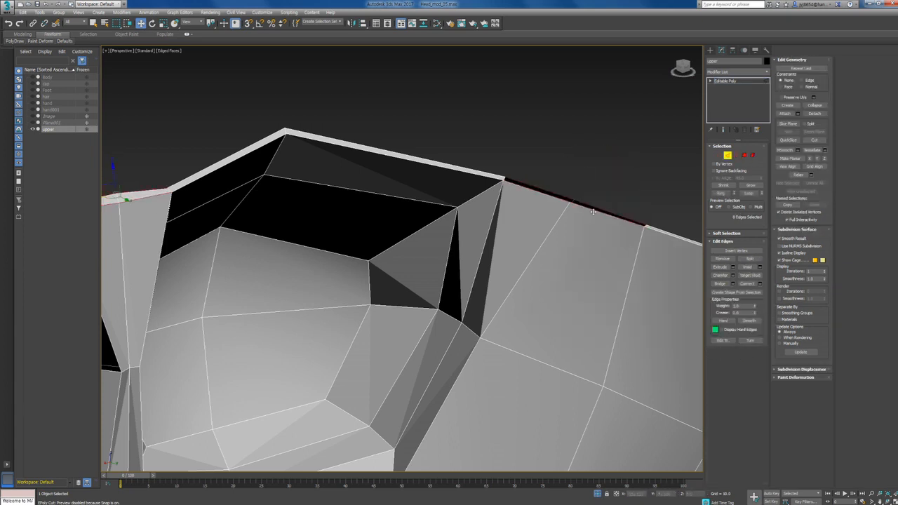
click(604, 212)
alt+middle_drag(604, 212, 593, 183)
ctrl+click(596, 170)
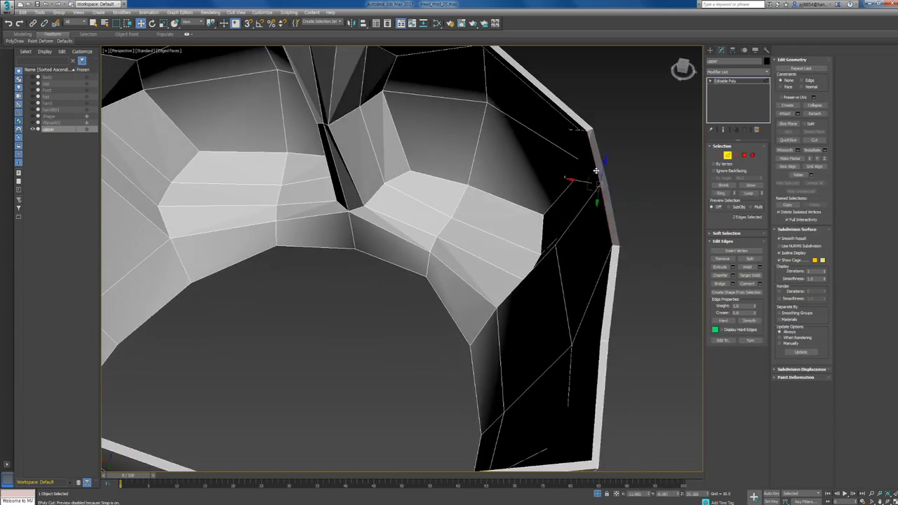
ctrl+click(603, 167)
ctrl+click(611, 201)
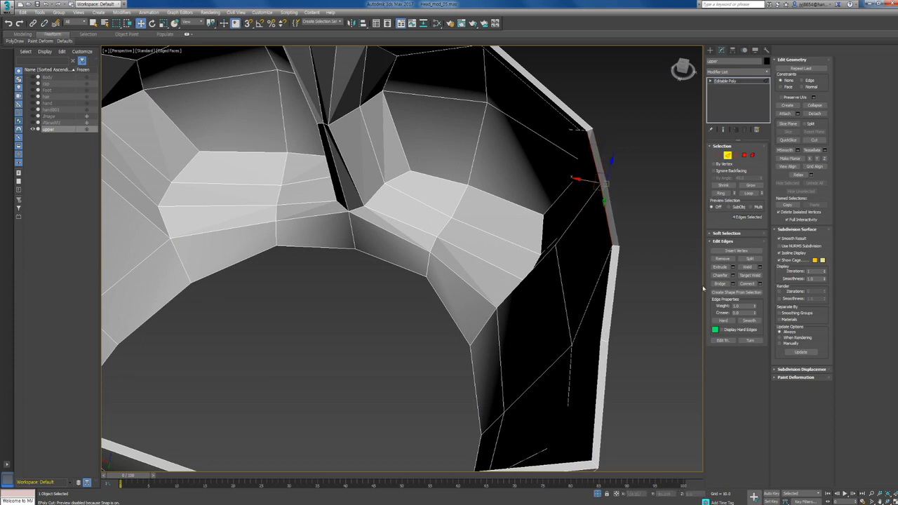
click(722, 284)
Step: Cut across the outer face of the opposite underarm peak between its two base vertices with vertex snapping
alt+middle_drag(591, 254, 479, 248)
scroll(480, 247, up, 5)
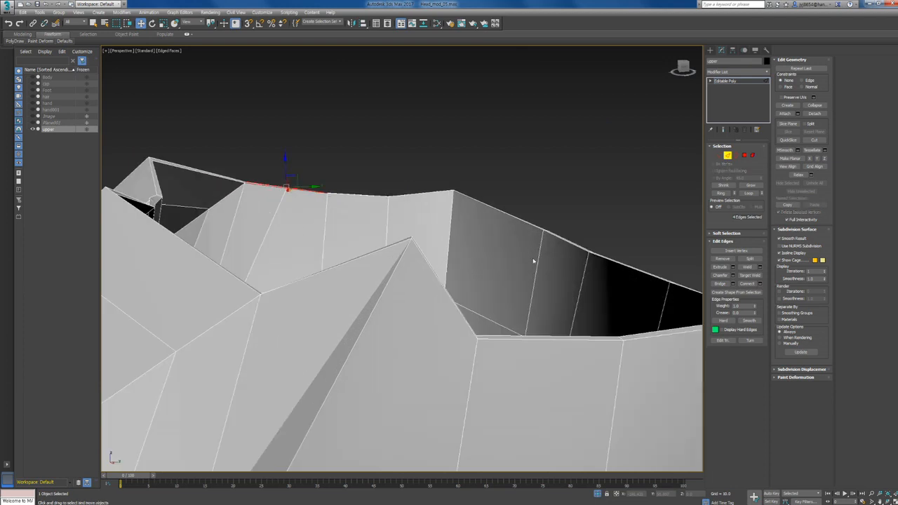
key(2)
key(2)
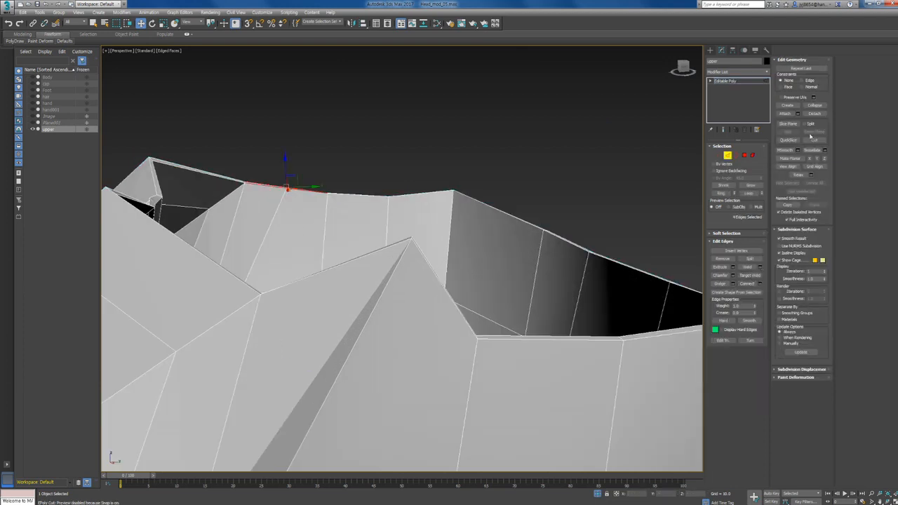
click(815, 141)
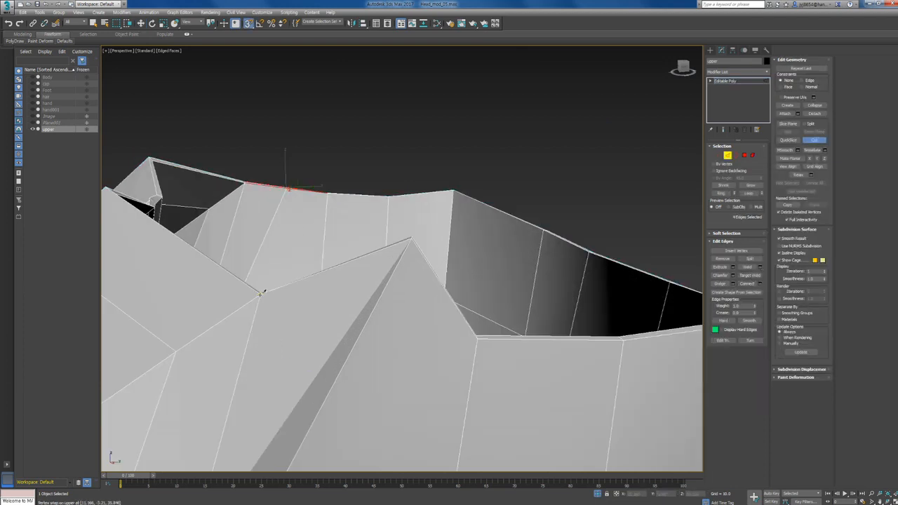
click(477, 339)
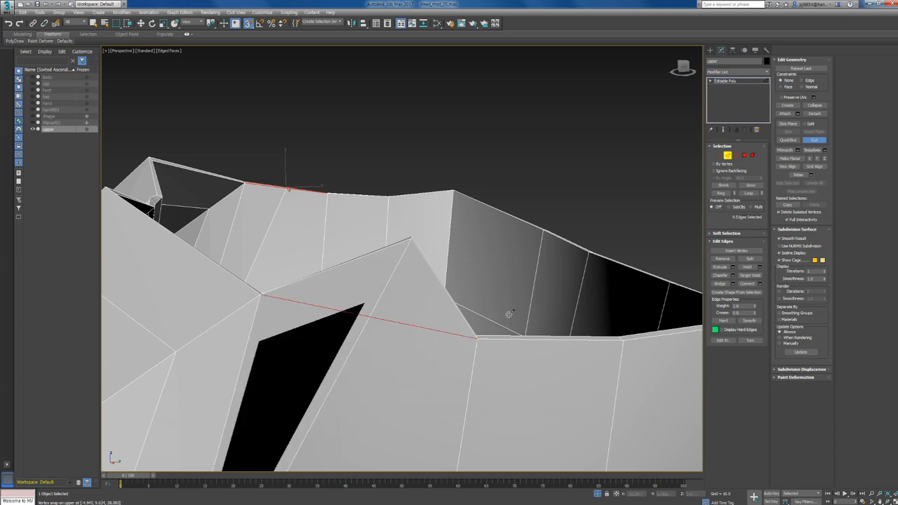
Step: Cut the matching line across the inner face of the opposite underarm peak, and turn vertex snapping off
alt+middle_drag(509, 314, 380, 318)
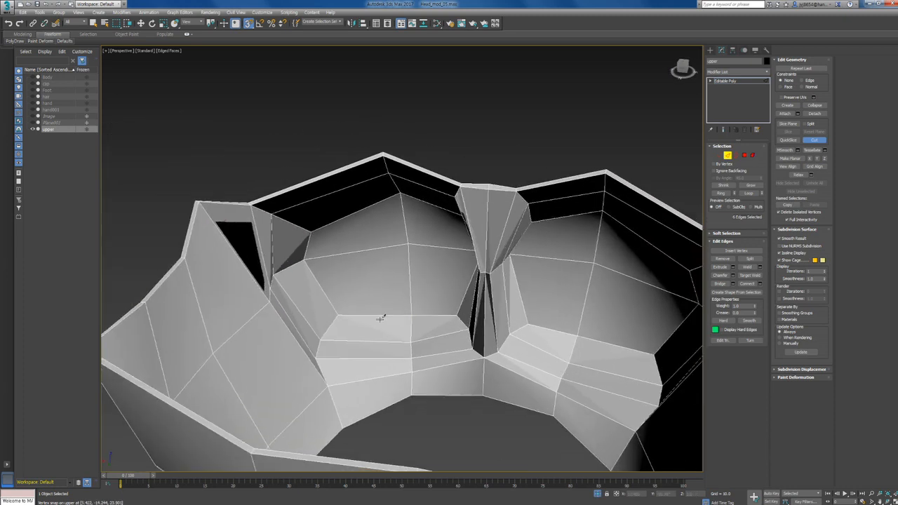
scroll(238, 242, up, 3)
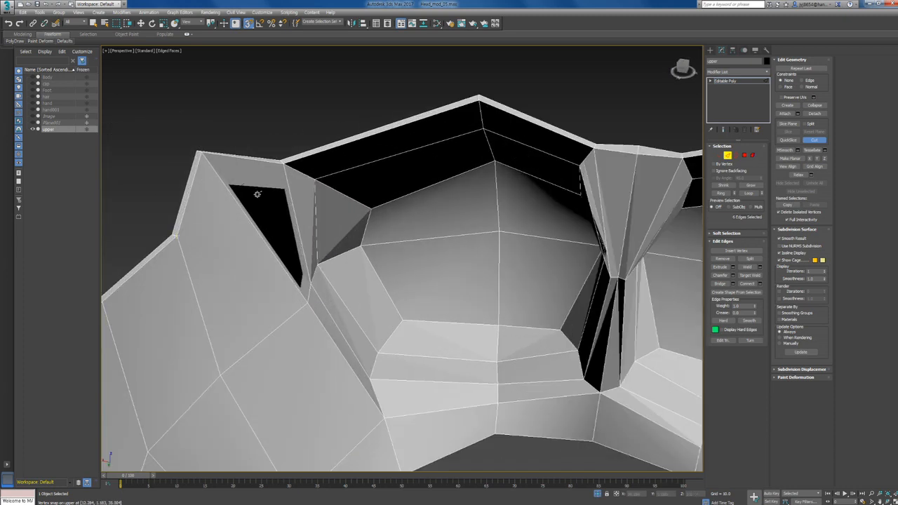
click(283, 161)
right_click(291, 109)
key(s)
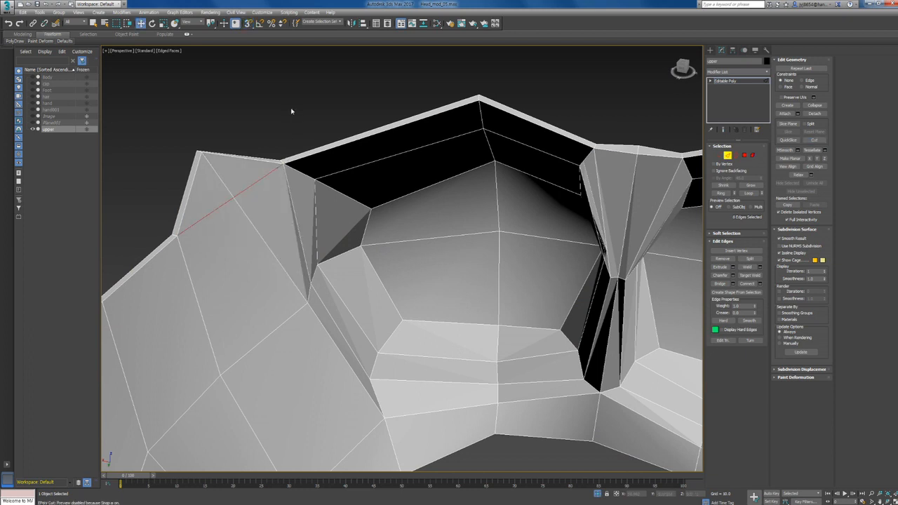
Step: Delete the cut-off polygons of the opposite underarm peak and bridge the four open rim edges between the two layers
key(4)
click(181, 172)
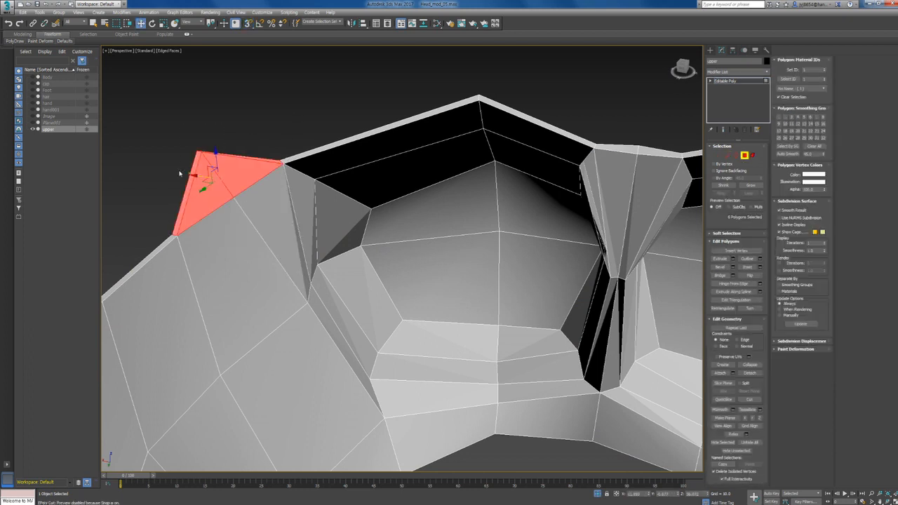
key(2)
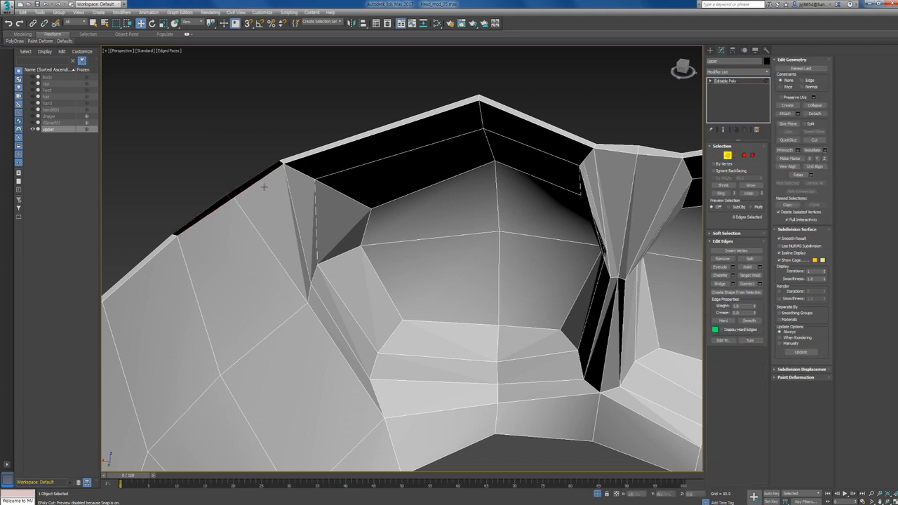
alt+middle_drag(265, 187, 408, 145)
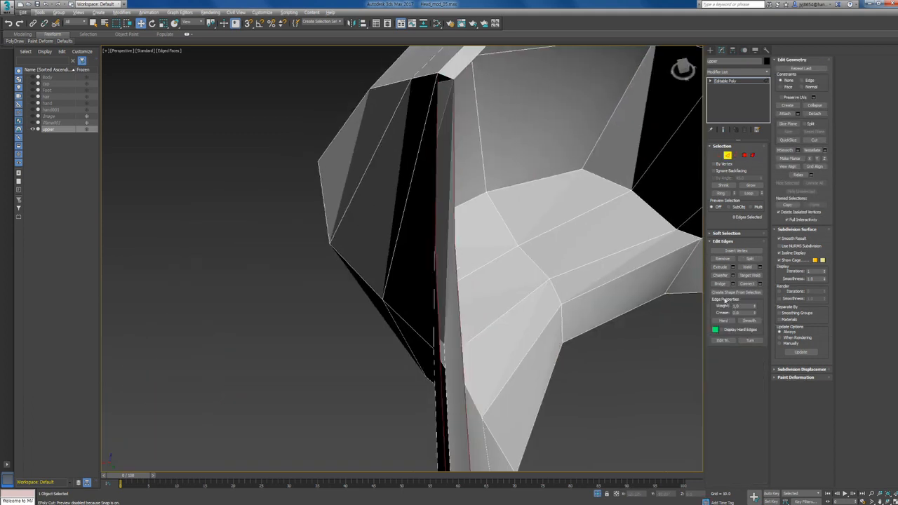
alt+middle_drag(546, 272, 483, 159)
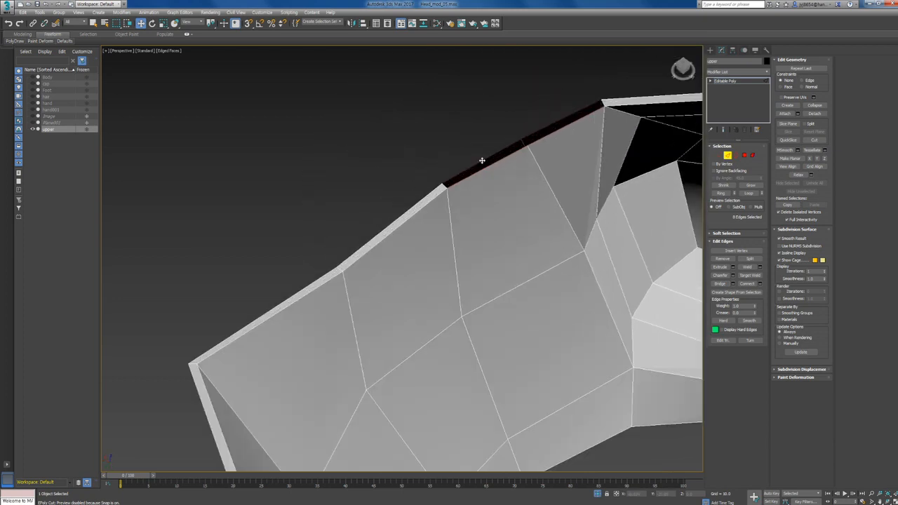
click(516, 144)
ctrl+click(531, 135)
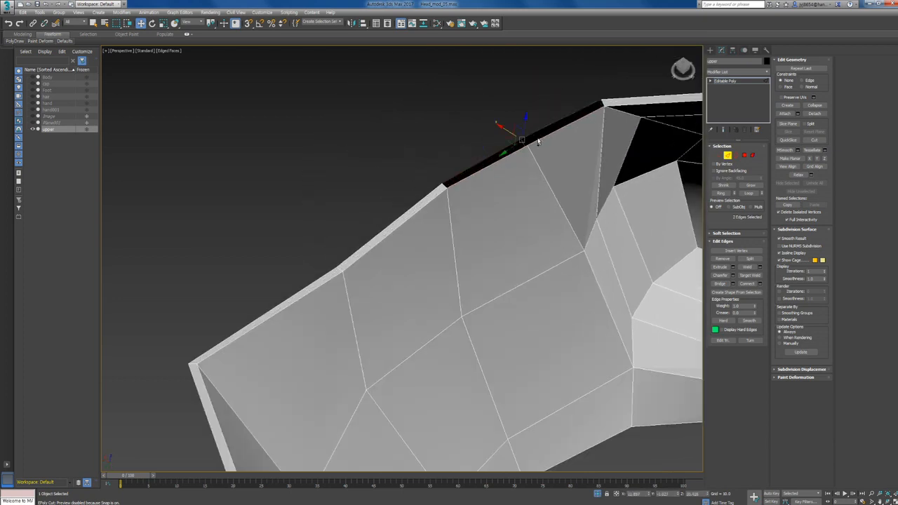
ctrl+click(532, 143)
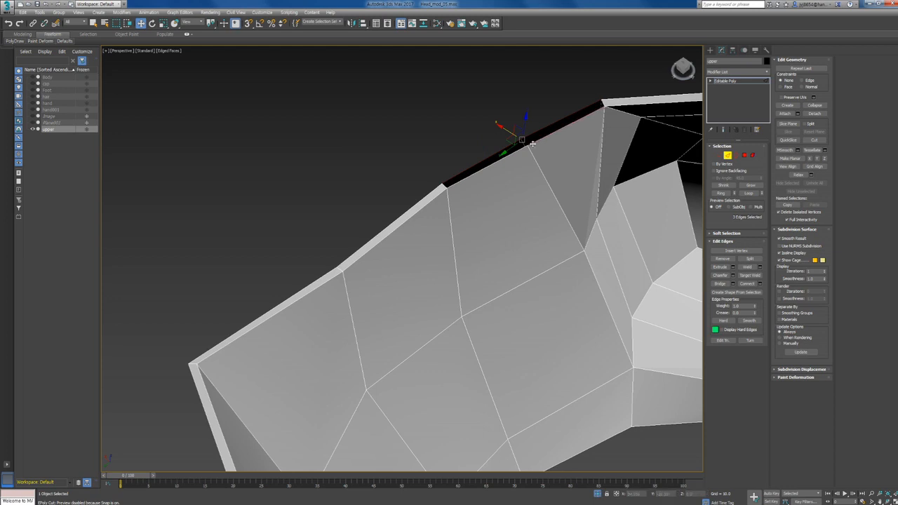
click(721, 285)
Step: Examine the closed top rim of the garment in perspective and front views
scroll(506, 262, down, 5)
alt+middle_drag(507, 262, 667, 225)
scroll(504, 230, down, 3)
alt+middle_drag(464, 233, 494, 269)
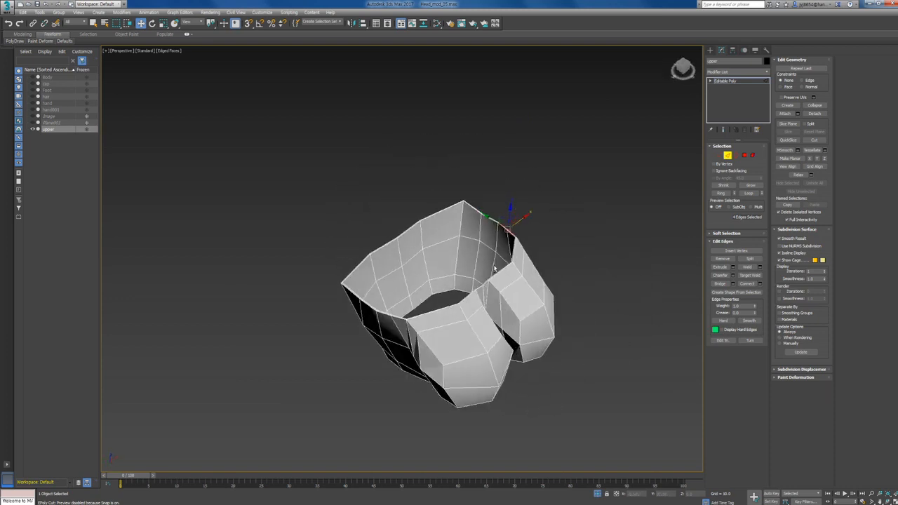
key(f)
scroll(475, 259, up, 8)
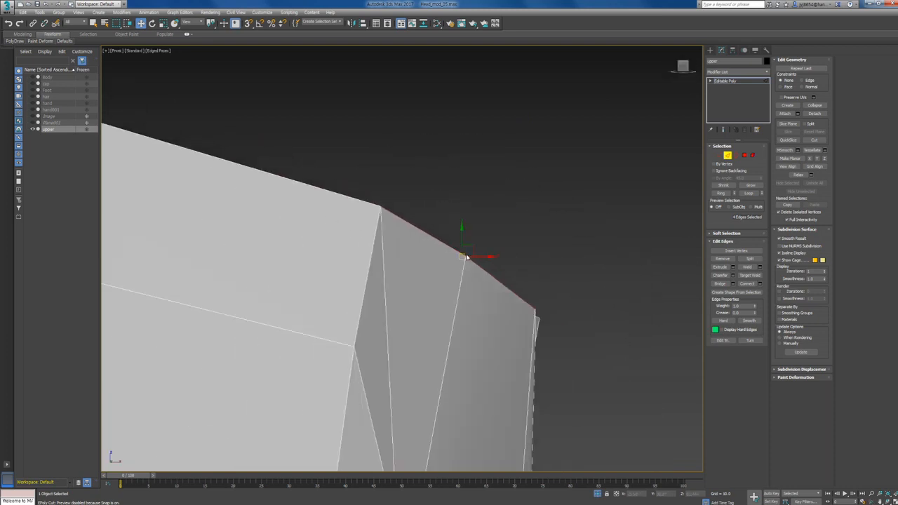
scroll(467, 257, down, 8)
scroll(453, 270, up, 2)
scroll(453, 270, down, 2)
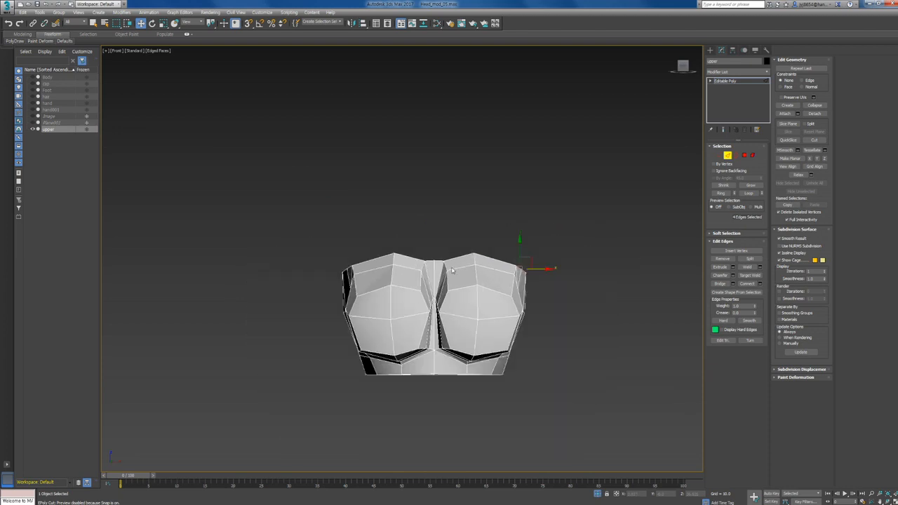
click(816, 114)
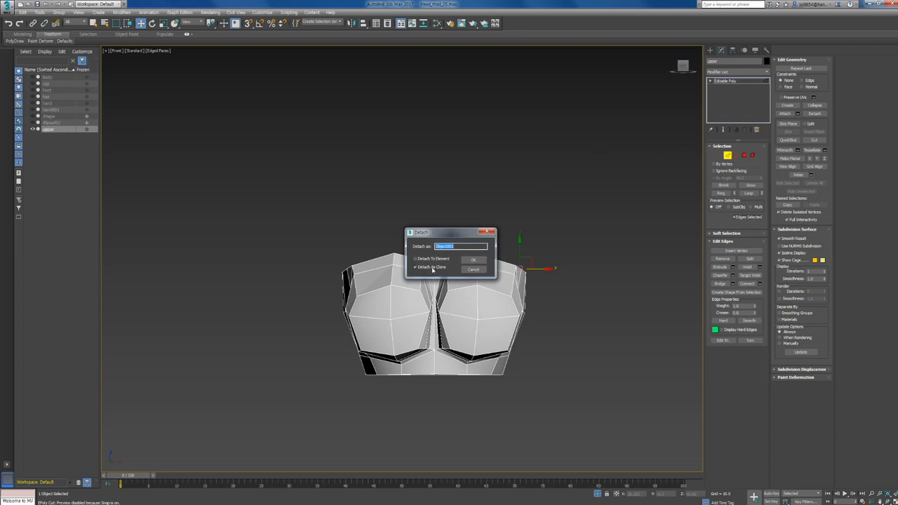
click(489, 232)
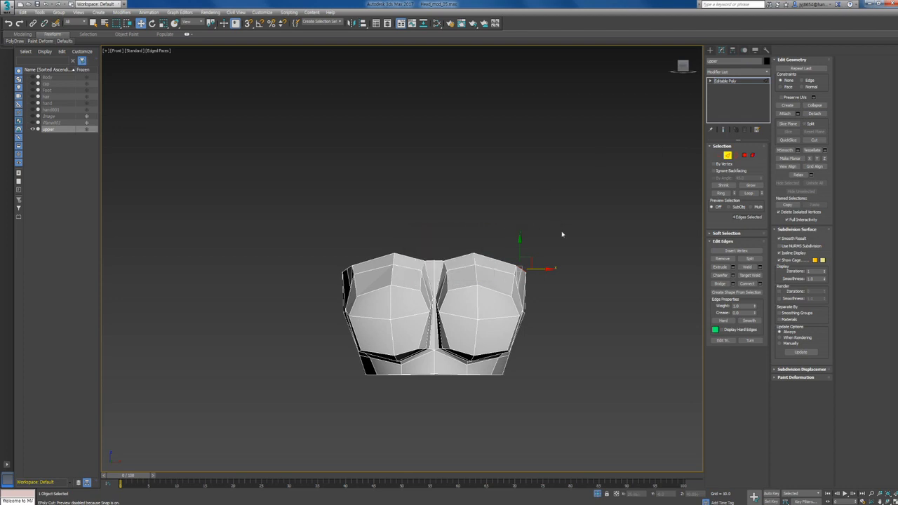
Step: End the isolation of the chest garment to show the full body and the reference planes
alt+middle_drag(562, 234, 505, 295)
right_click(505, 295)
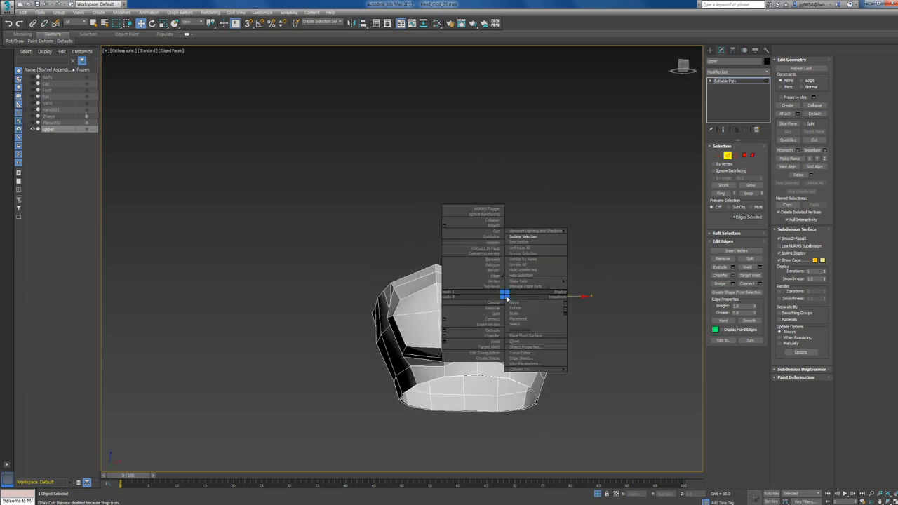
click(537, 243)
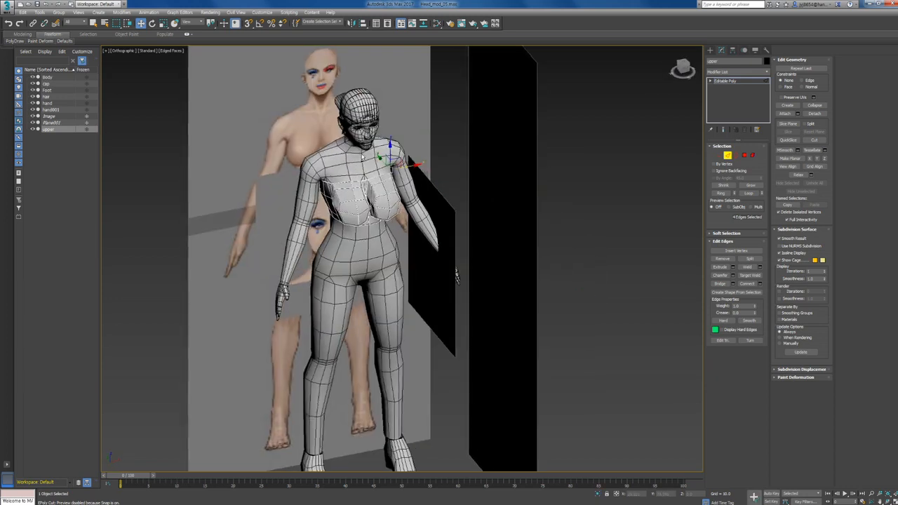
alt+middle_drag(362, 156, 454, 180)
scroll(409, 177, down, 5)
alt+middle_drag(348, 314, 397, 266)
alt+middle_drag(479, 210, 644, 145)
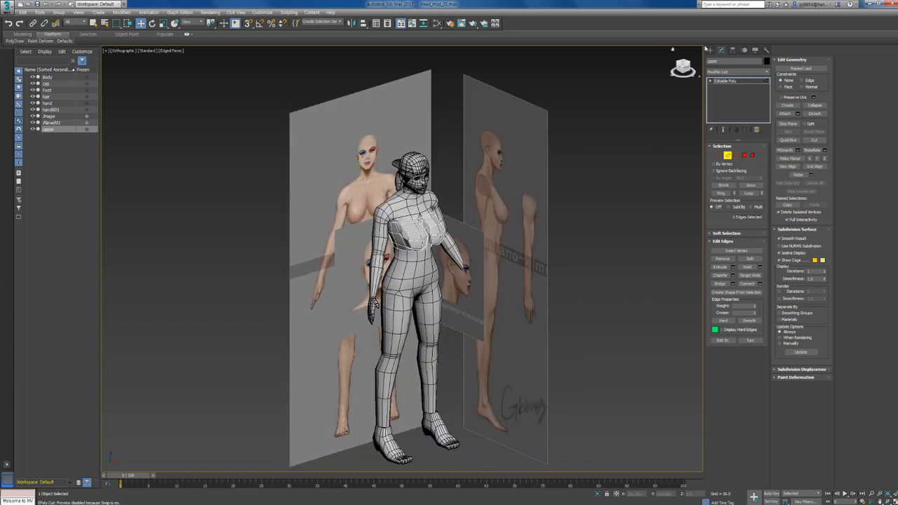
Step: Delete the front and side reference image planes around the character
click(710, 49)
click(516, 137)
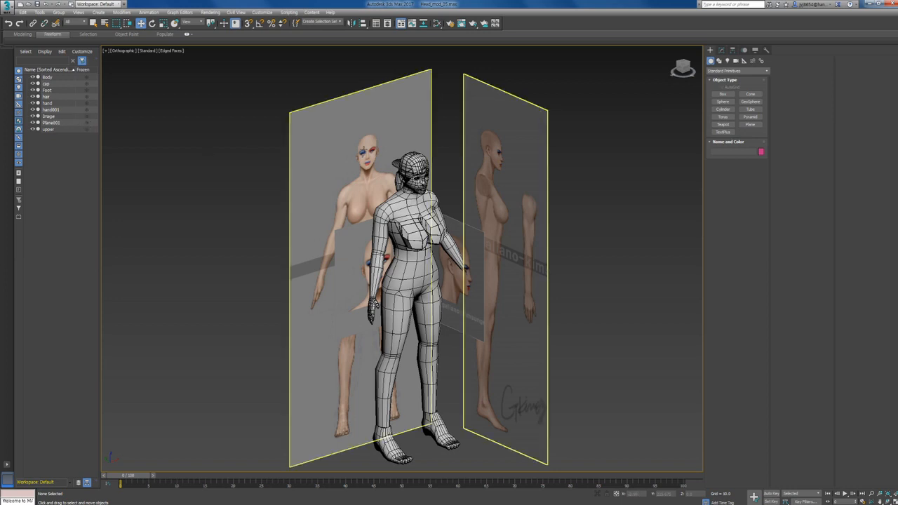
click(397, 105)
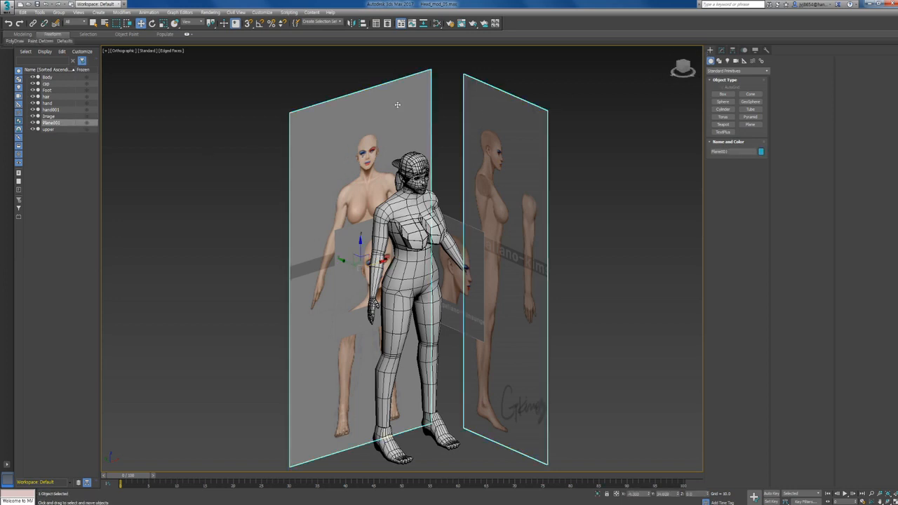
key(Delete)
click(471, 254)
key(Delete)
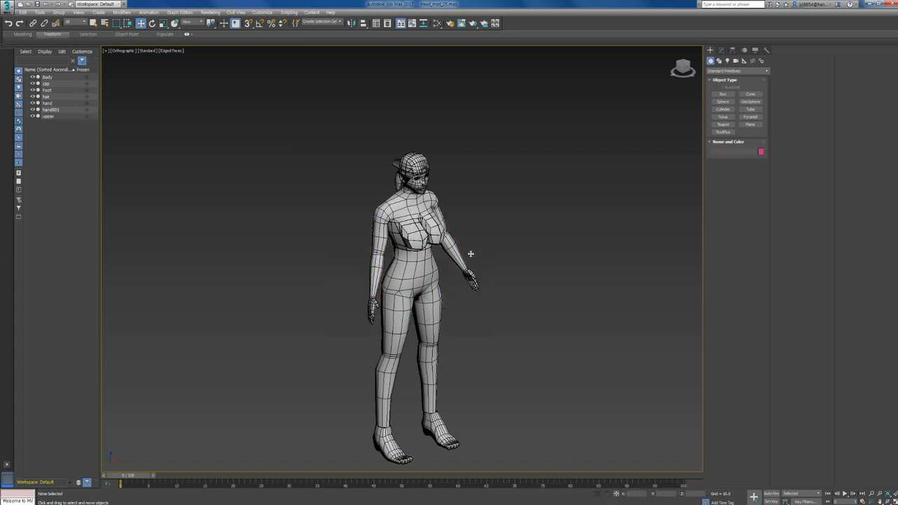
Step: Examine the chest garment on the full body and compare it with the top in the concept art
click(420, 240)
alt+middle_drag(420, 240, 449, 240)
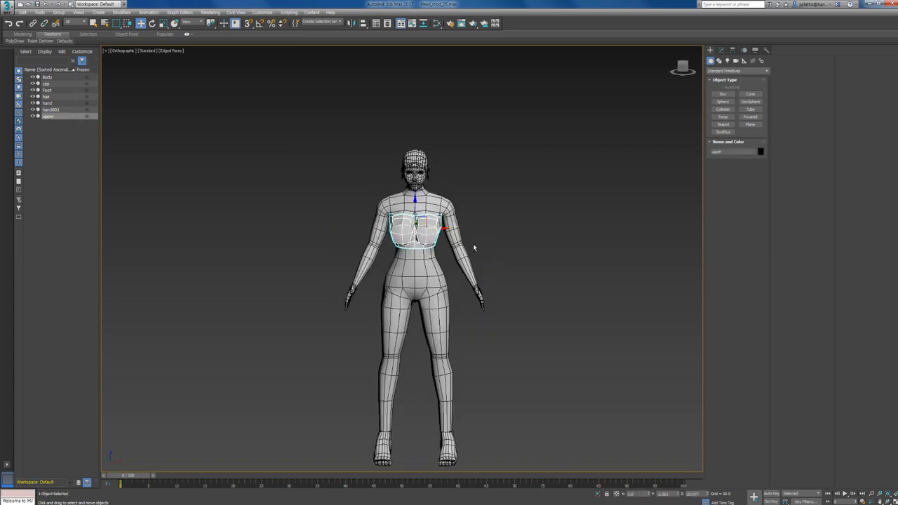
key(ctrl+d)
scroll(435, 233, up, 5)
middle_drag(337, 358, 473, 166)
key(z)
click(398, 172)
alt+middle_drag(399, 172, 408, 177)
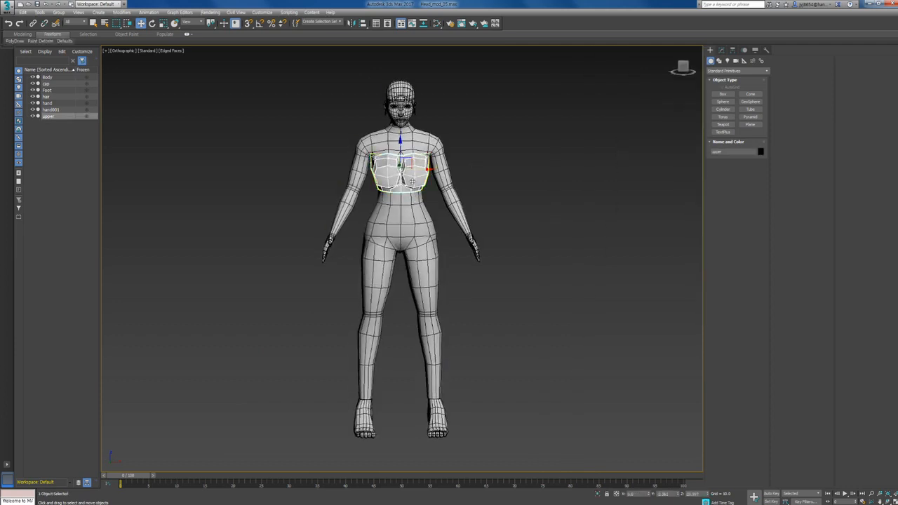
scroll(410, 168, up, 5)
alt+middle_drag(383, 236, 409, 237)
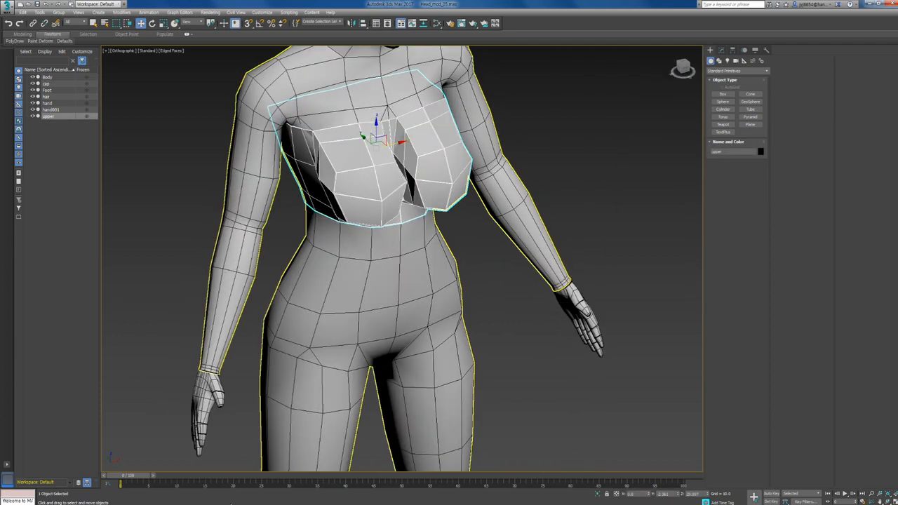
click(233, 504)
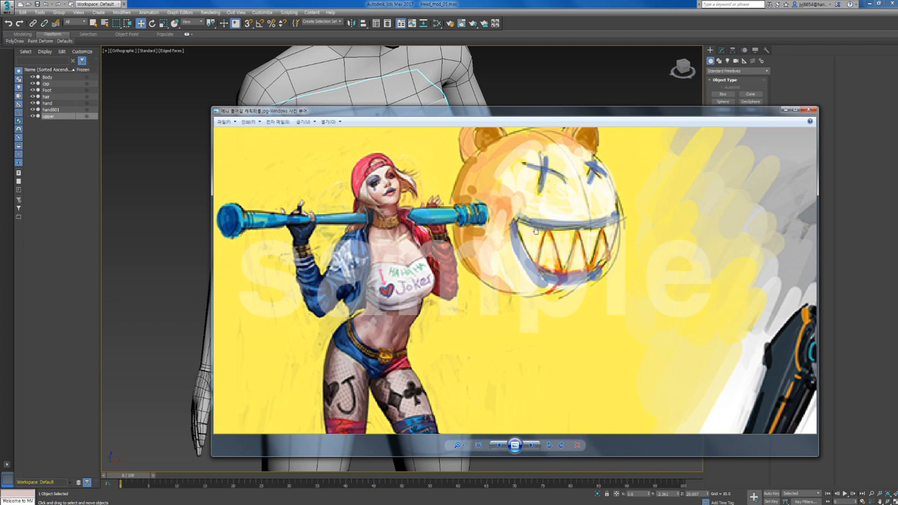
click(787, 111)
Step: Make the body mesh see-through and enter vertex editing on the chest garment
alt+middle_drag(525, 129, 485, 151)
middle_drag(348, 48, 386, 210)
scroll(428, 236, up, 4)
key(1)
key(alt+c)
alt+middle_drag(419, 314, 492, 272)
click(710, 52)
click(513, 131)
key(alt+x)
scroll(485, 255, down, 3)
click(500, 278)
key(1)
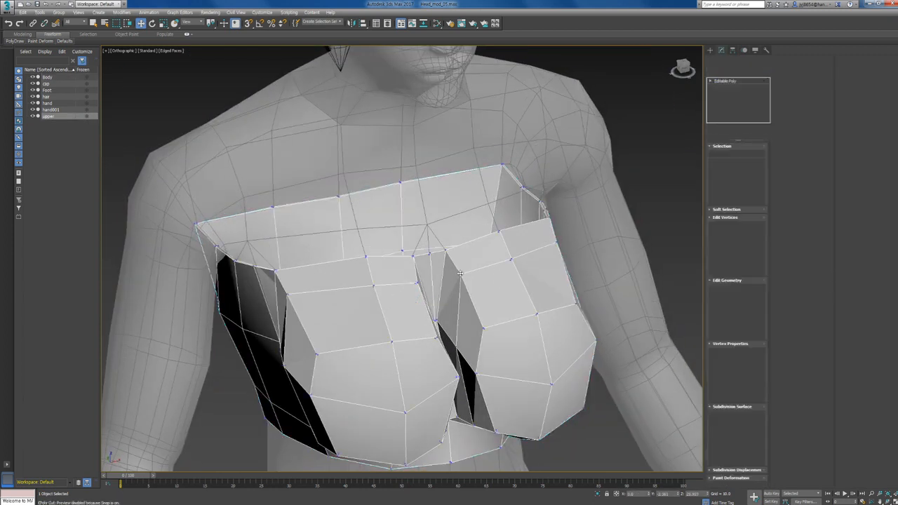
Step: Lower the two centre neckline vertices between the cups along their edges to form a V-shaped notch
mouse_move(436, 283)
alt+middle_down()
mouse_move(414, 260)
mouse_move(429, 277)
alt+middle_up()
scroll(431, 276, up, 4)
key(alt+c)
key(alt+x)
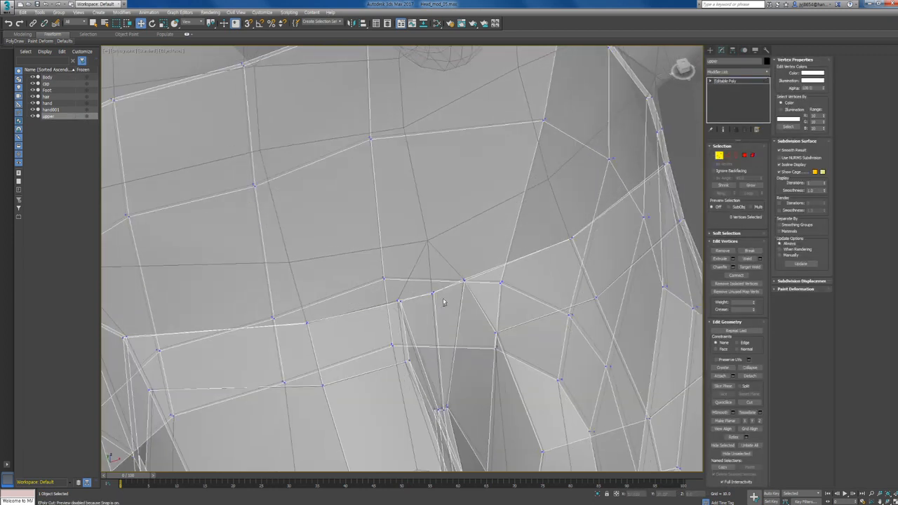
drag(426, 284, 439, 295)
key(alt+x)
alt+middle_drag(466, 313, 423, 247)
scroll(421, 255, down, 5)
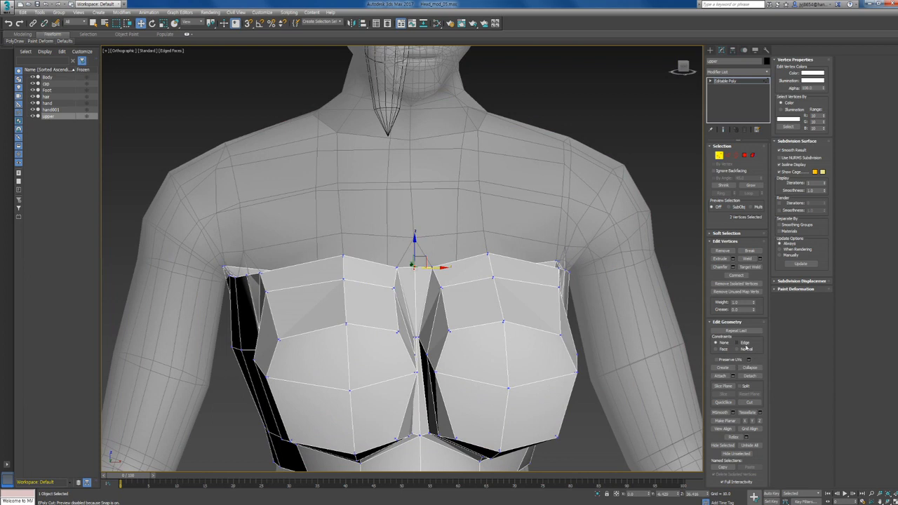
scroll(414, 263, up, 6)
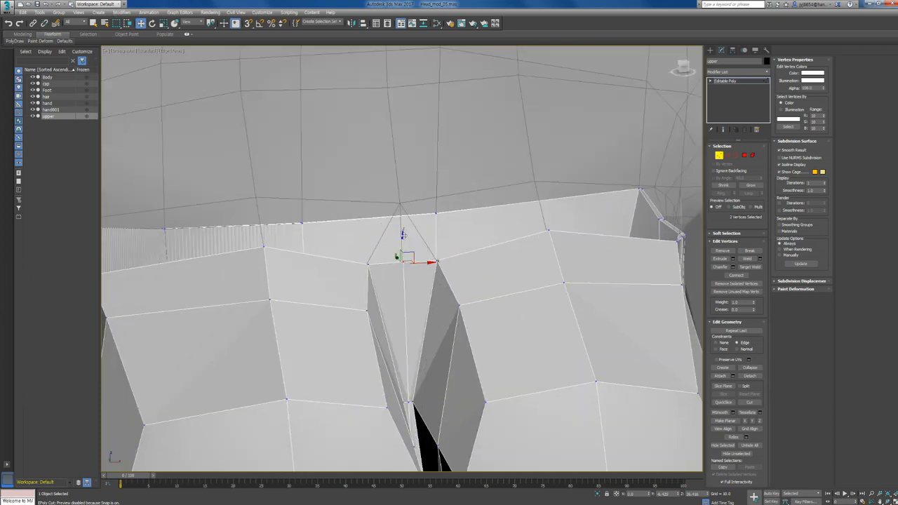
drag(403, 233, 410, 274)
Step: Try to shift the rim vertices on either side of the centre notch, and undo the move
mouse_move(416, 274)
alt+middle_down()
mouse_move(391, 269)
mouse_move(371, 285)
mouse_move(418, 266)
mouse_move(430, 280)
mouse_move(428, 273)
alt+middle_up()
scroll(425, 271, down, 3)
scroll(428, 271, up, 5)
key(alt+x)
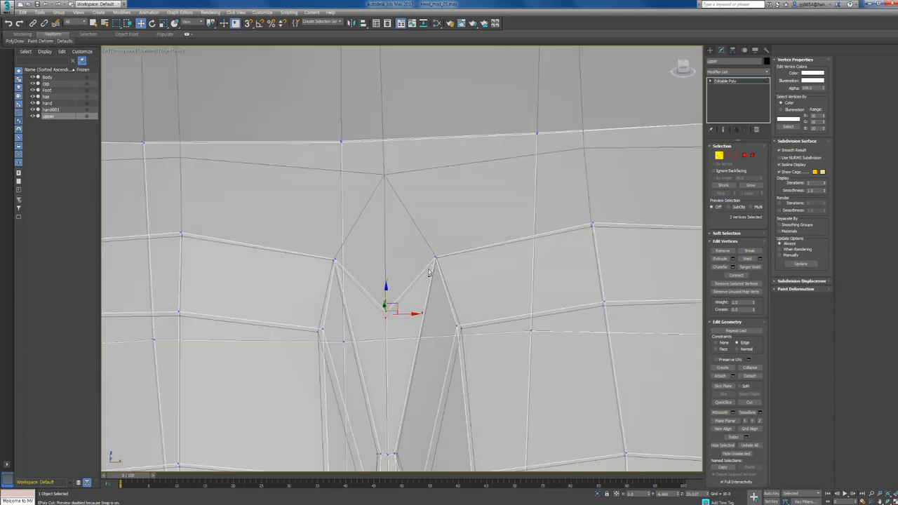
drag(440, 271, 442, 273)
ctrl+drag(323, 246, 346, 273)
key(alt+x)
scroll(351, 273, down, 3)
alt+middle_drag(351, 272, 386, 248)
drag(376, 242, 378, 253)
key(ctrl+z)
Step: Examine the notched neckline from an angle and in the front view
alt+middle_drag(418, 249, 478, 254)
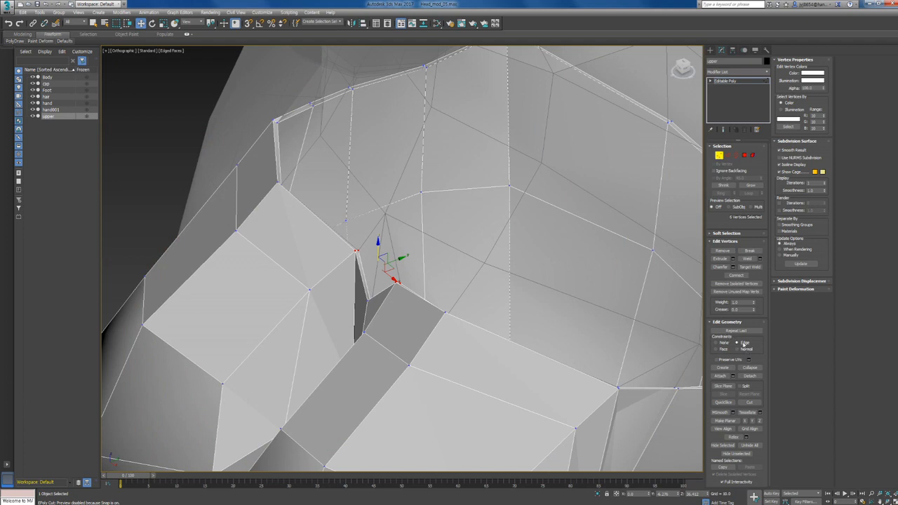
alt+middle_drag(686, 344, 514, 278)
scroll(394, 290, down, 2)
scroll(596, 327, down, 2)
key(f)
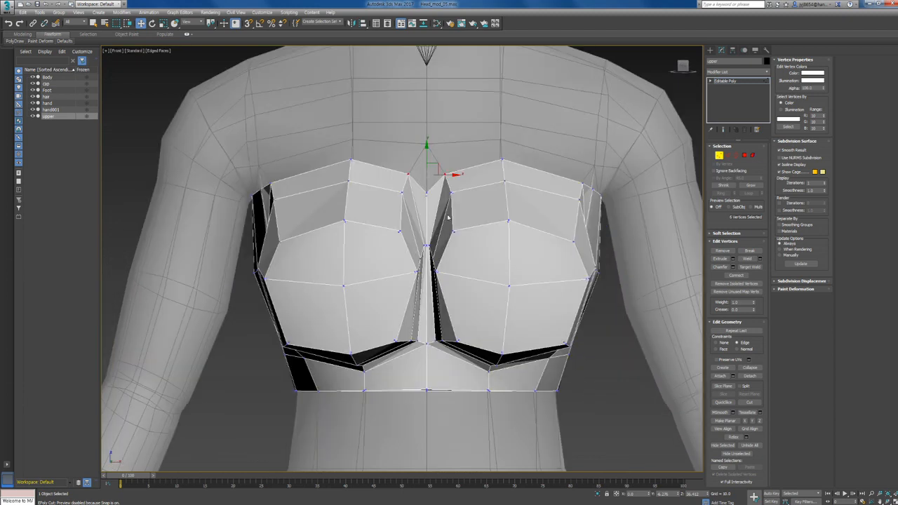
key(alt+x)
key(alt+x)
Step: Lower the upper corner vertices on both sides of the garment's back along their edges
alt+middle_drag(469, 234, 402, 212)
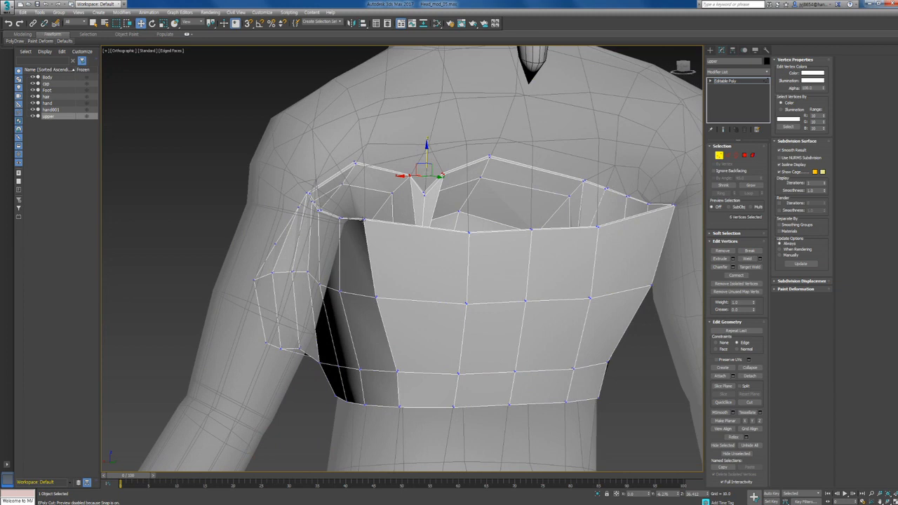
alt+middle_drag(422, 176, 363, 219)
middle_drag(451, 222, 394, 231)
scroll(321, 219, up, 3)
key(alt+x)
drag(309, 208, 296, 240)
scroll(321, 230, down, 3)
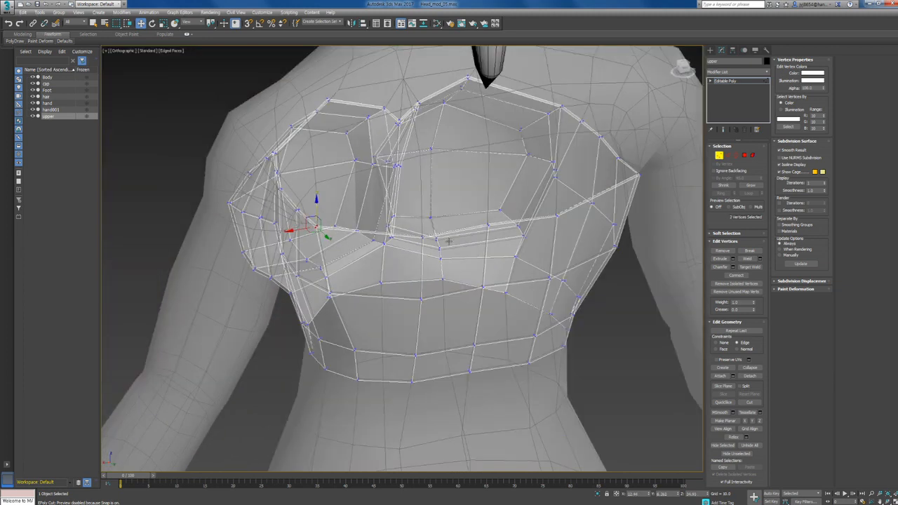
middle_drag(449, 243, 372, 245)
key(alt+x)
alt+middle_drag(518, 244, 521, 215)
key(alt+x)
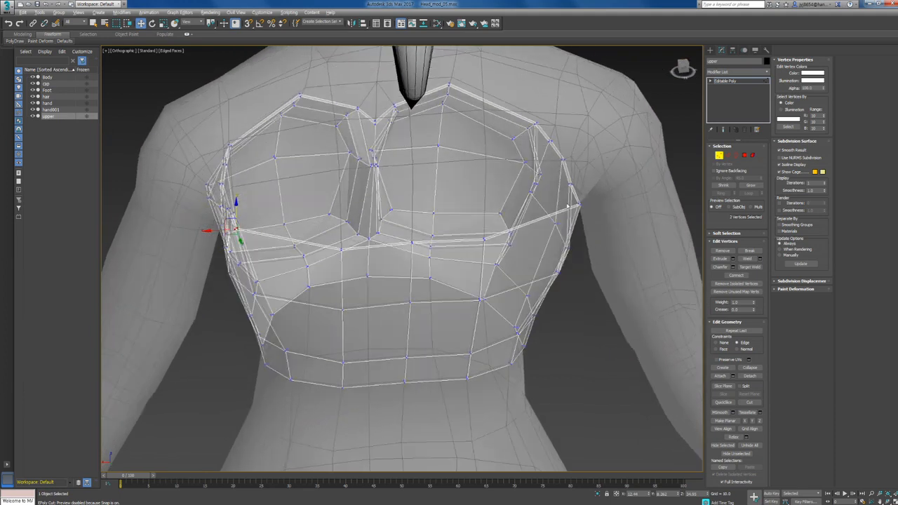
ctrl+drag(589, 214, 588, 215)
key(alt+x)
alt+middle_drag(472, 221, 459, 191)
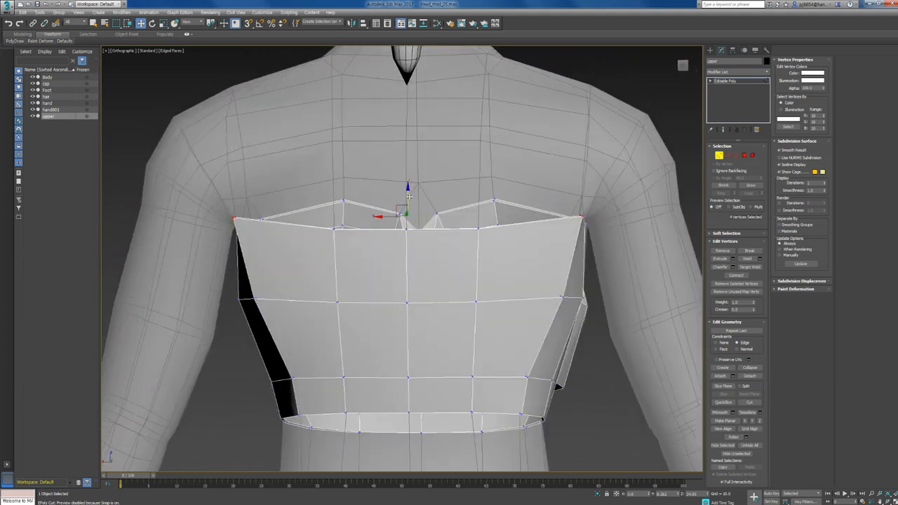
drag(407, 188, 409, 197)
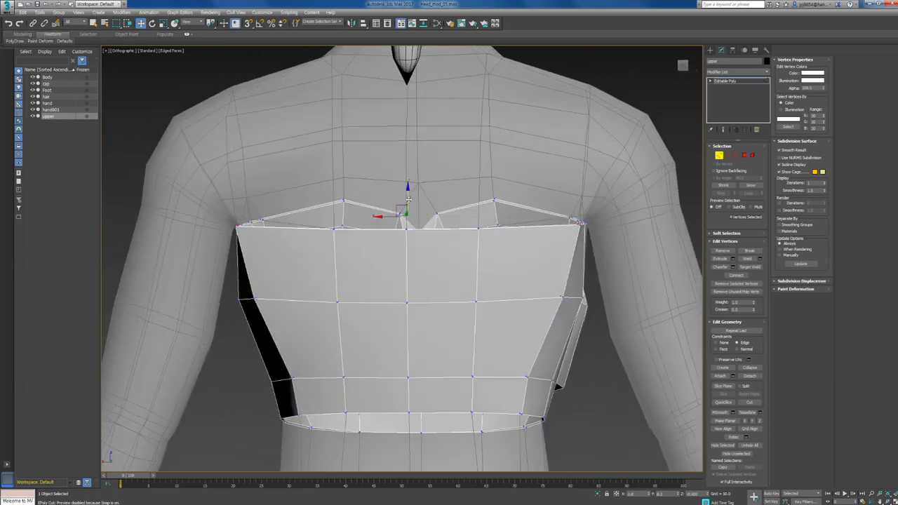
Step: Remove the edge constraint and connect the ring of vertical edges around the lower band with a new edge loop
alt+middle_drag(409, 202, 544, 222)
scroll(544, 221, down, 5)
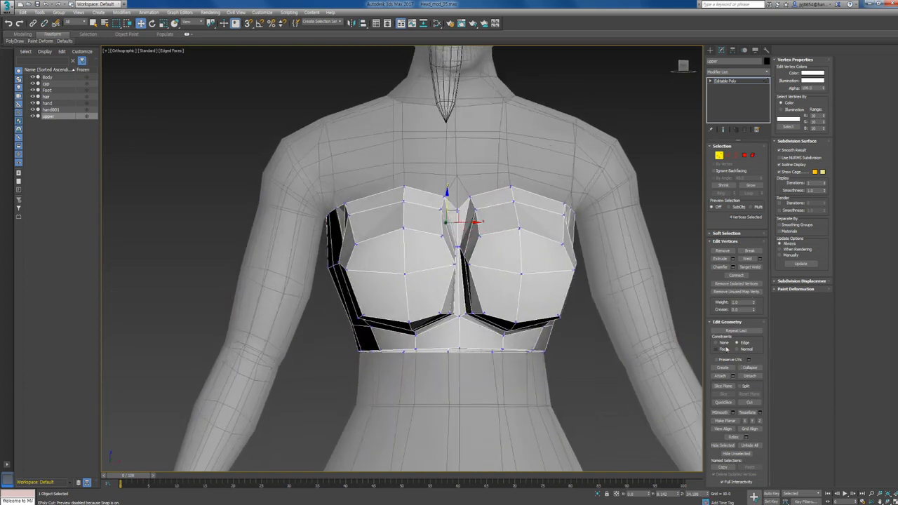
alt+middle_drag(535, 313, 396, 360)
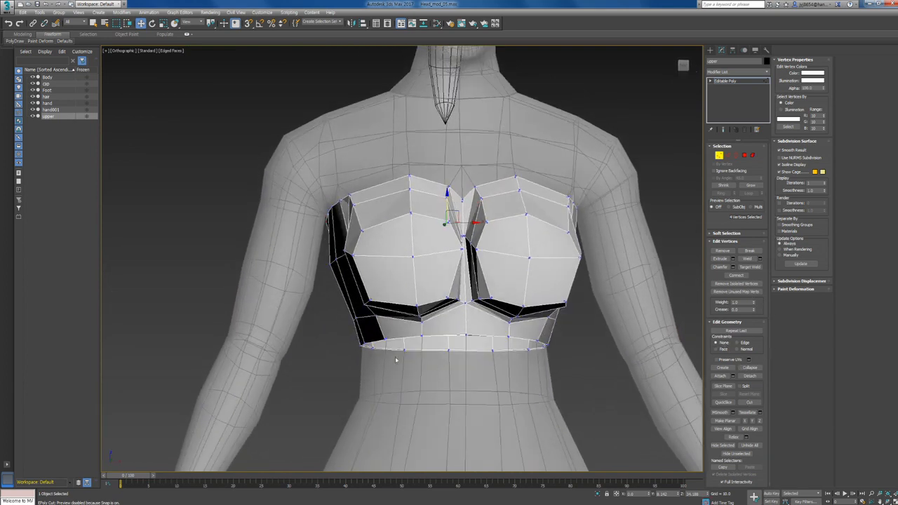
scroll(396, 359, up, 3)
key(2)
click(380, 321)
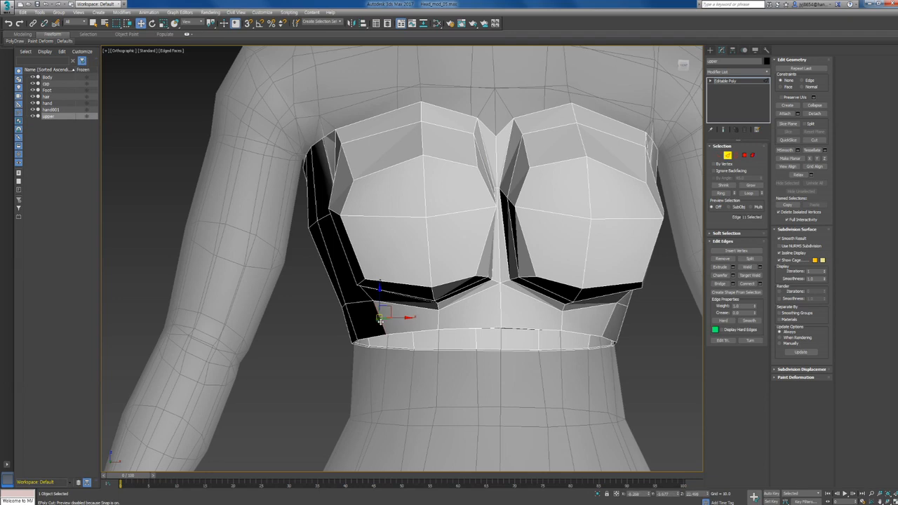
shift+click(439, 323)
mouse_move(506, 326)
alt+middle_down()
mouse_move(481, 337)
mouse_move(442, 334)
mouse_move(496, 340)
alt+middle_up()
scroll(496, 340, down, 2)
scroll(496, 340, down, 2)
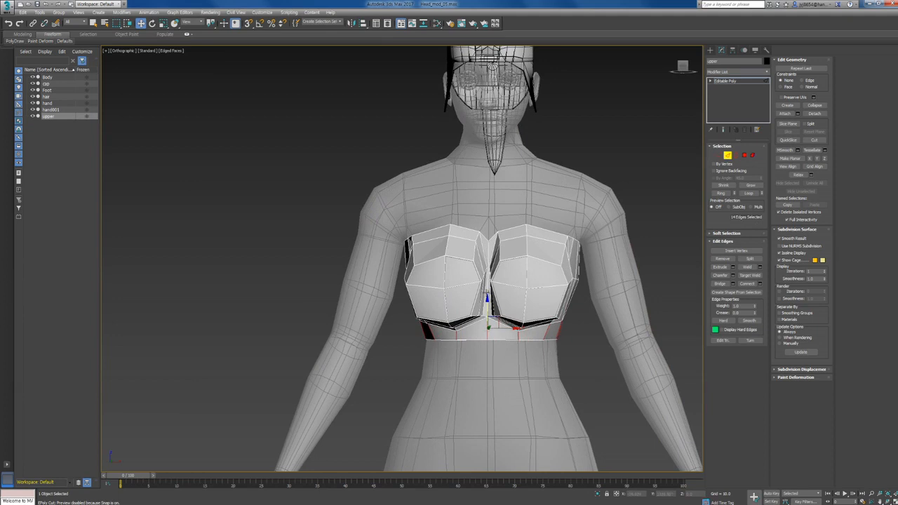
alt+middle_drag(486, 294, 508, 328)
scroll(509, 320, up, 3)
click(408, 335)
alt+middle_drag(409, 337, 442, 323)
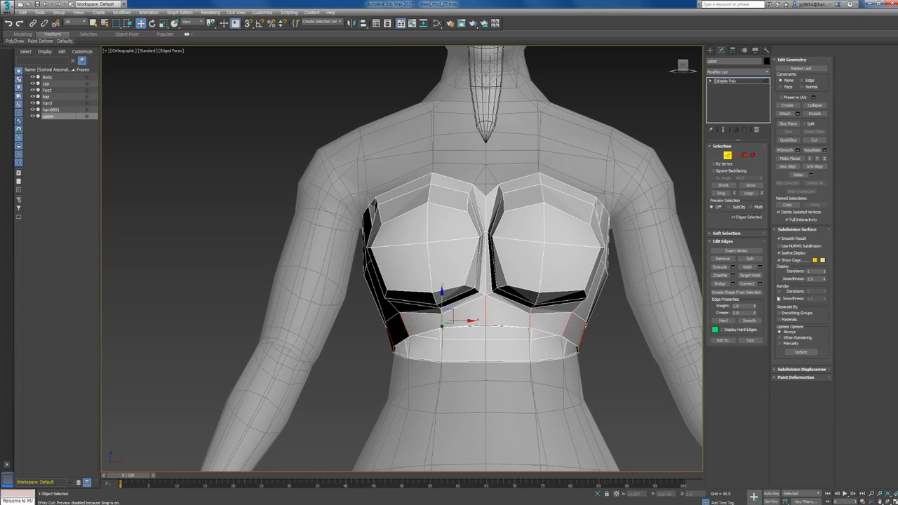
click(751, 284)
Step: Scale the new edge loop around the lower band slightly
alt+middle_drag(493, 320, 497, 336)
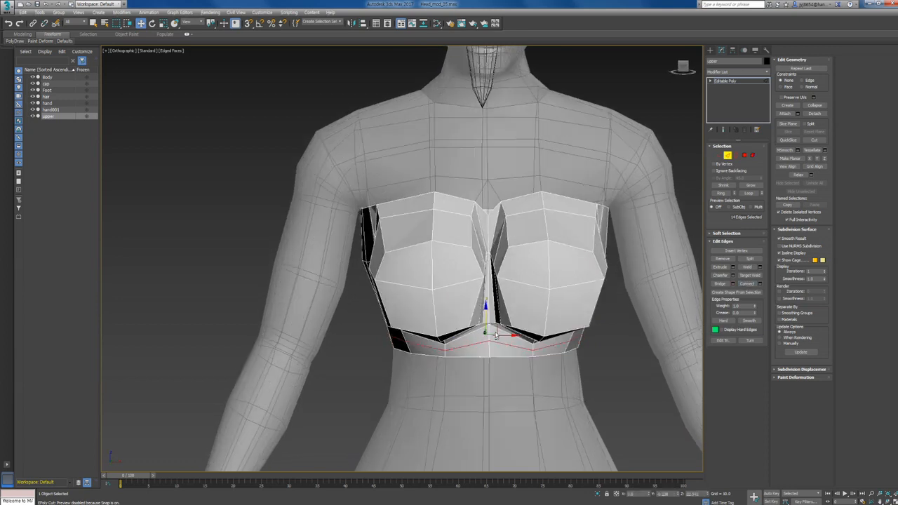
key(r)
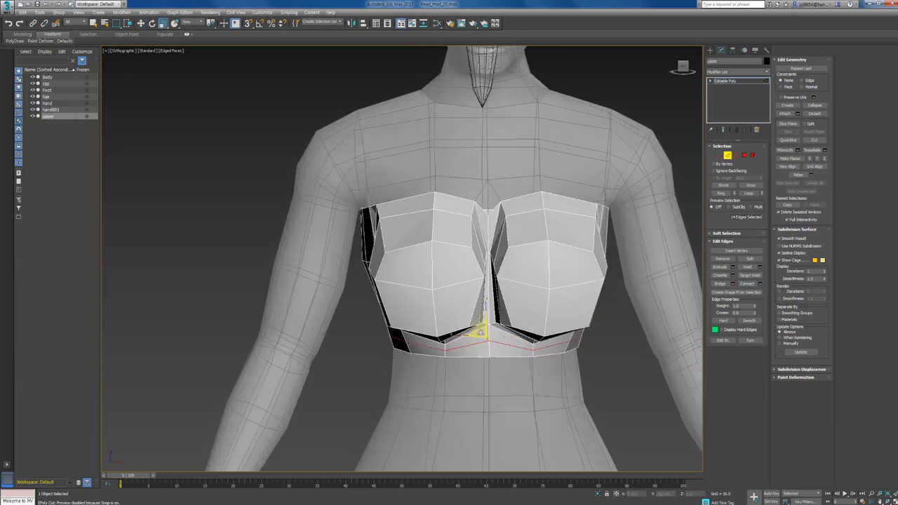
drag(481, 332, 481, 330)
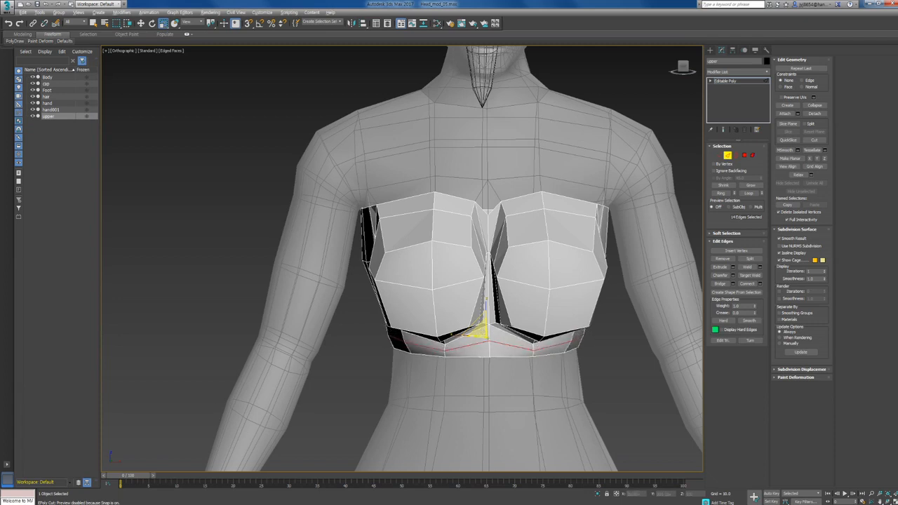
alt+middle_drag(482, 331, 494, 314)
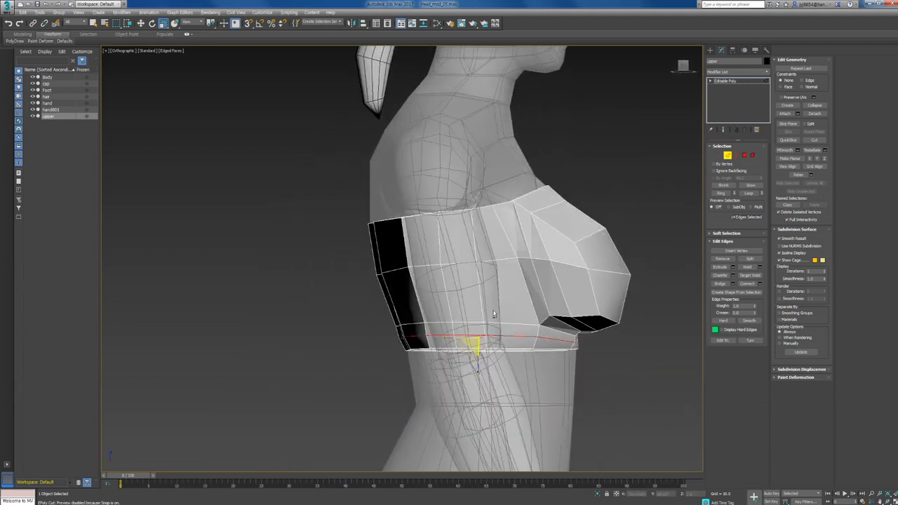
Step: Shift the back vertices of the lower band's new loop horizontally in the side view
key(l)
scroll(491, 311, up, 5)
scroll(475, 317, down, 3)
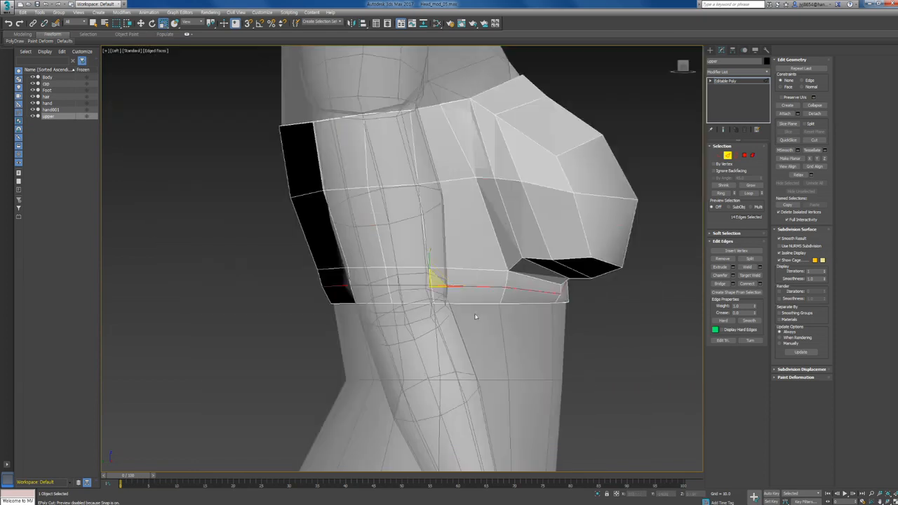
scroll(475, 317, down, 3)
key(1)
scroll(361, 298, up, 4)
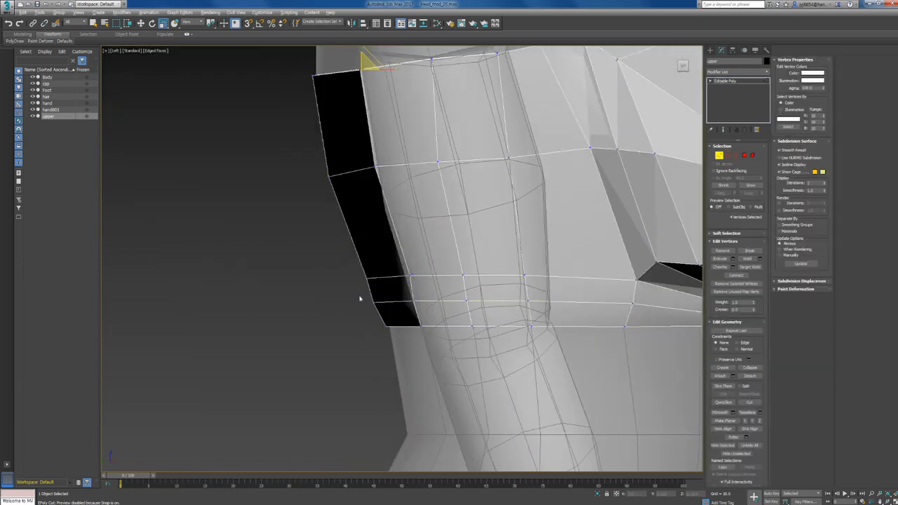
drag(388, 321, 404, 306)
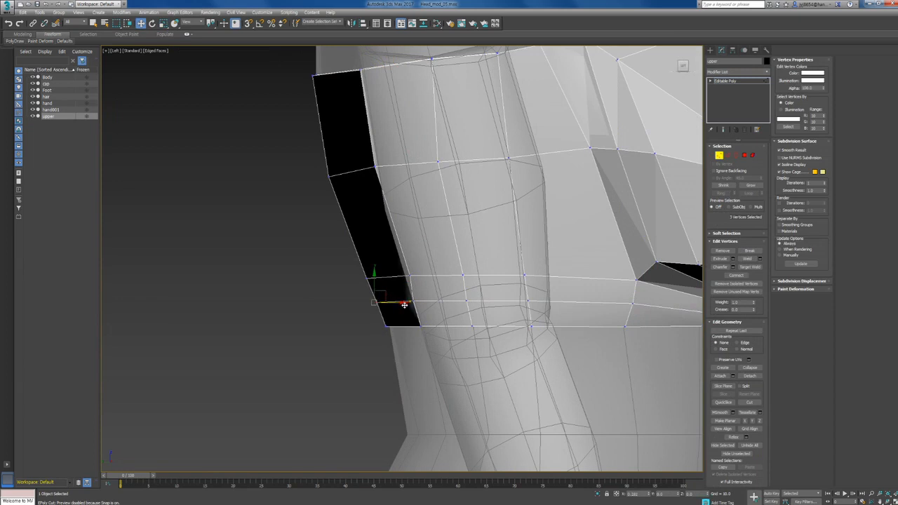
alt+middle_drag(404, 305, 484, 319)
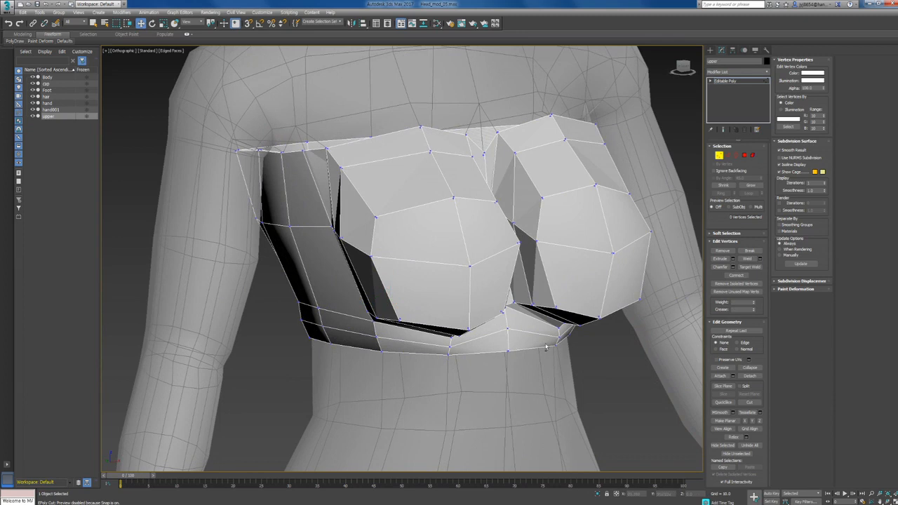
Step: Lower the centre front vertex of the lower band's new loop with movement constrained to edges
alt+middle_drag(546, 347, 456, 245)
click(440, 223)
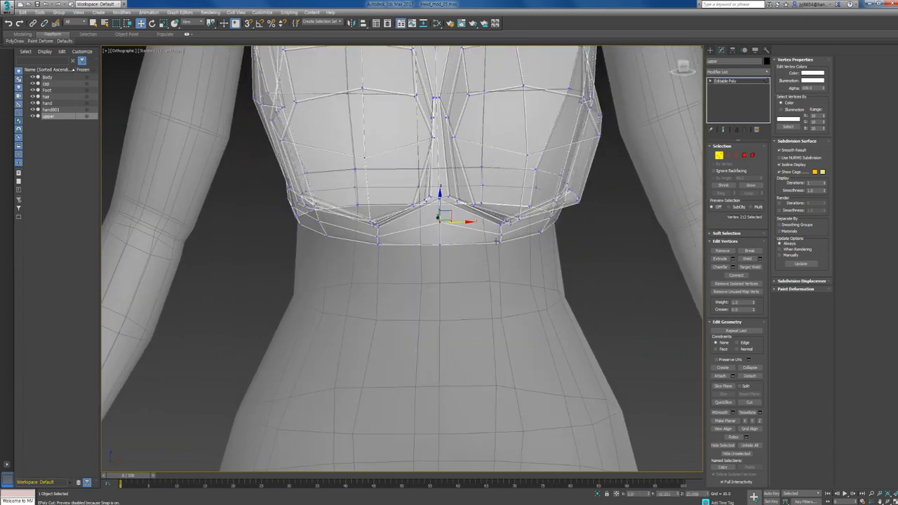
click(737, 342)
alt+middle_drag(533, 267, 513, 261)
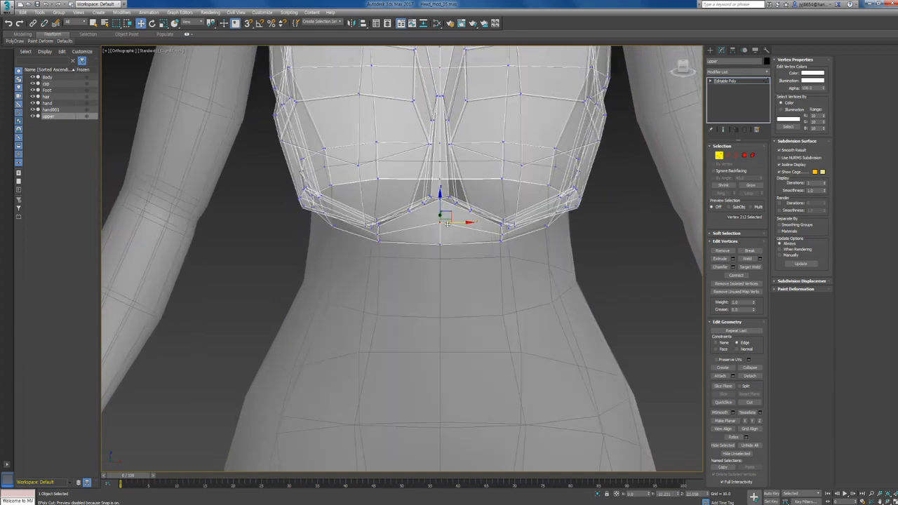
key(alt+x)
key(ctrl+q)
scroll(440, 207, down, 3)
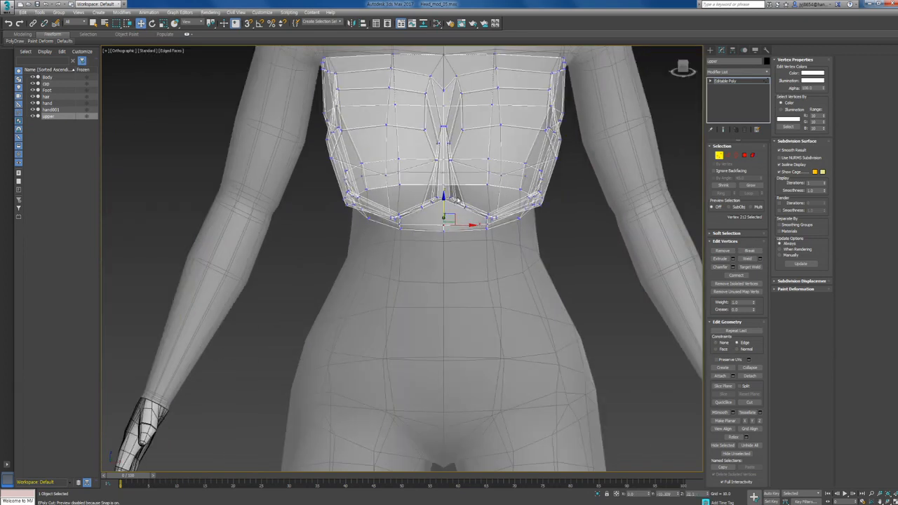
key(ctrl+q)
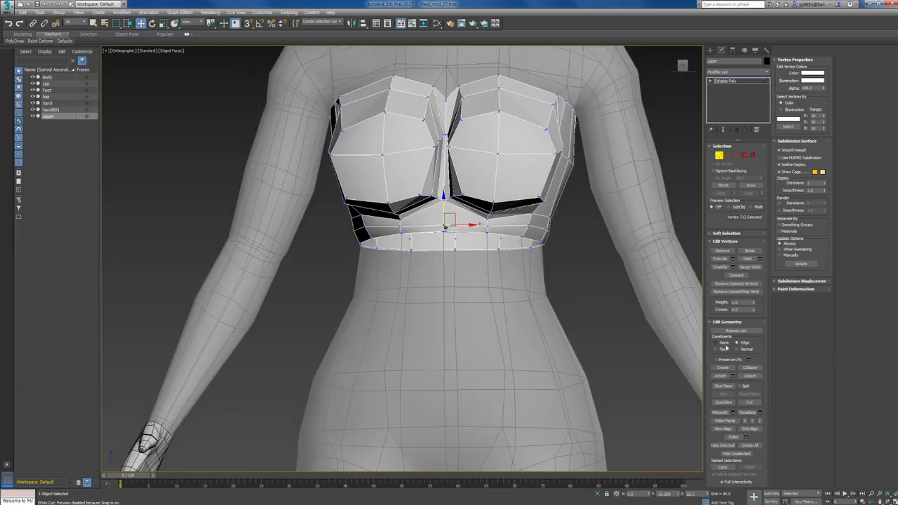
Step: Compare the chest garment's front with the white top in the concept art
middle_drag(498, 106, 484, 144)
alt+middle_drag(487, 182, 478, 205)
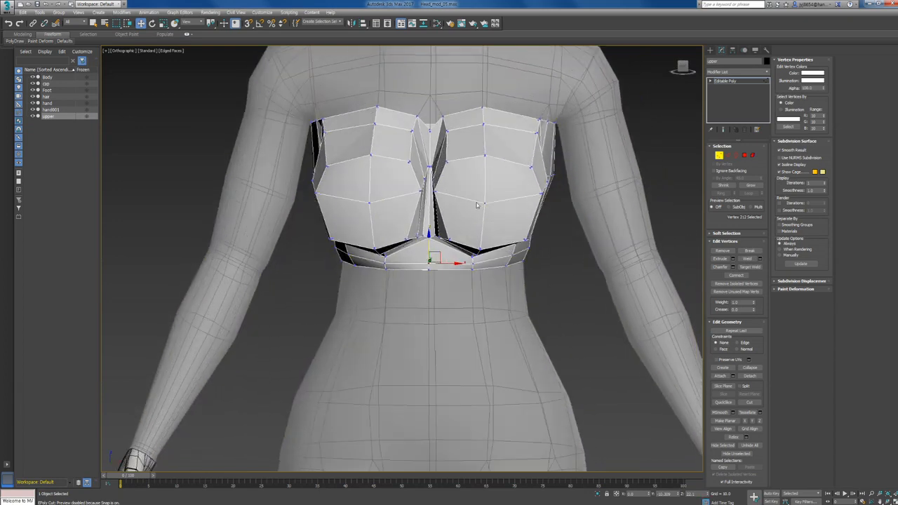
key(alt+Tab)
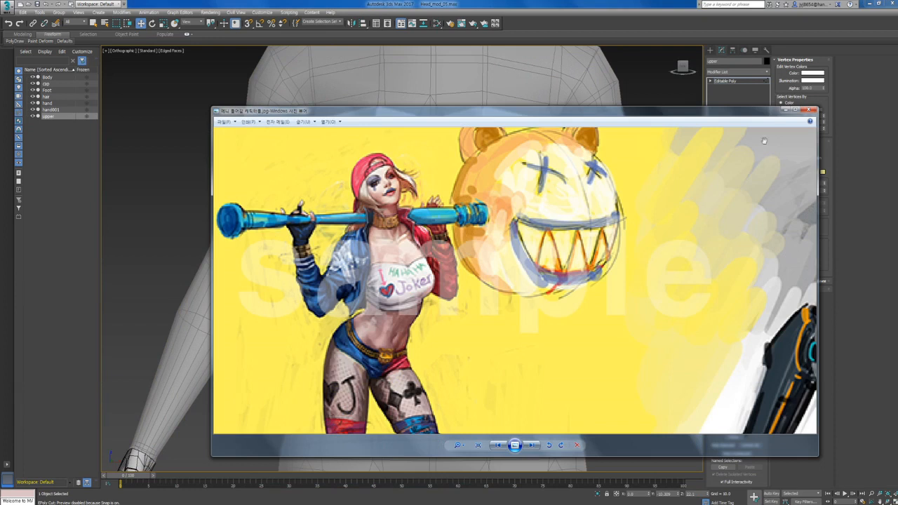
click(786, 109)
middle_drag(600, 131, 601, 157)
scroll(484, 154, up, 3)
Step: Lower the peak vertices on the top edges of both cups, using front and side views with movement constrained to edges
key(1)
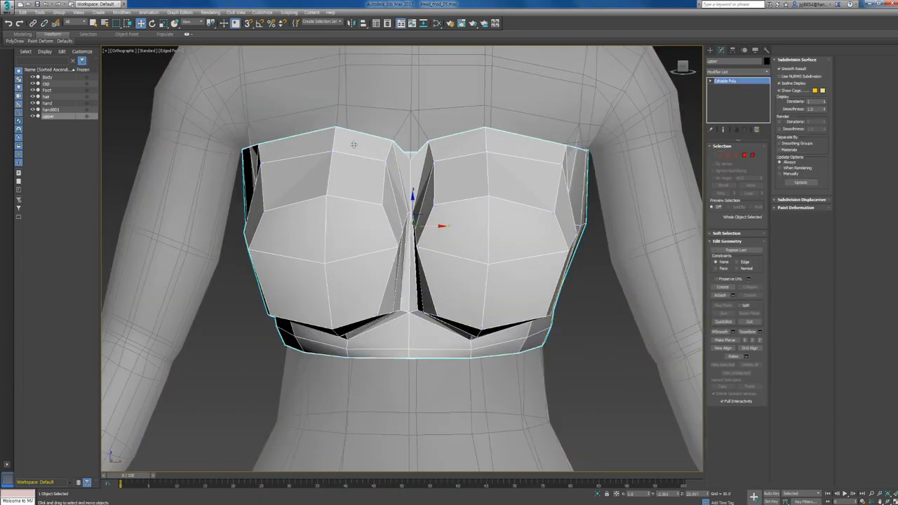
key(1)
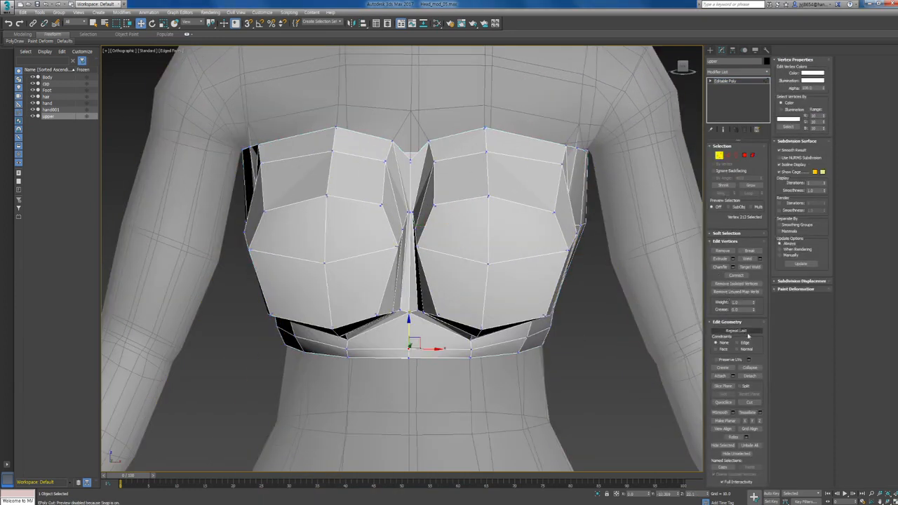
alt+middle_drag(566, 209, 529, 184)
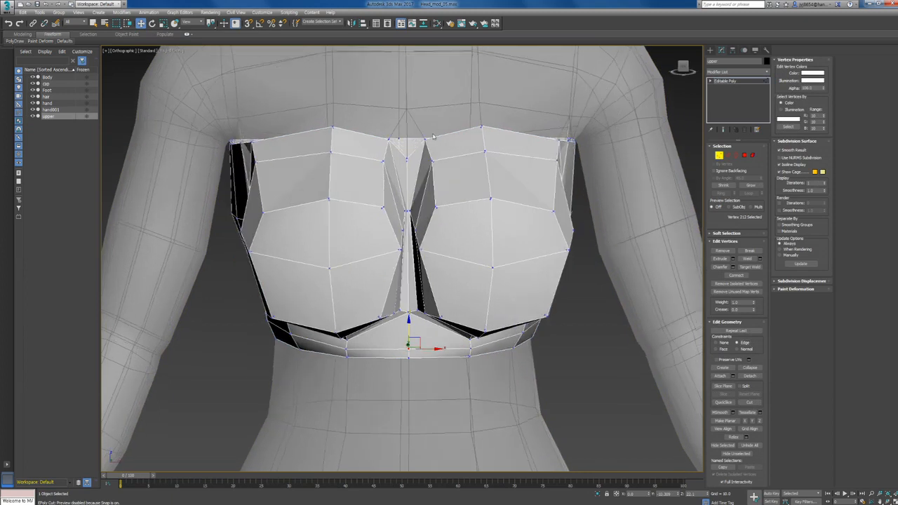
scroll(433, 137, up, 4)
key(alt+x)
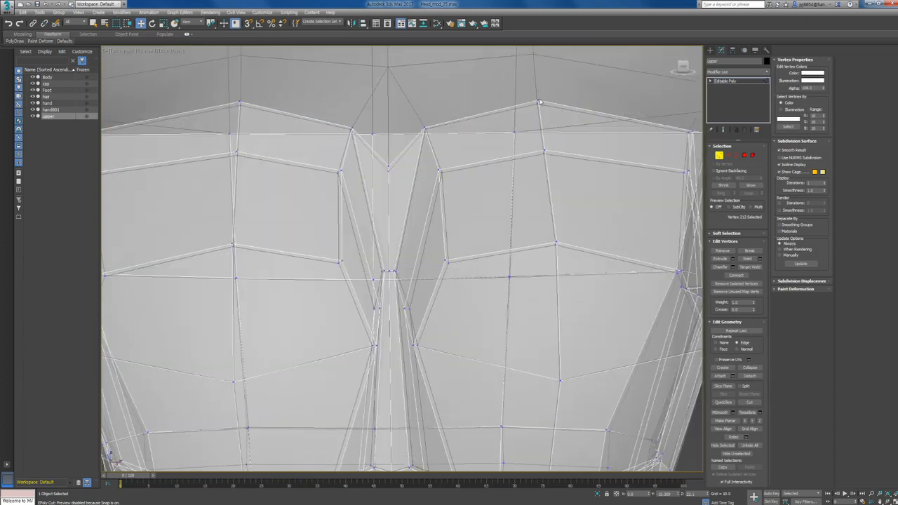
drag(524, 91, 550, 126)
middle_drag(397, 127, 419, 130)
ctrl+drag(236, 87, 272, 123)
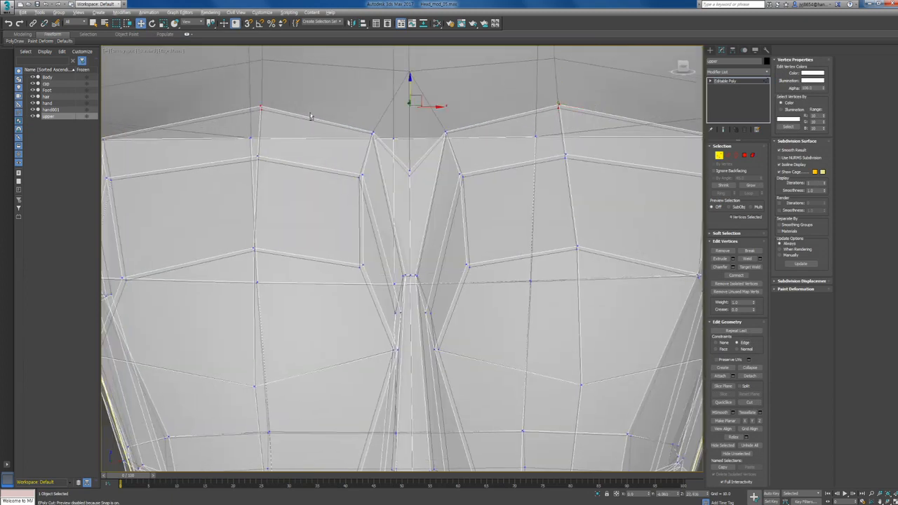
key(alt+x)
scroll(372, 127, down, 2)
drag(391, 90, 393, 102)
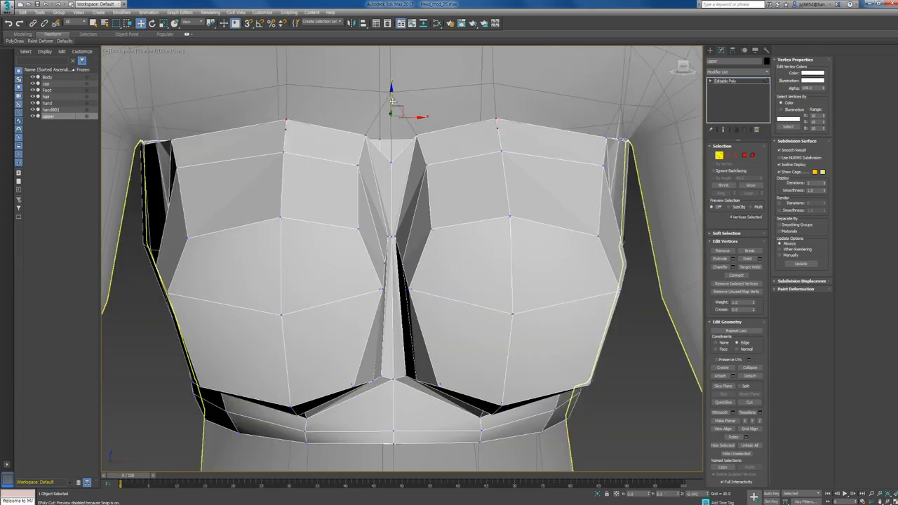
alt+middle_drag(393, 109, 395, 115)
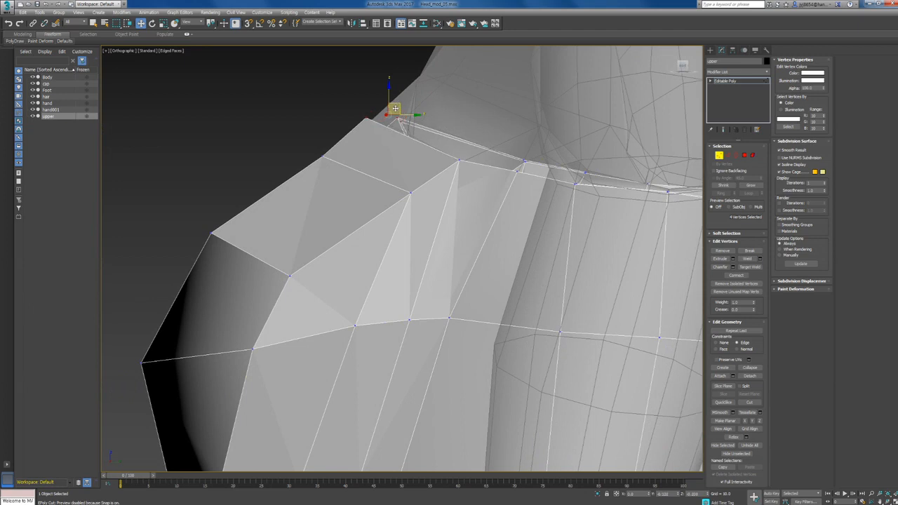
drag(391, 114, 383, 126)
Step: Move the centre neckline vertices between the cups back toward the body's chest, checking the fit from several angles
alt+middle_drag(383, 126, 362, 145)
key(alt+x)
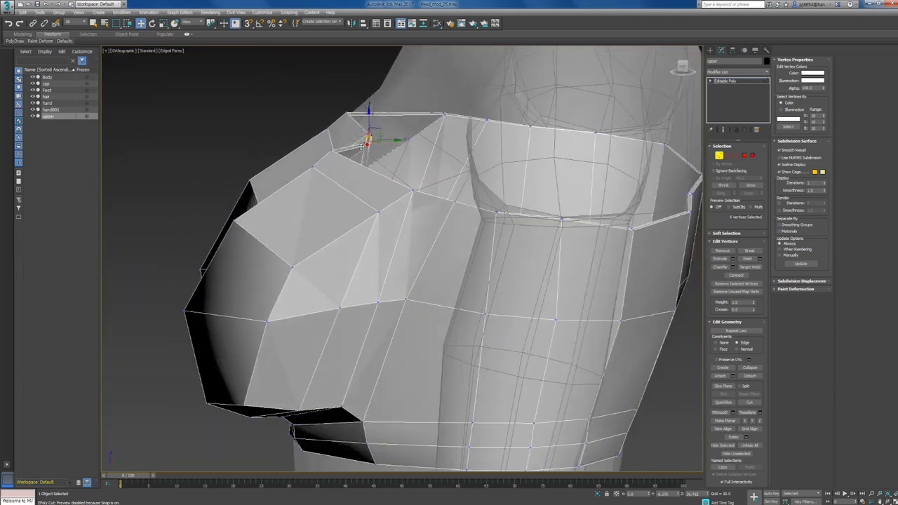
scroll(362, 146, up, 3)
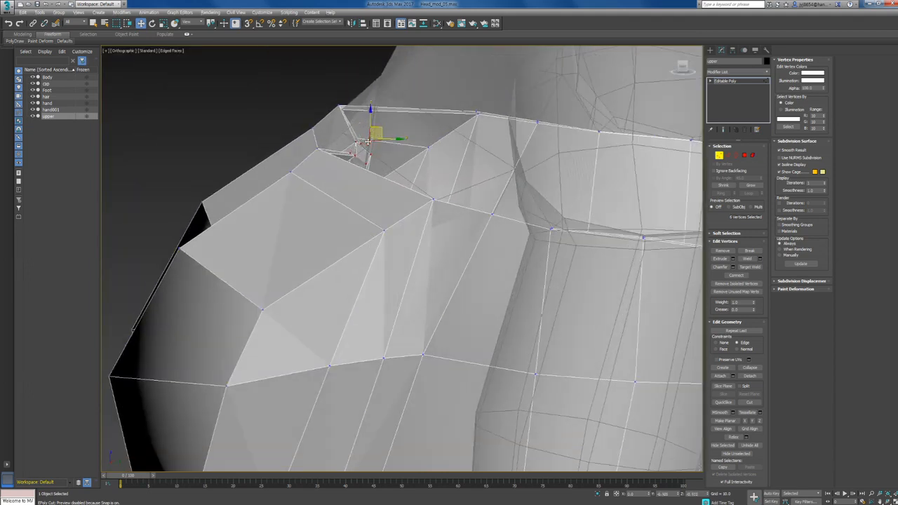
alt+middle_drag(484, 237, 473, 234)
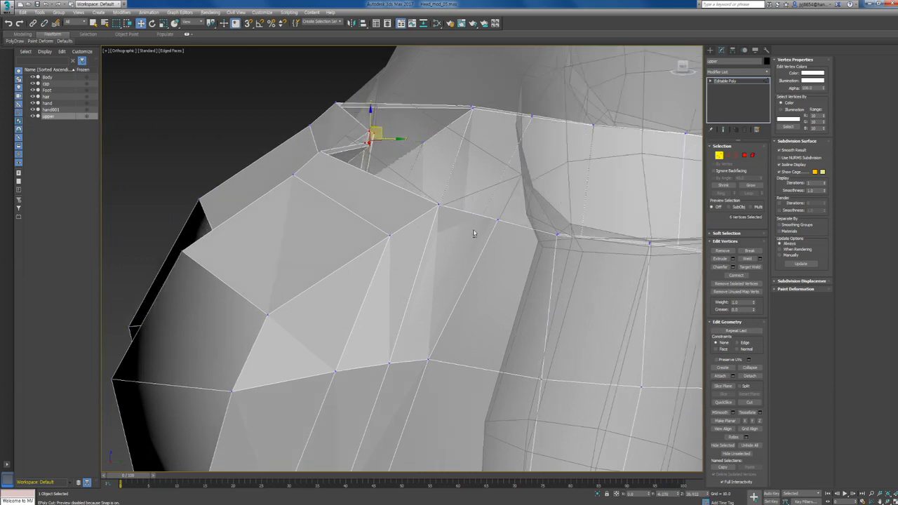
mouse_move(380, 127)
alt+middle_down()
mouse_move(381, 163)
mouse_move(403, 165)
mouse_move(393, 201)
mouse_move(428, 151)
mouse_move(393, 148)
mouse_move(386, 137)
alt+middle_up()
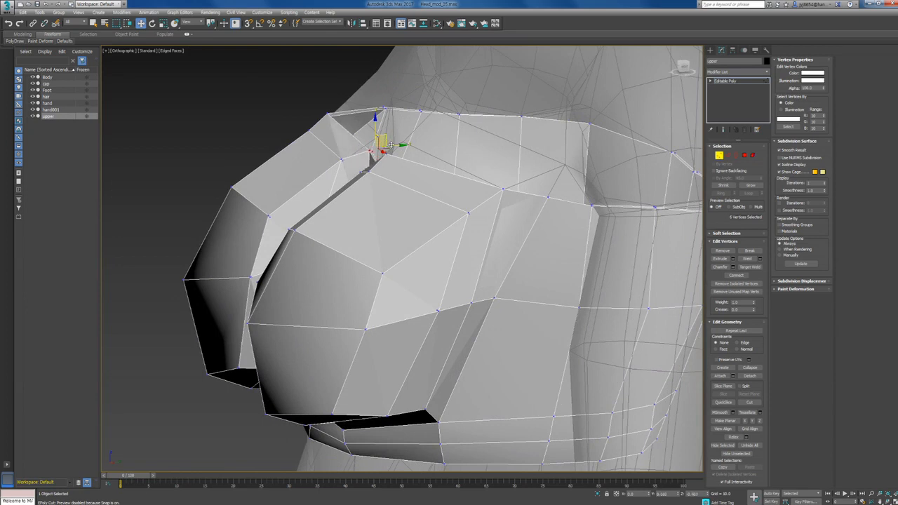
scroll(387, 144, up, 6)
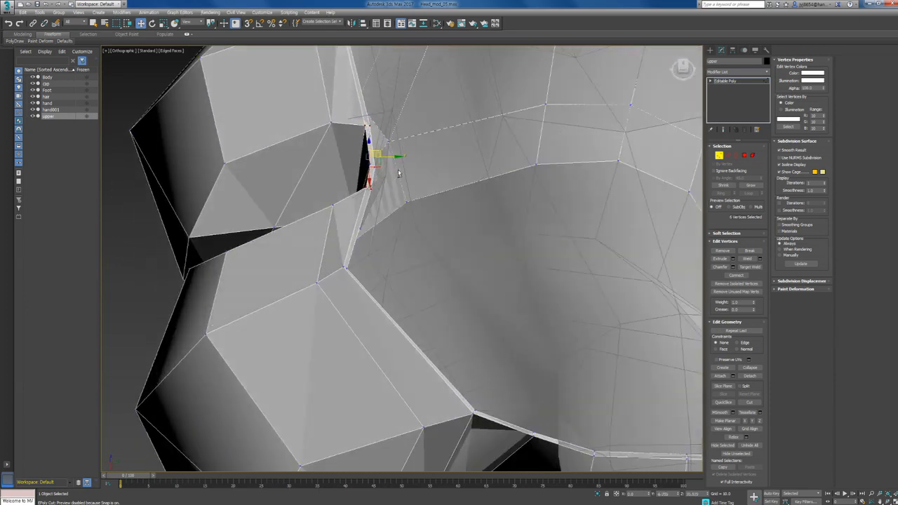
drag(396, 162, 407, 160)
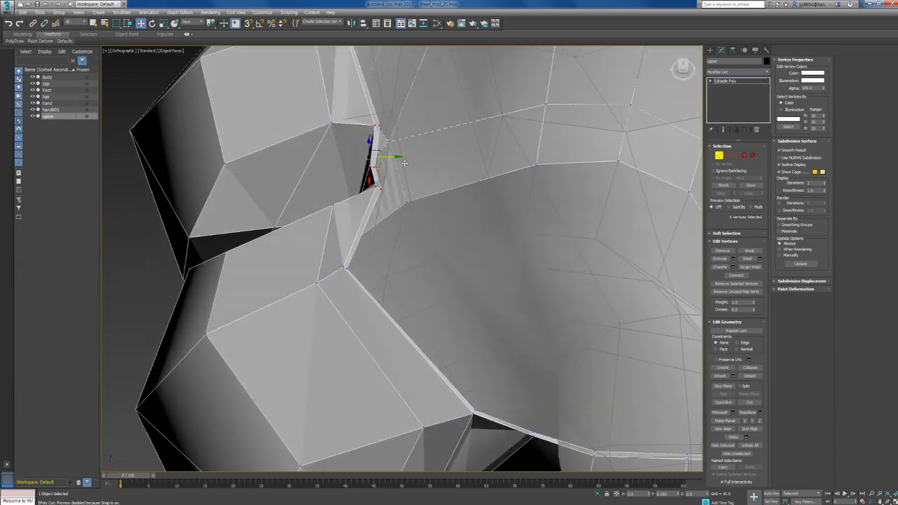
mouse_move(405, 164)
alt+middle_down()
mouse_move(418, 145)
mouse_move(442, 152)
mouse_move(466, 145)
mouse_move(399, 180)
mouse_move(388, 161)
alt+middle_up()
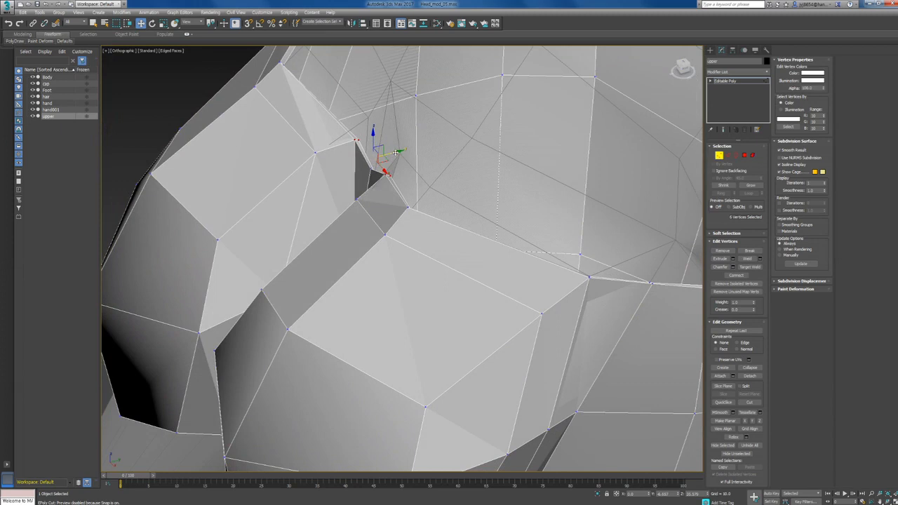
drag(398, 152, 386, 159)
alt+middle_drag(394, 157, 505, 167)
scroll(441, 135, down, 10)
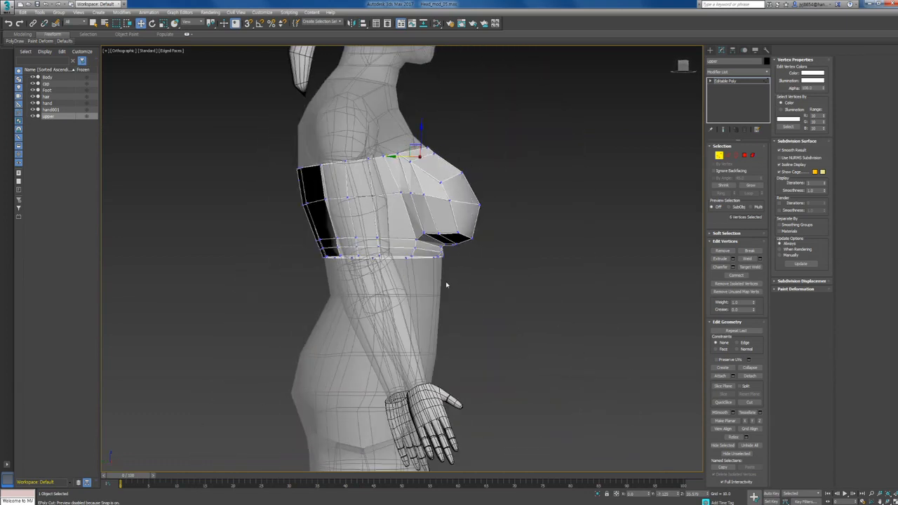
Step: After a look at the concept art, move the lower band's upper front vertices slightly forward and down in the left view
key(alt+Tab)
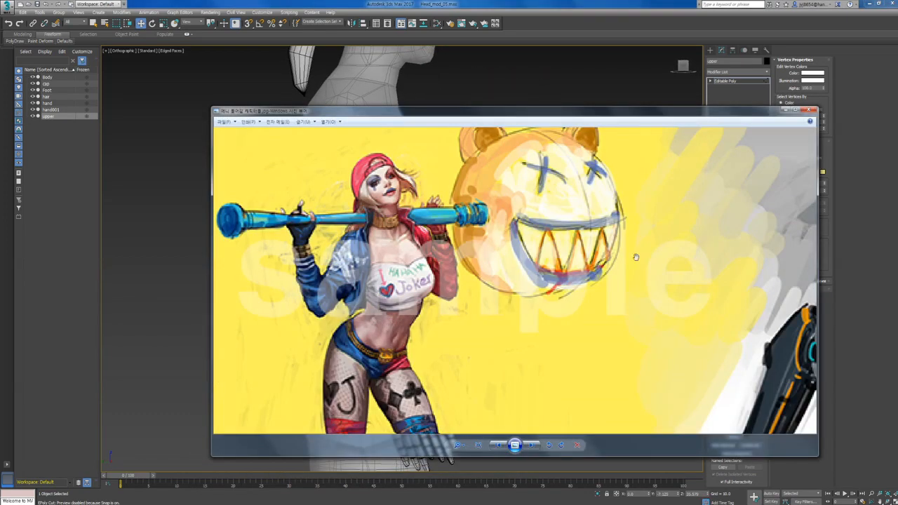
click(785, 111)
key(l)
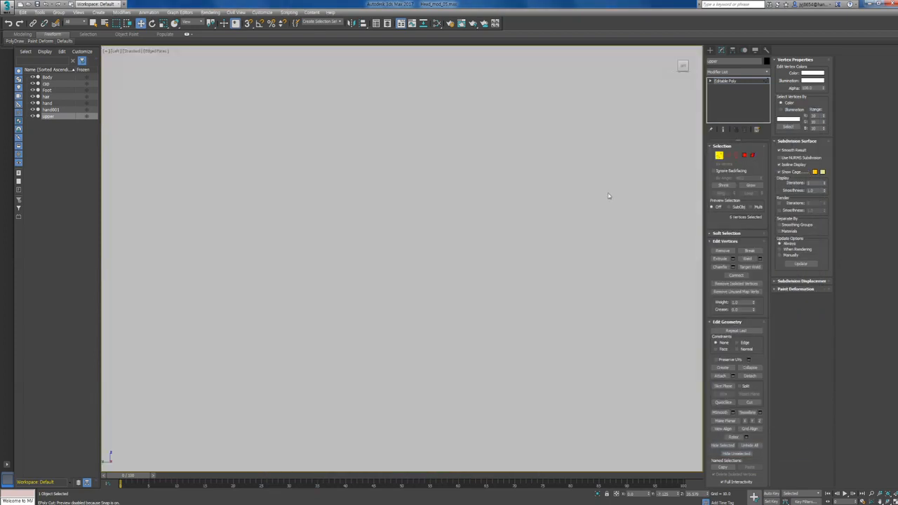
scroll(495, 255, down, 10)
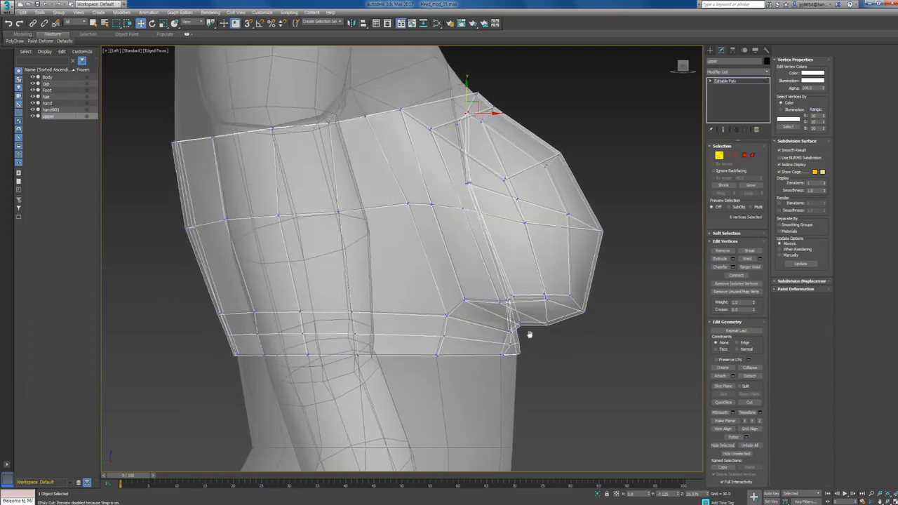
scroll(530, 335, up, 6)
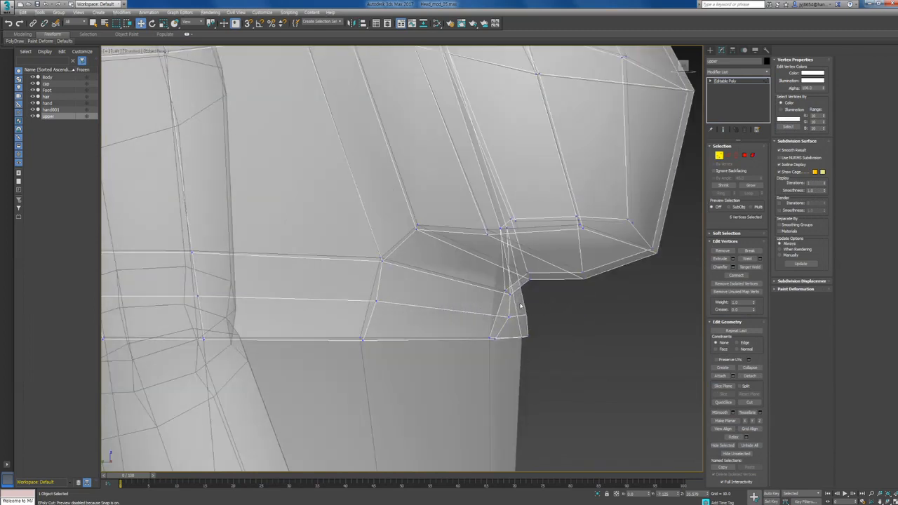
drag(488, 285, 487, 283)
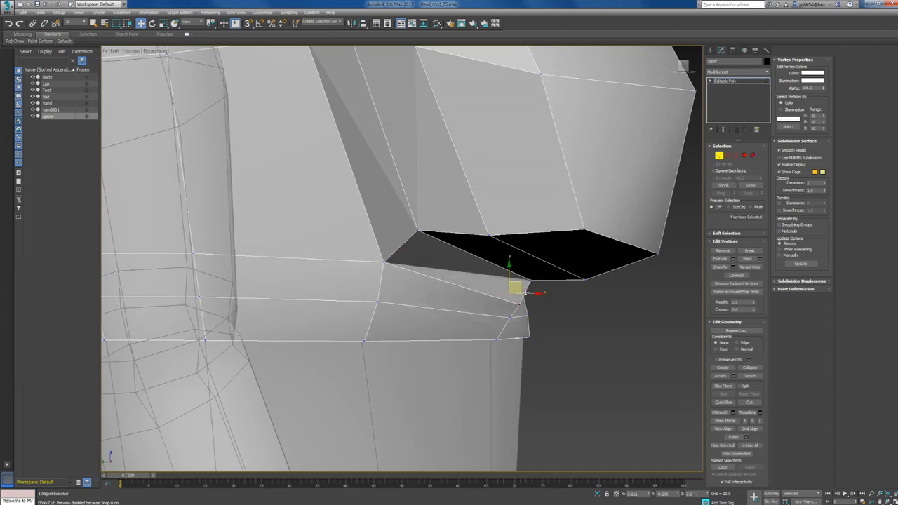
Step: Select the two vertices beneath the cups where their undersides meet the lower band and lower them slightly in the left view
mouse_move(519, 288)
alt+middle_down()
mouse_move(465, 260)
mouse_move(477, 263)
alt+middle_up()
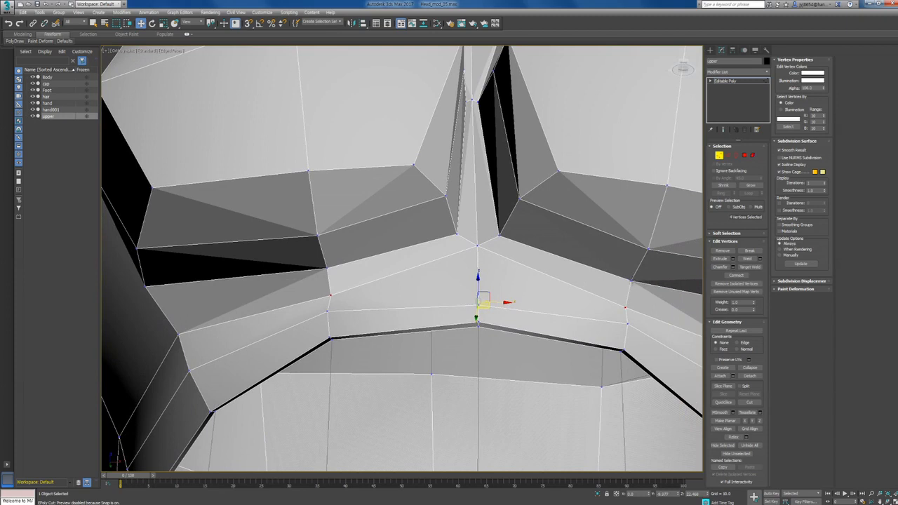
click(631, 281)
ctrl+click(326, 268)
key(l)
scroll(411, 235, up, 5)
scroll(411, 236, up, 10)
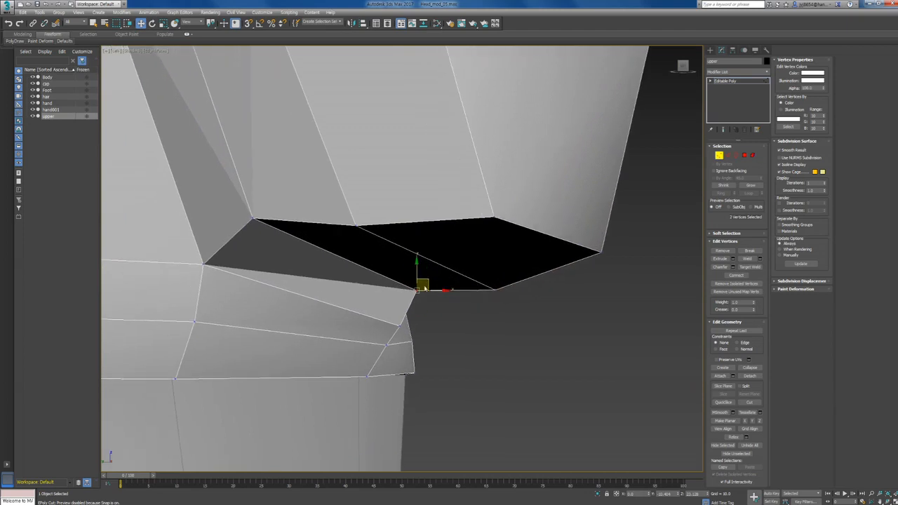
drag(423, 287, 425, 295)
scroll(424, 293, down, 6)
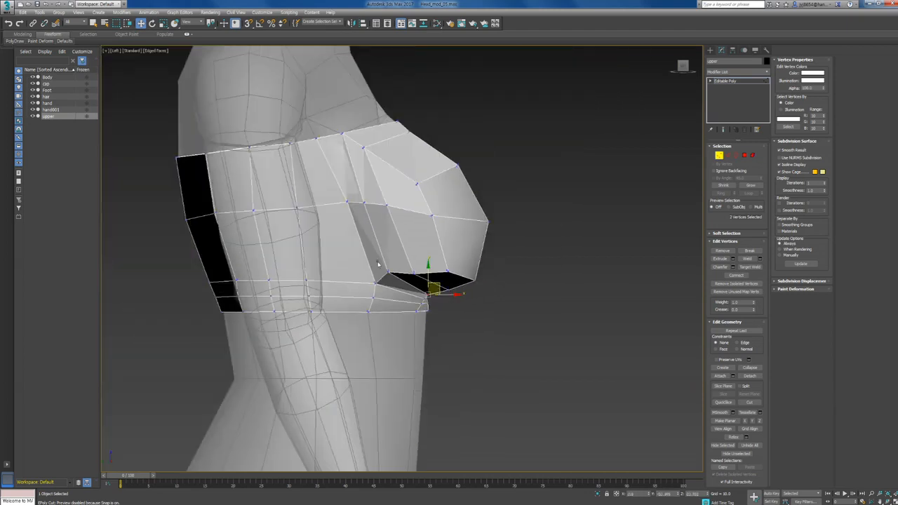
Step: Shift the outer bottom corner vertices of the cups slightly forward and down, checking the shape from the side and front
drag(379, 264, 401, 271)
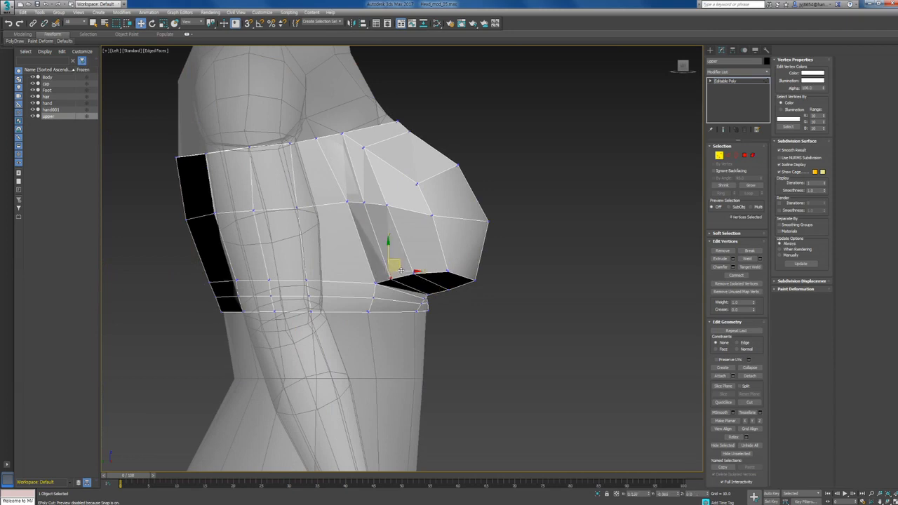
alt+middle_drag(401, 270, 463, 208)
scroll(389, 239, up, 3)
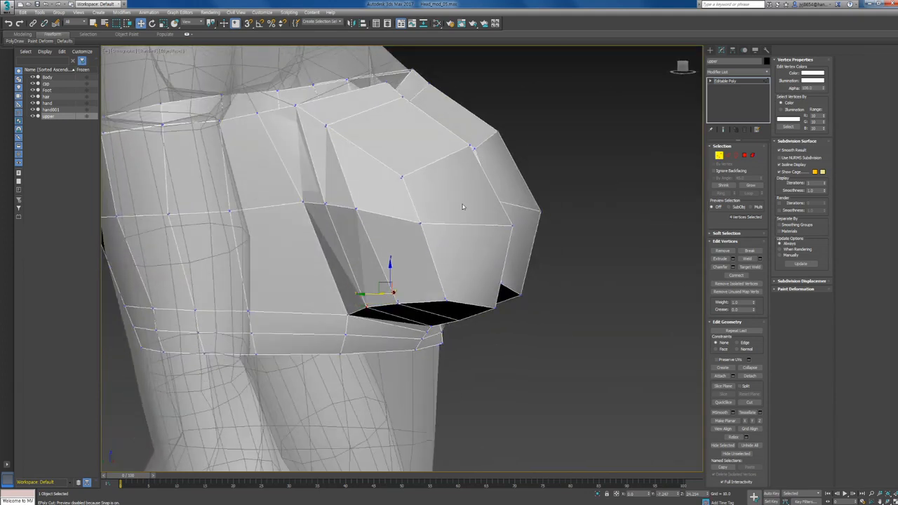
scroll(496, 175, down, 5)
alt+middle_drag(497, 125, 432, 199)
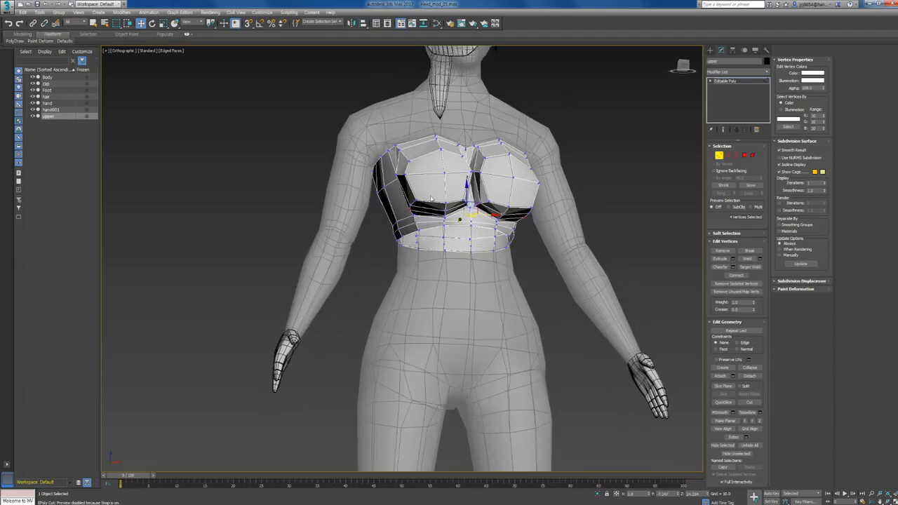
scroll(411, 229, up, 4)
alt+middle_drag(403, 230, 398, 236)
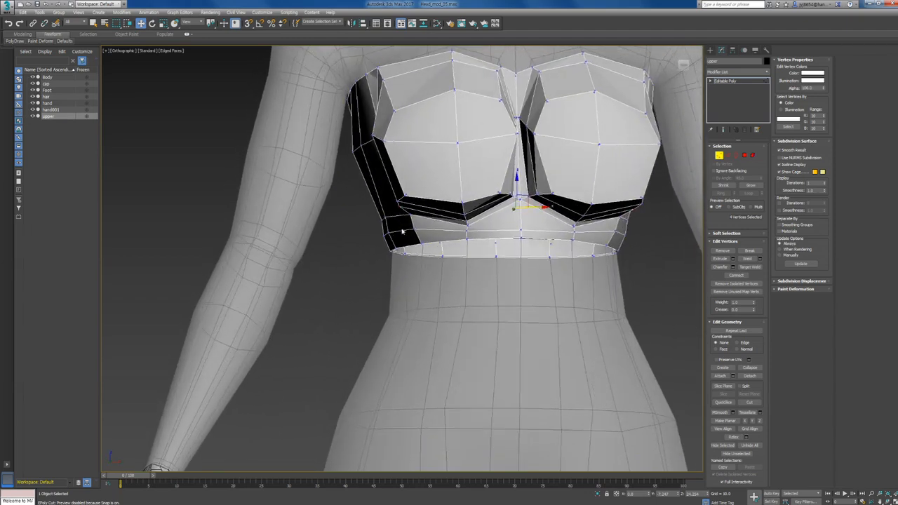
Step: Examine the outer bottom corner of one cup and its vertex above the lower band in the front view
key(f)
scroll(514, 286, down, 2)
scroll(514, 287, up, 3)
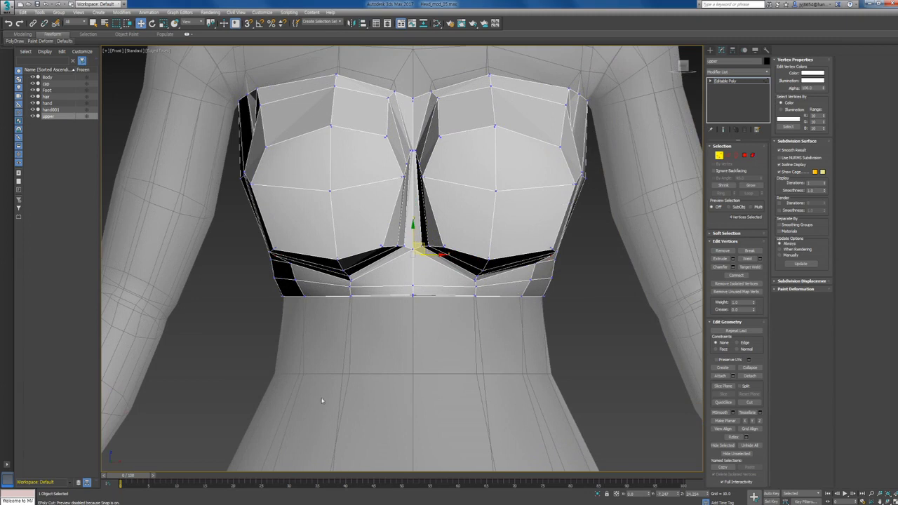
middle_drag(356, 234, 376, 220)
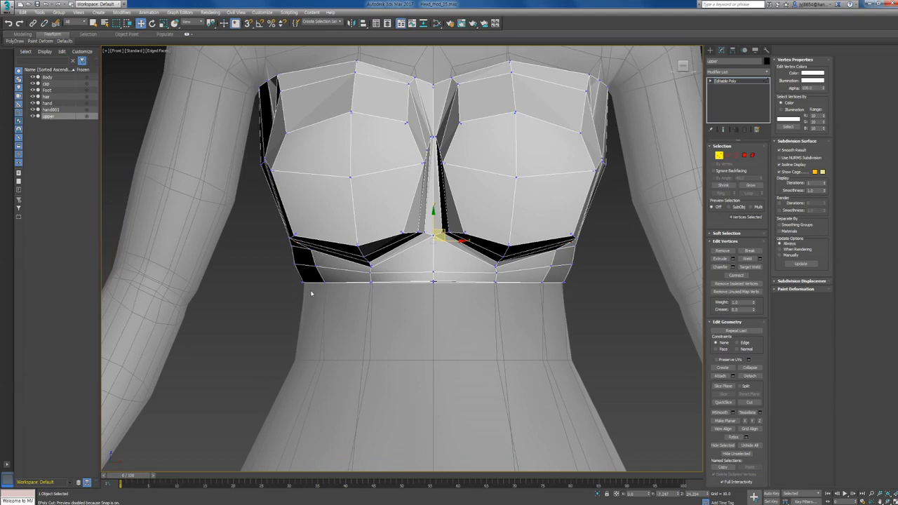
middle_drag(304, 286, 323, 282)
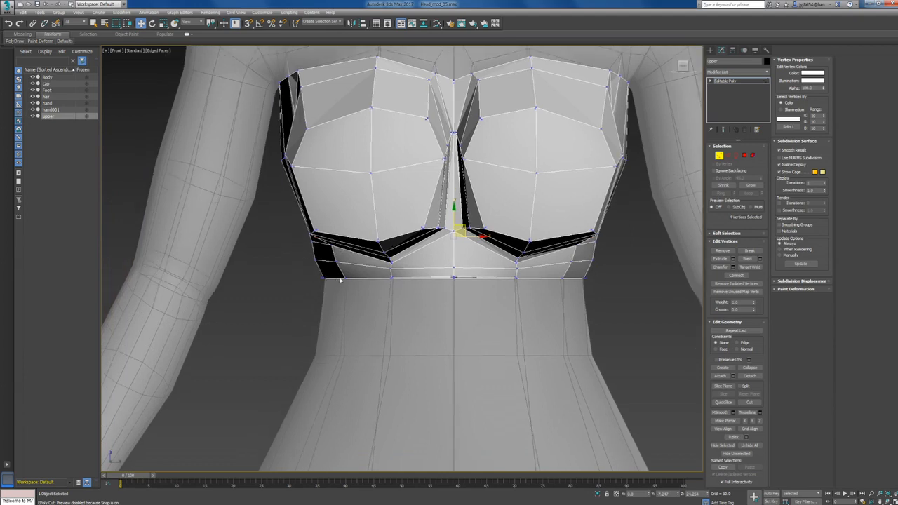
scroll(318, 259, up, 4)
key(alt+x)
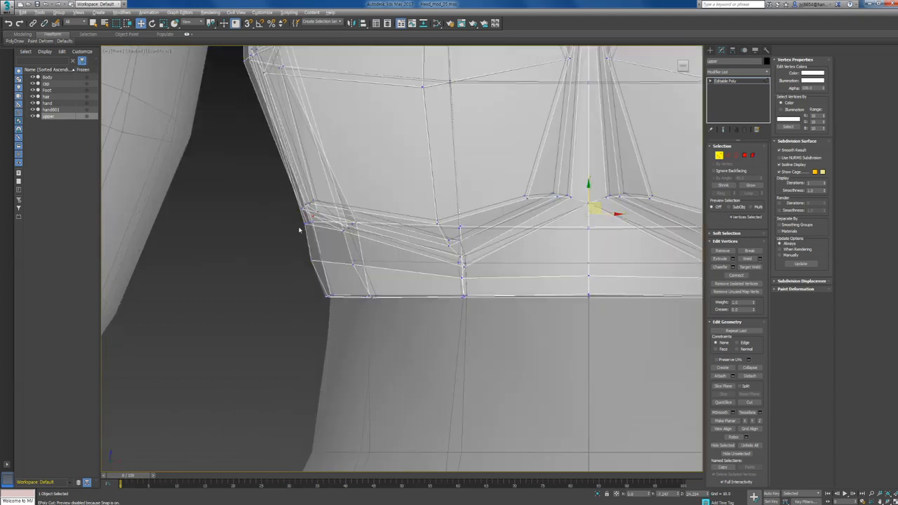
click(308, 210)
key(alt+x)
scroll(344, 234, down, 4)
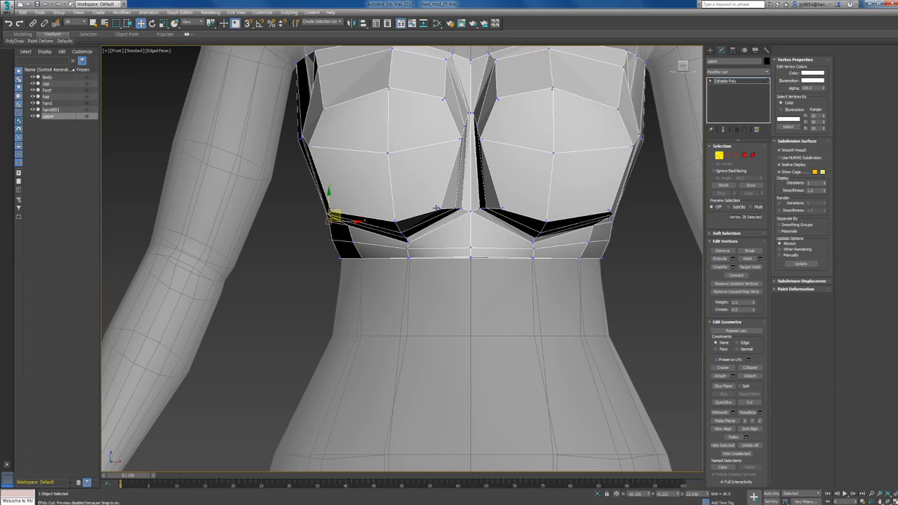
Step: Select the vertex on the lower band's upper edge beneath the cup's outer corner on the character's right and lower it slightly
alt+middle_drag(439, 207, 444, 184)
scroll(445, 183, up, 10)
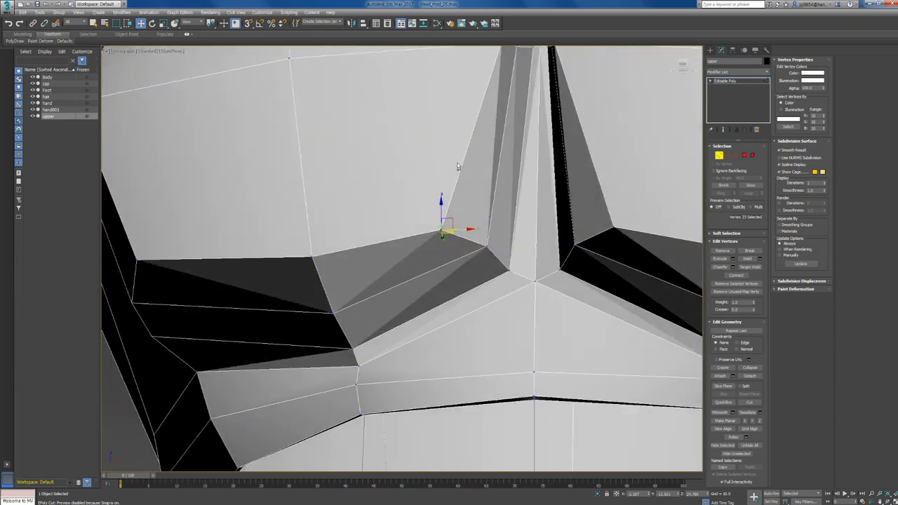
key(f)
scroll(516, 232, down, 3)
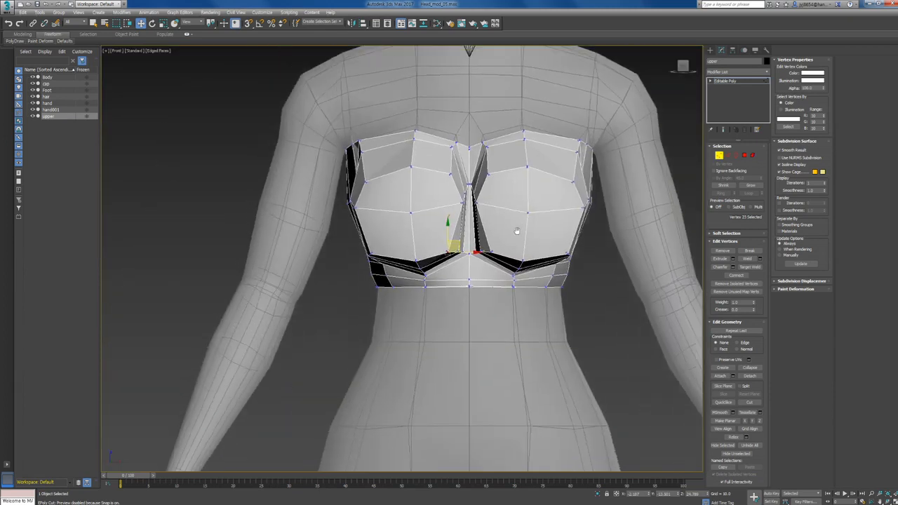
scroll(497, 270, up, 4)
middle_drag(435, 282, 462, 236)
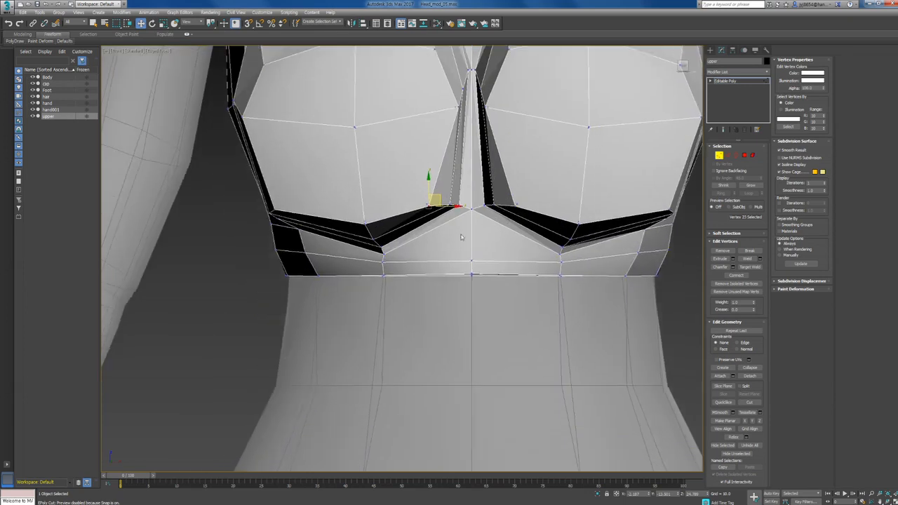
middle_drag(391, 233, 442, 225)
middle_drag(373, 239, 397, 235)
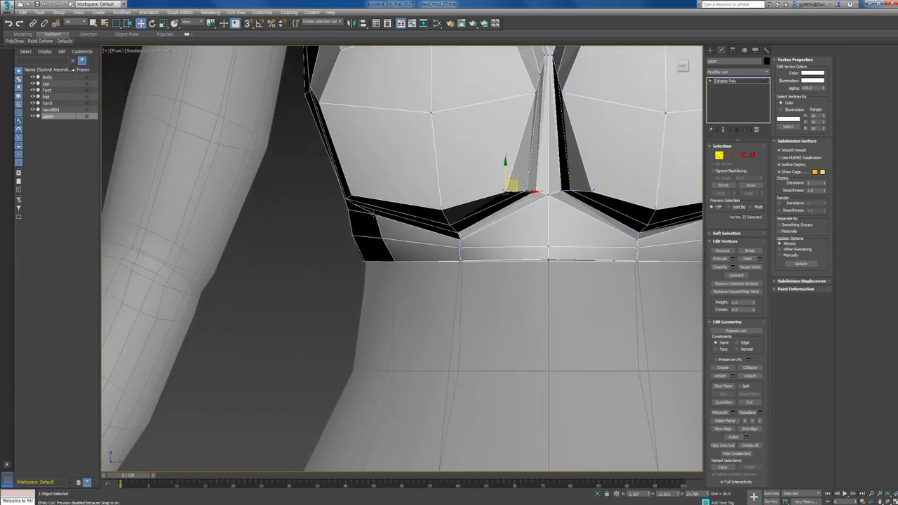
click(376, 212)
drag(385, 206, 382, 211)
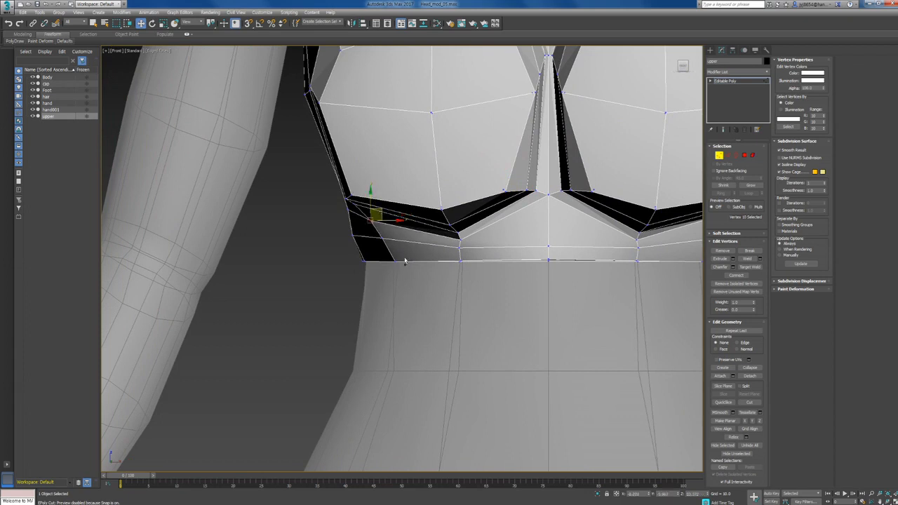
alt+middle_drag(377, 218, 367, 233)
key(f)
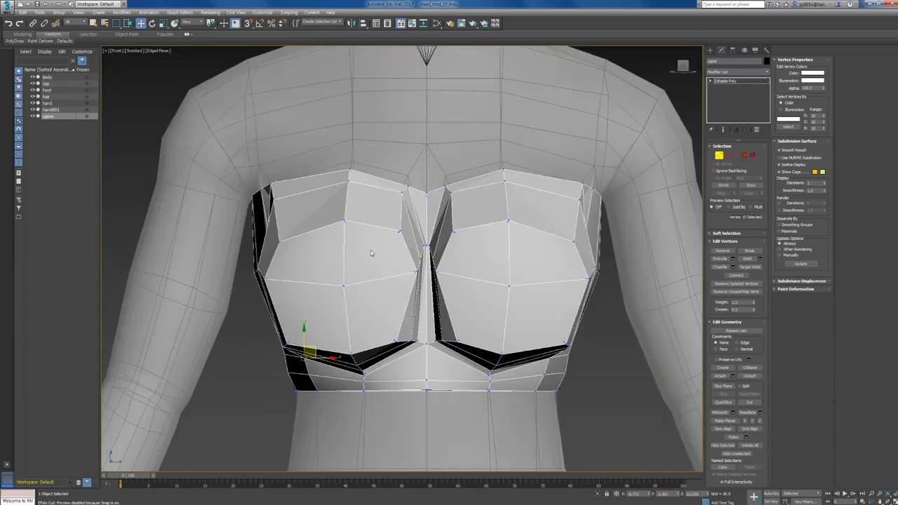
middle_drag(336, 329, 496, 274)
scroll(444, 257, up, 4)
key(2)
click(467, 210)
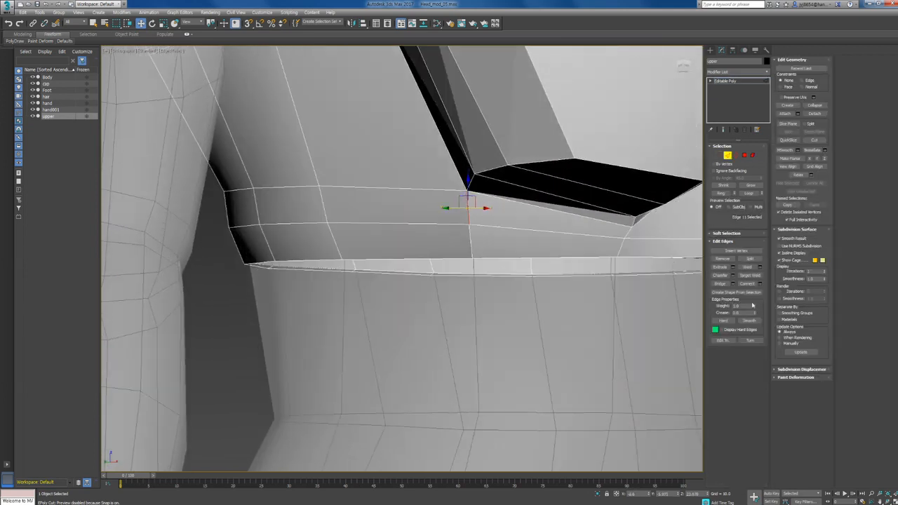
click(819, 141)
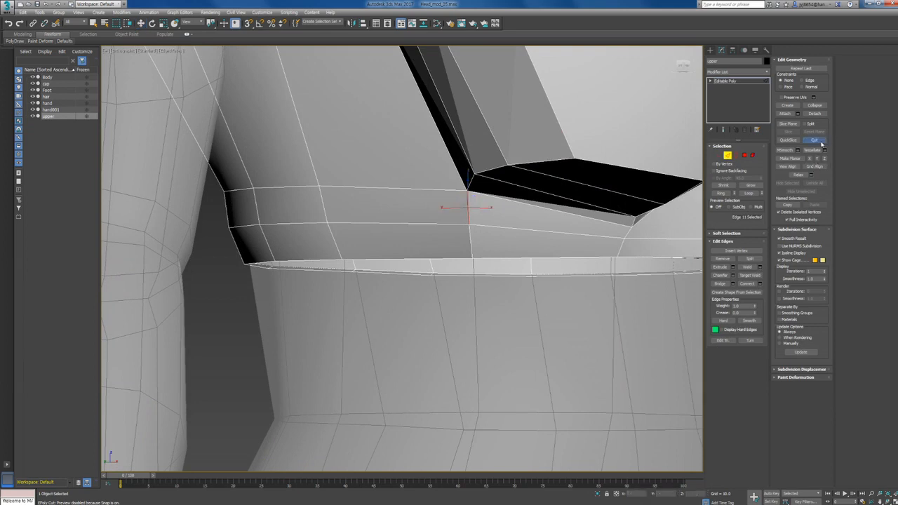
alt+middle_drag(473, 243, 474, 232)
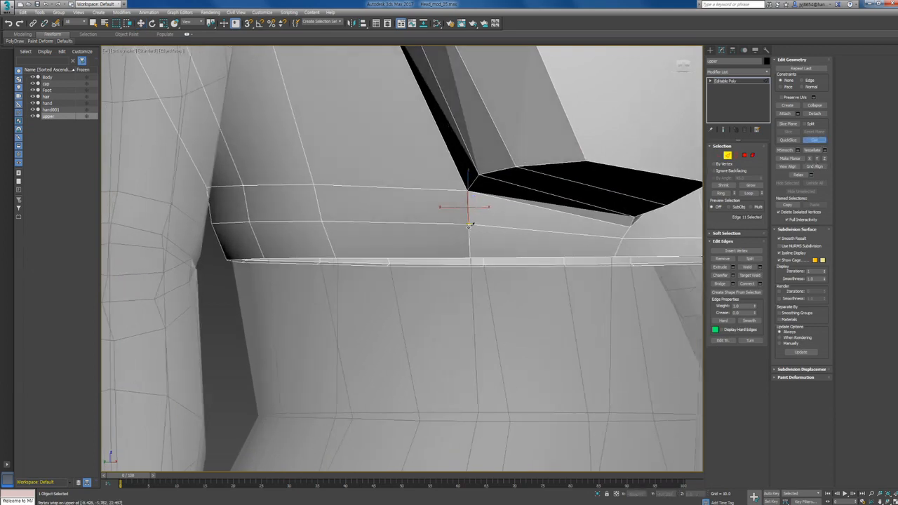
key(s)
key(w)
key(s)
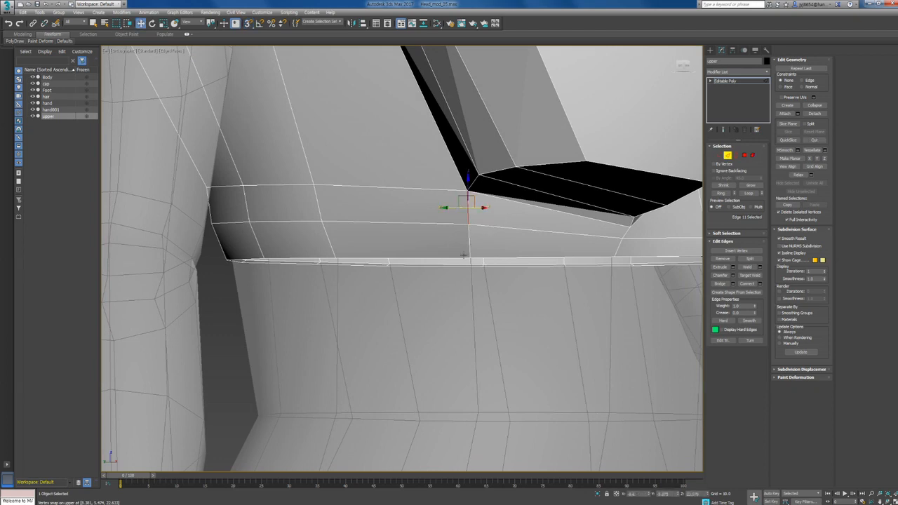
Step: Select the ring of short vertical edges along the lower band's bottom strip and connect them with a new horizontal edge loop
key(2)
key(2)
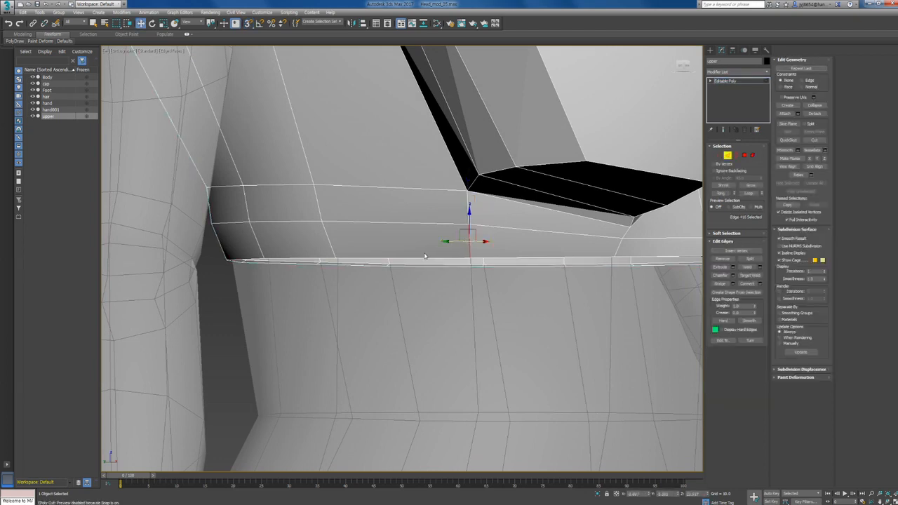
click(328, 239)
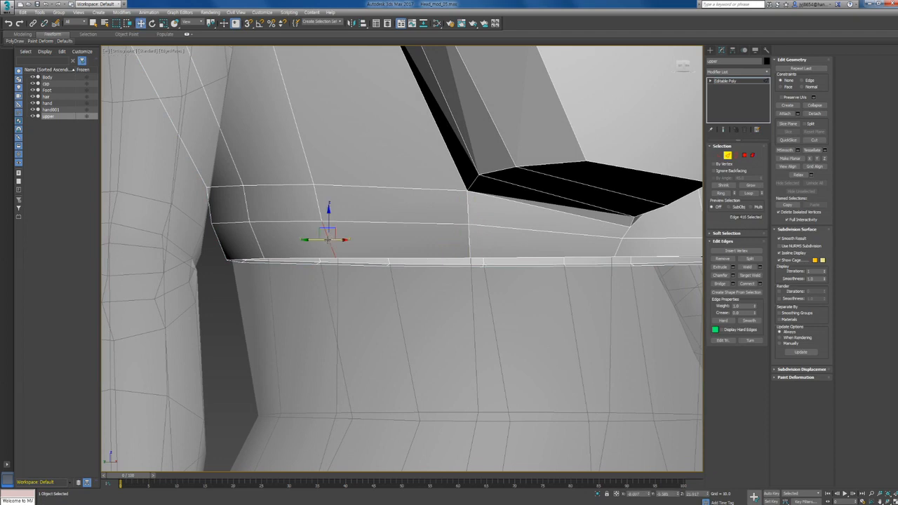
shift+click(469, 238)
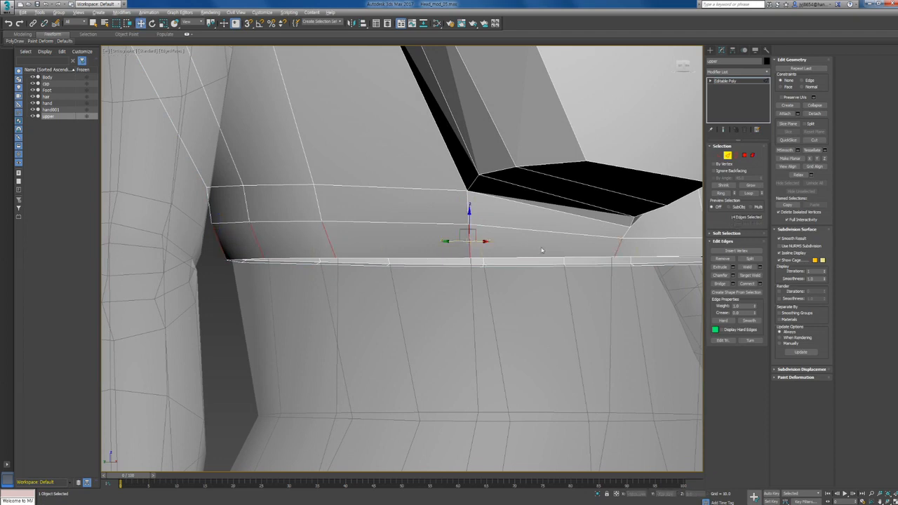
alt+middle_drag(469, 239, 527, 255)
click(757, 284)
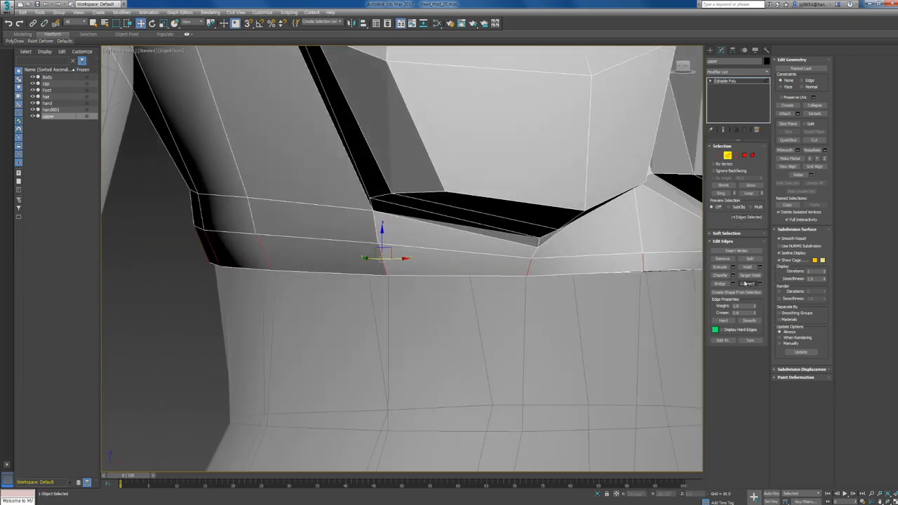
alt+middle_drag(385, 269, 379, 269)
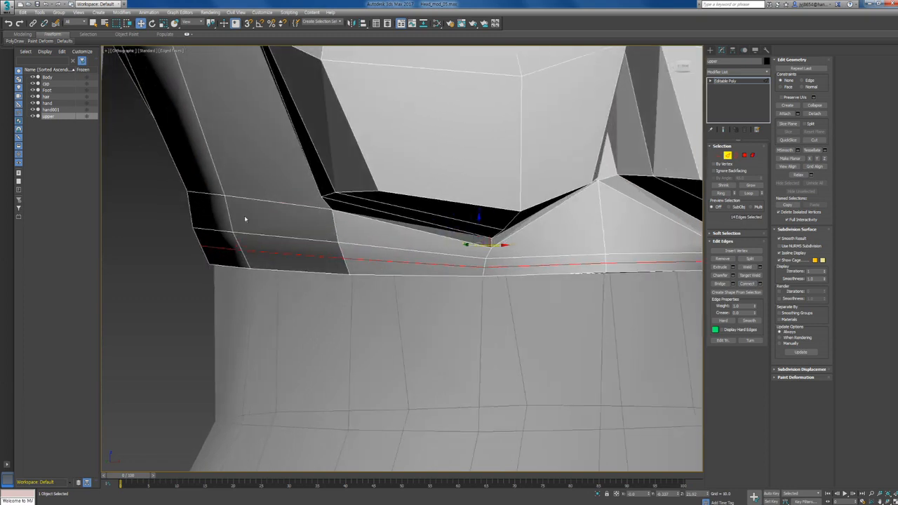
Step: Shift the side vertices of the lower band's edge loops on the character's right in the front view to form an outward step
key(f)
middle_drag(252, 274, 337, 289)
key(1)
middle_drag(227, 257, 230, 249)
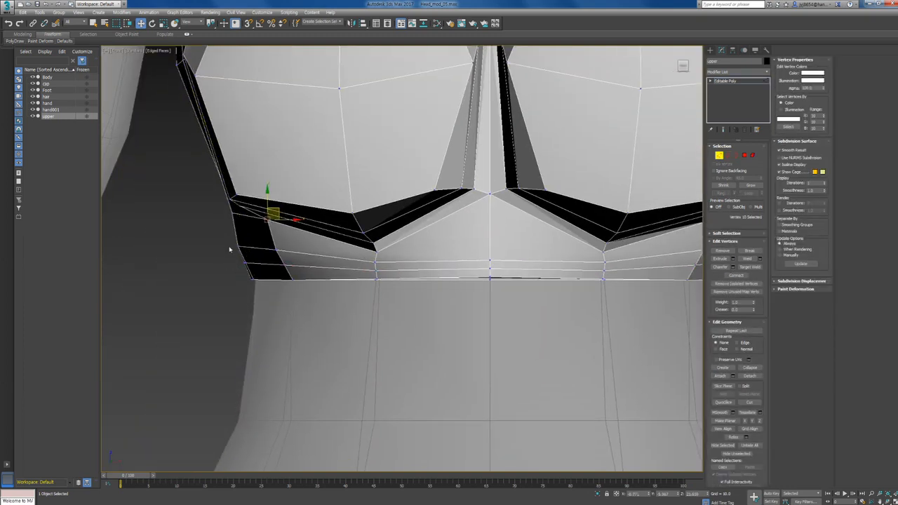
scroll(229, 249, up, 2)
key(alt+x)
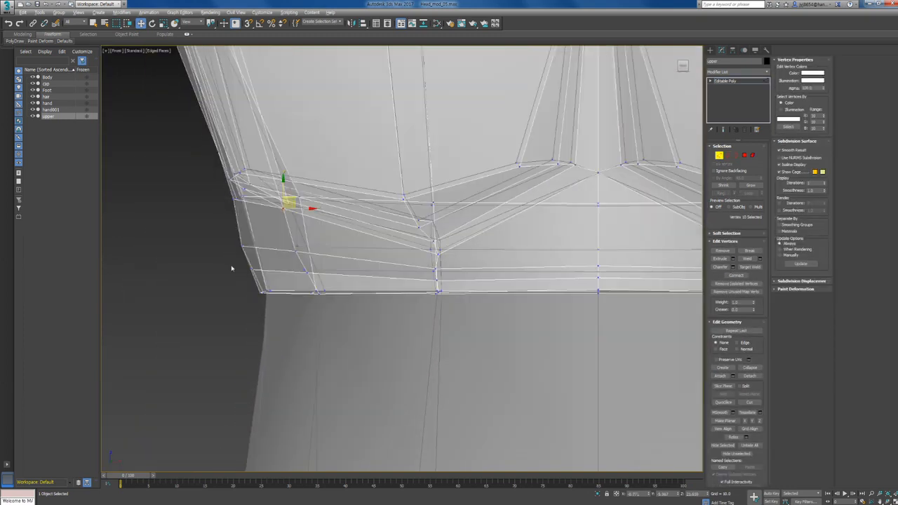
key(alt+x)
mouse_move(234, 266)
mouse_down()
mouse_move(281, 270)
mouse_move(239, 248)
mouse_move(247, 234)
mouse_move(276, 258)
mouse_move(257, 275)
mouse_move(279, 264)
mouse_up()
key(alt+x)
key(alt+x)
key(alt+x)
key(alt+x)
key(alt+x)
key(alt+x)
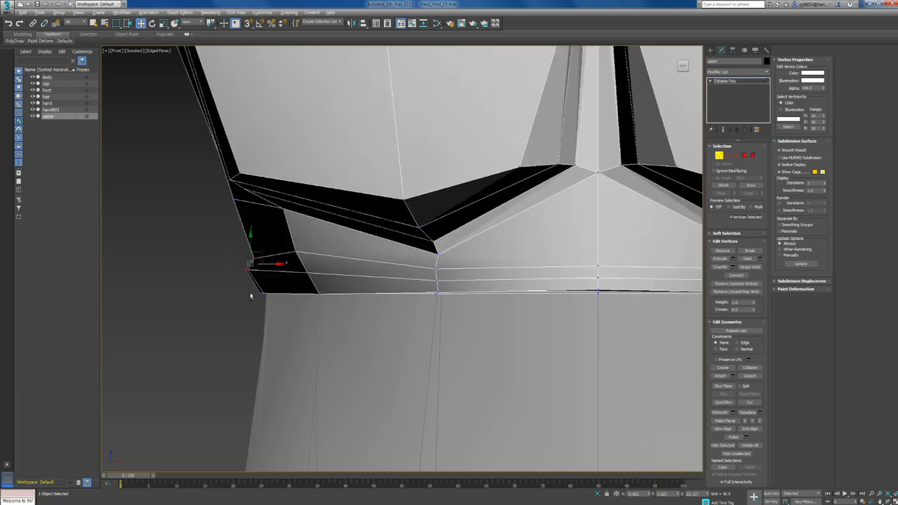
Step: Select the lower band's bottom corner vertices on the character's right through the mesh and move them slightly inward
key(alt+x)
drag(276, 305, 275, 304)
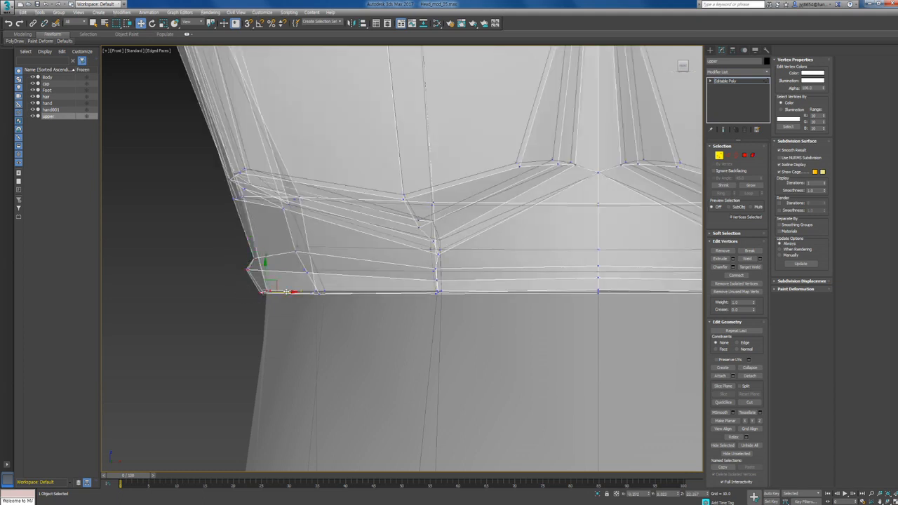
key(alt+x)
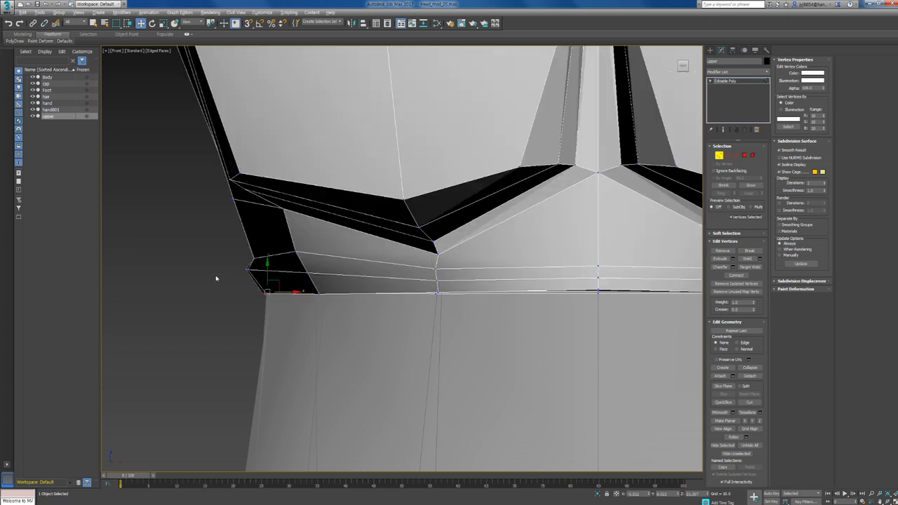
Step: Move the two side vertices just above the outward step inward and down on the character's right, leaving nothing selected
scroll(234, 271, down, 5)
scroll(223, 291, up, 6)
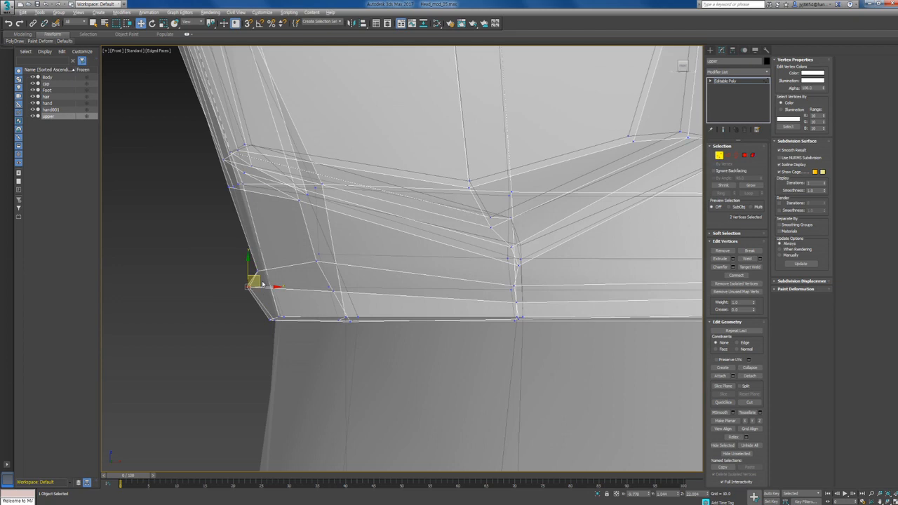
drag(248, 260, 268, 269)
scroll(270, 272, down, 10)
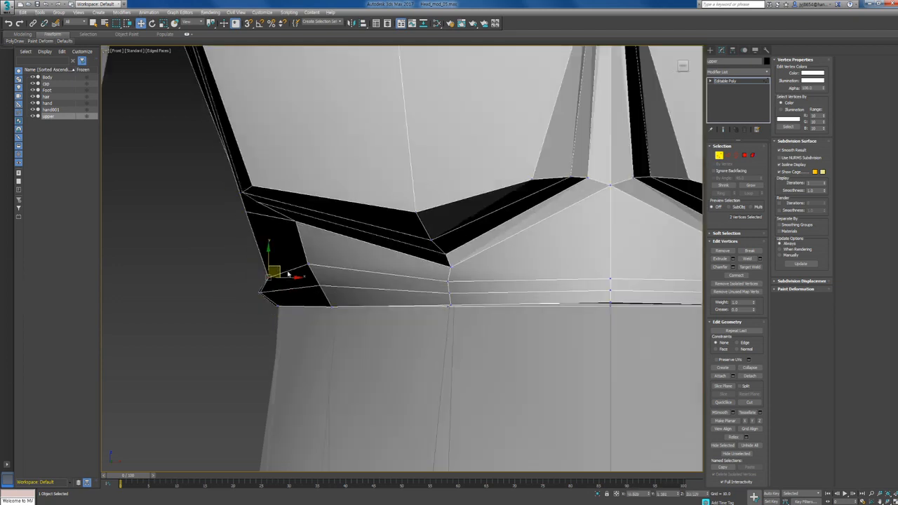
click(344, 304)
scroll(343, 303, up, 4)
scroll(303, 296, down, 2)
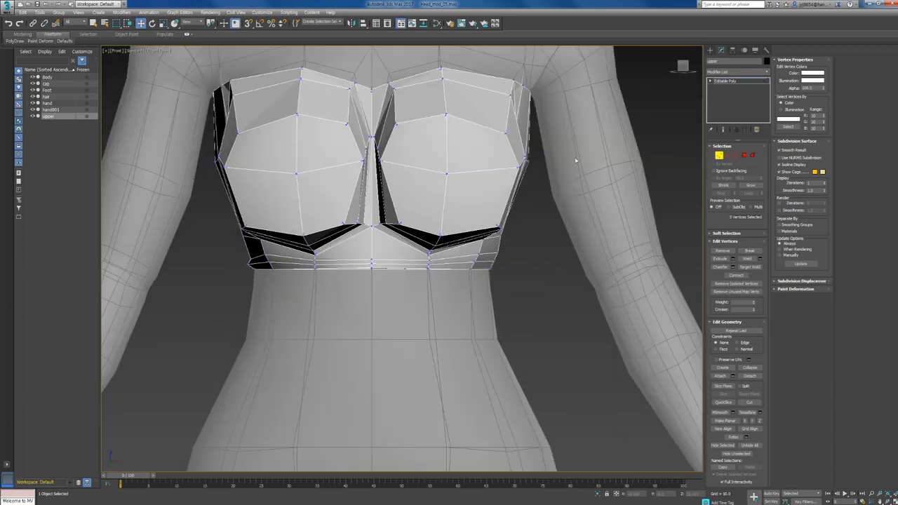
Step: Turn off the edged faces display and examine the garment's shaded silhouette against the body around the lower band's side
click(710, 52)
click(601, 232)
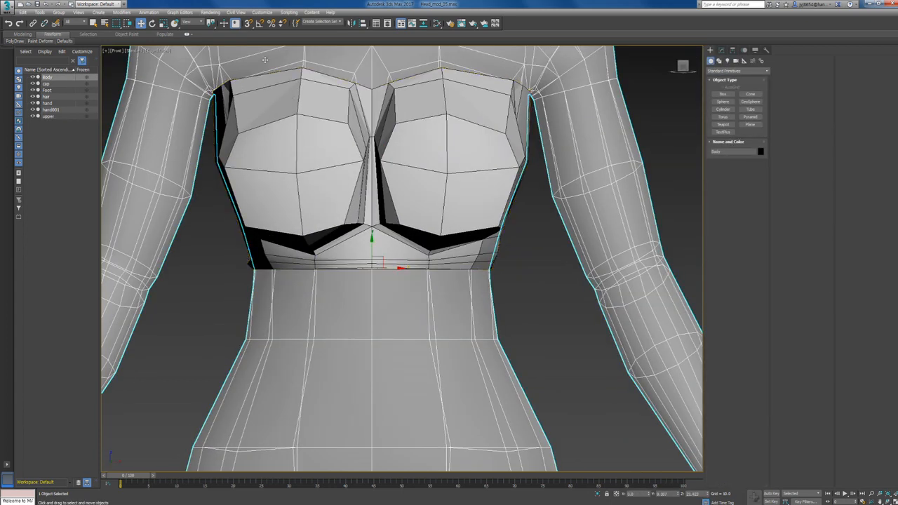
click(158, 51)
click(185, 125)
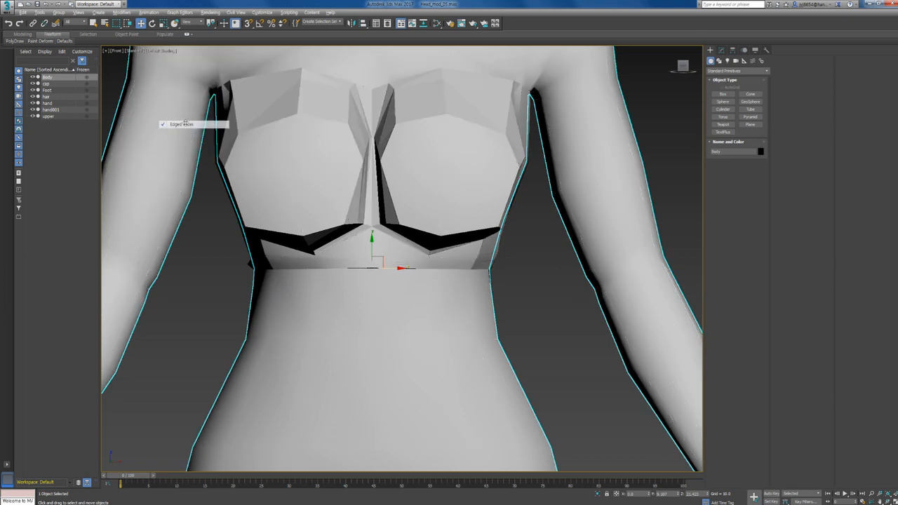
click(223, 274)
click(271, 259)
mouse_move(200, 297)
alt+middle_down()
mouse_move(192, 303)
mouse_move(221, 304)
mouse_move(199, 293)
mouse_move(198, 302)
alt+middle_up()
key(f)
key(z)
middle_drag(273, 339, 277, 311)
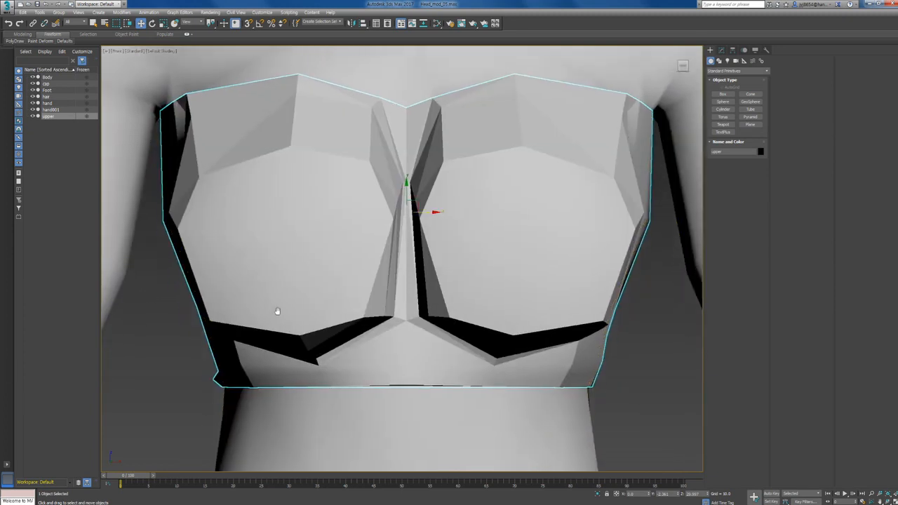
scroll(301, 344, down, 6)
scroll(288, 361, up, 10)
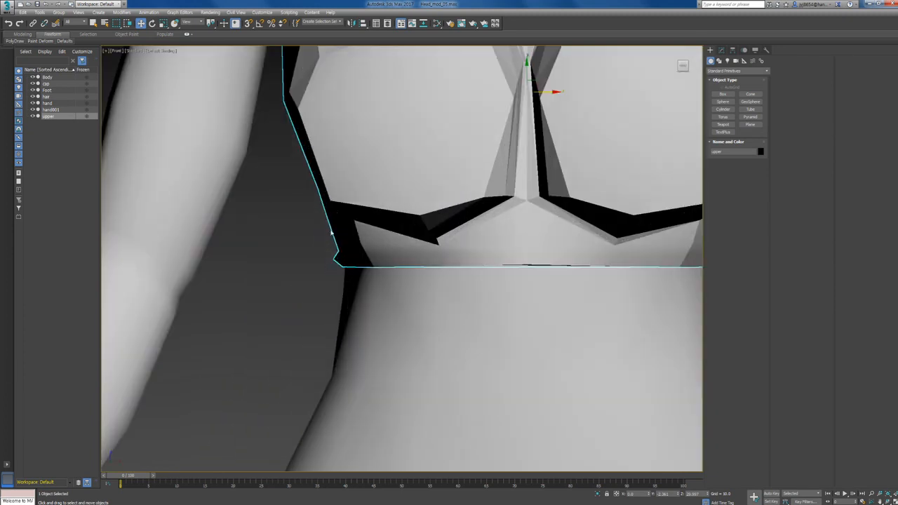
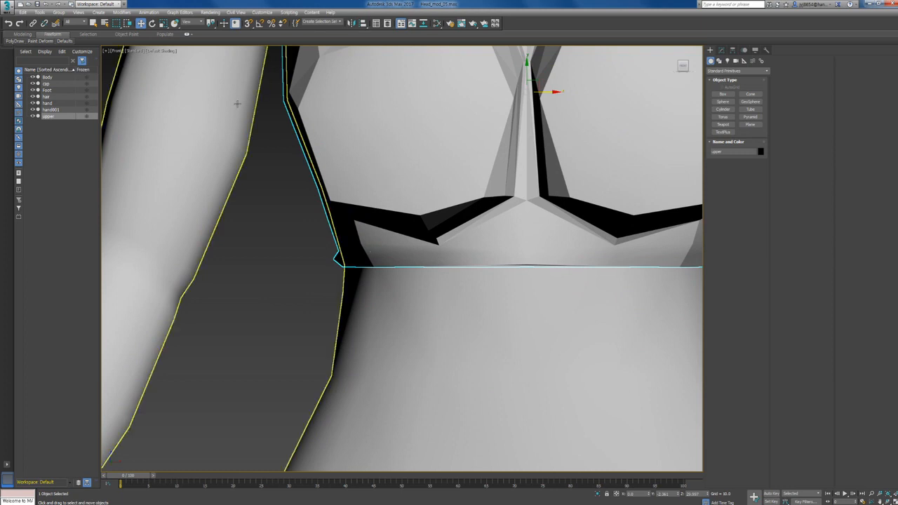
Step: Turn the edged faces display back on and move the lower band's two side vertices on the character's left outward
click(159, 52)
click(181, 124)
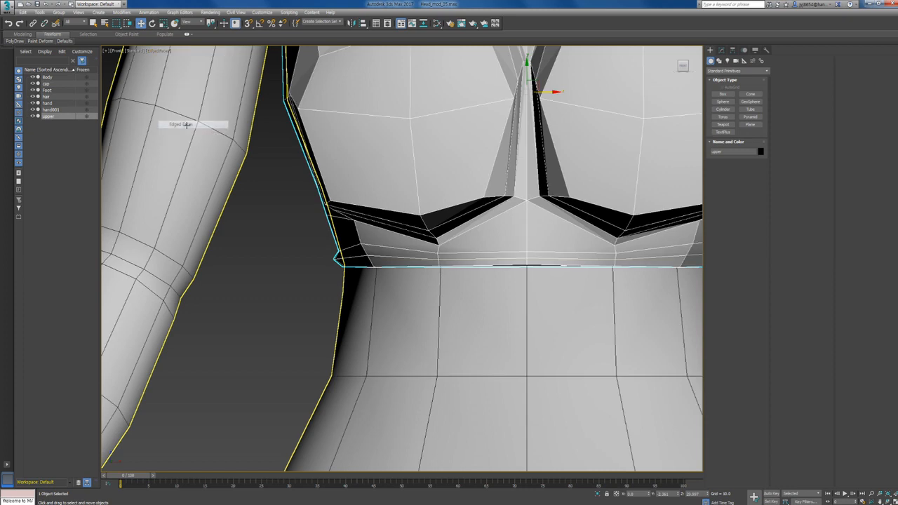
scroll(509, 261, down, 6)
scroll(512, 256, up, 5)
key(1)
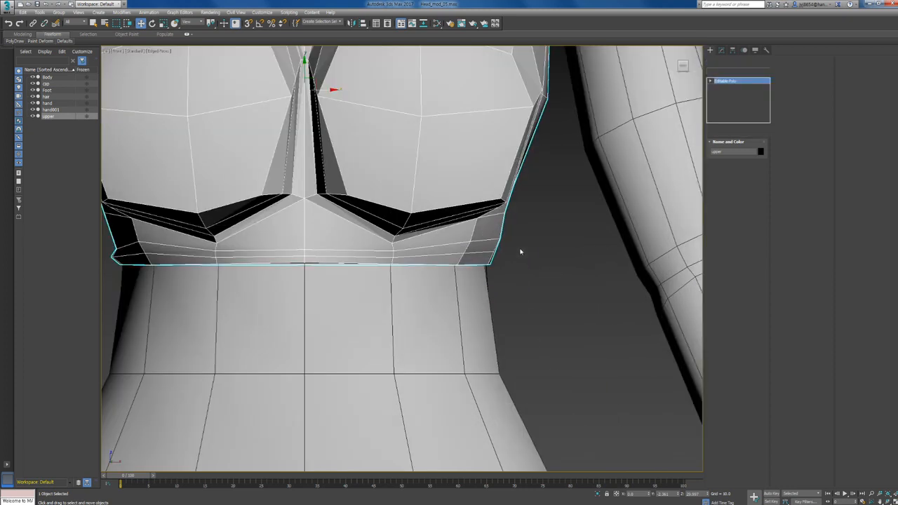
middle_drag(508, 241, 527, 234)
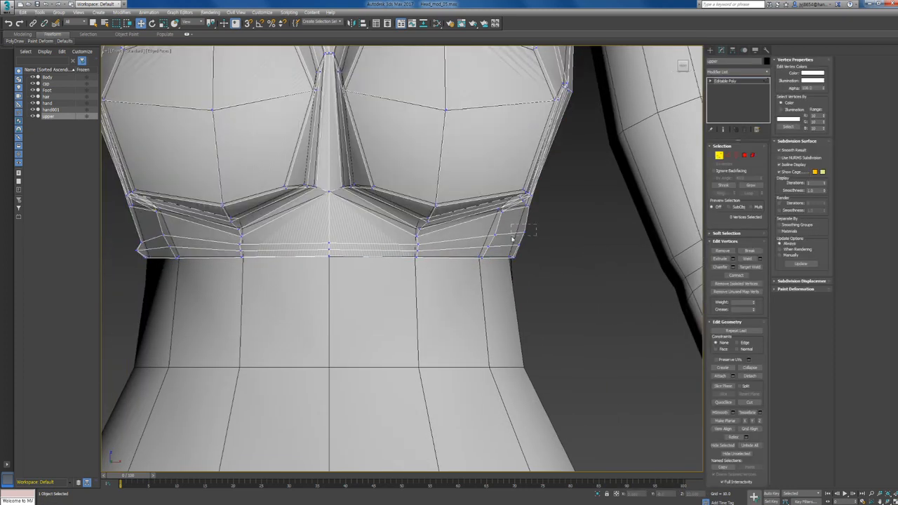
drag(513, 239, 513, 240)
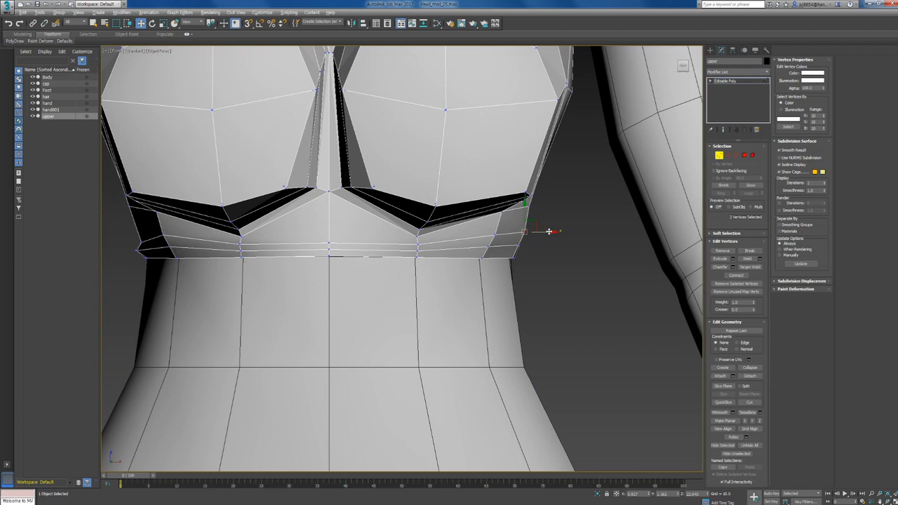
middle_drag(536, 221, 543, 218)
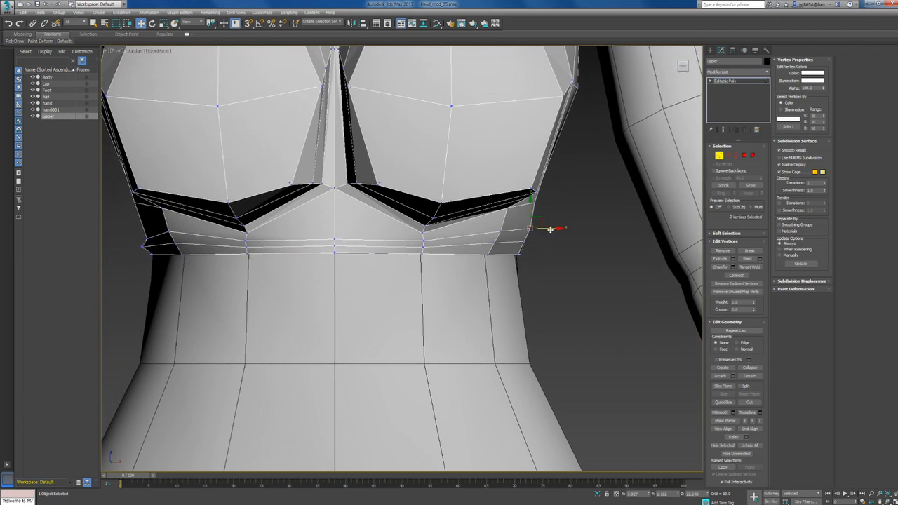
drag(551, 229, 558, 229)
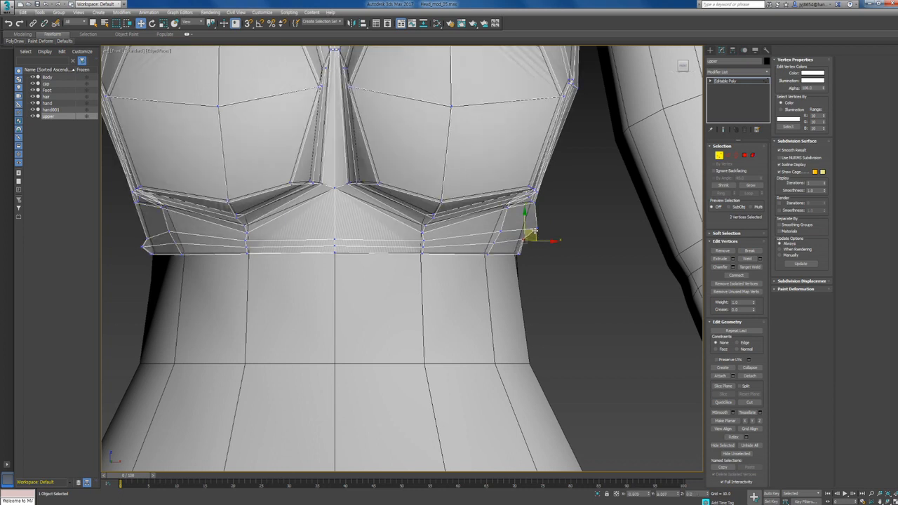
Step: Select the two side vertices above the band's protruding corner on the character's left and move them inward and down
click(563, 225)
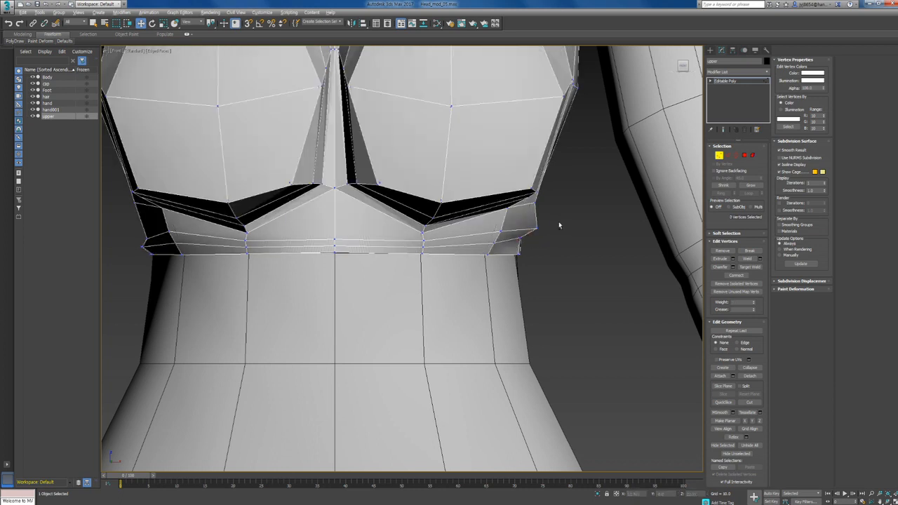
scroll(560, 225, up, 3)
drag(542, 217, 544, 214)
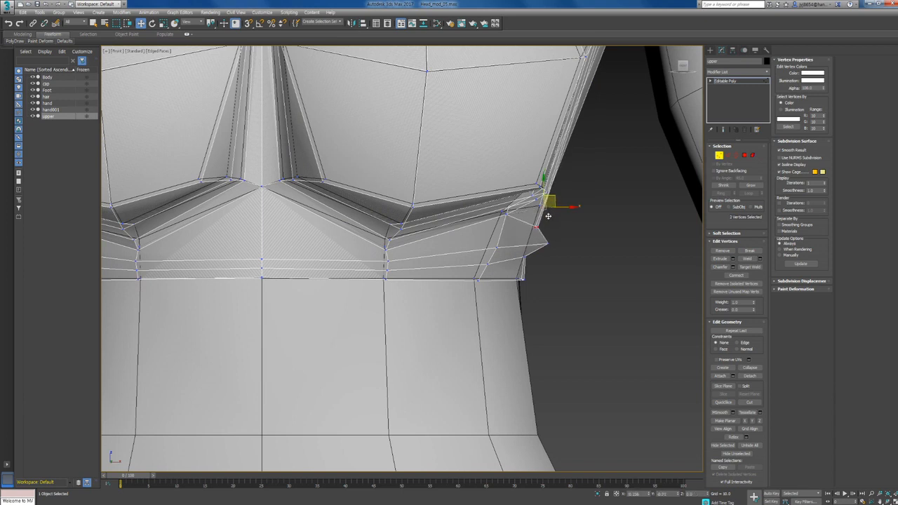
Step: Examine the upper garment's bust, sides and lower band from the front and from angled views
scroll(566, 223, down, 3)
scroll(568, 255, up, 3)
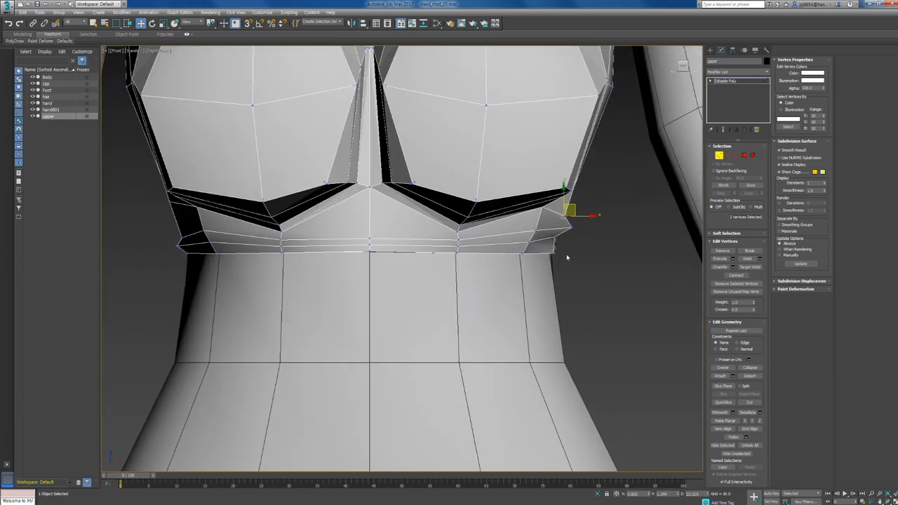
mouse_move(555, 248)
alt+middle_down()
mouse_move(533, 224)
mouse_move(475, 241)
mouse_move(539, 209)
mouse_move(532, 188)
mouse_move(547, 238)
mouse_move(529, 245)
mouse_move(542, 261)
mouse_move(538, 249)
alt+middle_up()
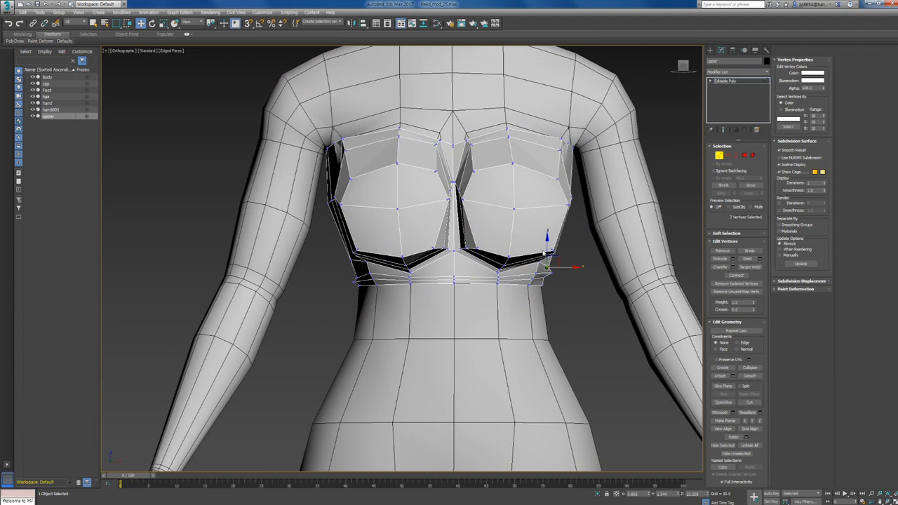
scroll(546, 256, down, 5)
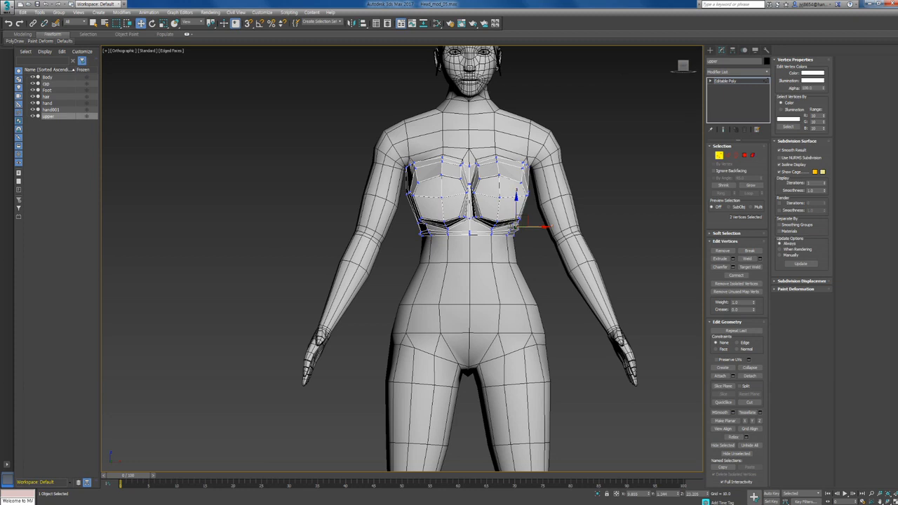
middle_drag(475, 348, 487, 369)
scroll(480, 291, up, 2)
middle_drag(472, 237, 472, 263)
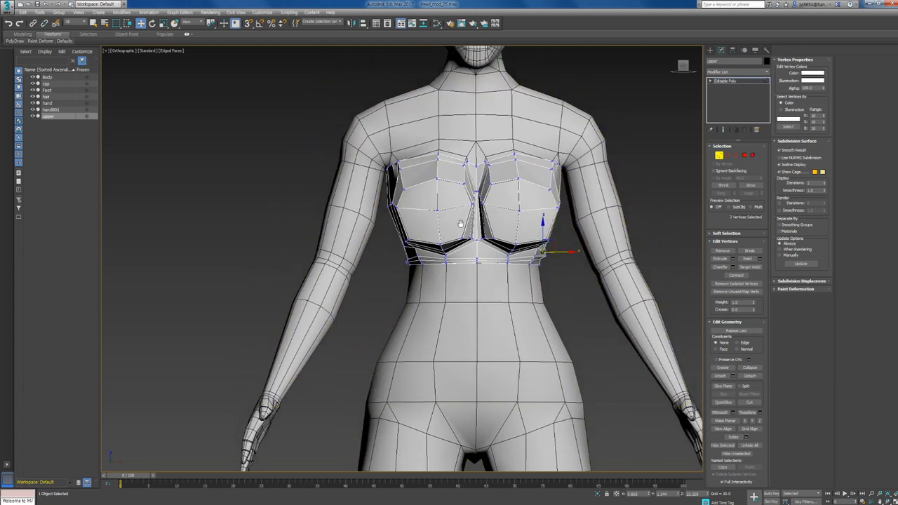
alt+middle_drag(442, 224, 484, 232)
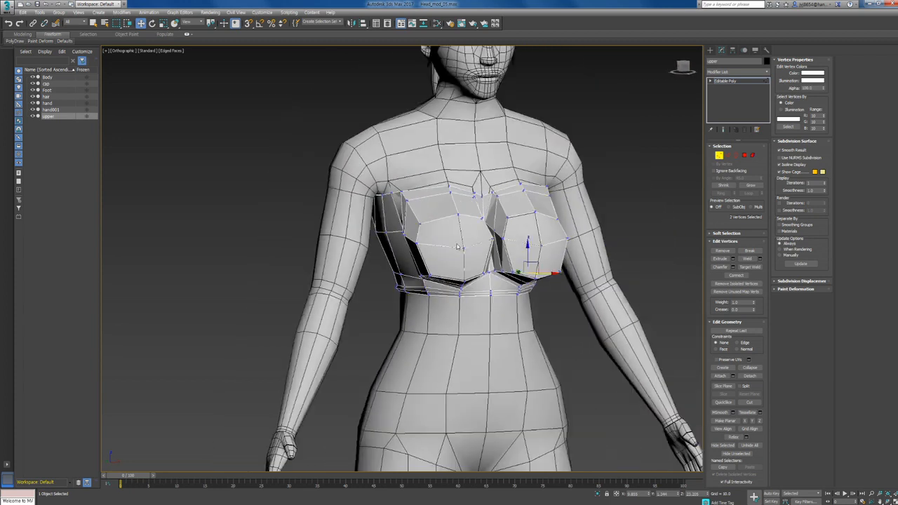
scroll(477, 321, down, 2)
middle_drag(477, 321, 456, 291)
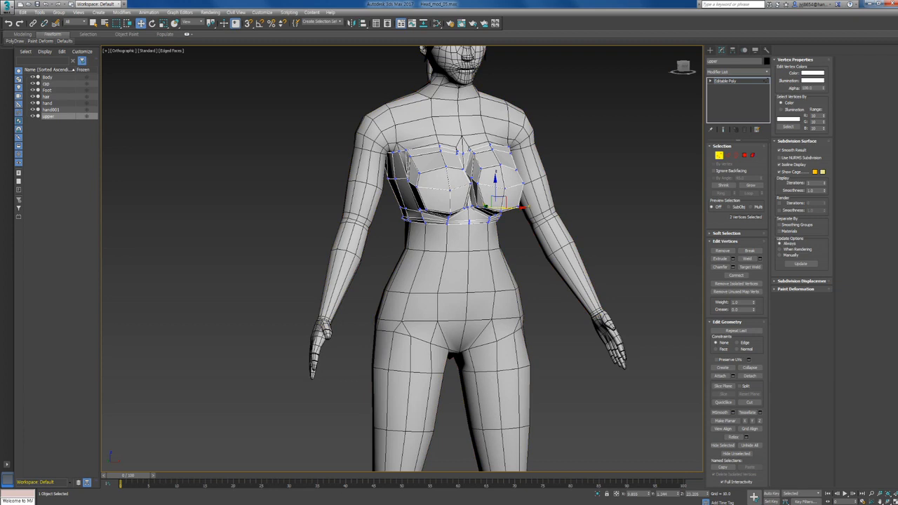
alt+middle_drag(469, 334, 429, 299)
scroll(424, 232, up, 3)
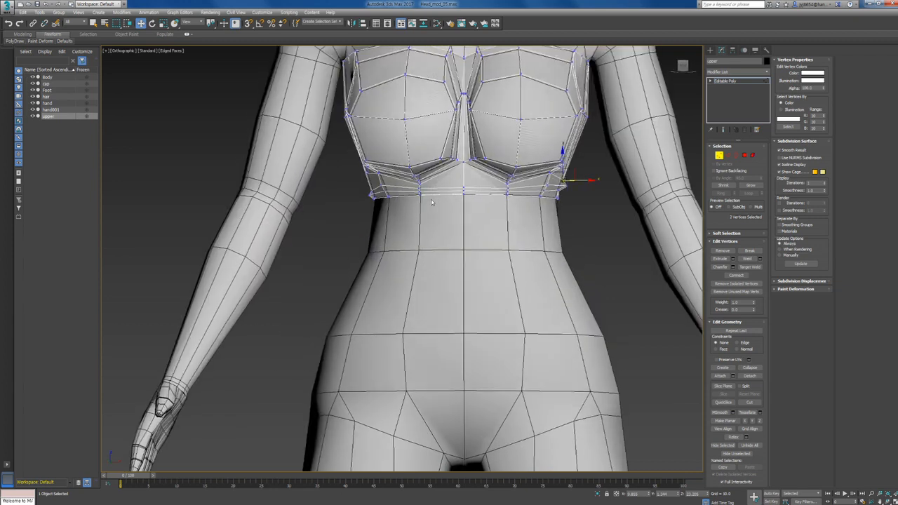
alt+middle_drag(421, 207, 450, 204)
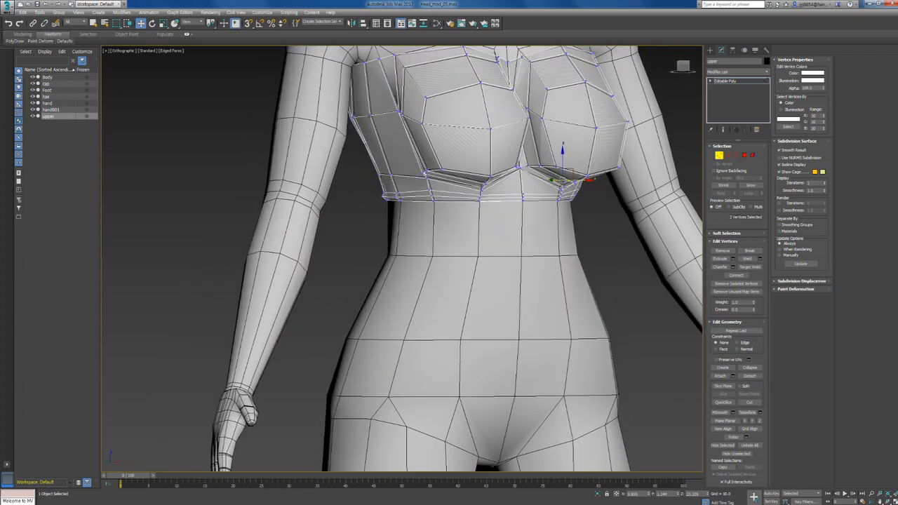
mouse_move(452, 132)
alt+middle_down()
mouse_move(446, 138)
mouse_move(435, 118)
mouse_move(436, 138)
alt+middle_up()
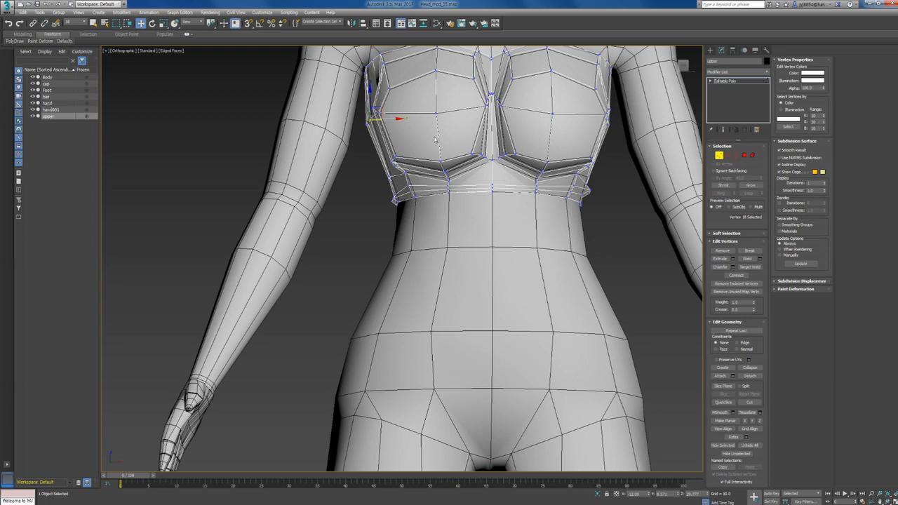
Step: Scale the matching pair of vertices at the outer sides of the bust slightly along the X axis
alt+middle_drag(515, 158, 448, 242)
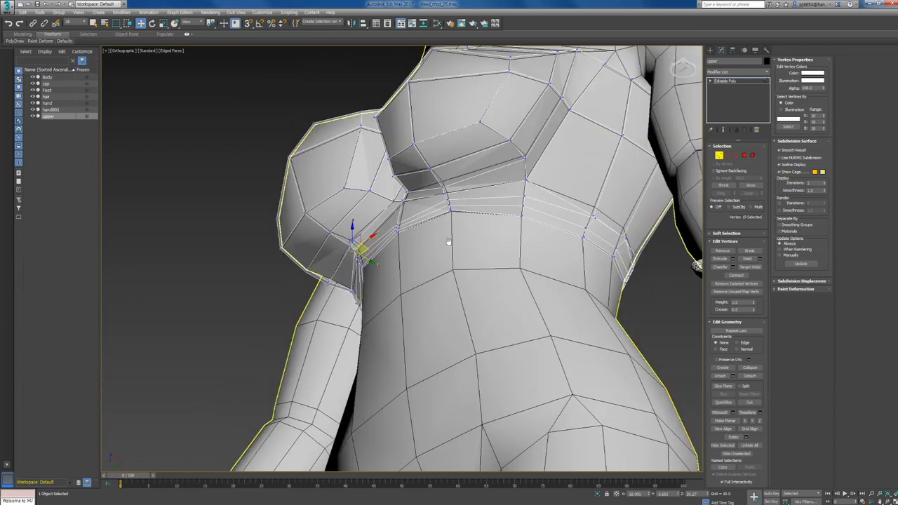
ctrl+click(570, 109)
alt+middle_drag(467, 188, 516, 175)
key(r)
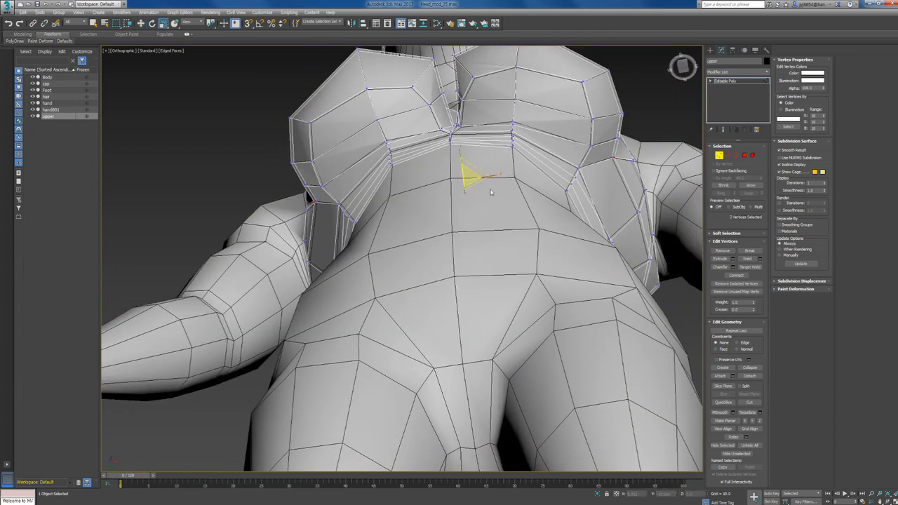
drag(493, 176, 497, 180)
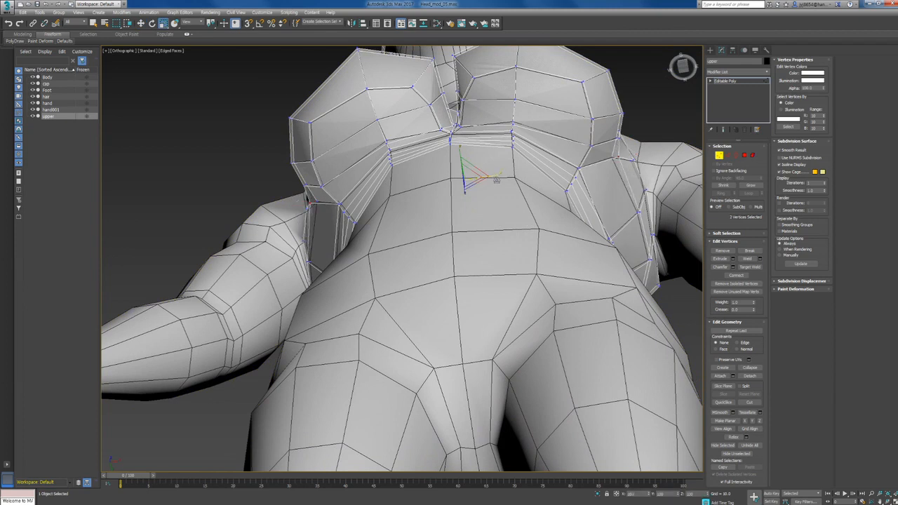
Step: Scale the matching pair of vertices at the outer corners beneath the bust outward along the X axis
alt+middle_drag(497, 179, 646, 177)
click(344, 208)
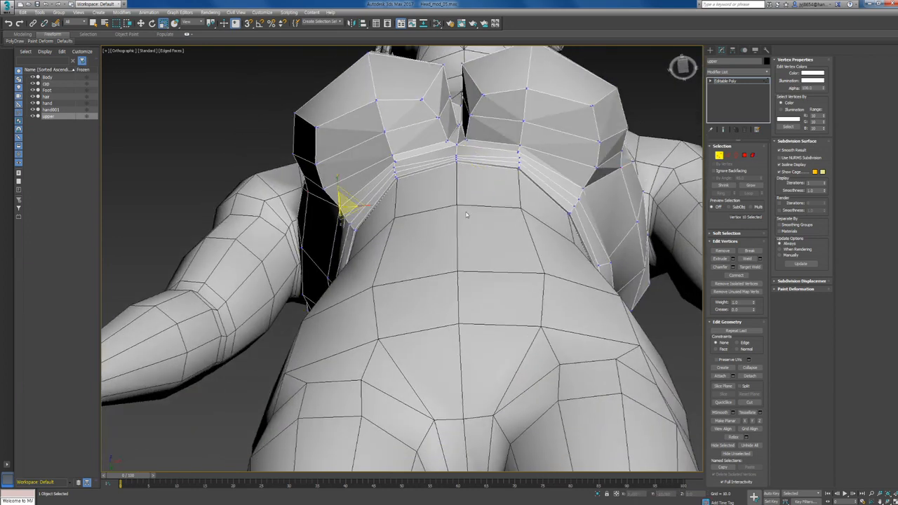
ctrl+click(583, 188)
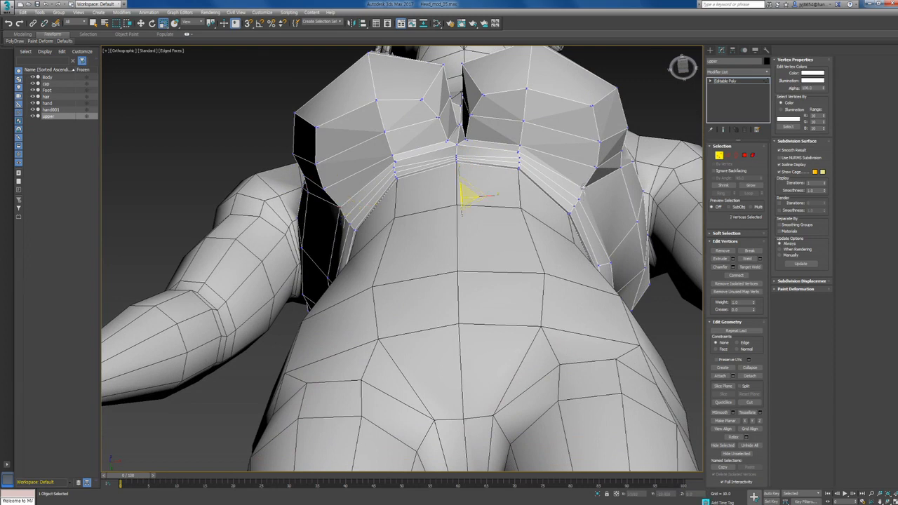
drag(491, 196, 494, 195)
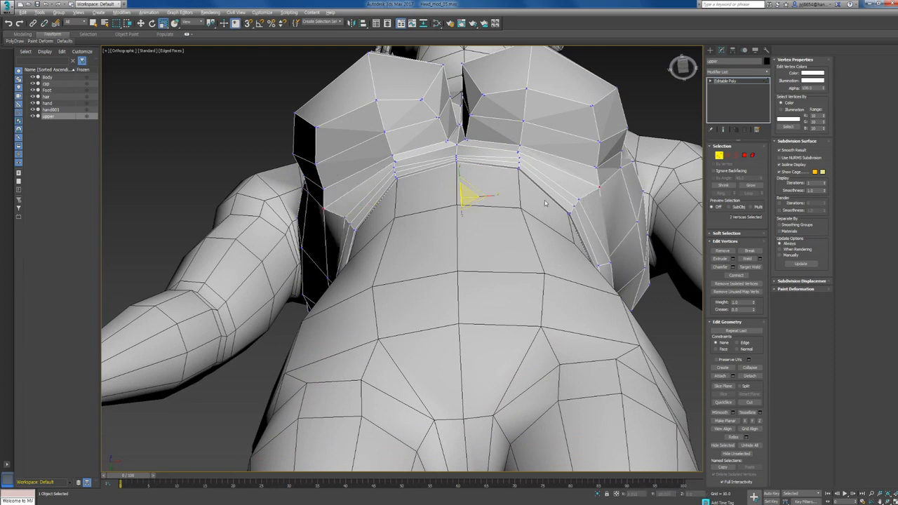
alt+middle_drag(465, 193, 589, 246)
key(w)
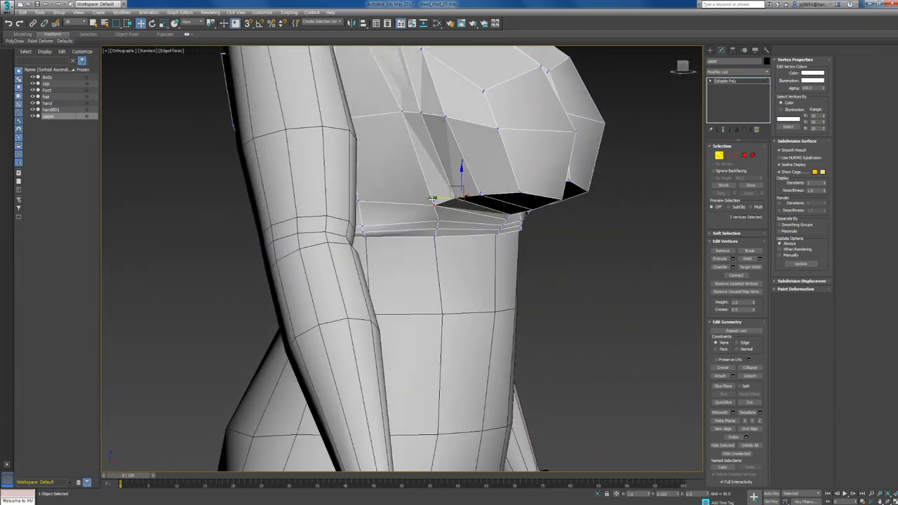
Step: Move three front vertices of the garment's lower band slightly along the Y axis
mouse_move(429, 202)
alt+middle_down()
mouse_move(406, 163)
mouse_move(458, 184)
mouse_move(481, 176)
mouse_move(484, 197)
mouse_move(487, 176)
mouse_move(506, 211)
mouse_move(453, 222)
mouse_move(503, 215)
alt+middle_up()
scroll(453, 221, up, 4)
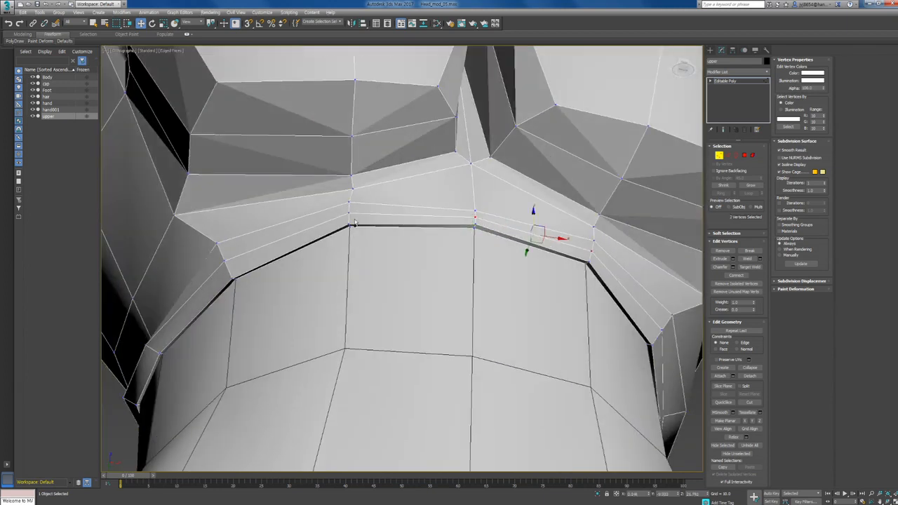
ctrl+click(351, 213)
alt+middle_drag(413, 213, 417, 196)
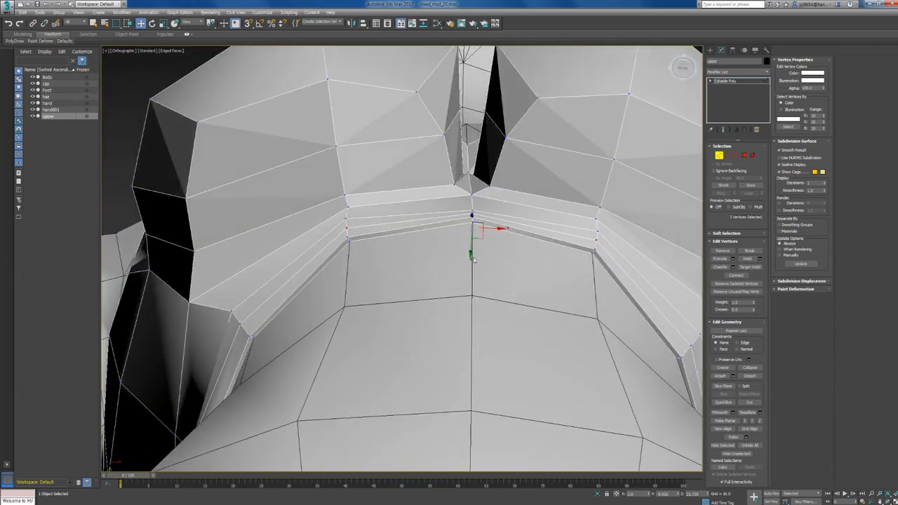
drag(473, 260, 471, 250)
alt+middle_drag(470, 244, 511, 219)
Step: Leave vertex editing, deselect the upper garment, and turn off edged faces in the viewport
scroll(455, 219, down, 4)
scroll(456, 210, down, 3)
alt+middle_drag(457, 202, 572, 177)
click(710, 50)
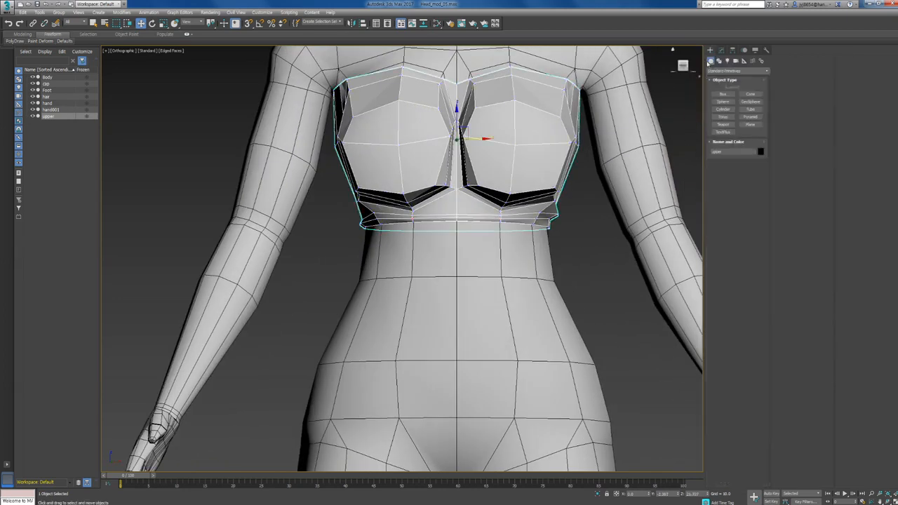
click(597, 207)
middle_drag(559, 437, 556, 249)
key(z)
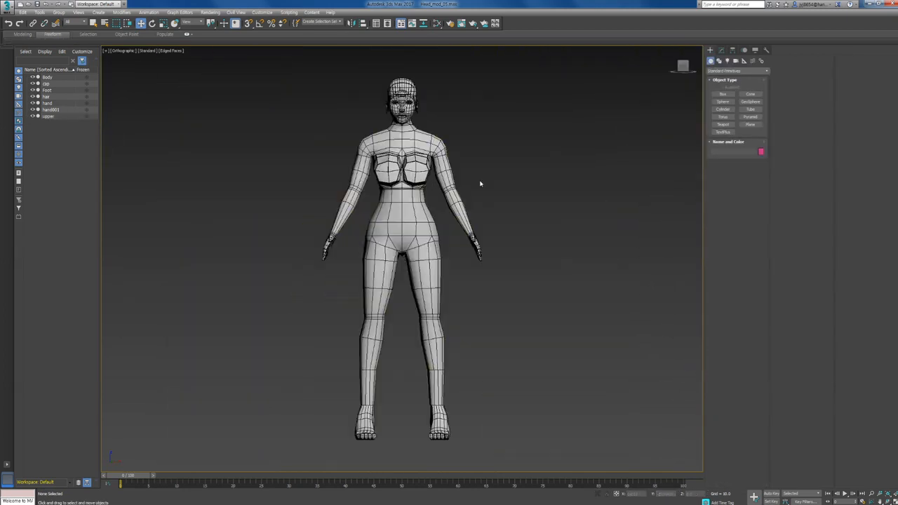
middle_drag(437, 177, 440, 231)
scroll(440, 233, up, 5)
middle_drag(359, 232, 452, 231)
scroll(435, 239, up, 2)
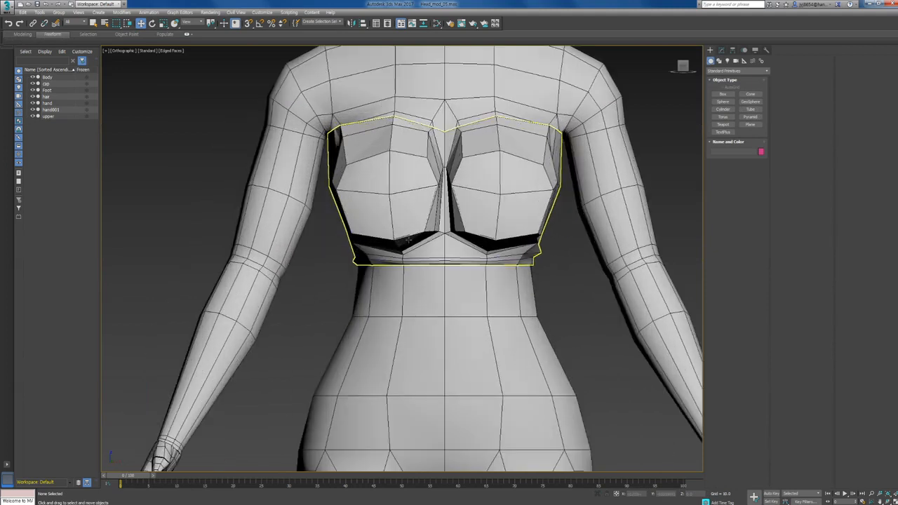
click(168, 51)
click(203, 125)
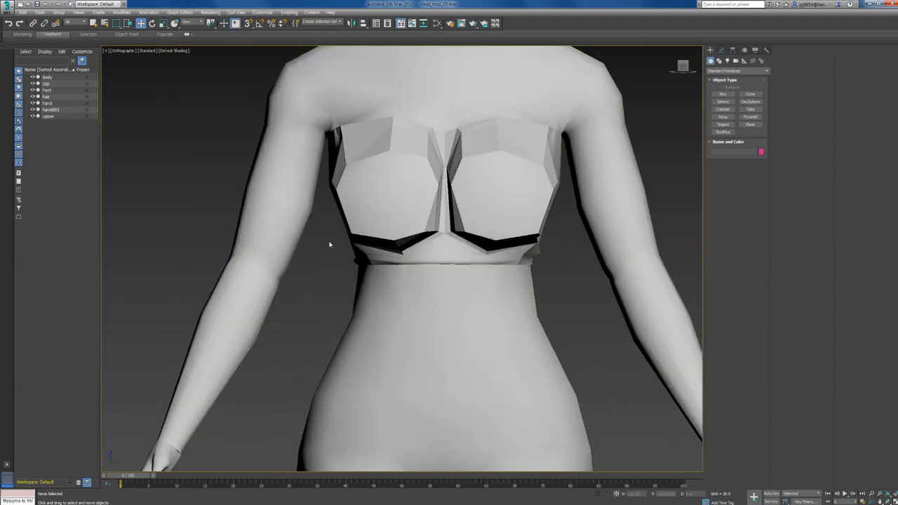
Step: Select the upper garment and apply an Edit Normals modifier to it
click(477, 221)
alt+middle_drag(504, 260, 555, 258)
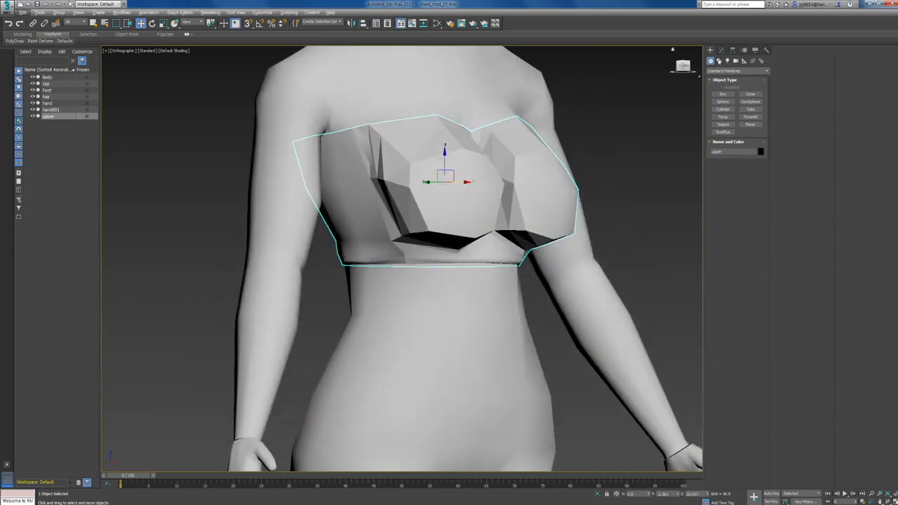
click(721, 51)
click(740, 73)
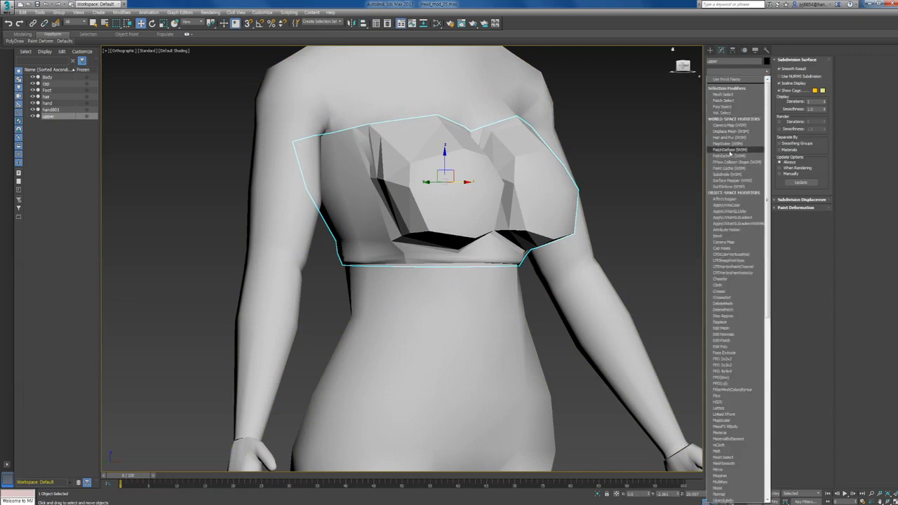
scroll(739, 149, down, 5)
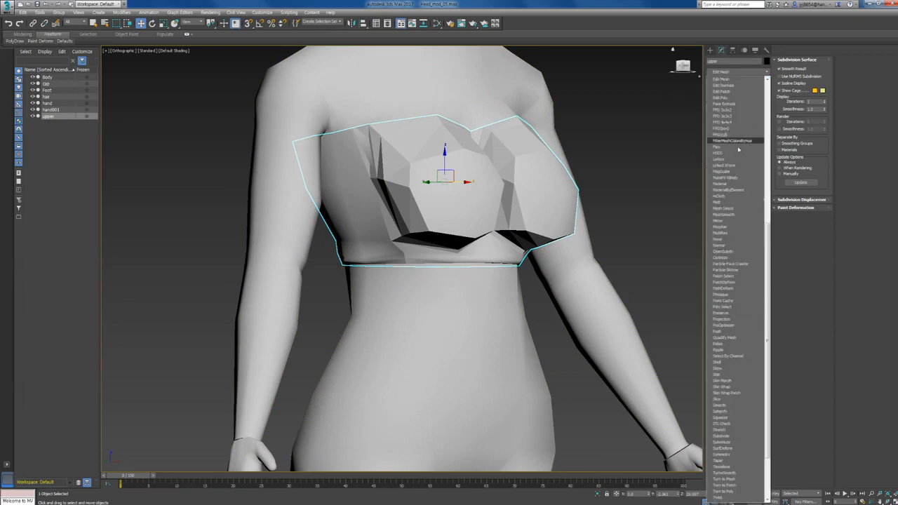
click(733, 85)
Step: Unify all of the garment's normals and collapse the Edit Normals modifier into the Editable Poly
scroll(346, 134, down, 10)
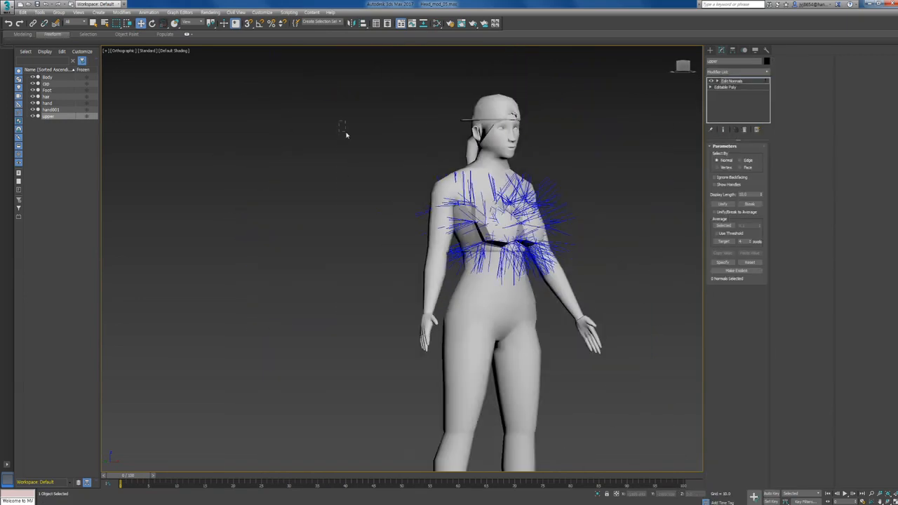
drag(602, 327, 605, 328)
click(732, 204)
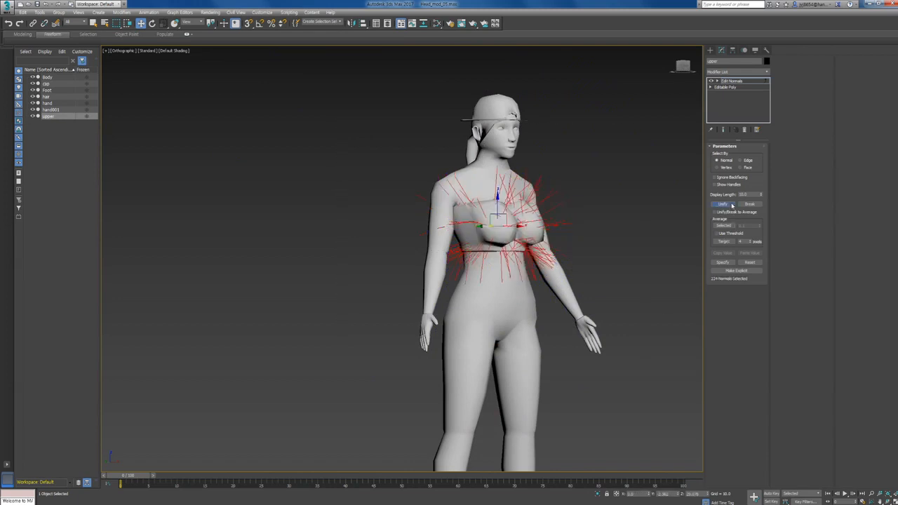
right_click(738, 86)
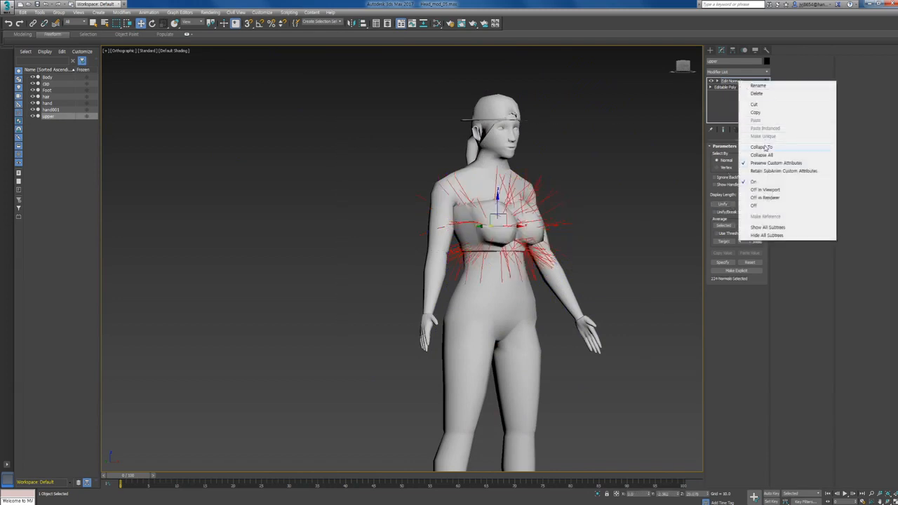
click(762, 147)
click(587, 212)
Step: Reselect the upper garment, check its shading from the front and side, and turn edged faces back on
scroll(458, 227, up, 5)
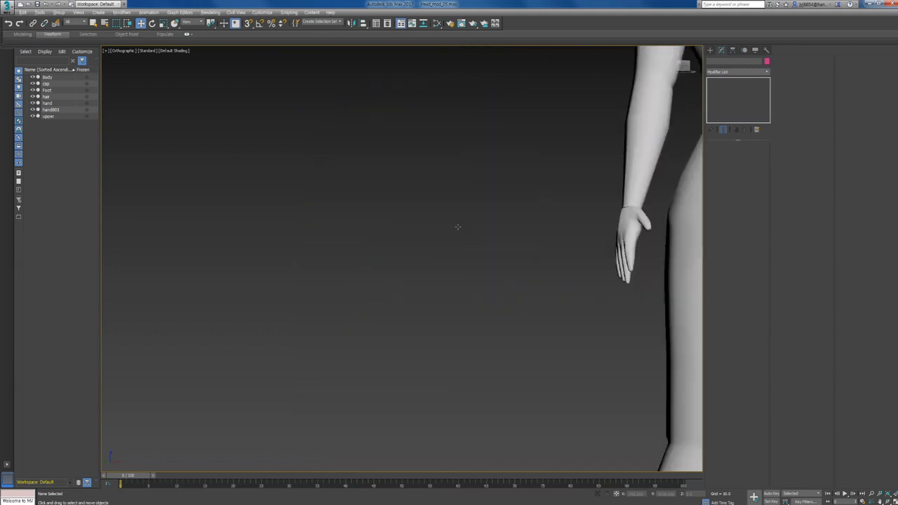
key(x)
key(Escape)
key(z)
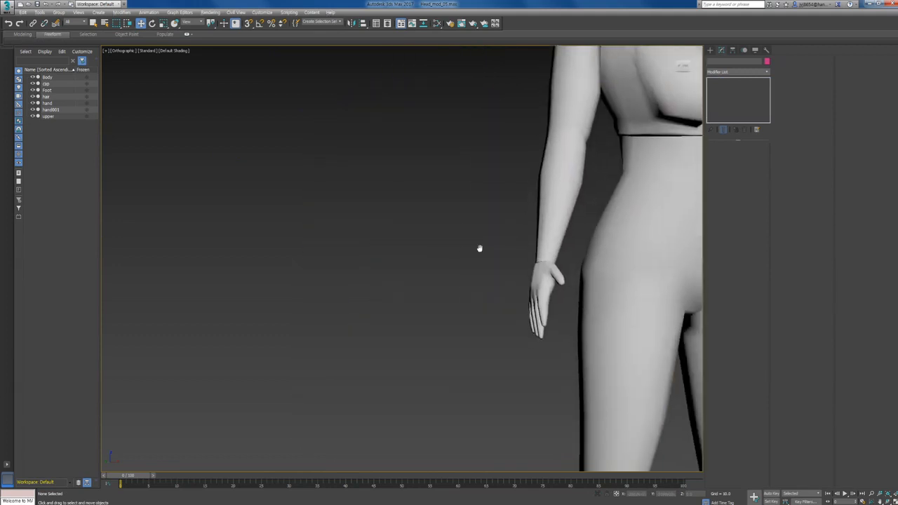
click(421, 173)
key(z)
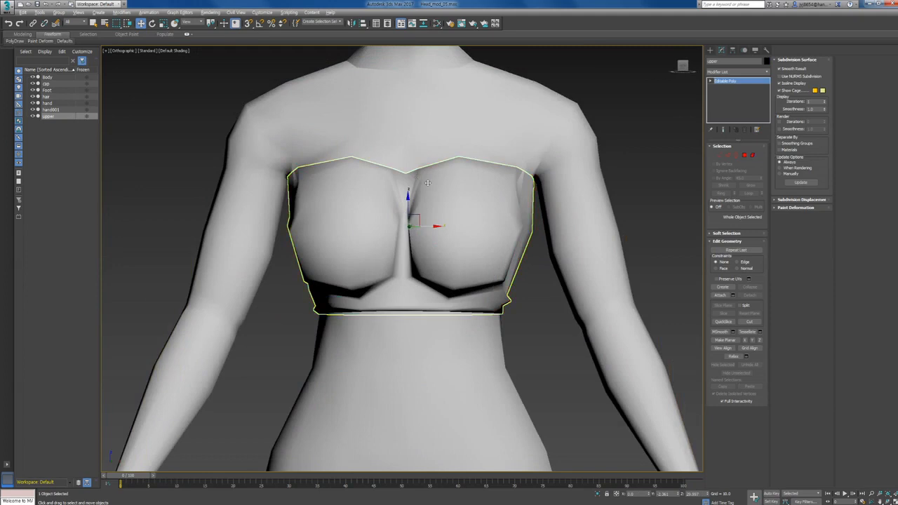
alt+middle_drag(428, 183, 231, 156)
click(178, 50)
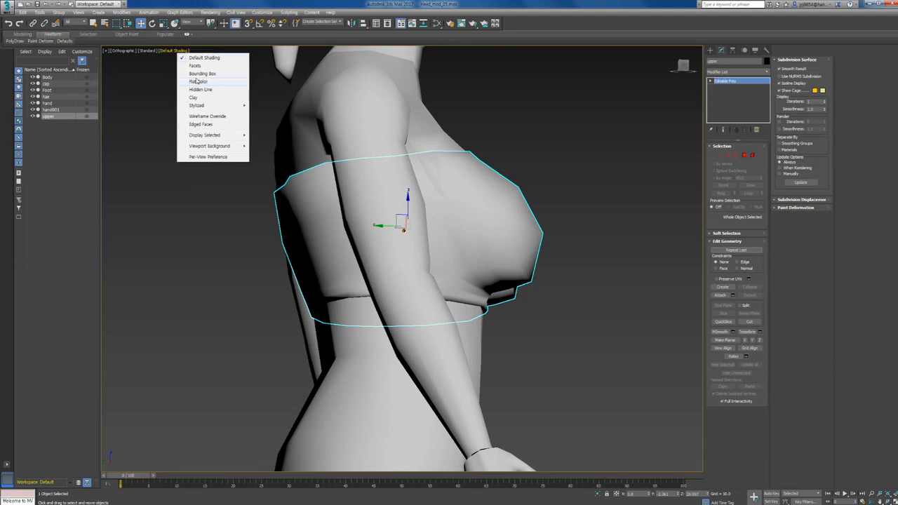
click(206, 124)
Step: Switch to edge editing and select the whole edge loop along the upper garment's bottom hem
mouse_move(309, 134)
alt+middle_down()
mouse_move(366, 137)
mouse_move(407, 108)
mouse_move(405, 88)
mouse_move(404, 137)
alt+middle_up()
key(2)
alt+middle_drag(422, 107, 404, 175)
scroll(432, 204, up, 4)
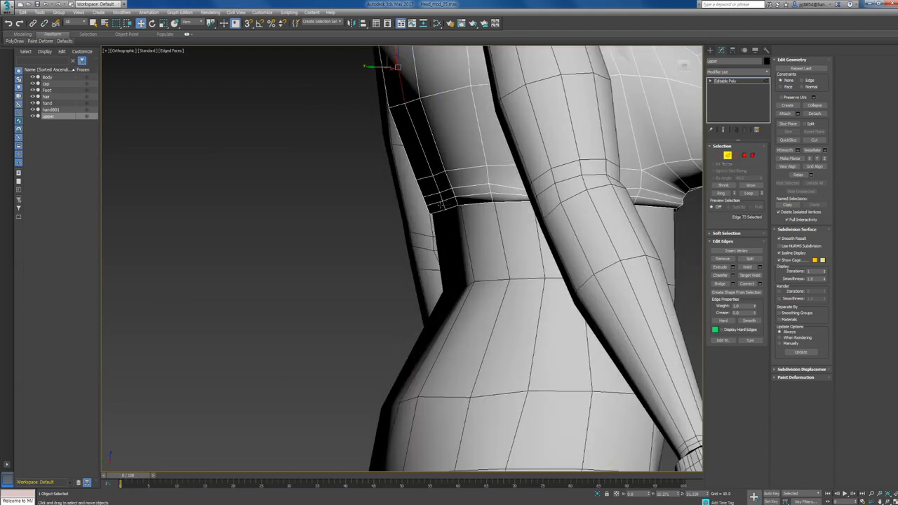
alt+middle_drag(431, 204, 494, 191)
click(459, 186)
ctrl+click(416, 183)
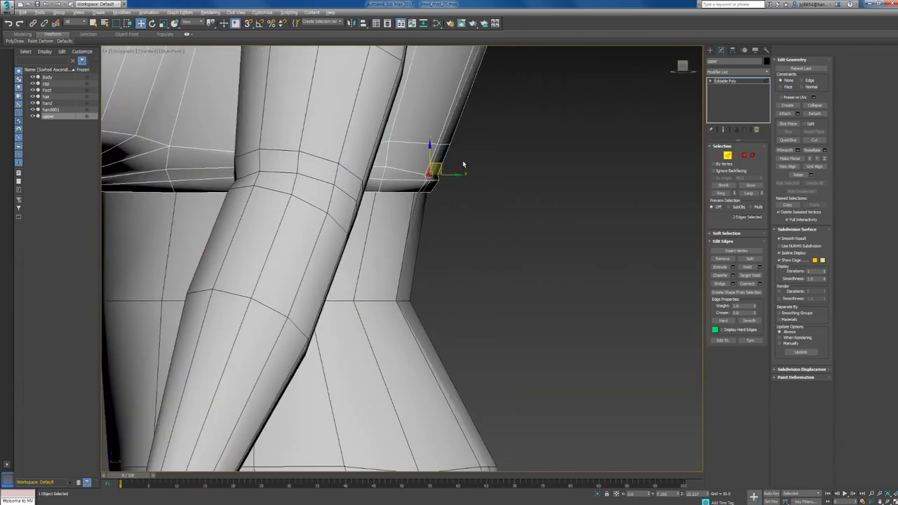
alt+middle_drag(464, 163, 420, 154)
scroll(464, 166, down, 5)
scroll(419, 155, up, 5)
scroll(284, 132, up, 4)
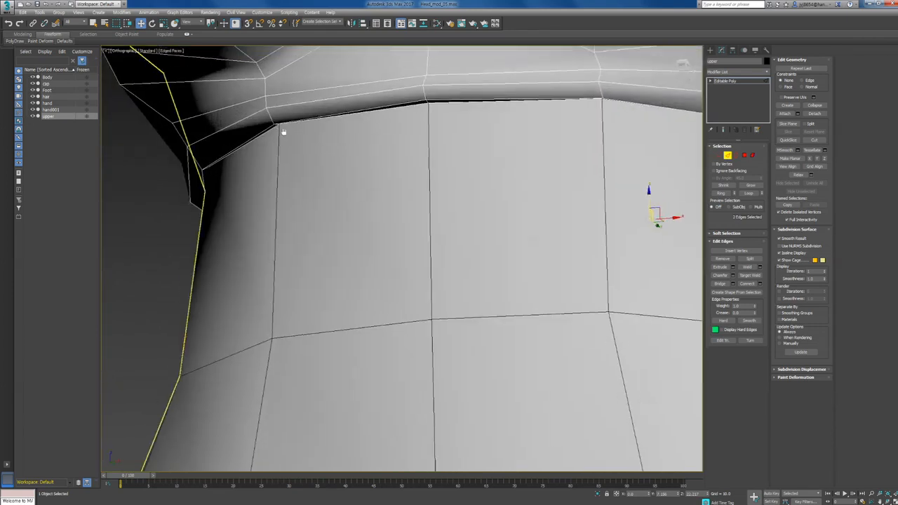
middle_drag(284, 132, 333, 119)
click(305, 149)
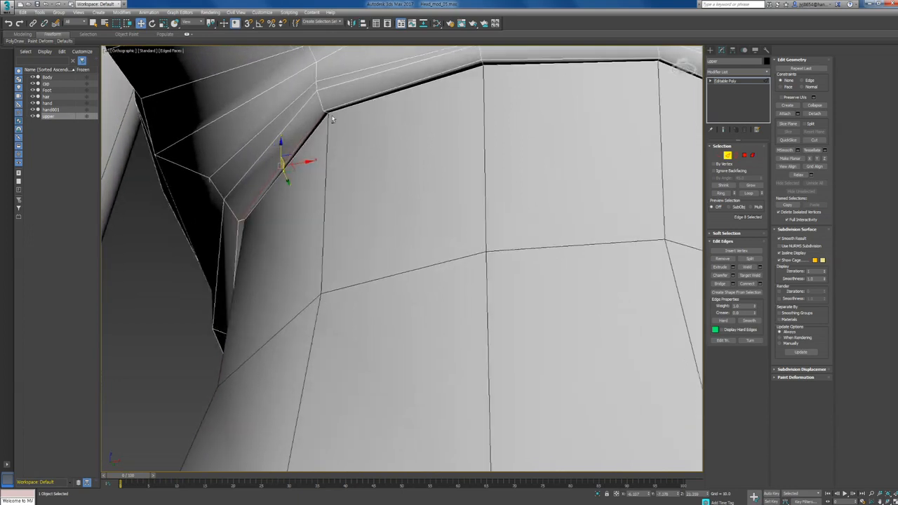
double_click(334, 113)
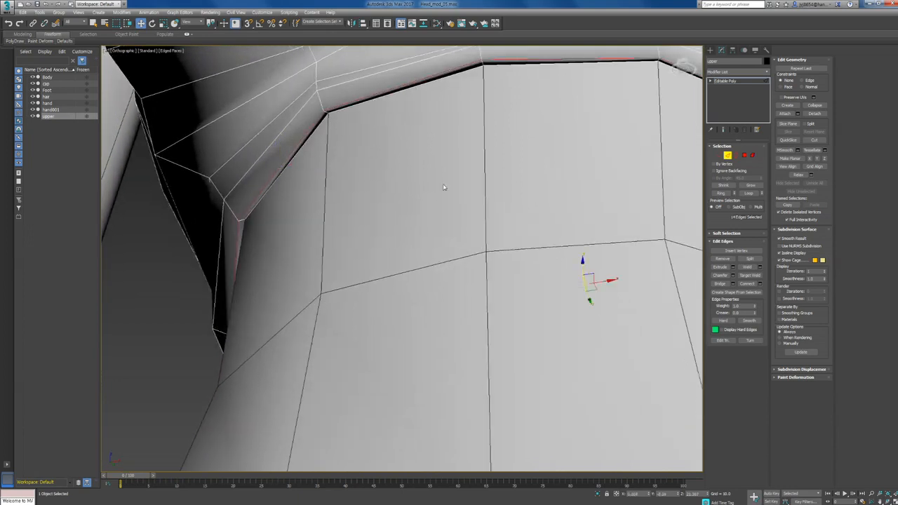
Step: Scale the selected bottom hem loop slightly inward so it fits closely around the waist
alt+middle_drag(443, 187, 568, 303)
drag(567, 291, 566, 291)
scroll(514, 258, down, 3)
scroll(514, 258, down, 2)
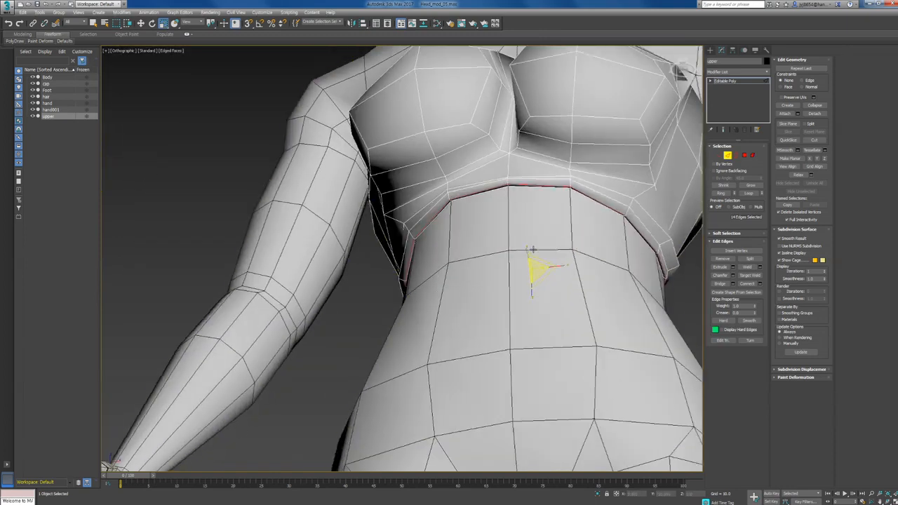
scroll(515, 257, up, 3)
alt+middle_drag(514, 258, 534, 264)
alt+middle_drag(554, 293, 562, 272)
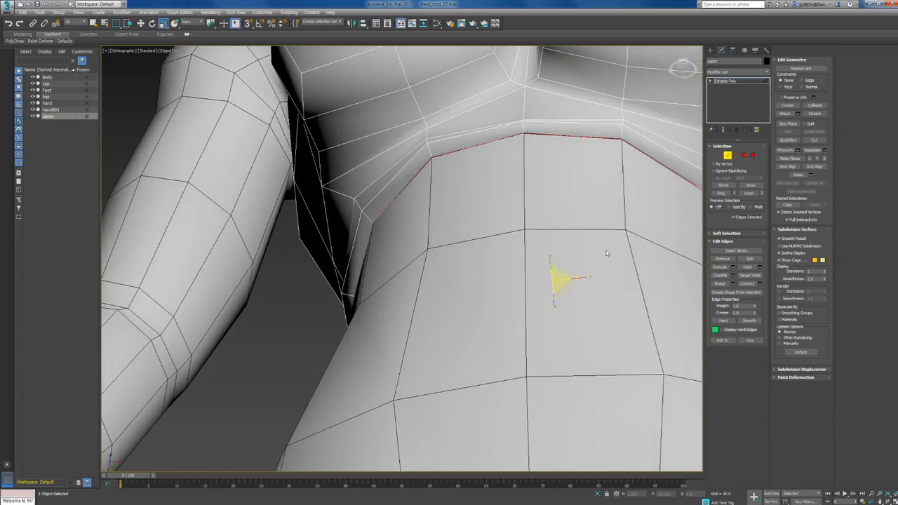
scroll(607, 252, down, 2)
alt+middle_drag(607, 253, 556, 237)
scroll(621, 274, down, 3)
scroll(547, 281, up, 2)
Step: Check the top's shape in the character reference image, and return to the 3ds Max model
key(alt+Tab)
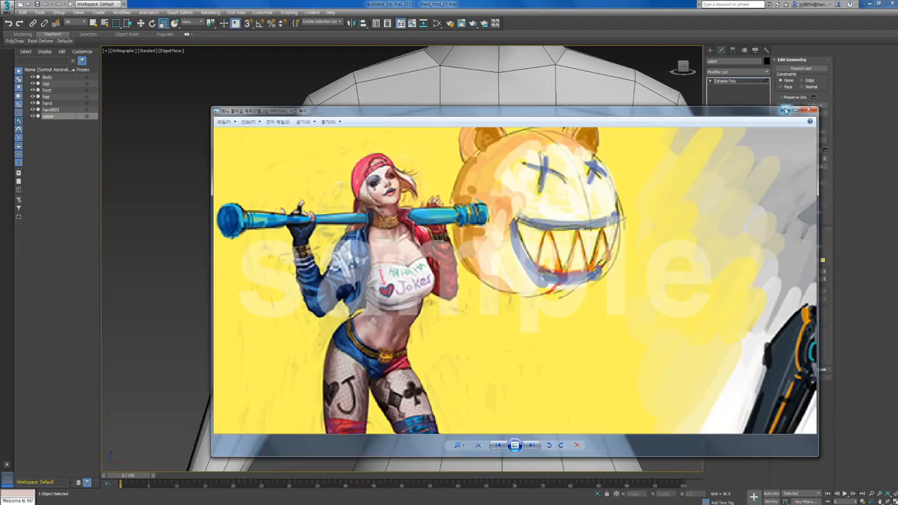
click(787, 111)
scroll(648, 173, up, 2)
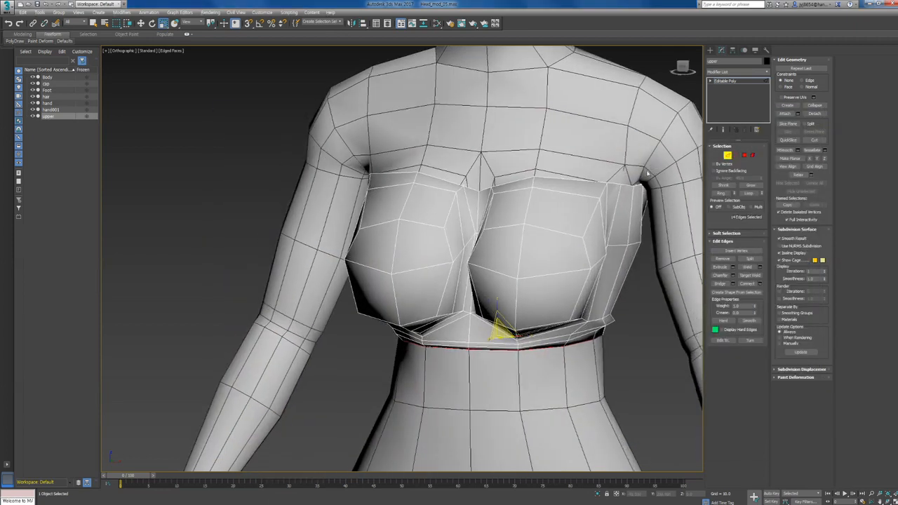
Step: Switch to vertex editing and select the two vertices on the garment's top edge near the armpits, seen from the left view
key(1)
click(635, 184)
alt+middle_drag(635, 184, 499, 169)
scroll(426, 187, up, 5)
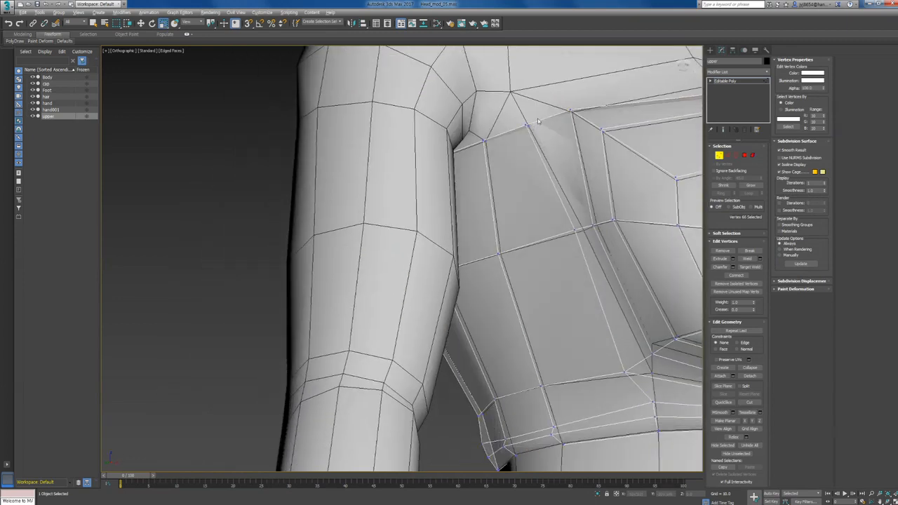
click(529, 127)
alt+middle_drag(530, 129, 551, 149)
key(l)
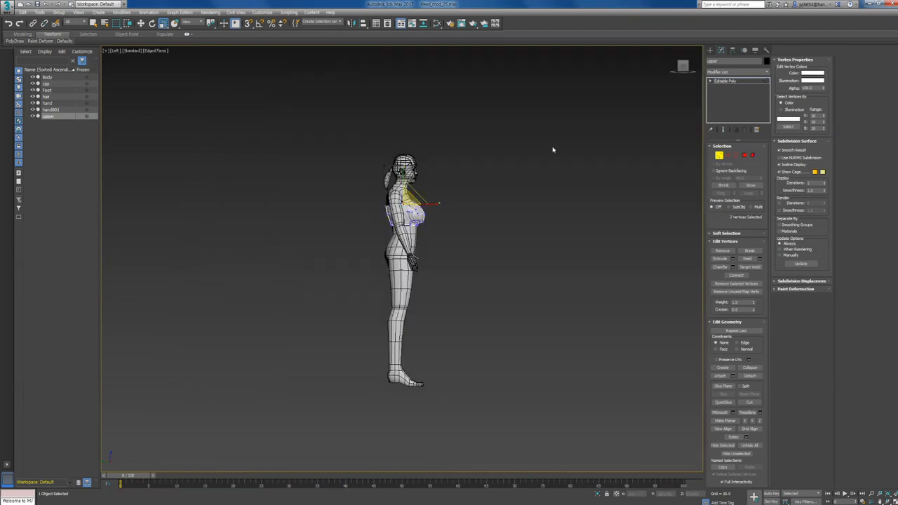
Step: Leave the garment's vertex editing, select the Body object, and make it see-through
click(710, 50)
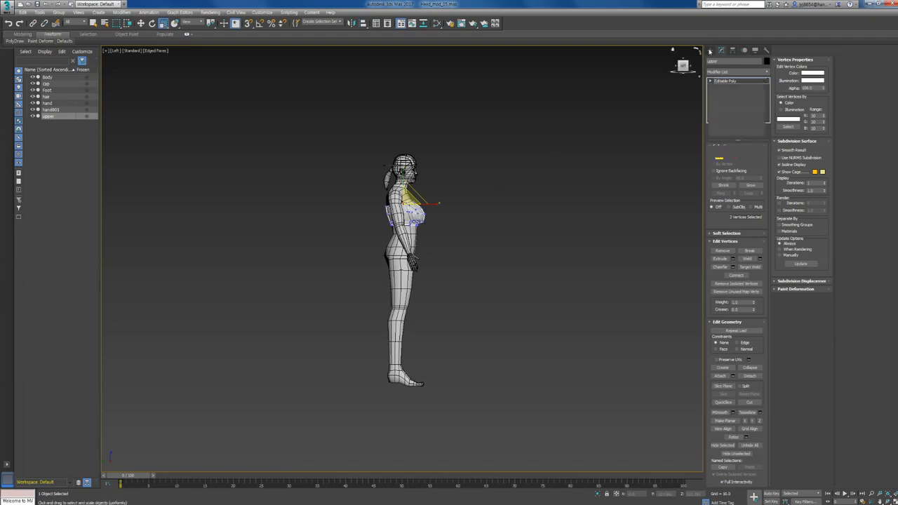
middle_drag(474, 193, 558, 200)
scroll(530, 205, up, 5)
click(407, 188)
key(alt+x)
middle_drag(426, 212, 494, 213)
scroll(494, 214, up, 5)
key(1)
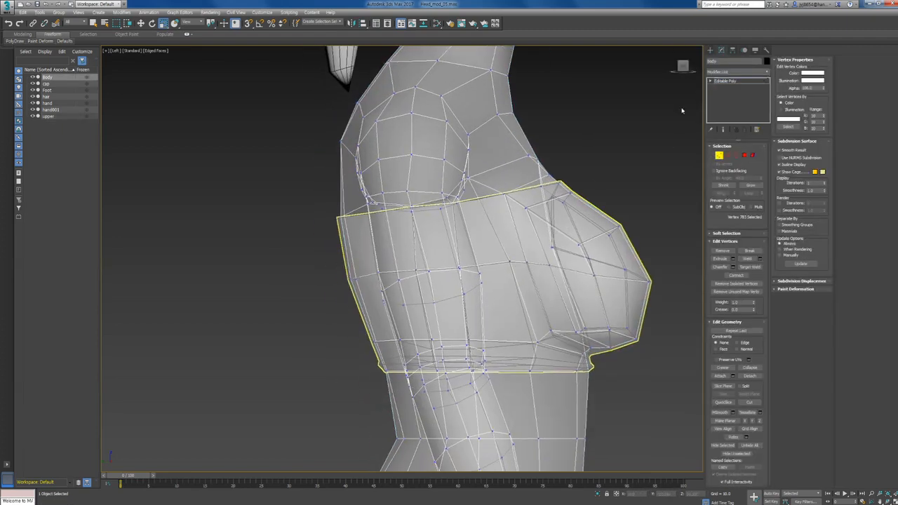
click(710, 50)
Step: Reselect the upper garment, resume vertex editing, and make the garment see-through
click(541, 245)
key(1)
key(alt+x)
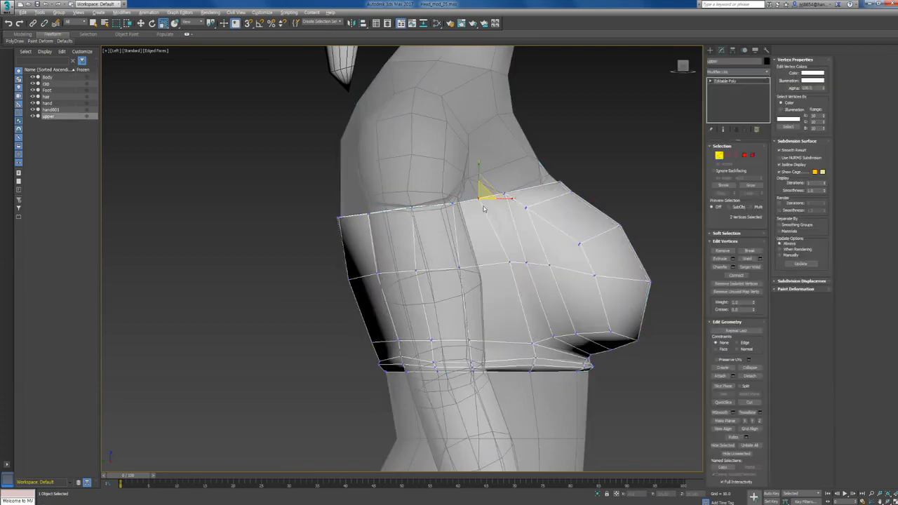
key(alt+x)
Step: Constrain vertex movement to Edge and slide the garment's top-edge vertices below the armpit downward
drag(486, 213, 488, 212)
key(w)
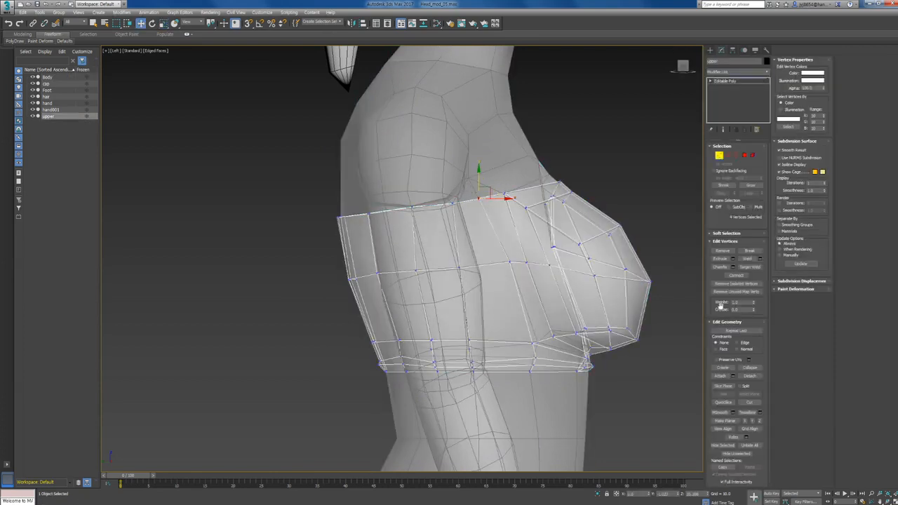
click(746, 344)
scroll(513, 169, up, 3)
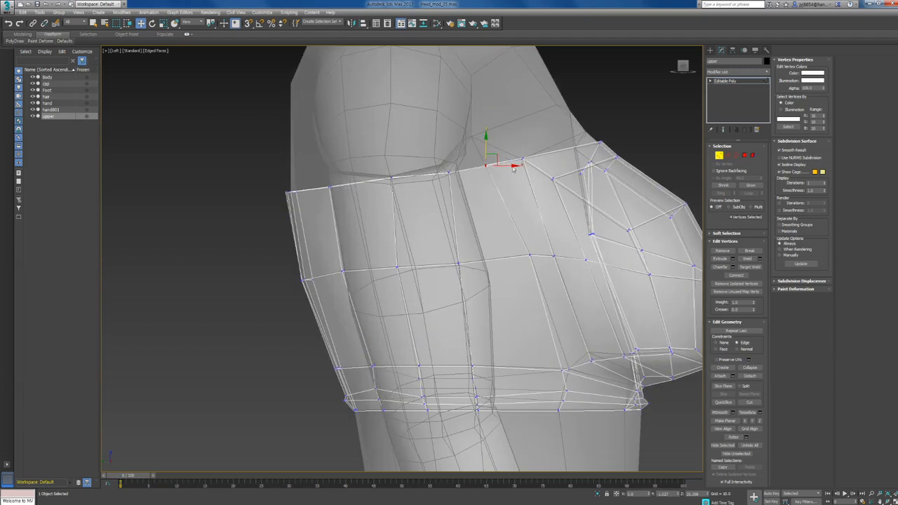
drag(496, 153, 407, 193)
drag(392, 156, 330, 166)
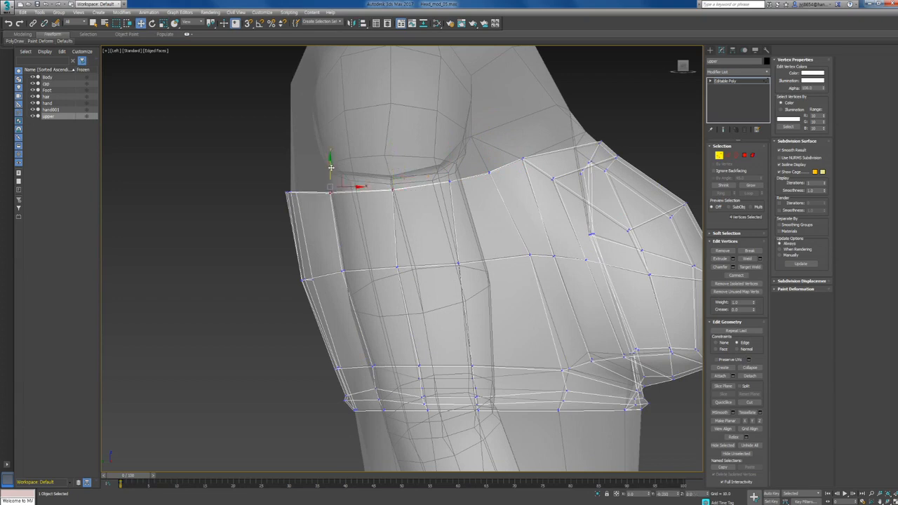
Step: Even out the top edge's curve under the arm and lower its rearmost vertices along their edges
drag(320, 165, 462, 209)
drag(392, 164, 503, 184)
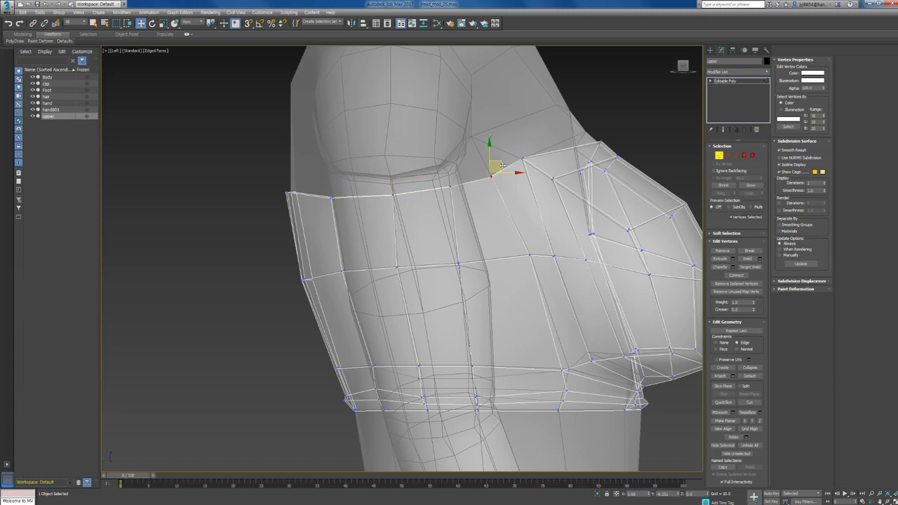
drag(530, 152, 531, 161)
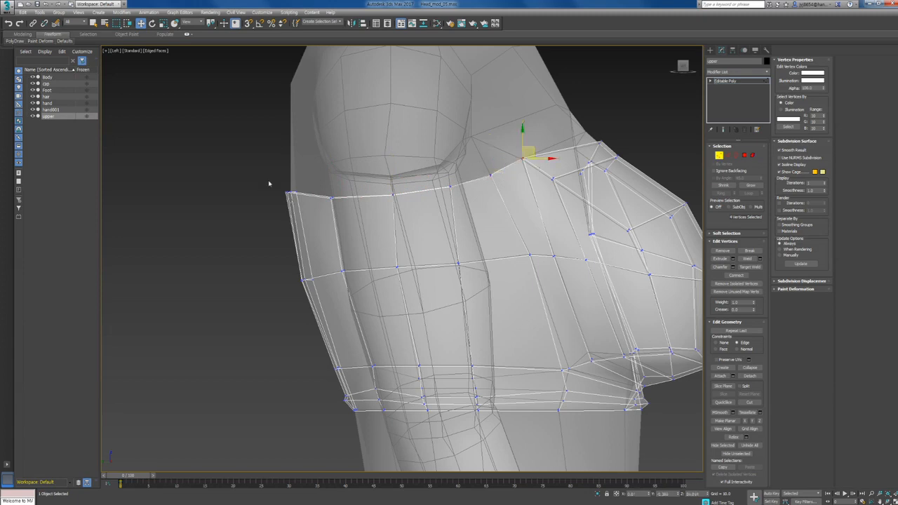
drag(307, 203, 306, 202)
drag(291, 169, 292, 174)
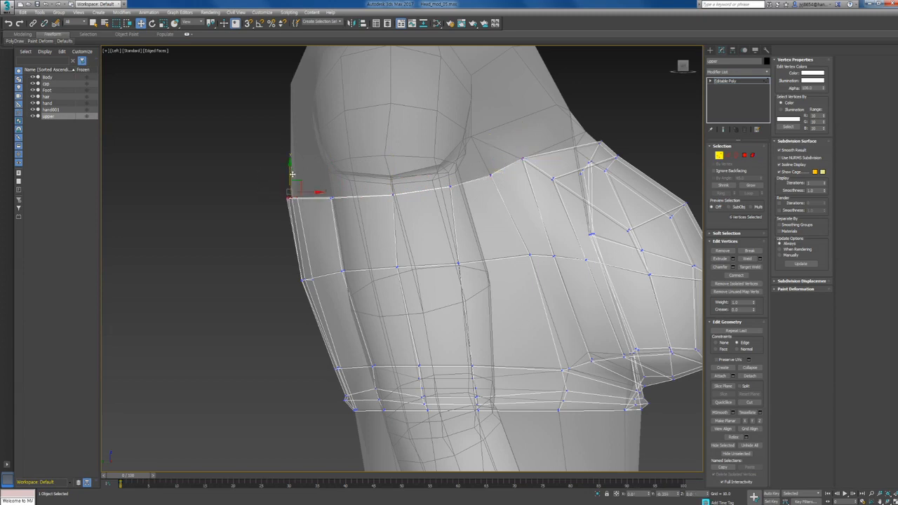
Step: From the left view, lower the top-edge vertices just in front of the armpit to smooth the neckline
alt+middle_drag(491, 219, 417, 243)
scroll(500, 231, down, 4)
scroll(313, 209, up, 2)
key(l)
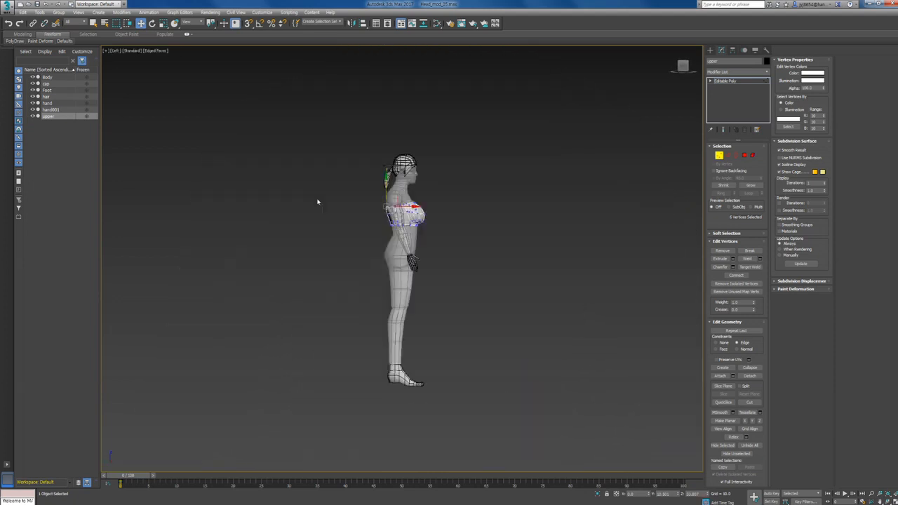
key(z)
scroll(377, 216, down, 5)
scroll(374, 211, down, 6)
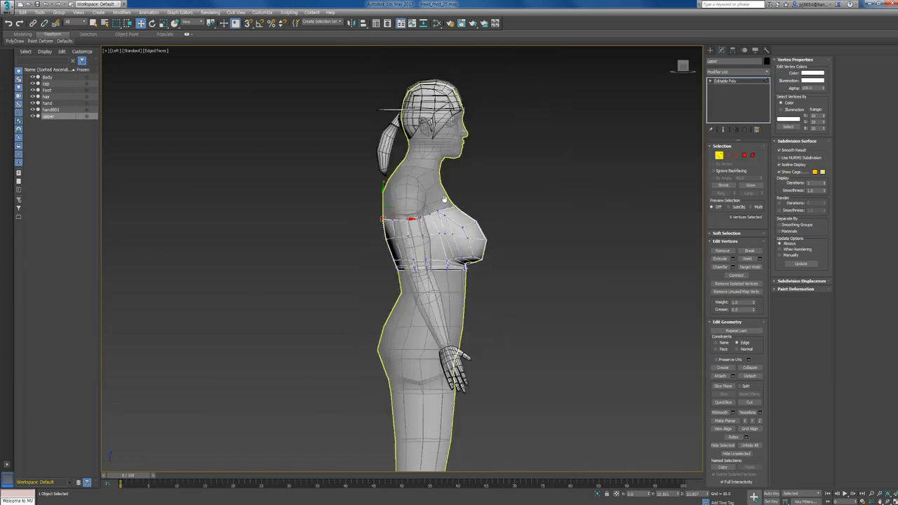
scroll(400, 235, up, 5)
drag(402, 200, 431, 233)
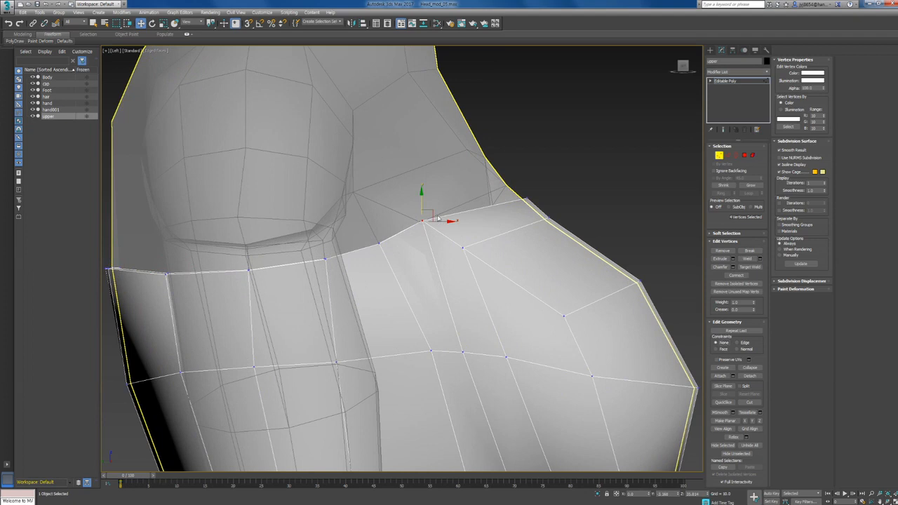
drag(431, 209, 434, 215)
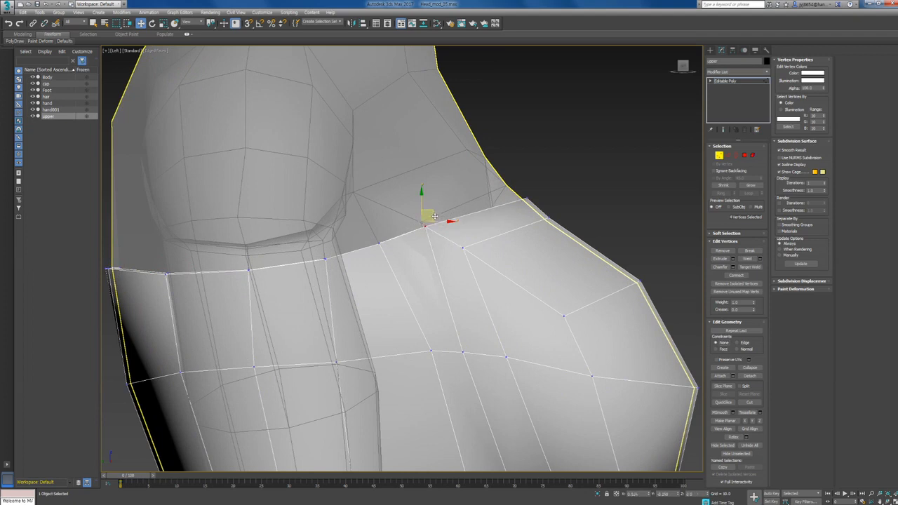
Step: Scale the selected front armpit vertices slightly outward and check the top edge from the side and front
scroll(438, 223, down, 4)
alt+middle_drag(466, 237, 411, 250)
key(r)
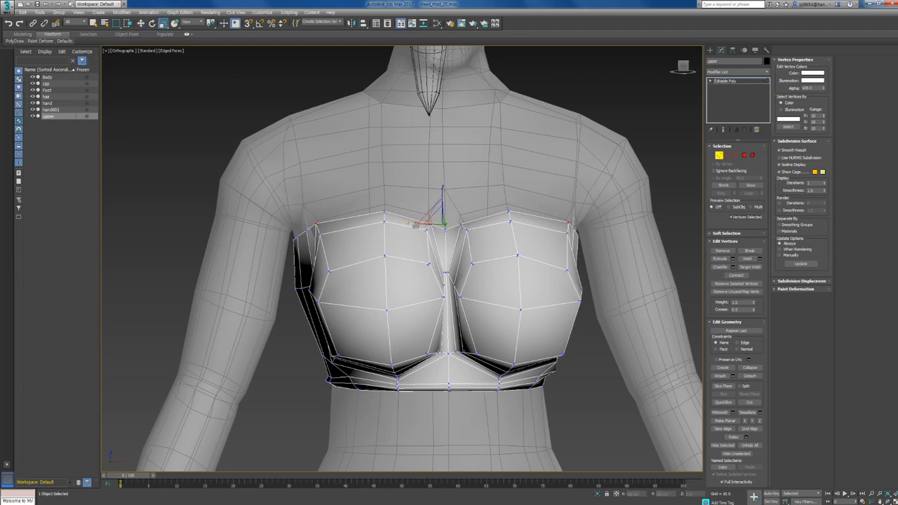
drag(417, 225, 415, 226)
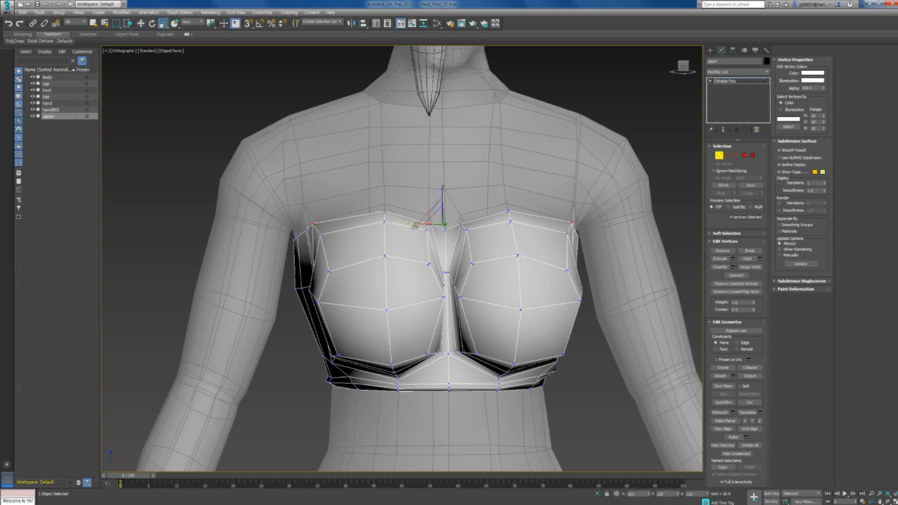
alt+middle_drag(415, 225, 475, 244)
scroll(416, 239, down, 5)
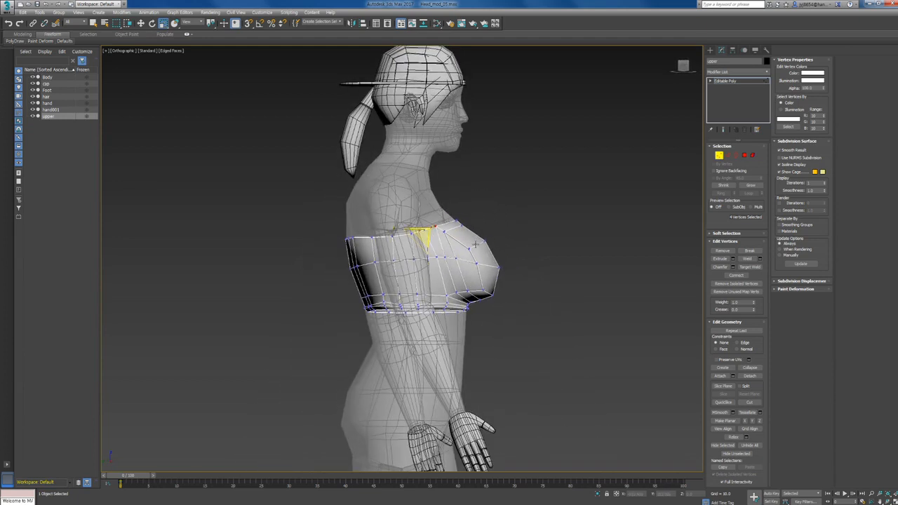
key(l)
scroll(443, 260, up, 10)
alt+middle_drag(365, 293, 381, 229)
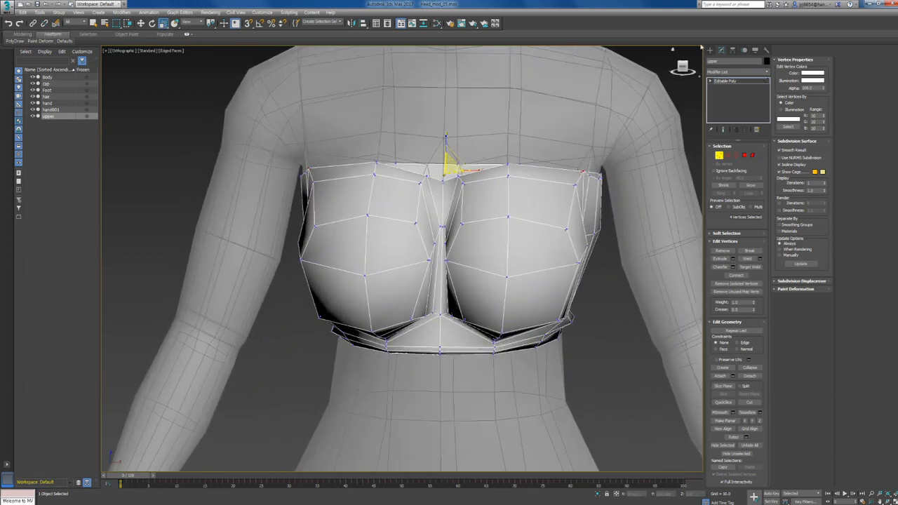
Step: Leave vertex editing, turn off see-through for the Body object, and reselect the upper garment
click(711, 50)
click(579, 87)
scroll(558, 168, down, 5)
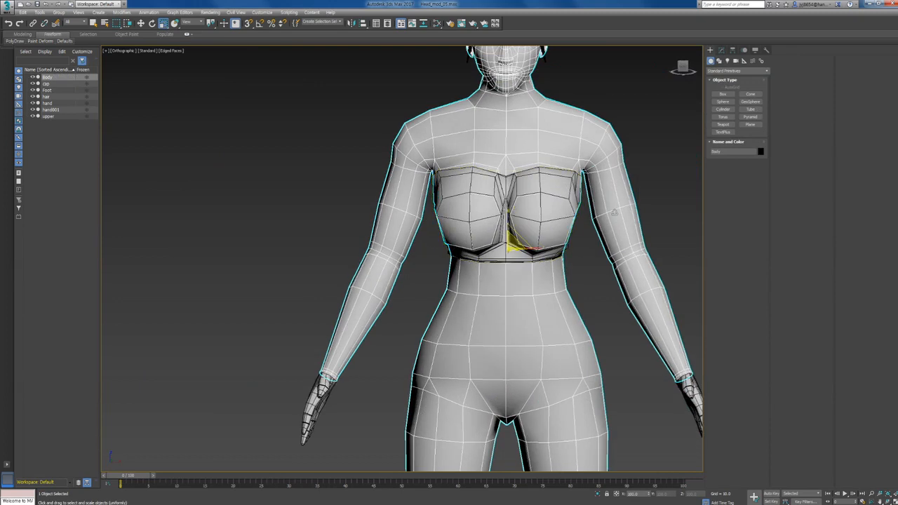
click(663, 169)
click(574, 210)
Step: Isolate the upper garment and select the narrow polygon on the inside of one cup near the centre
alt+middle_drag(588, 216, 625, 199)
scroll(526, 216, up, 3)
scroll(505, 213, up, 4)
mouse_move(487, 195)
alt+middle_down()
mouse_move(505, 212)
mouse_move(518, 202)
mouse_move(560, 207)
mouse_move(511, 212)
mouse_move(533, 195)
mouse_move(493, 181)
alt+middle_up()
scroll(561, 201, up, 4)
scroll(560, 201, down, 2)
scroll(561, 207, down, 4)
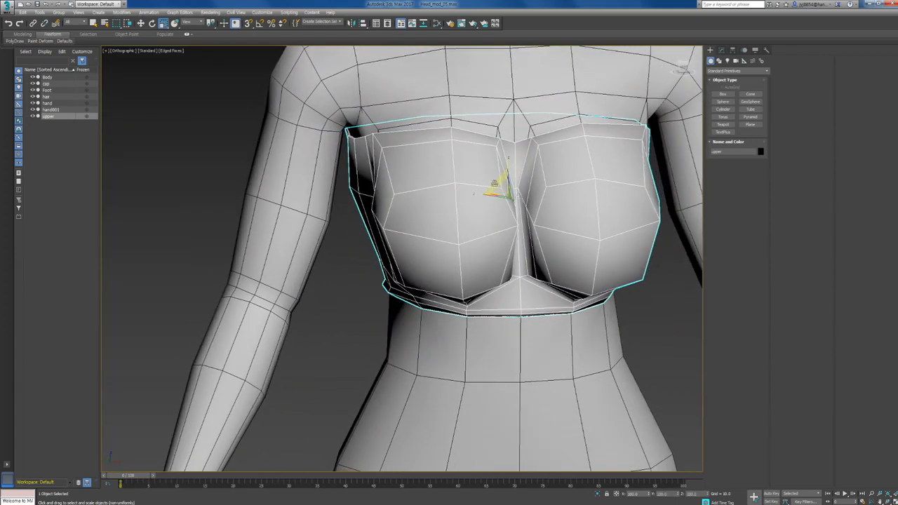
right_click(494, 181)
click(525, 130)
alt+middle_drag(525, 129, 369, 201)
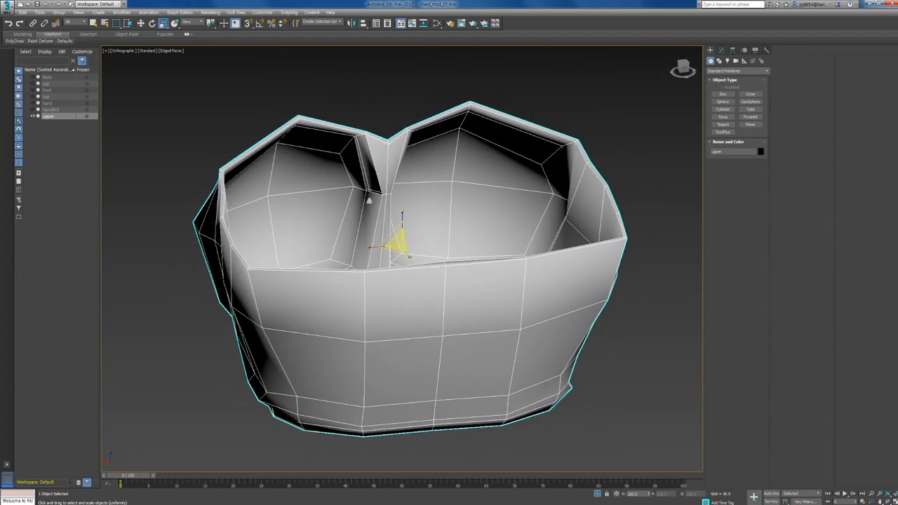
key(4)
click(361, 203)
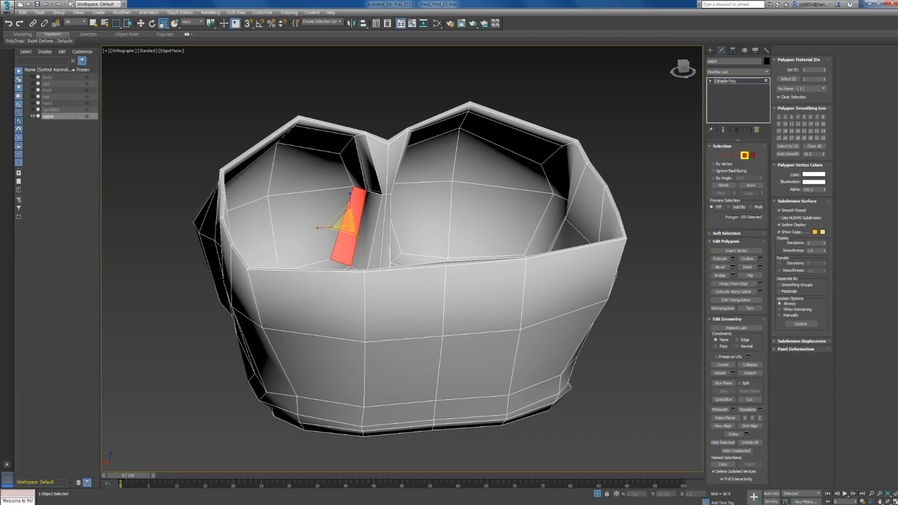
key(alt+Tab)
drag(149, 149, 210, 131)
click(207, 140)
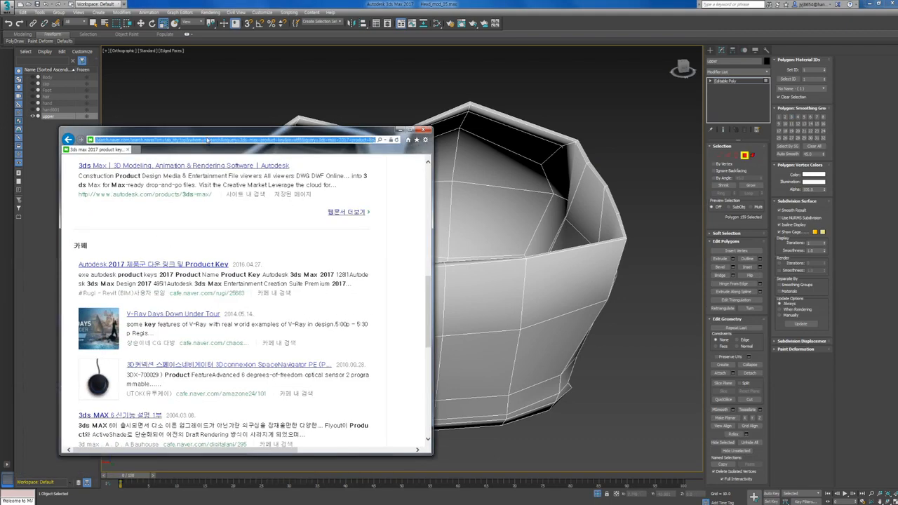
text(www.google.co.kr/)
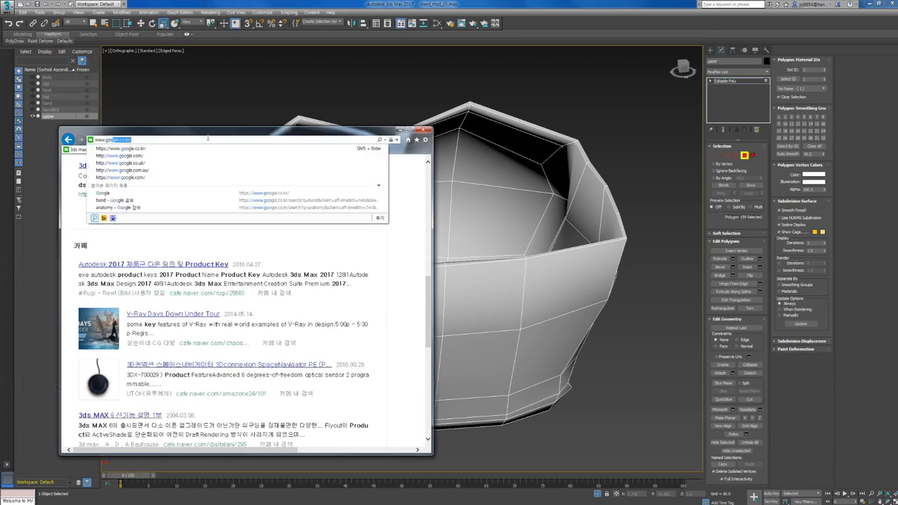
key(Return)
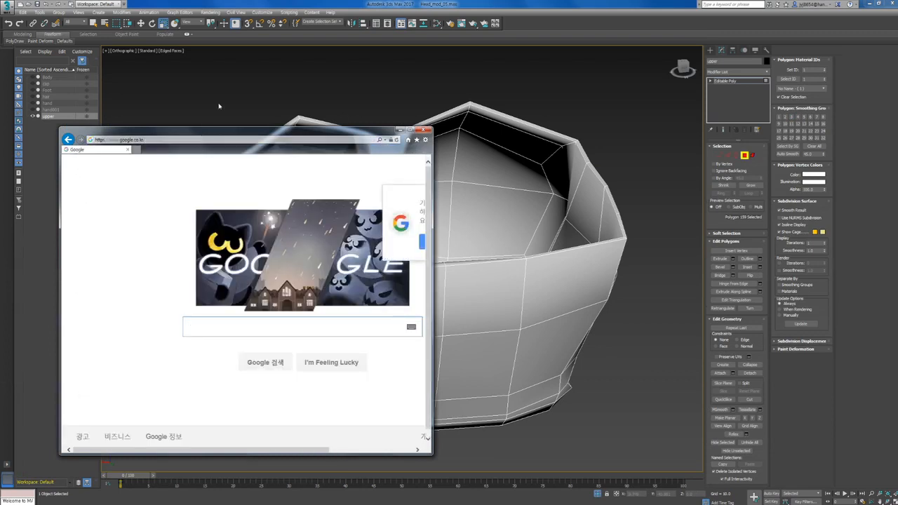
Step: Maximise the browser window and run a Google image search for "청바지"
drag(257, 135, 337, 0)
text(d)
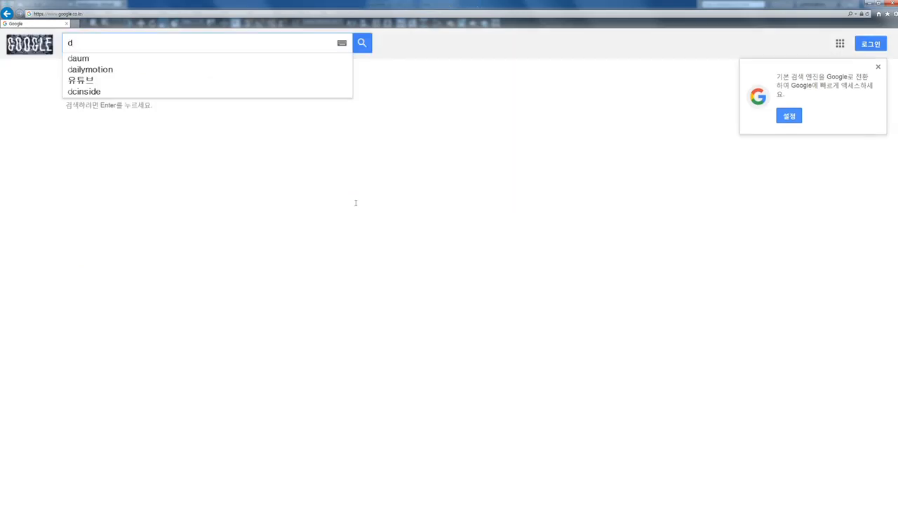
key(BackSpace)
text(c)
key(BackSpace)
key(Hangul)
text(ㅊ)
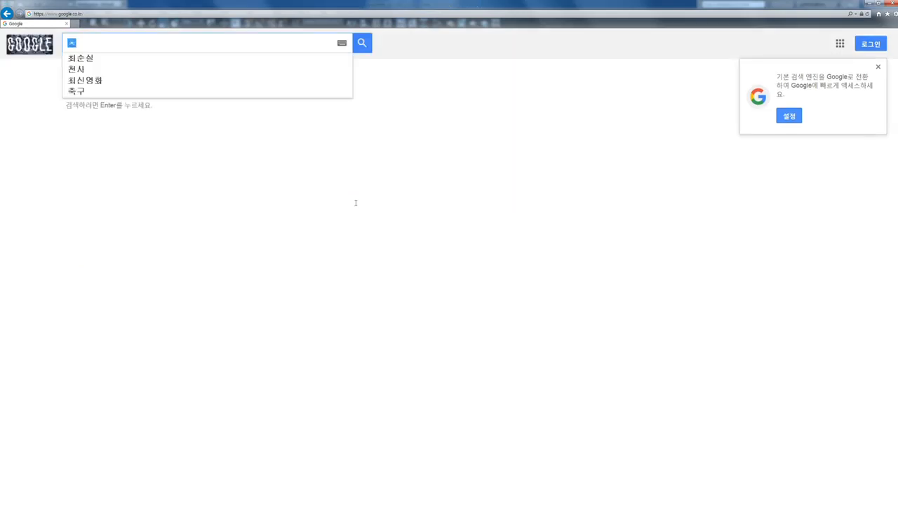
text(ㅓㅇㅂㅏㅈㅣ)
key(Return)
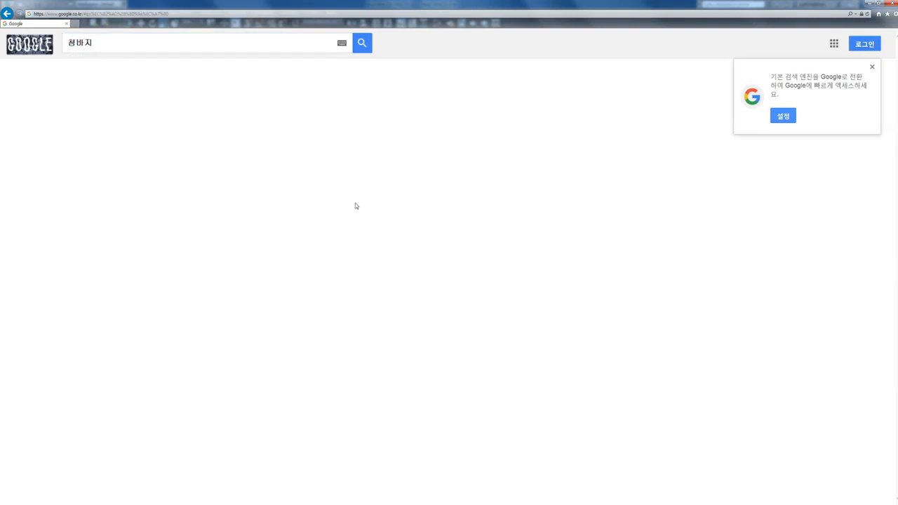
click(113, 81)
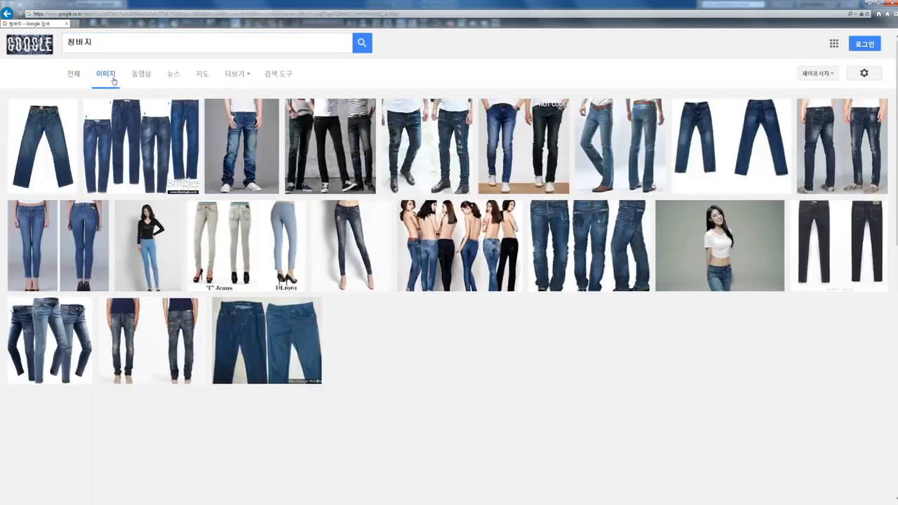
Step: Open the Wikipedia photo of blue jeans at full size, enlarge it to examine the fabric folds, and close it
click(266, 153)
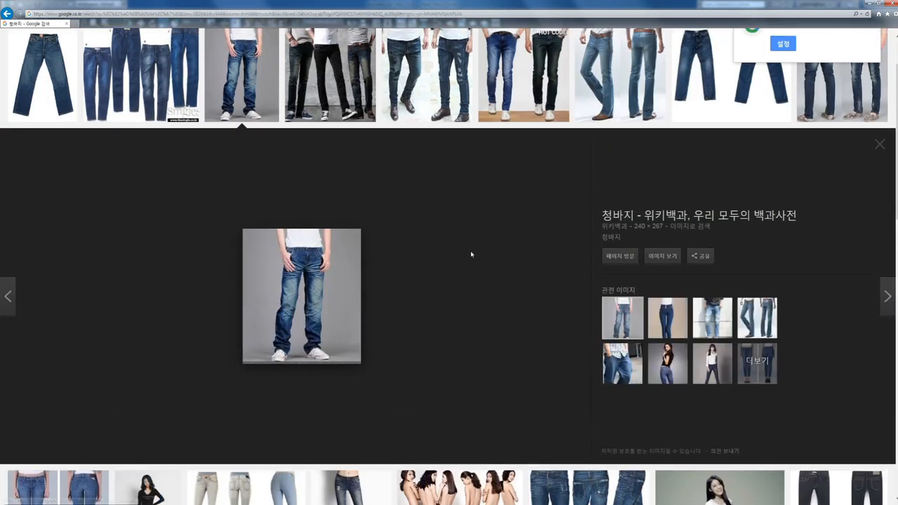
click(668, 261)
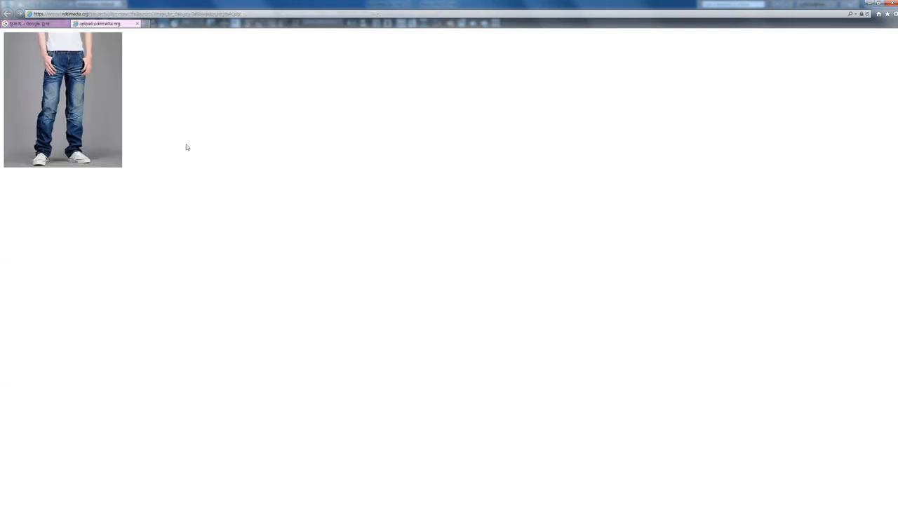
ctrl+scroll(90, 104, up, 6)
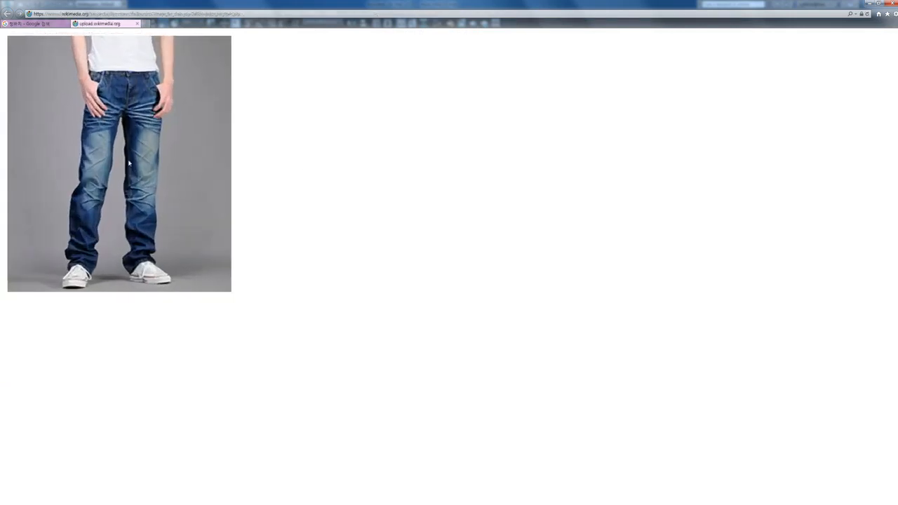
ctrl+scroll(150, 187, up, 1)
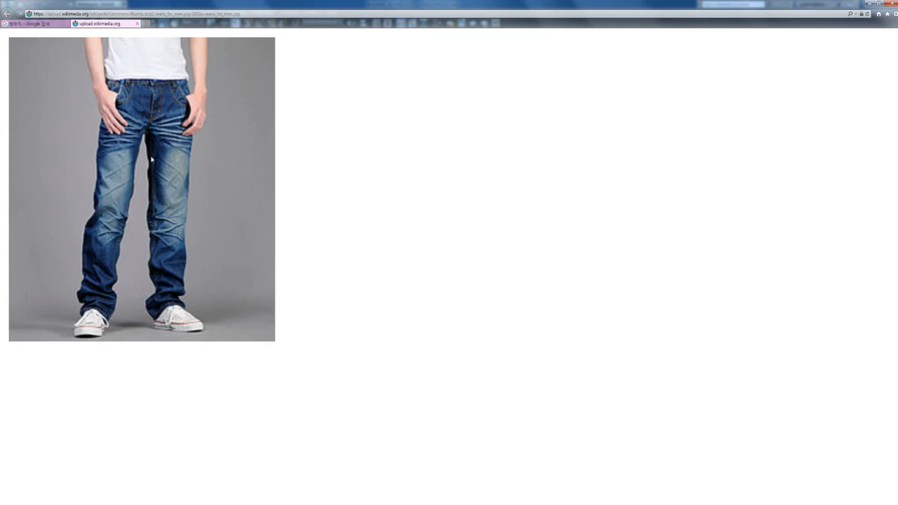
click(137, 24)
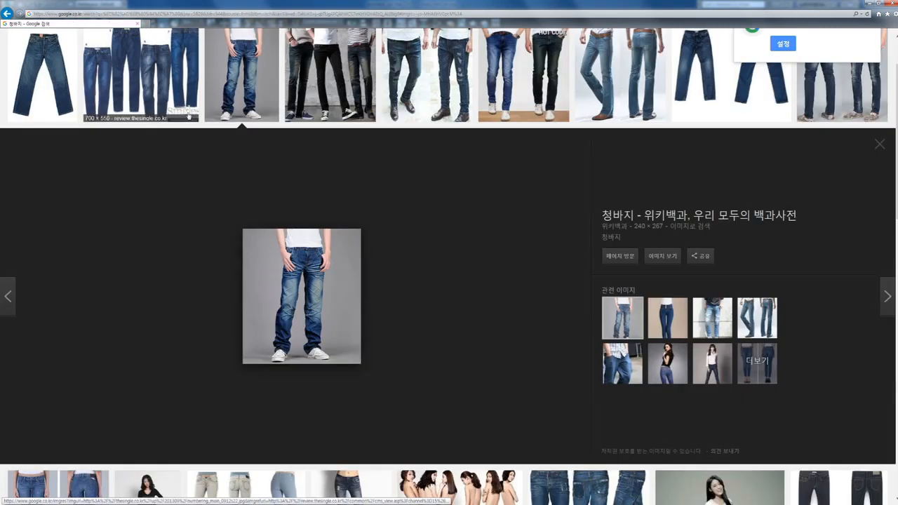
Step: Search the images for "cloth" and preview the green knitted short-sleeved dress
click(130, 41)
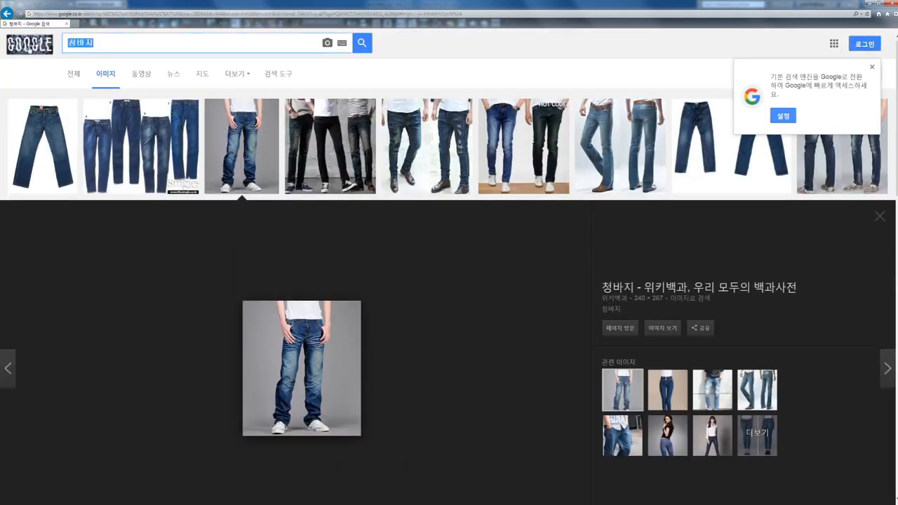
text(cloth)
key(Return)
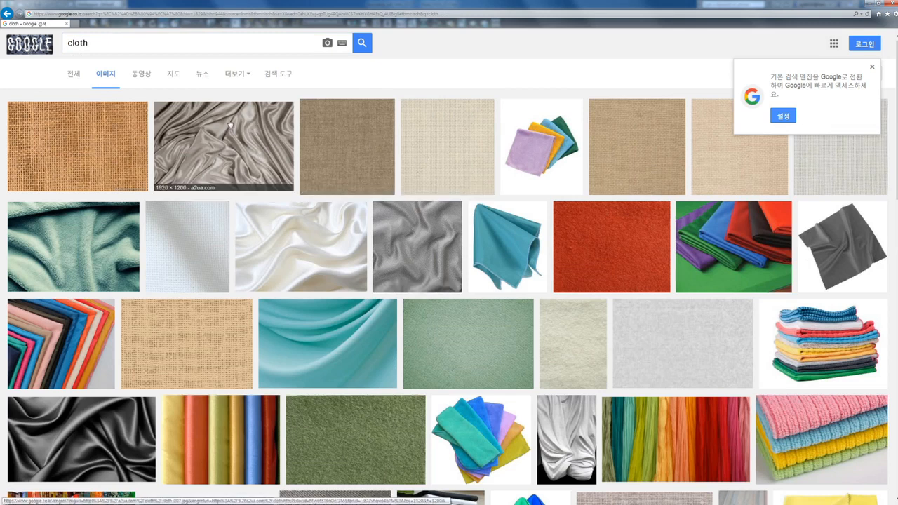
scroll(275, 176, down, 3)
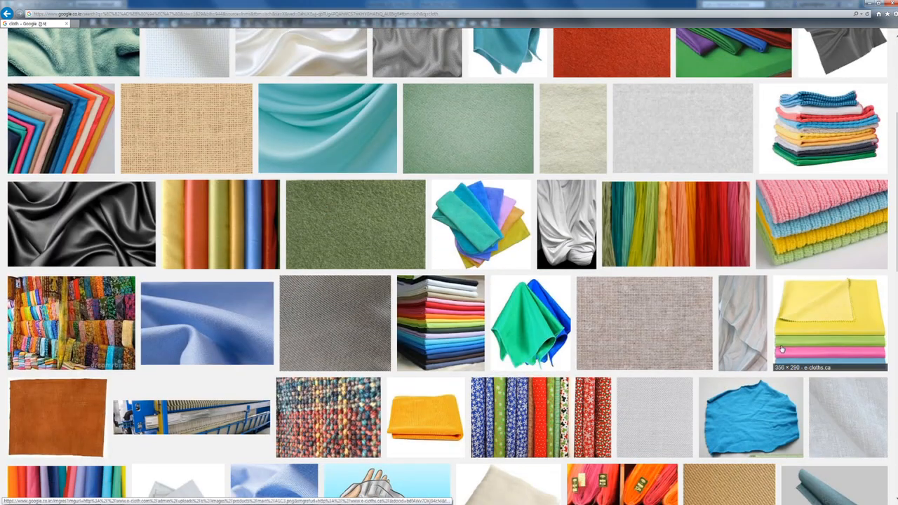
scroll(800, 362, down, 4)
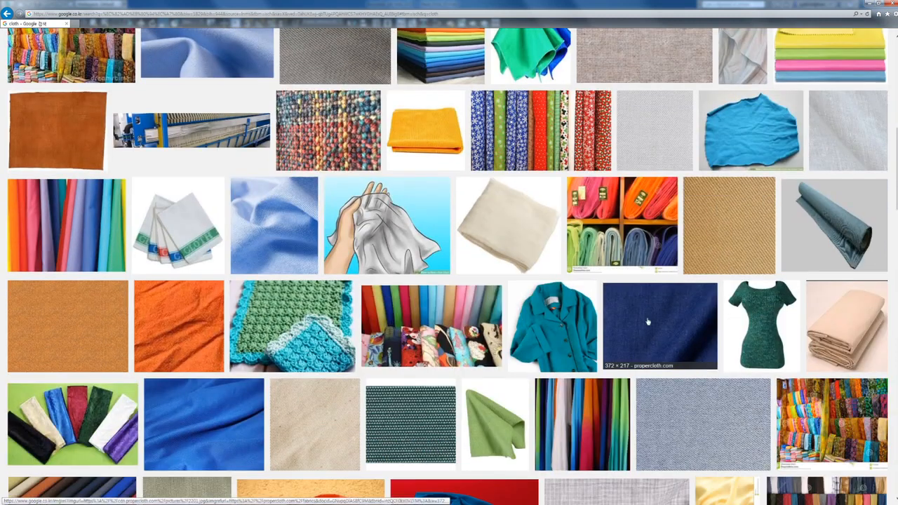
scroll(348, 355, down, 1)
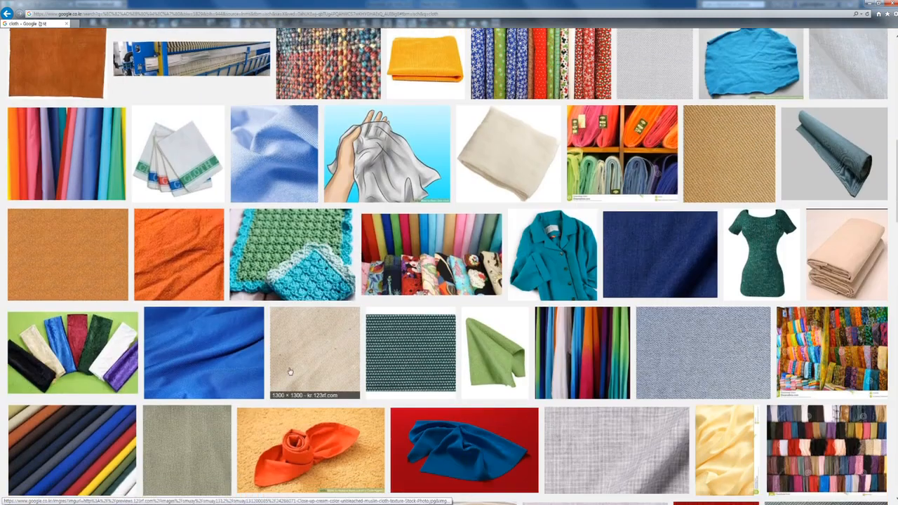
click(772, 262)
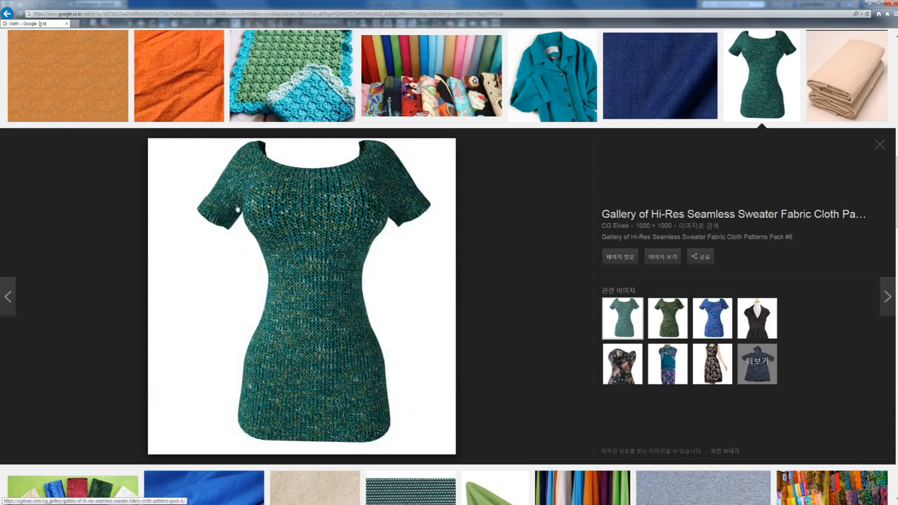
Step: Browse further through the cloth images for fabric references and switch back to 3ds Max
scroll(362, 342, down, 6)
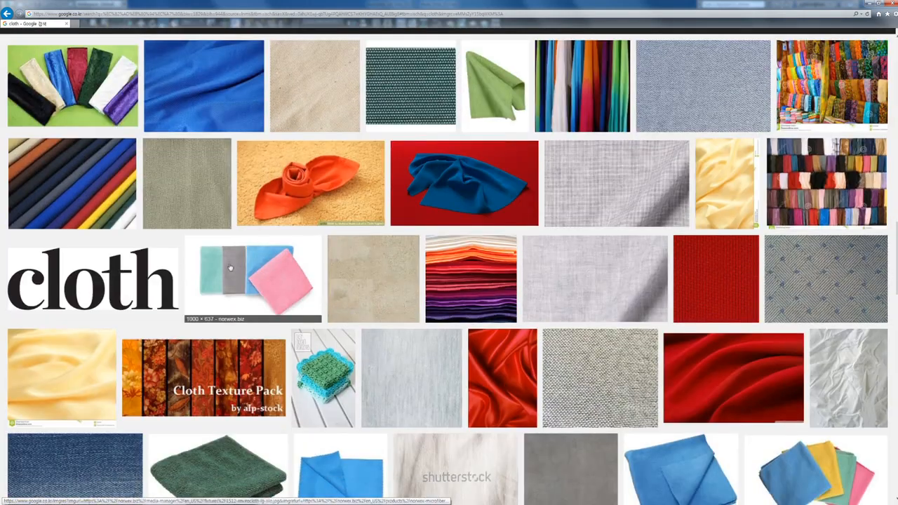
scroll(421, 362, down, 4)
scroll(421, 361, down, 4)
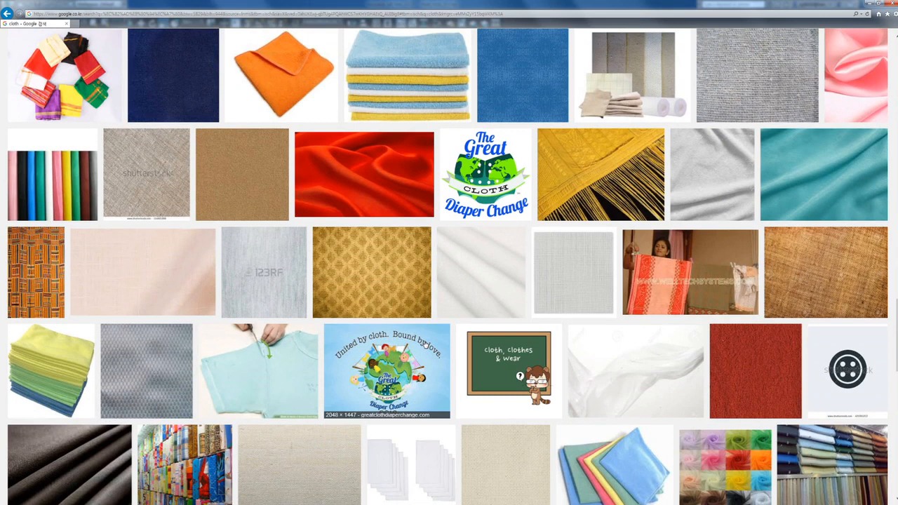
scroll(424, 344, down, 1)
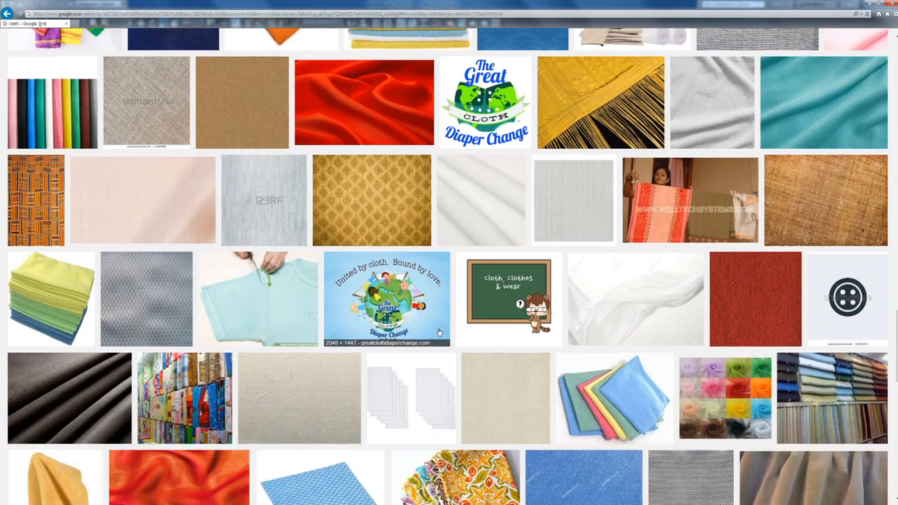
scroll(212, 251, down, 6)
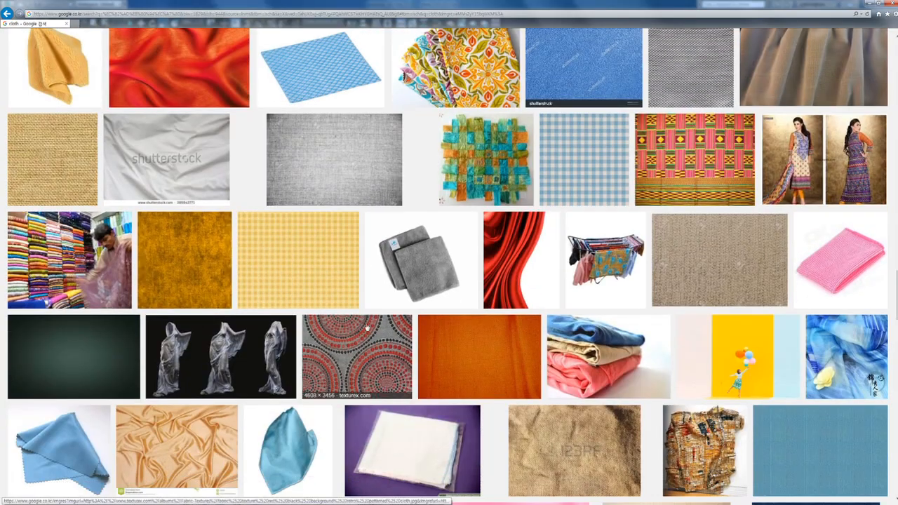
scroll(358, 361, down, 2)
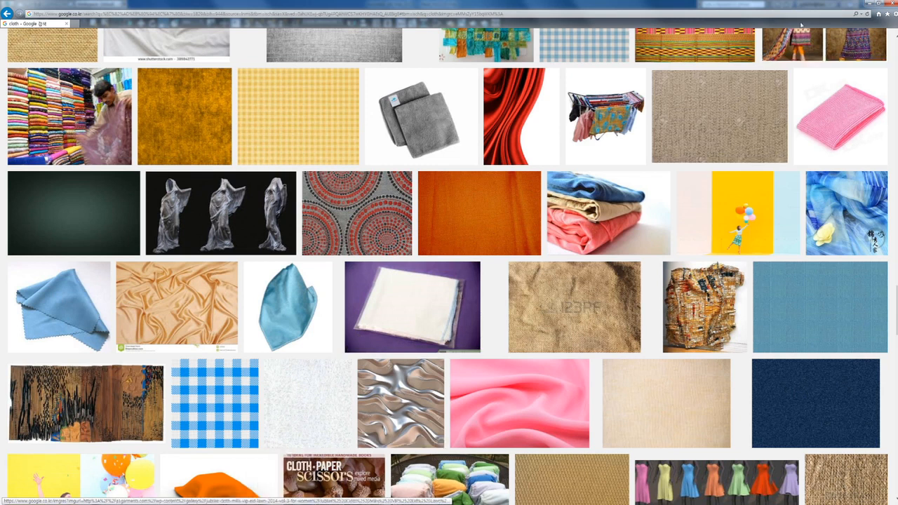
click(869, 4)
Step: Extend the selection along the adjoining band of inner lining polygons in the cups and delete it
alt+middle_drag(437, 269, 391, 232)
ctrl+click(372, 214)
shift+click(389, 213)
key(Delete)
Step: Select the two rows of inner lining polygons across both cups, eight polygons in all, and delete them
click(402, 223)
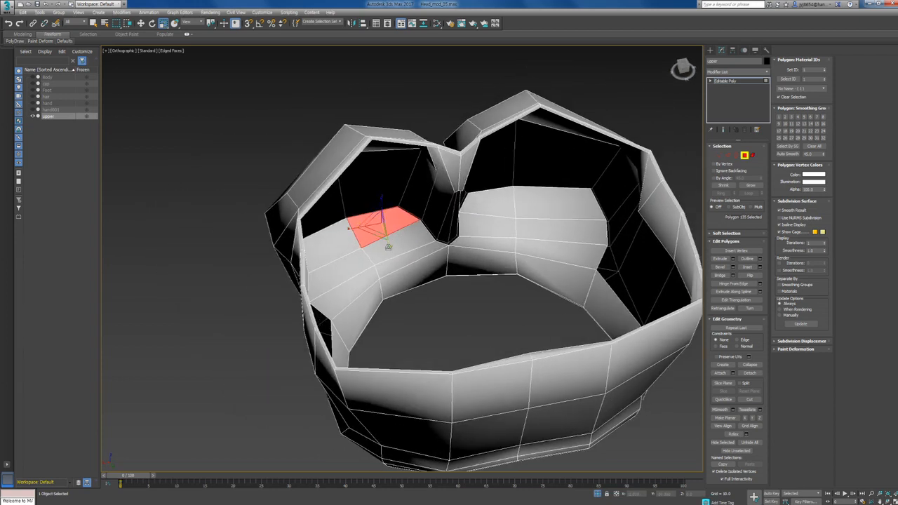
ctrl+click(404, 228)
ctrl+click(354, 246)
ctrl+click(321, 274)
alt+middle_drag(388, 264, 488, 253)
ctrl+click(488, 240)
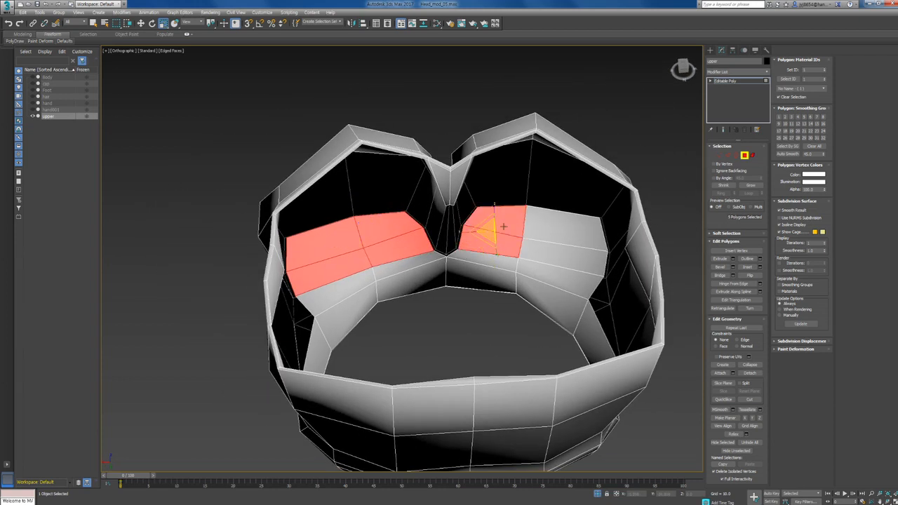
ctrl+click(507, 234)
ctrl+click(568, 228)
ctrl+click(565, 257)
key(Delete)
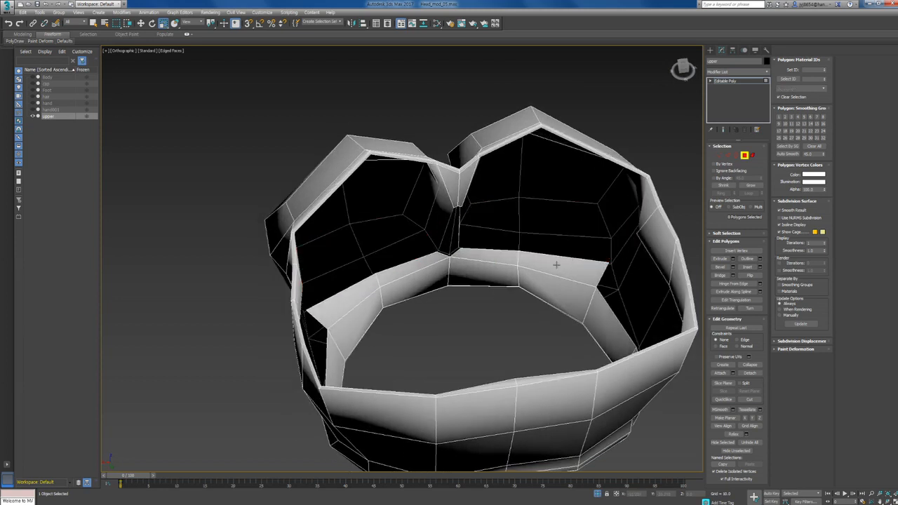
Step: Delete the remaining narrow row of inner polygons running beneath both cups, just above the hem lining
click(555, 263)
alt+middle_drag(555, 262, 483, 257)
ctrl+click(477, 260)
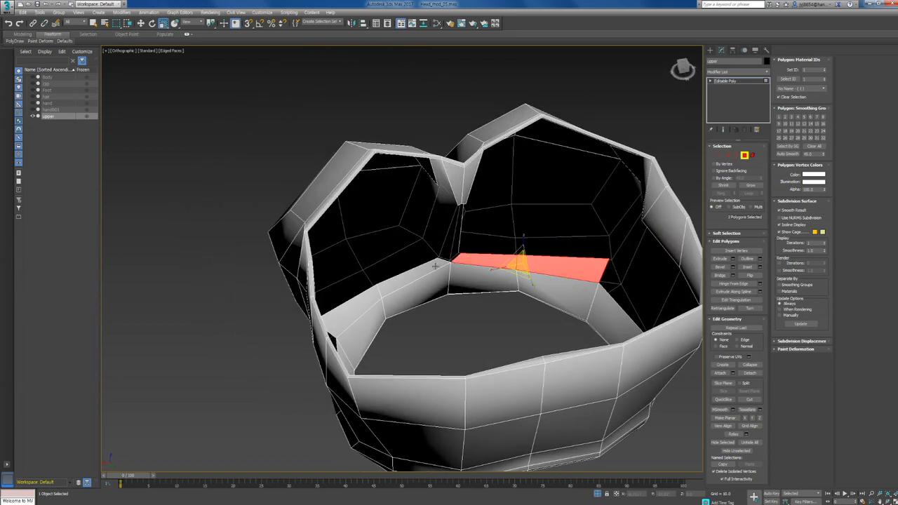
ctrl+click(431, 268)
ctrl+click(351, 303)
alt+middle_drag(376, 291, 421, 289)
key(Delete)
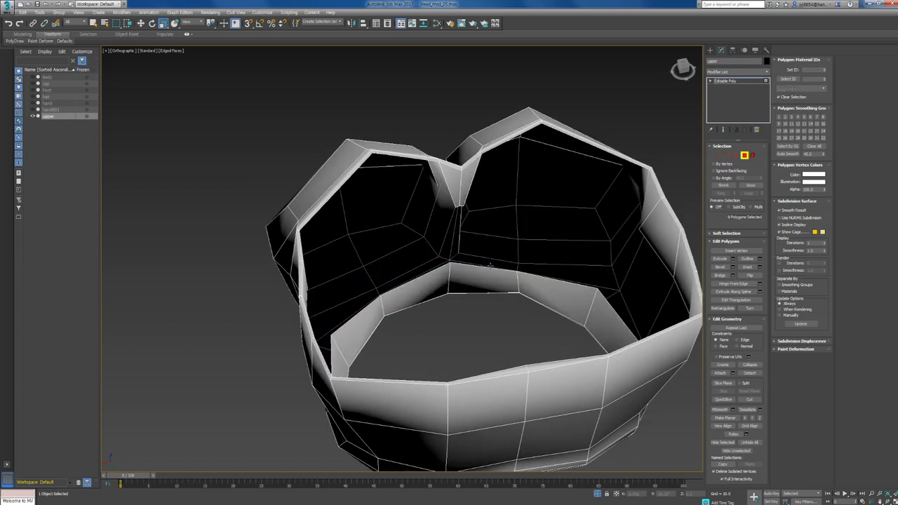
Step: Select the four large lining polygons in the upper part of both cups and delete them
key(2)
click(493, 268)
alt+middle_drag(512, 276, 461, 281)
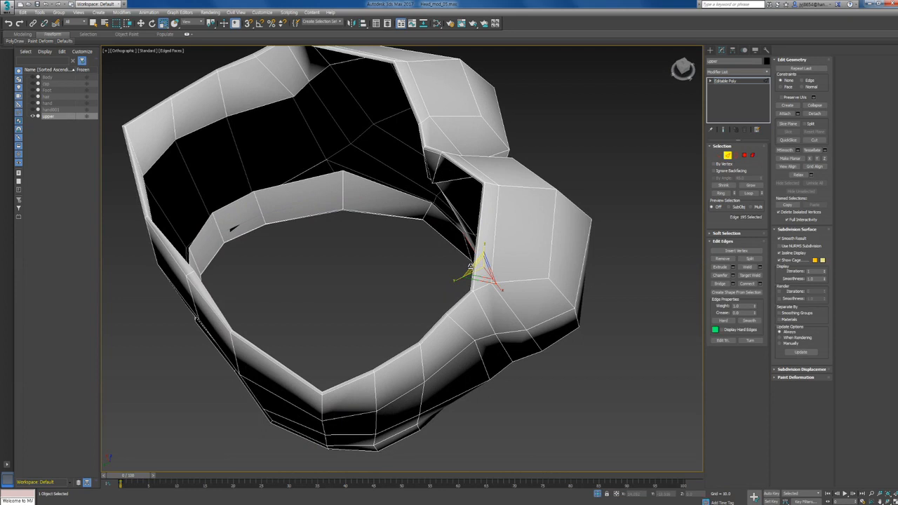
alt+middle_drag(233, 228, 295, 151)
key(4)
click(373, 175)
ctrl+click(317, 177)
ctrl+click(566, 154)
ctrl+click(517, 156)
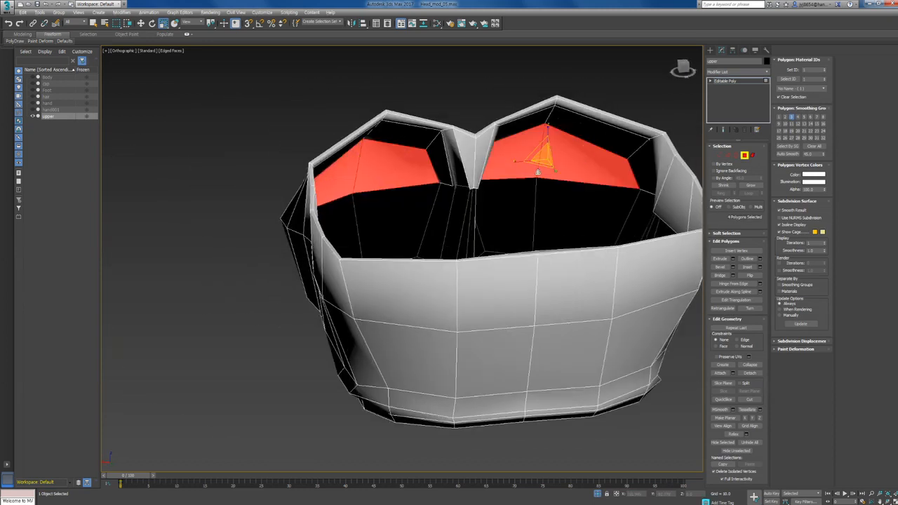
key(Delete)
Step: Try to delete the lining polygons just inside the top rim and inner side of both cups
click(600, 138)
alt+middle_drag(634, 152, 531, 175)
ctrl+click(409, 139)
ctrl+click(539, 180)
alt+middle_drag(386, 176, 264, 140)
ctrl+click(334, 176)
ctrl+click(317, 148)
ctrl+click(233, 152)
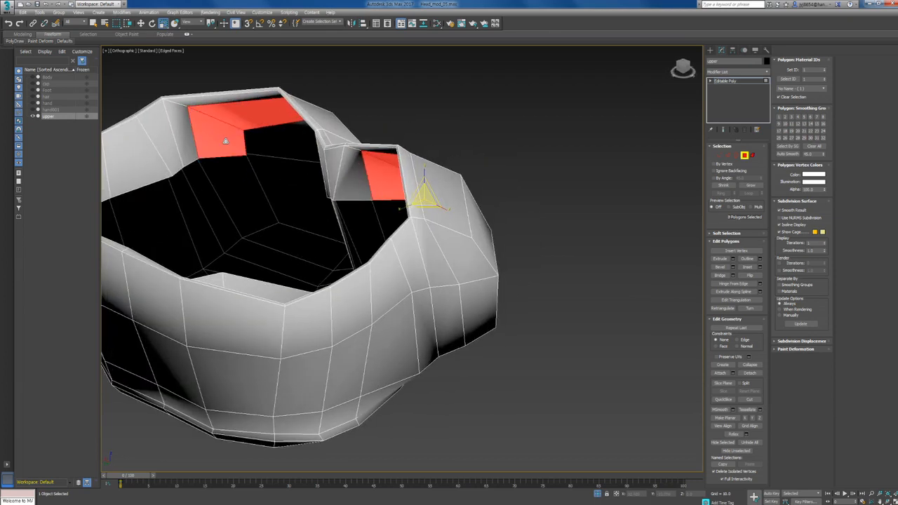
key(Delete)
click(239, 104)
alt+middle_drag(239, 104, 355, 101)
scroll(355, 101, up, 2)
click(275, 101)
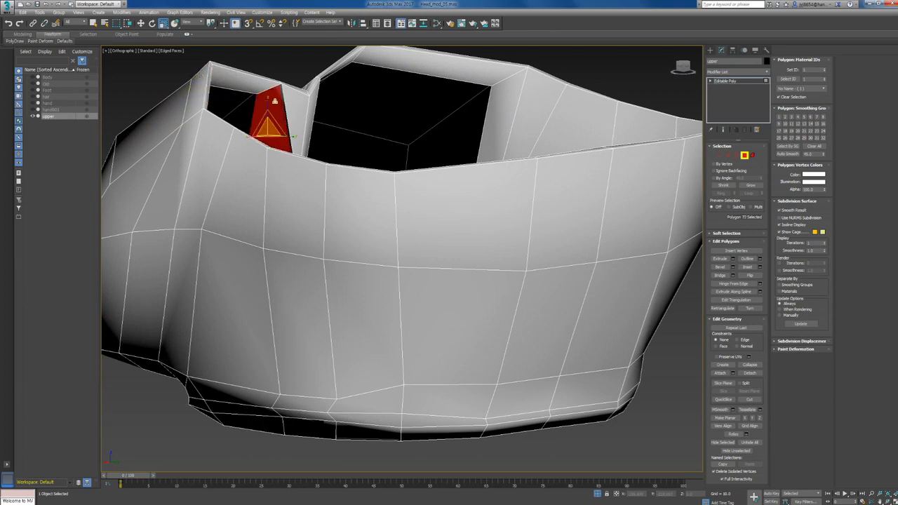
key(2)
mouse_move(284, 100)
alt+middle_down()
mouse_move(239, 107)
mouse_move(297, 109)
alt+middle_up()
click(282, 111)
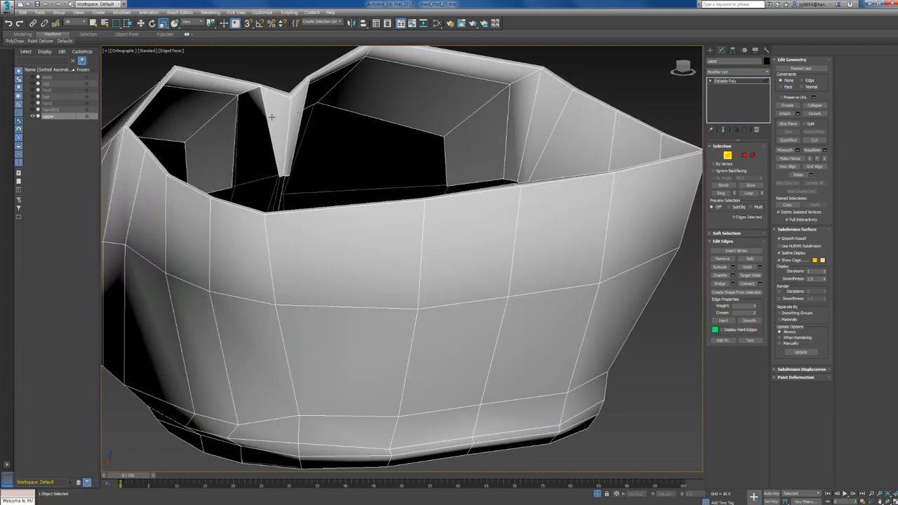
key(2)
key(2)
alt+middle_drag(264, 114, 222, 127)
key(2)
click(245, 121)
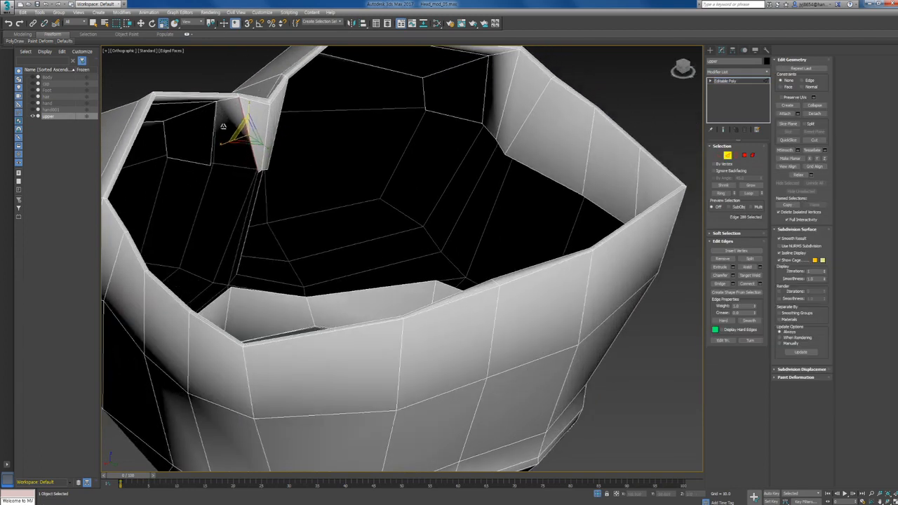
scroll(209, 130, up, 3)
ctrl+click(214, 131)
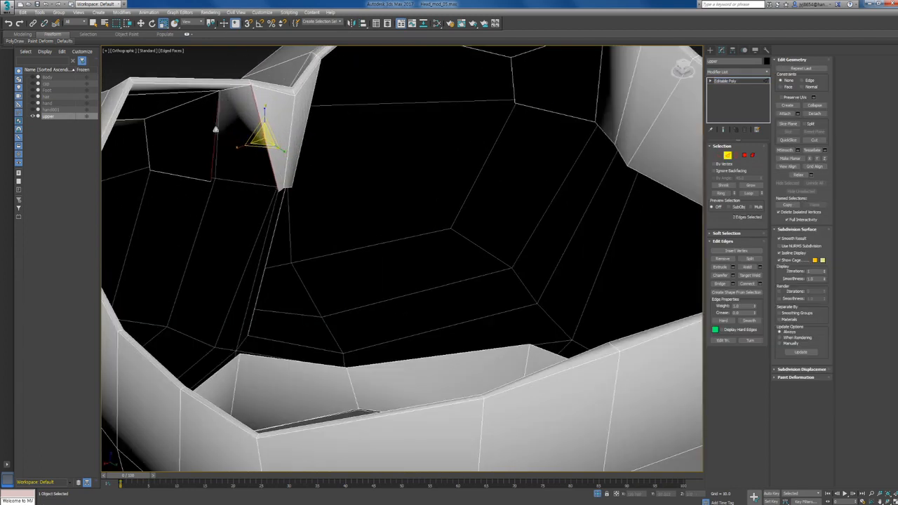
key(alt+x)
key(alt+x)
mouse_move(685, 283)
alt+middle_down()
mouse_move(361, 178)
mouse_move(319, 177)
alt+middle_up()
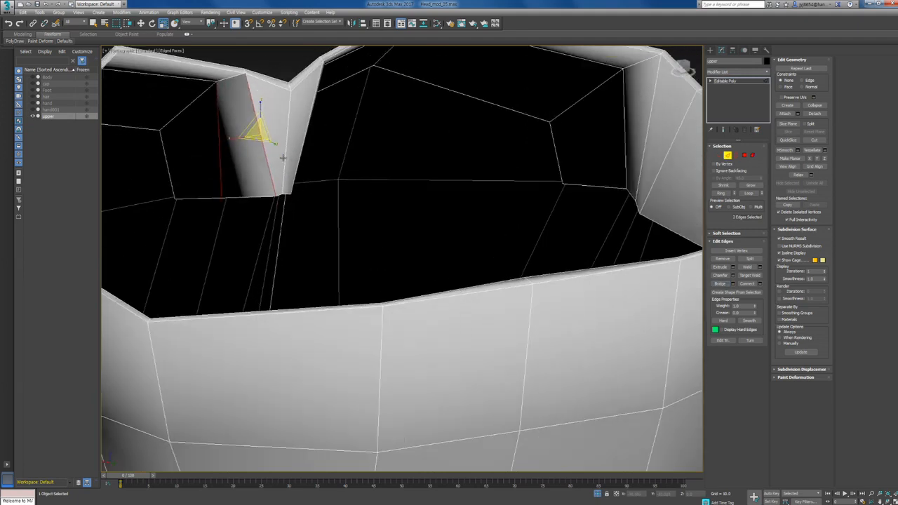
Step: Select the eight remaining lining polygons beneath the top rim and outer sides of both cups and delete them
key(4)
click(197, 140)
scroll(203, 135, down, 4)
alt+middle_drag(203, 134, 330, 133)
ctrl+click(177, 109)
alt+middle_drag(331, 134, 222, 161)
ctrl+click(224, 129)
ctrl+click(213, 164)
ctrl+click(402, 177)
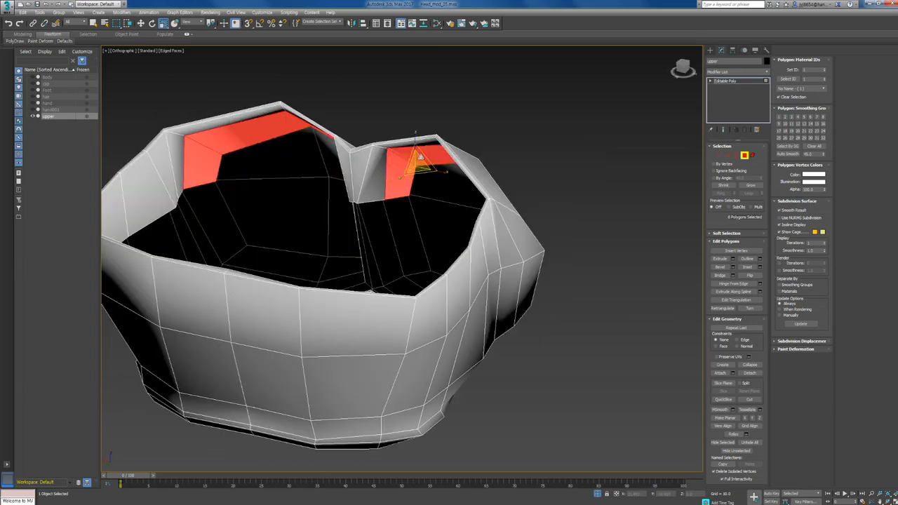
alt+middle_drag(415, 132, 420, 183)
ctrl+click(418, 126)
ctrl+click(400, 113)
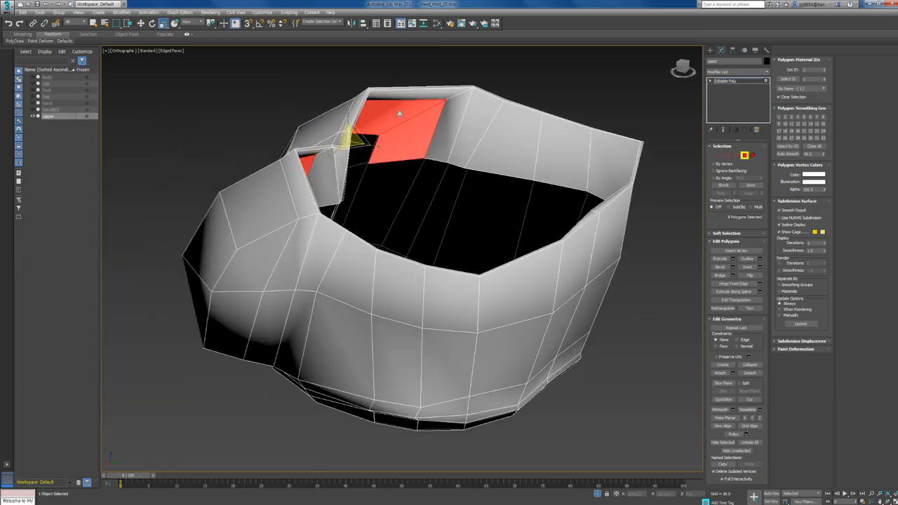
key(Delete)
click(450, 129)
Step: Adjust the height of the vertices at the back end of the top edge in the left view, and unhide all objects
alt+middle_drag(450, 129, 315, 121)
alt+middle_drag(484, 120, 400, 150)
key(l)
key(z)
scroll(397, 142, down, 8)
scroll(376, 144, up, 4)
key(1)
scroll(400, 150, up, 2)
key(alt+x)
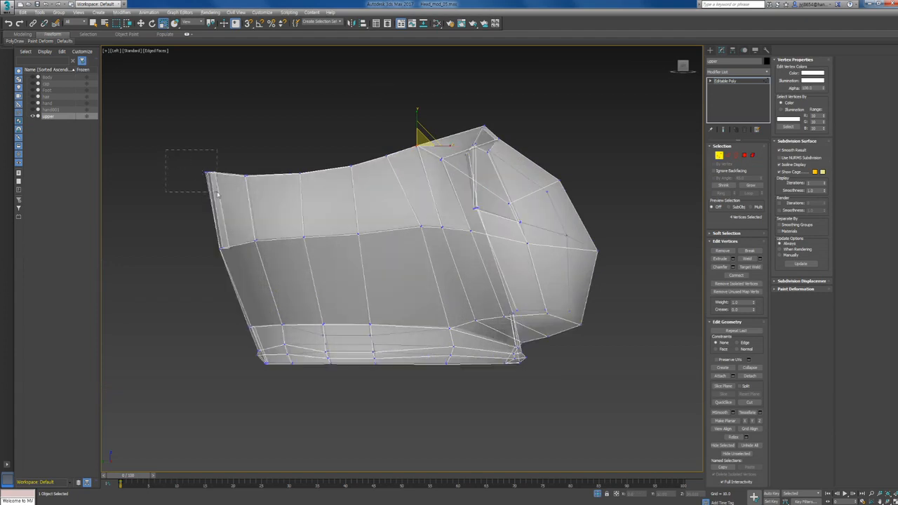
drag(217, 191, 217, 191)
key(alt+x)
key(w)
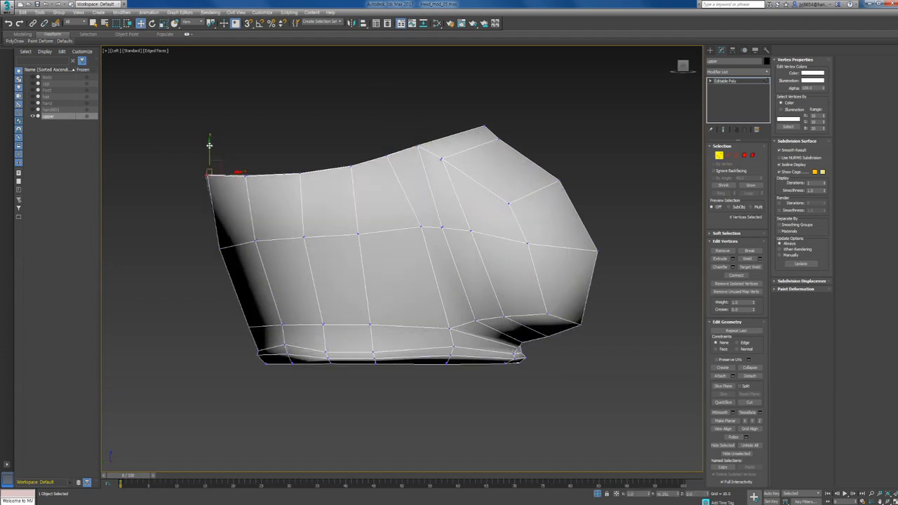
right_click(452, 224)
click(477, 162)
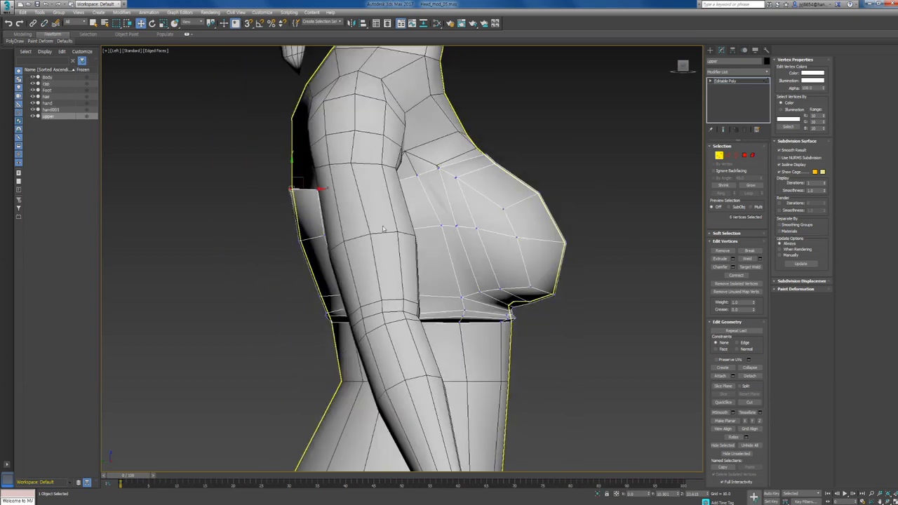
Step: Fit the garment's back to the body by repositioning the middle row of back vertices and the row just above the hem
middle_drag(279, 249, 285, 227)
scroll(291, 230, up, 3)
key(alt+x)
key(alt+x)
drag(266, 189, 341, 214)
middle_drag(339, 284, 339, 269)
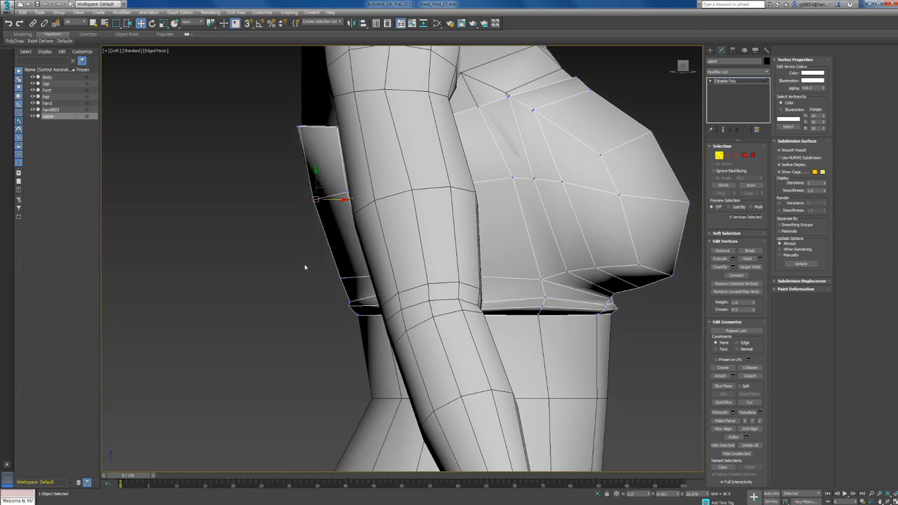
drag(306, 266, 352, 289)
scroll(347, 305, up, 2)
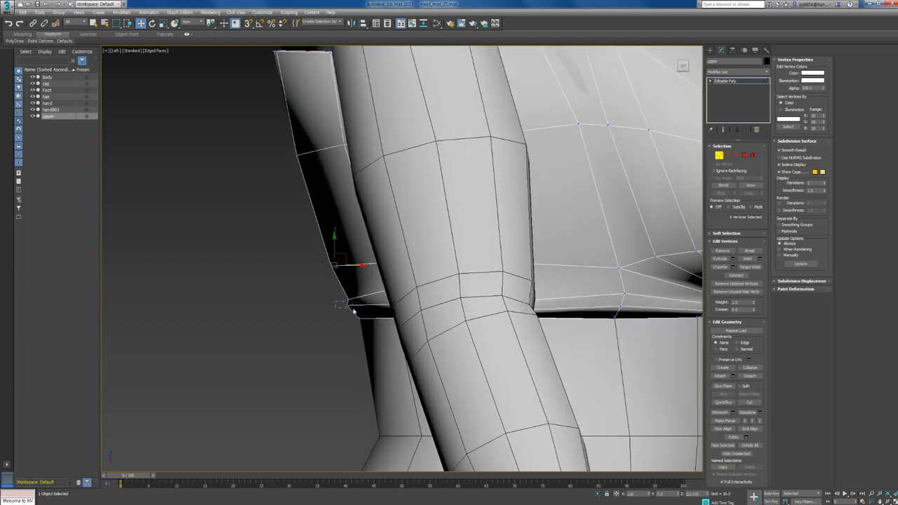
drag(354, 311, 354, 311)
drag(306, 252, 341, 278)
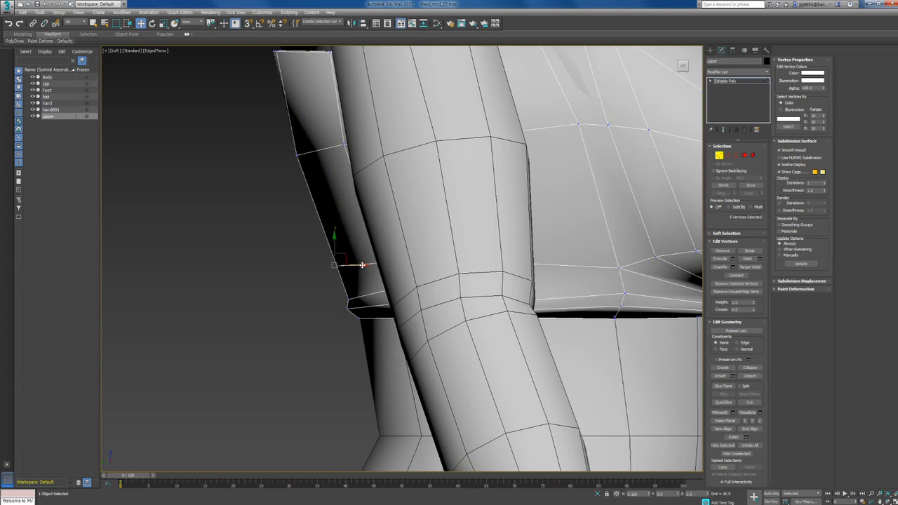
scroll(362, 265, down, 6)
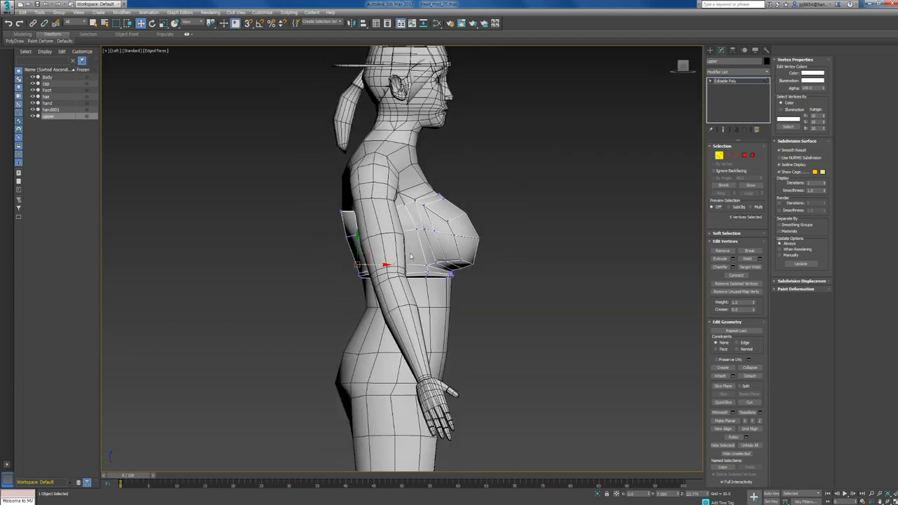
Step: Nudge the single hem-band vertex at the side, below the outer end of the cup, slightly outward
scroll(386, 259, up, 1)
alt+middle_drag(407, 253, 480, 287)
scroll(358, 249, up, 4)
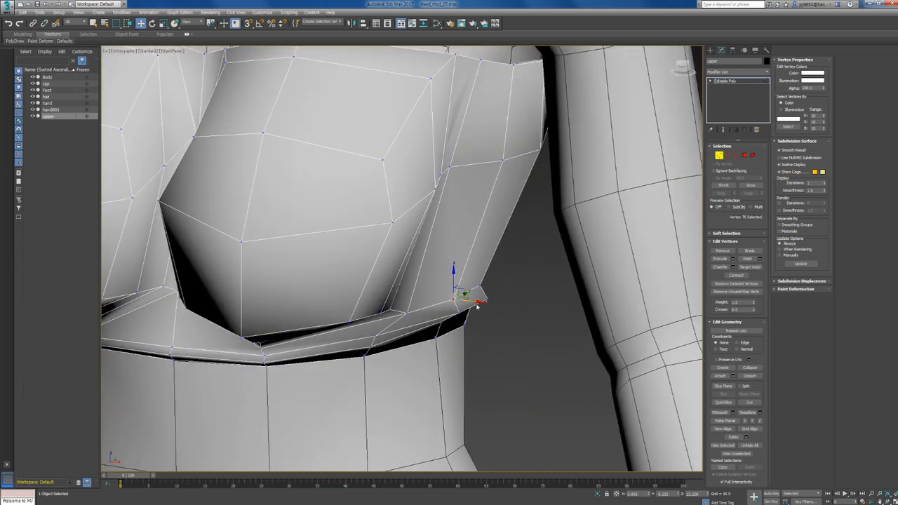
mouse_move(480, 303)
alt+middle_down()
mouse_move(491, 269)
mouse_move(491, 292)
alt+middle_up()
drag(483, 301, 485, 300)
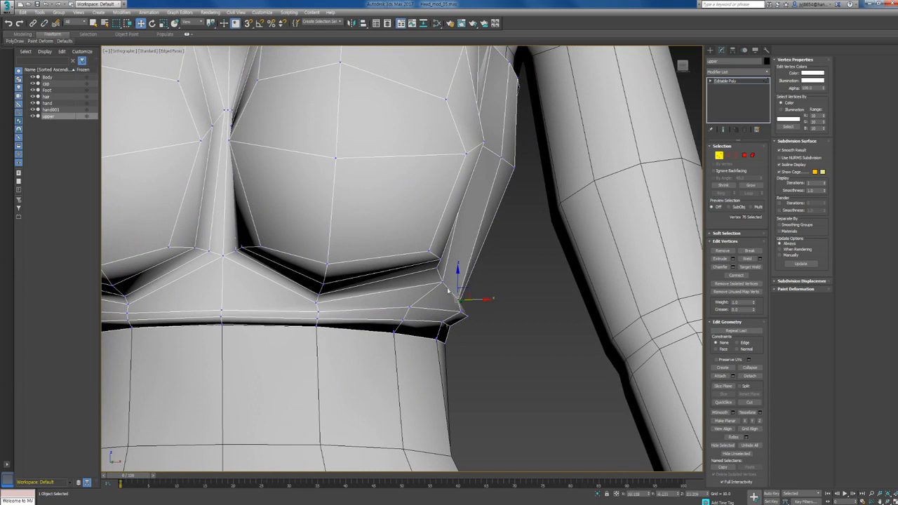
Step: Reposition the vertex just beneath the outer underside of the cup so the side of the band follows the ribcage
alt+middle_drag(445, 274, 435, 237)
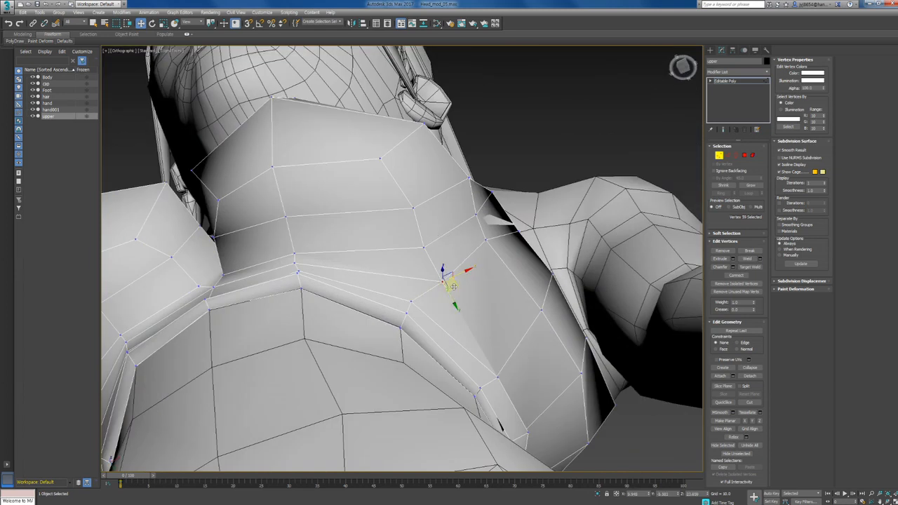
drag(454, 287, 450, 289)
mouse_move(447, 290)
alt+middle_down()
mouse_move(445, 281)
mouse_move(471, 332)
mouse_move(453, 294)
alt+middle_up()
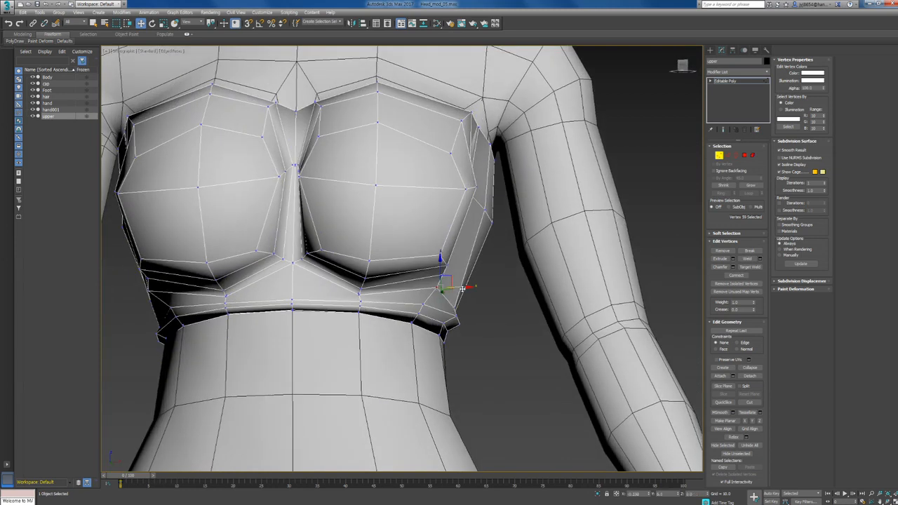
drag(462, 289, 459, 289)
scroll(459, 290, down, 3)
alt+middle_drag(459, 290, 453, 297)
middle_drag(383, 230, 392, 271)
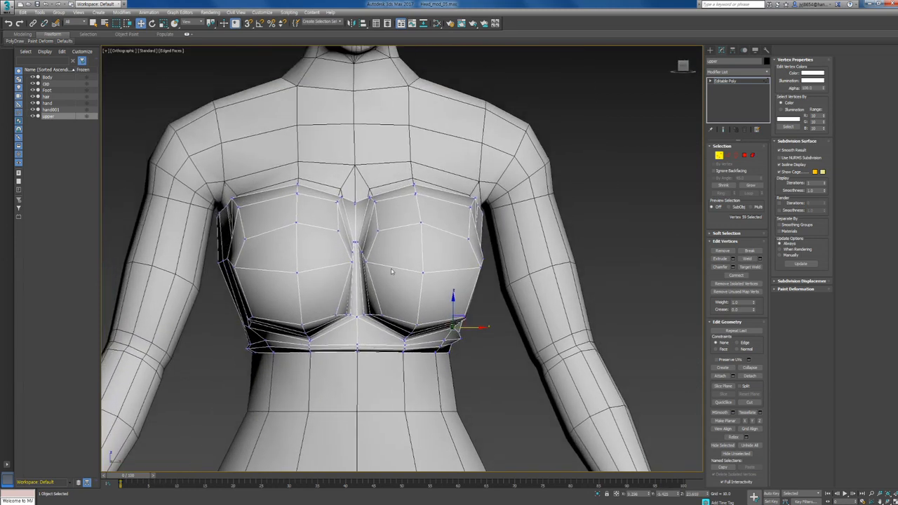
Step: Open the character's reference illustration in the image viewer to examine the upper garment's shape
scroll(360, 302, up, 2)
click(291, 503)
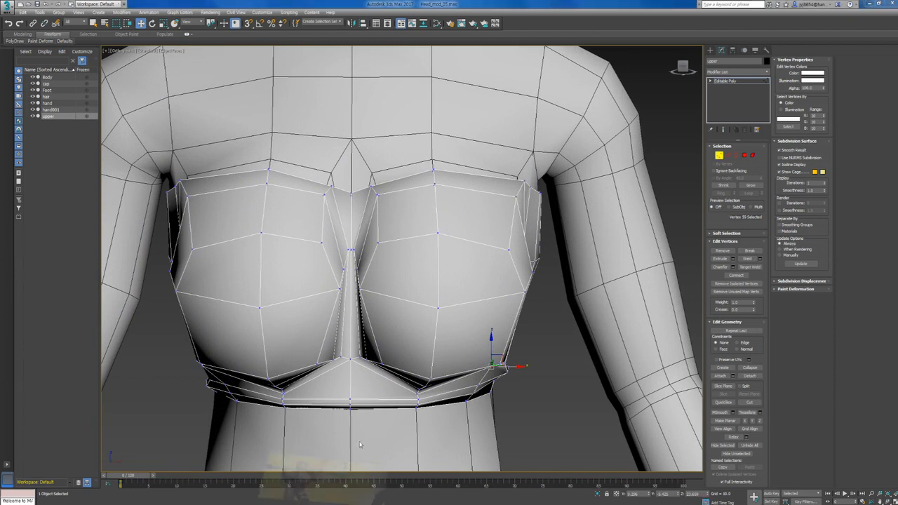
click(784, 110)
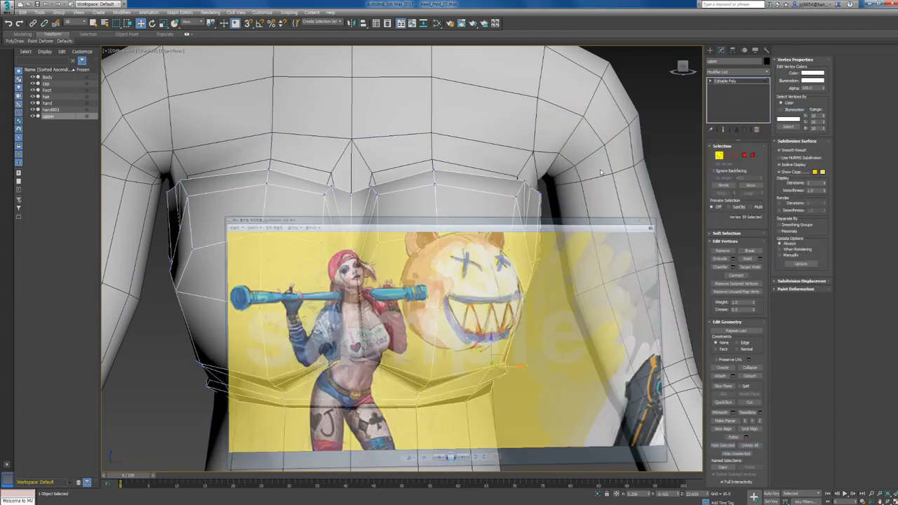
Step: Make the body mesh see-through and reselect the upper garment
scroll(354, 217, up, 2)
alt+middle_drag(354, 196, 359, 203)
click(710, 53)
click(483, 131)
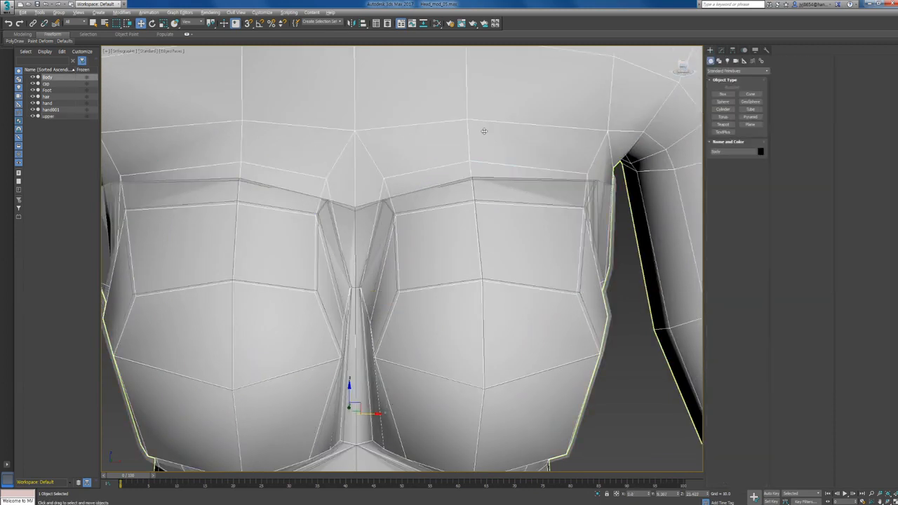
key(alt+x)
key(1)
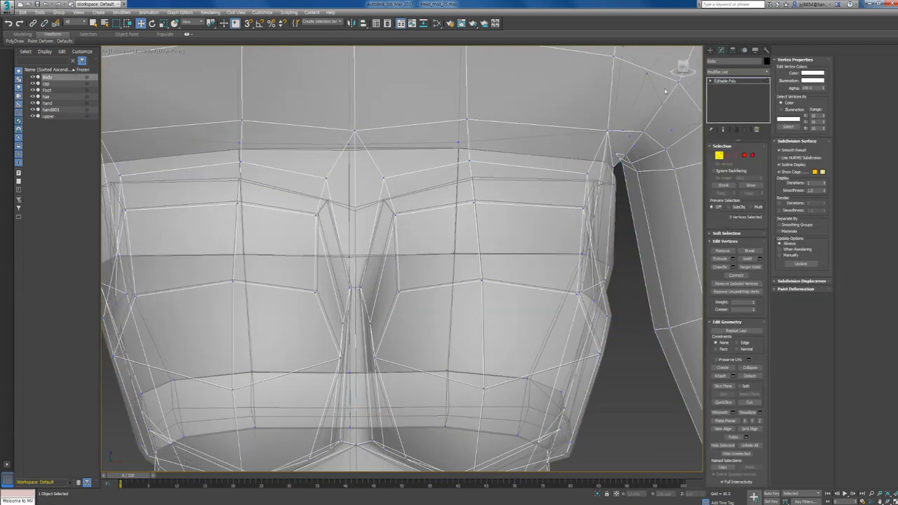
click(710, 53)
click(538, 235)
key(alt+x)
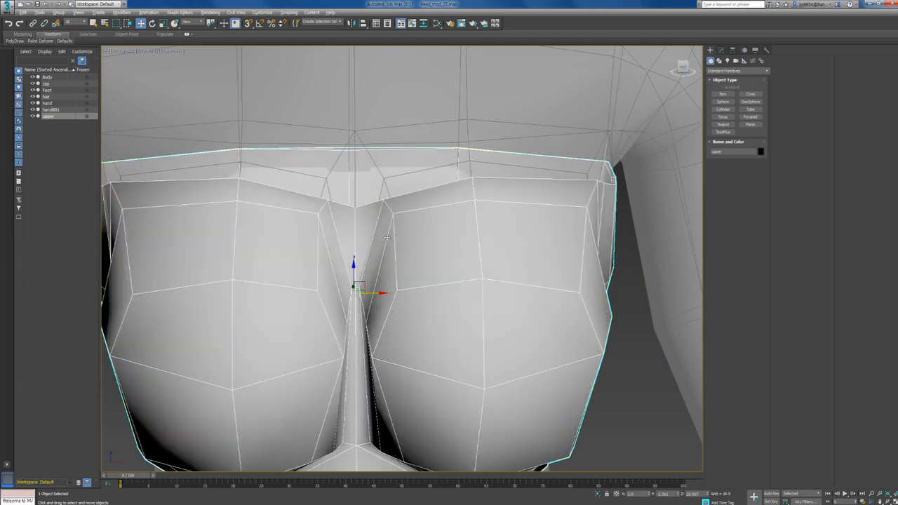
Step: Lower the two centre vertices of the top edge between the cups using the Edge constraint, deepening the V-shaped notch
key(alt+x)
key(1)
drag(363, 221, 364, 222)
key(alt+x)
alt+middle_drag(363, 221, 400, 221)
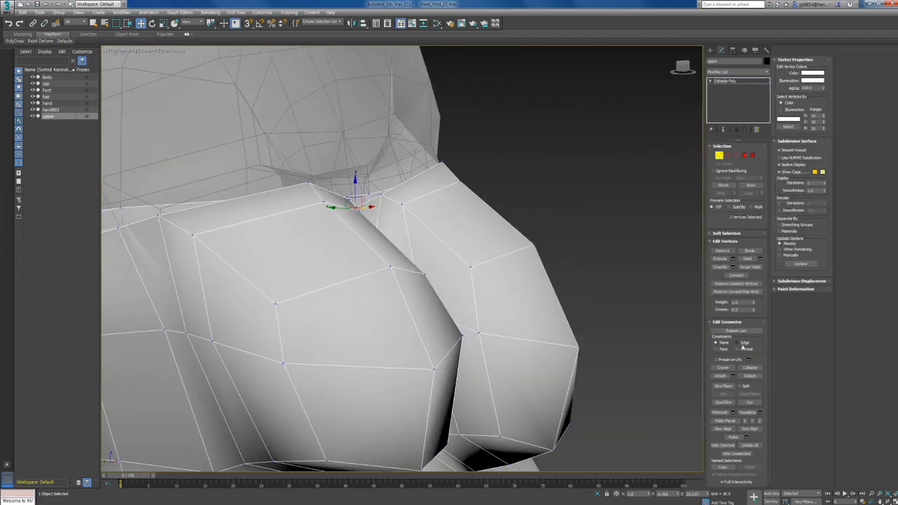
click(743, 344)
alt+middle_drag(523, 271, 513, 296)
alt+middle_drag(410, 223, 400, 264)
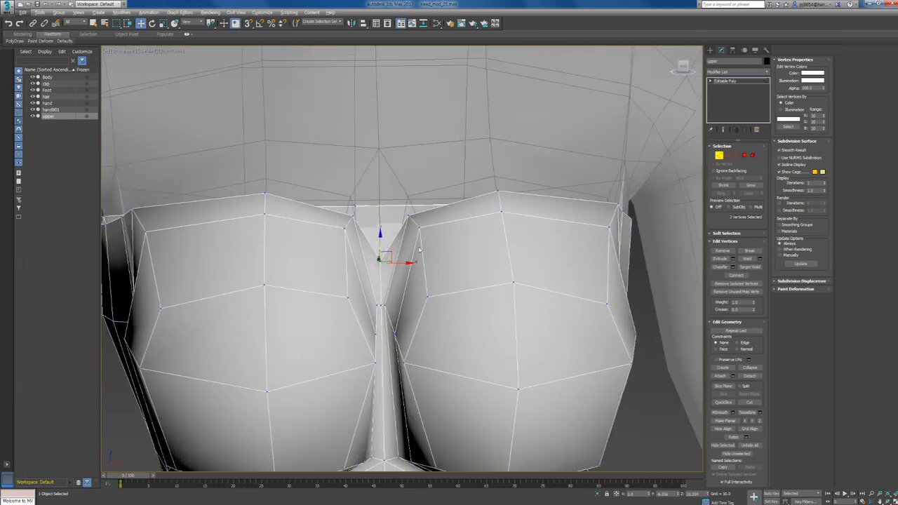
Step: Select the rim vertices at the inner corners of both cups and lower them slightly
key(alt+x)
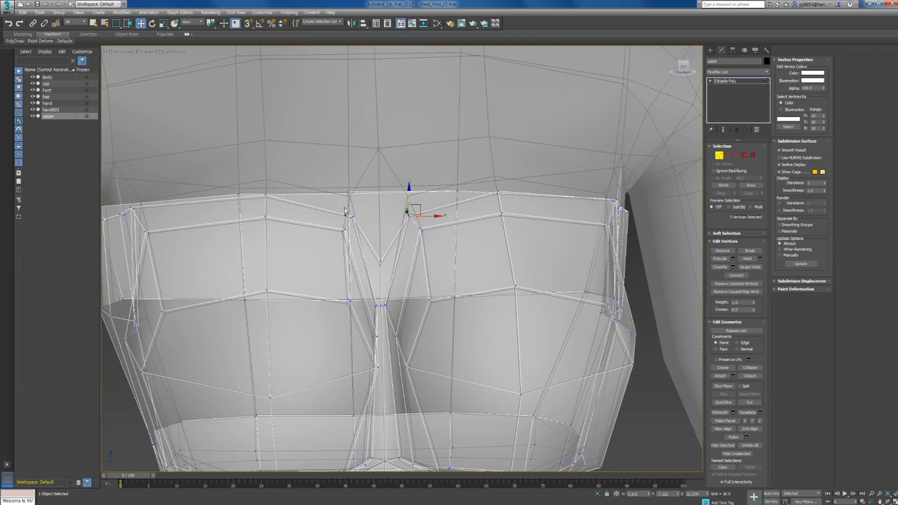
ctrl+drag(365, 227, 366, 228)
key(alt+x)
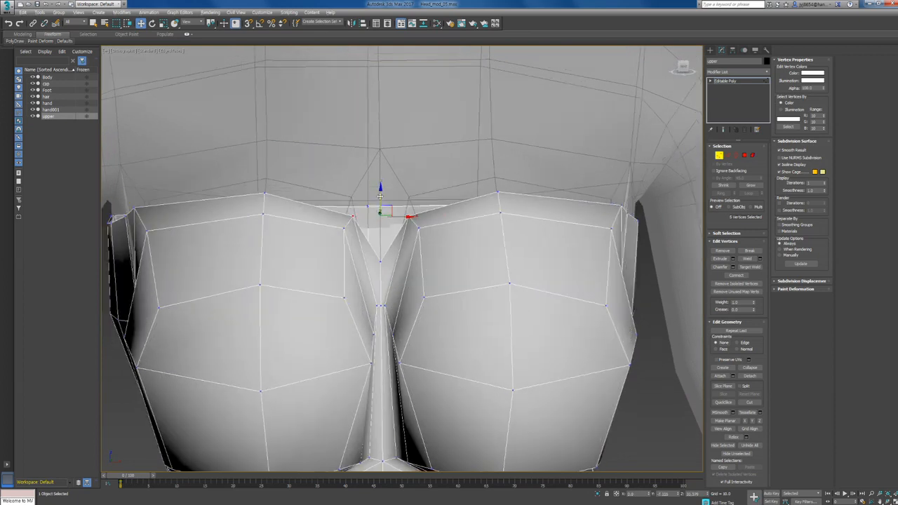
drag(380, 197, 385, 209)
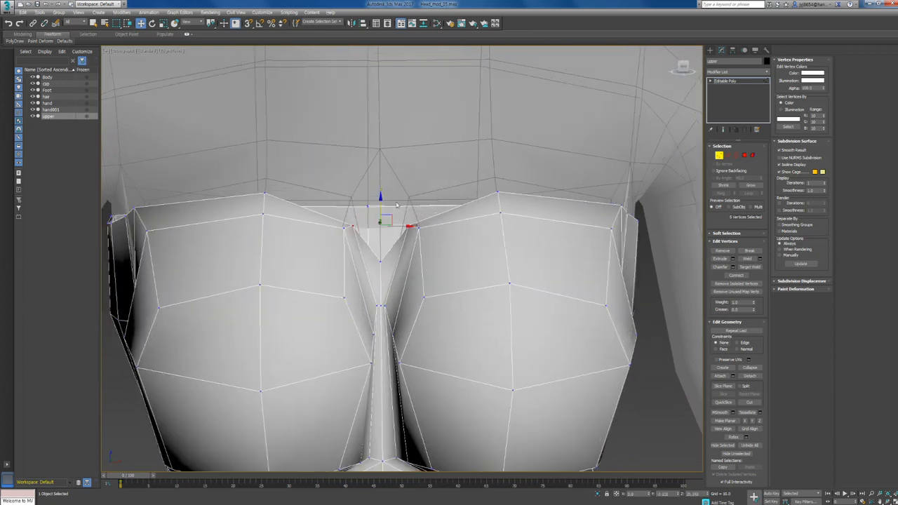
alt+middle_drag(398, 204, 406, 230)
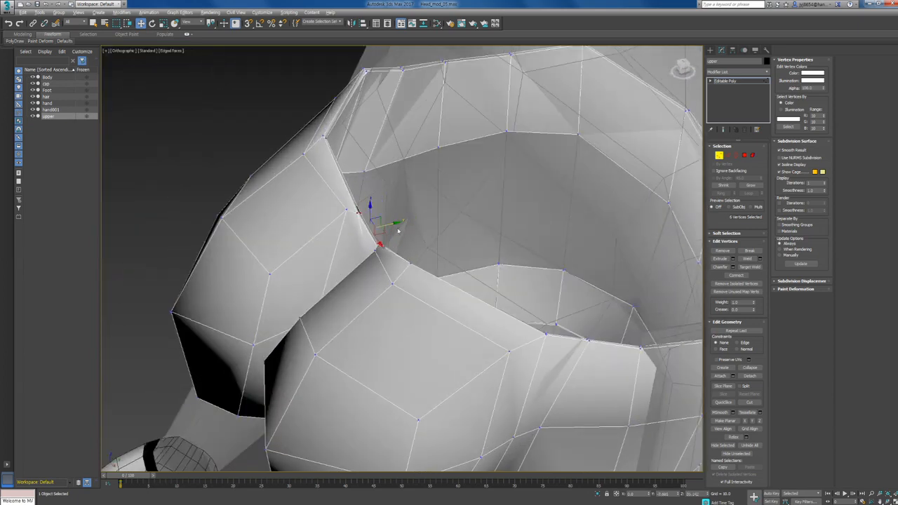
alt+middle_drag(401, 223, 421, 252)
Step: Select the four vertices just below the rim at both cups' inner corners and move them down and forward
key(alt+x)
click(401, 234)
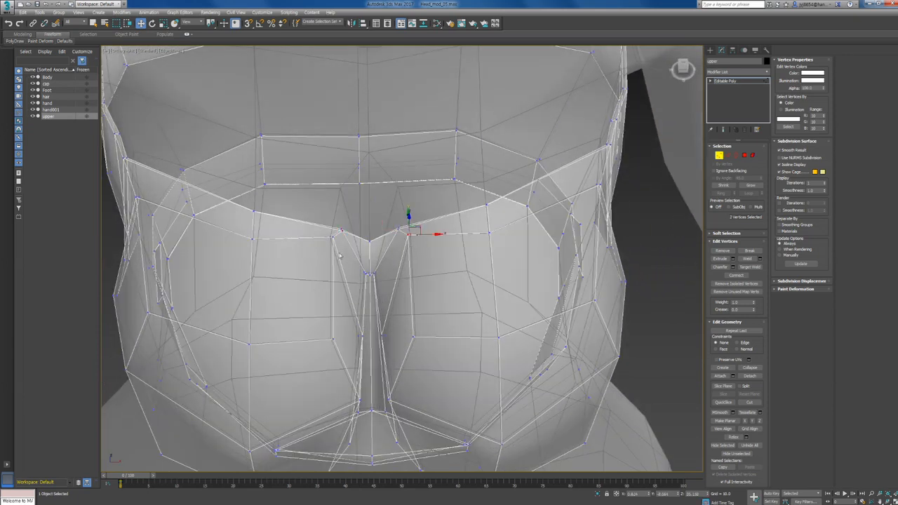
ctrl+drag(321, 235, 320, 234)
key(alt+x)
alt+middle_drag(351, 247, 383, 223)
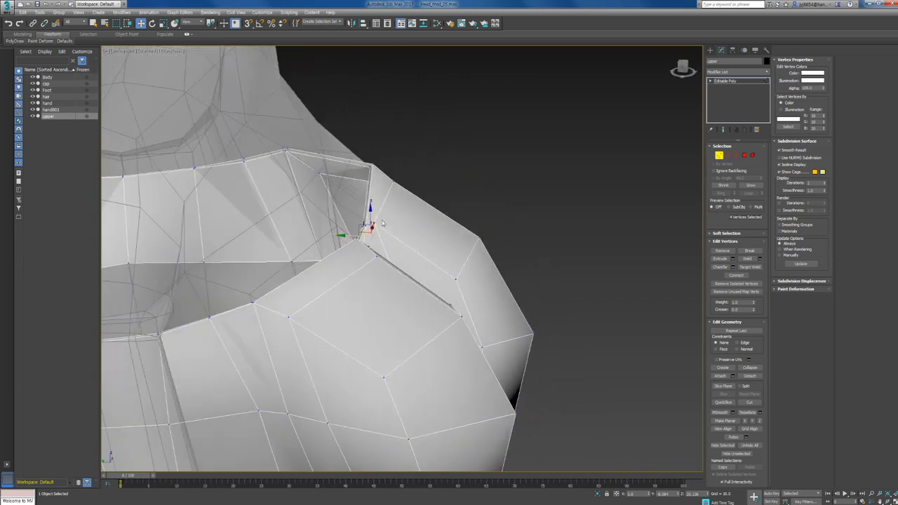
drag(369, 229, 385, 246)
mouse_move(384, 245)
alt+middle_down()
mouse_move(356, 243)
mouse_move(367, 236)
mouse_move(365, 218)
mouse_move(328, 214)
mouse_move(376, 228)
mouse_move(372, 282)
mouse_move(369, 238)
mouse_move(381, 231)
alt+middle_up()
scroll(370, 237, down, 3)
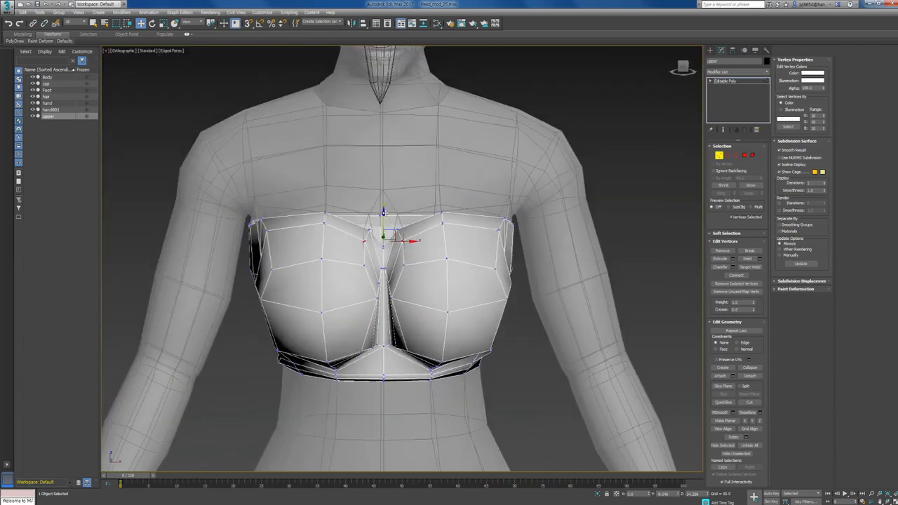
Step: Select the inner corner rim vertices on both cups and shift them slightly down and back in a side-on view
scroll(435, 221, up, 2)
scroll(398, 240, up, 2)
key(alt+x)
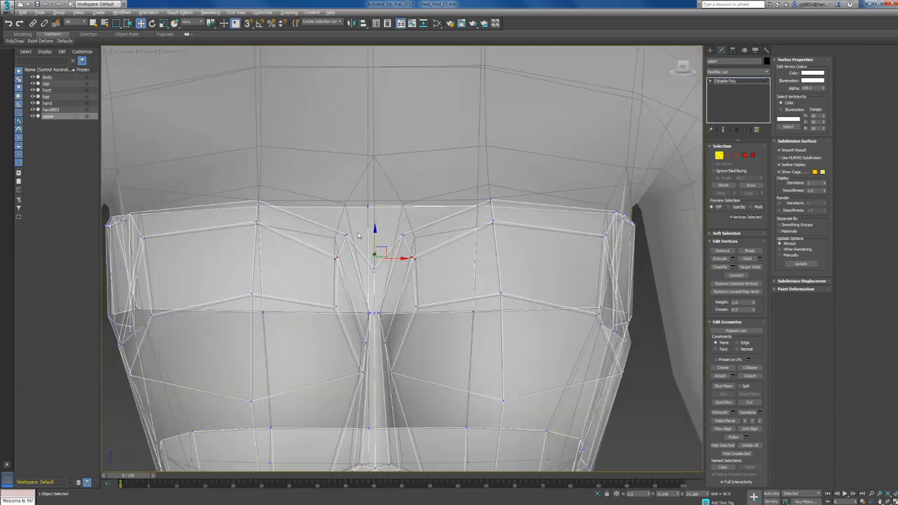
ctrl+drag(362, 238, 394, 243)
alt+middle_drag(395, 243, 402, 248)
drag(364, 224, 361, 228)
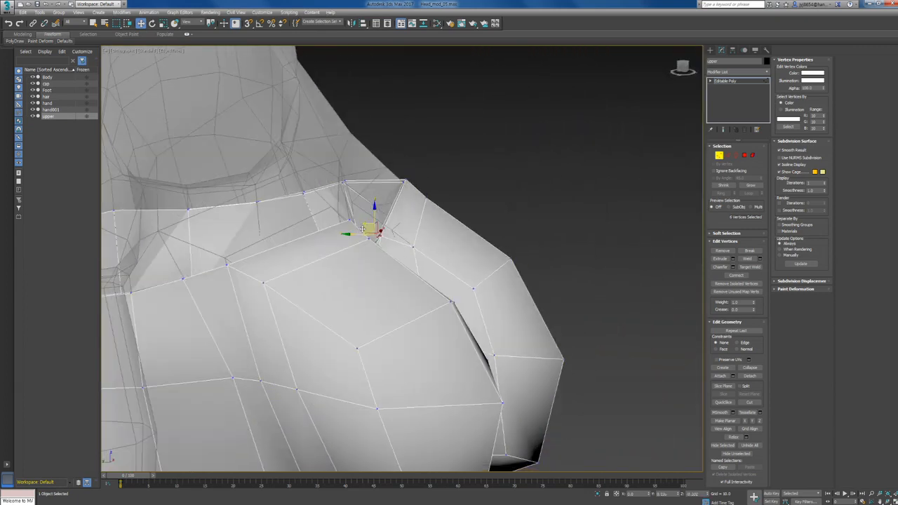
Step: Scale the selected inner corner rim vertices slightly apart horizontally to widen the notch between the cups
alt+middle_drag(363, 228, 427, 276)
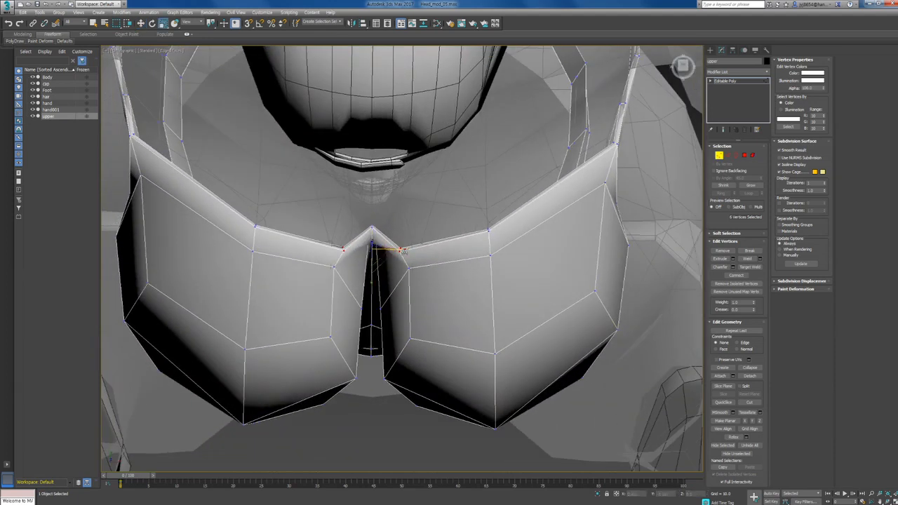
drag(403, 250, 407, 250)
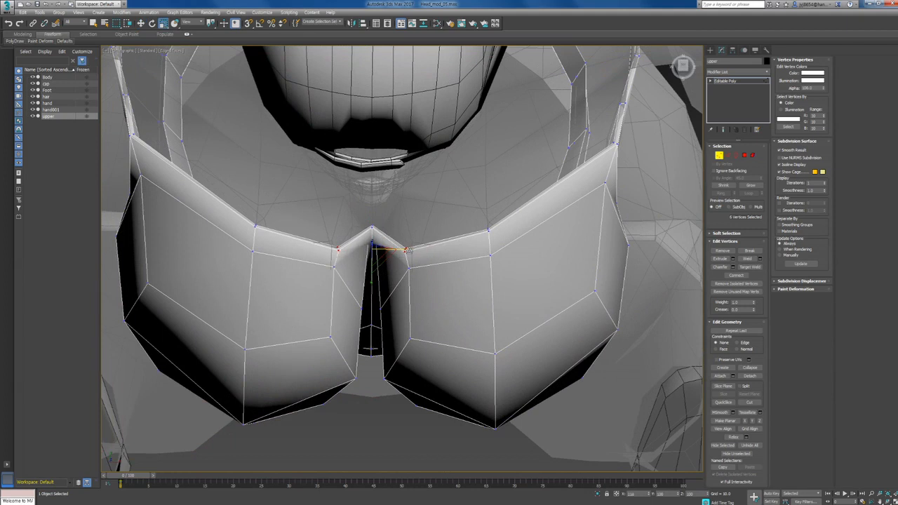
key(w)
alt+middle_drag(373, 227, 414, 184)
scroll(412, 197, down, 6)
Step: Select the body mesh and turn off its see-through display
click(710, 51)
click(437, 158)
key(alt+x)
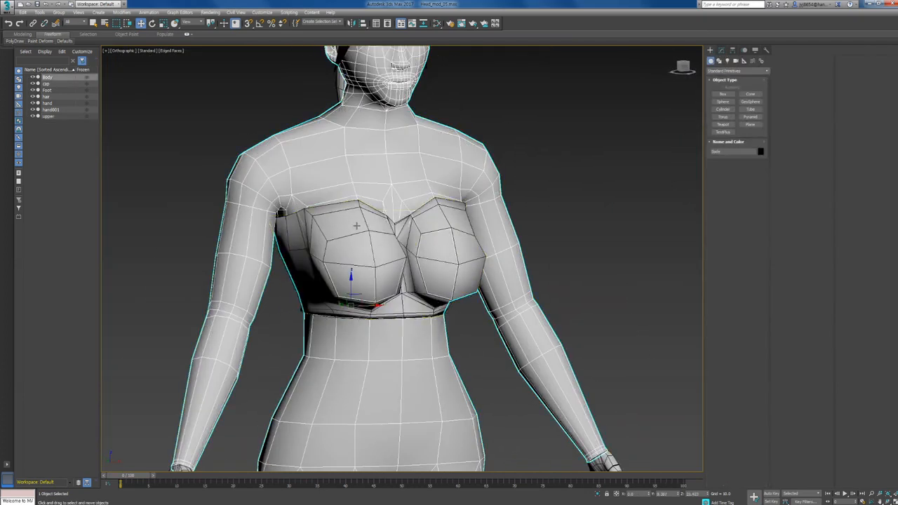
Step: Select the four body vertices flanking the chest centre line above the neckline notch and scale them closer together horizontally
alt+middle_drag(356, 225, 335, 225)
scroll(399, 223, up, 5)
key(1)
click(413, 190)
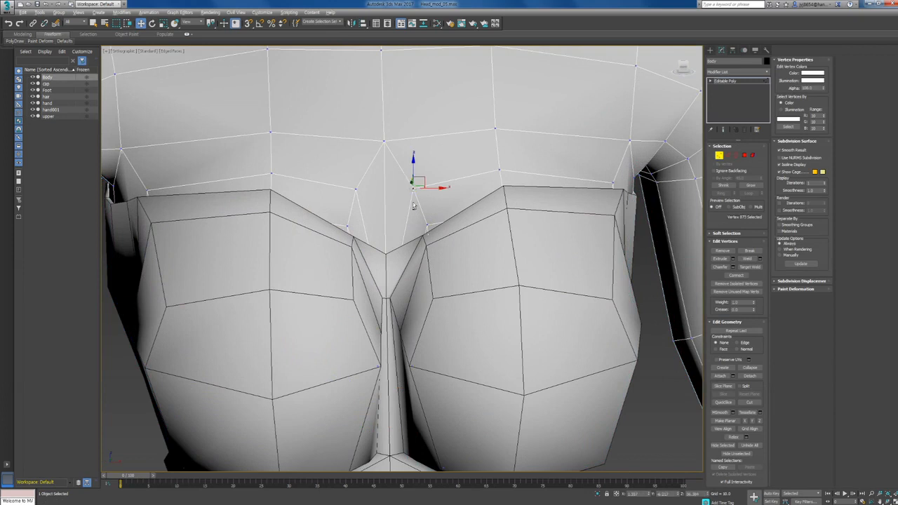
alt+middle_drag(412, 191, 388, 233)
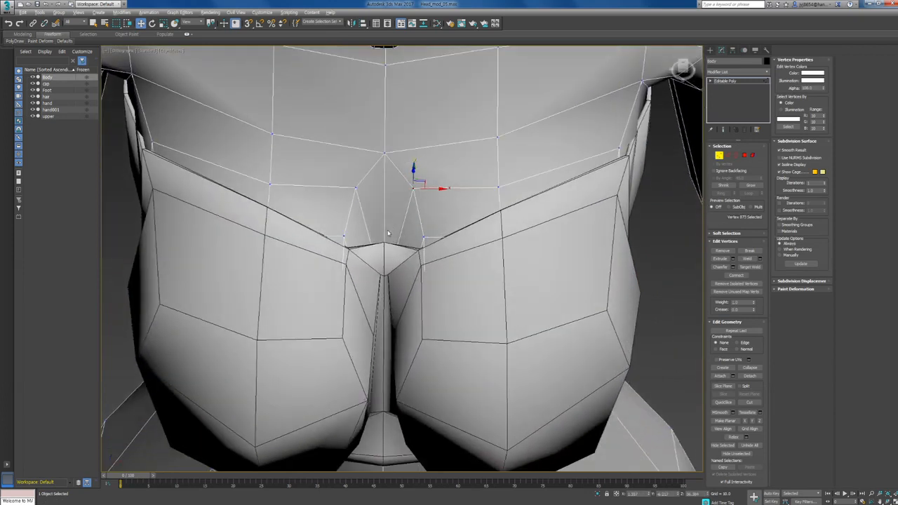
ctrl+click(358, 189)
ctrl+click(424, 238)
ctrl+click(346, 239)
alt+middle_drag(346, 242, 374, 228)
key(r)
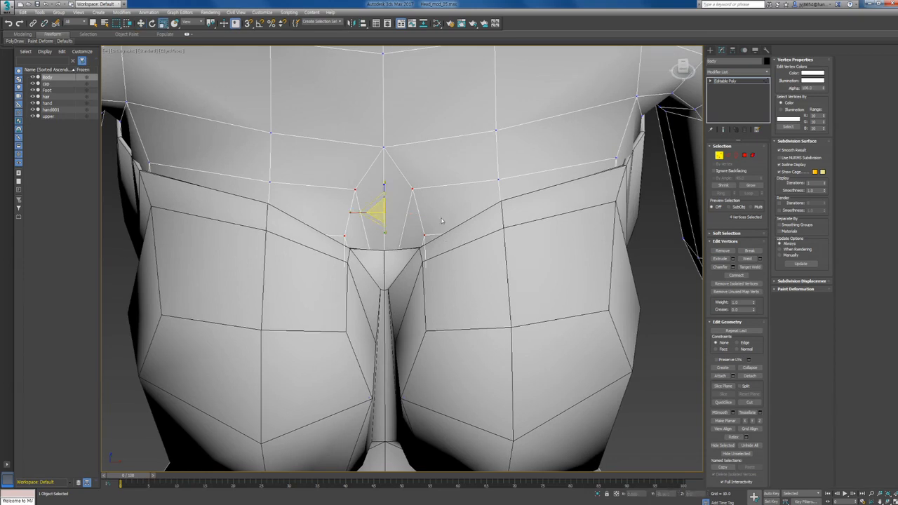
drag(363, 216, 388, 210)
alt+middle_drag(392, 208, 469, 197)
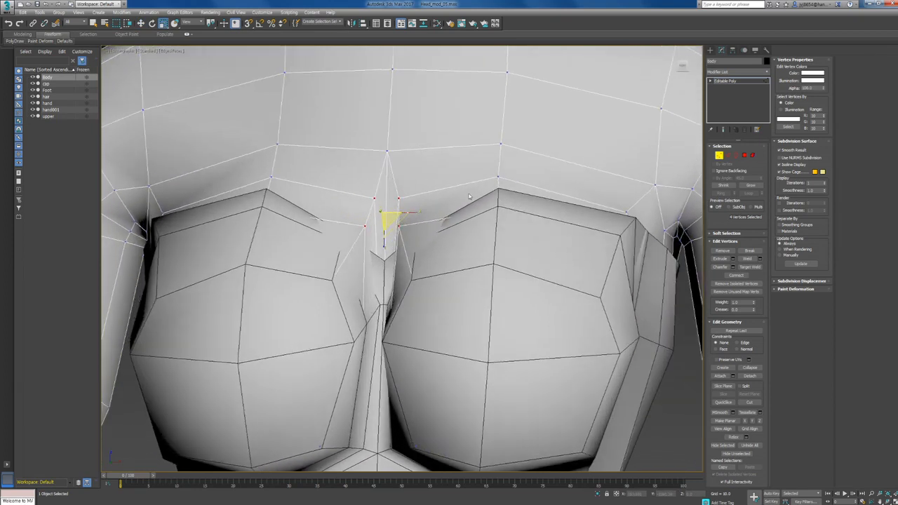
Step: Turn on see-through display for the upper garment and return to vertex editing on the body mesh
click(709, 52)
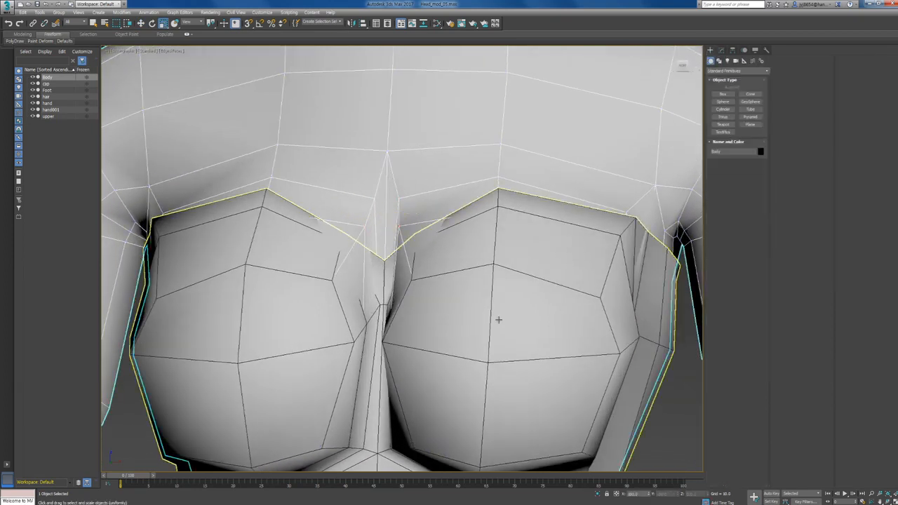
click(499, 320)
key(1)
alt+middle_drag(413, 279, 390, 281)
click(710, 52)
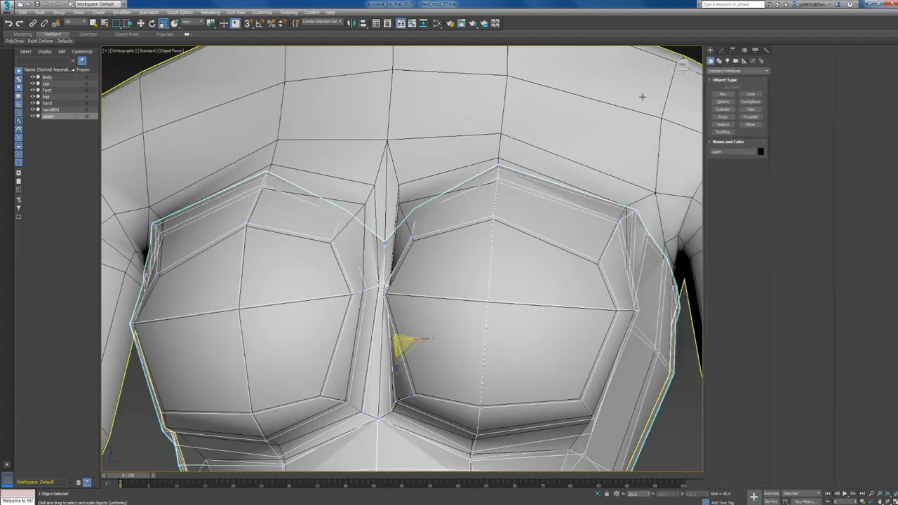
click(497, 137)
key(alt+x)
click(416, 282)
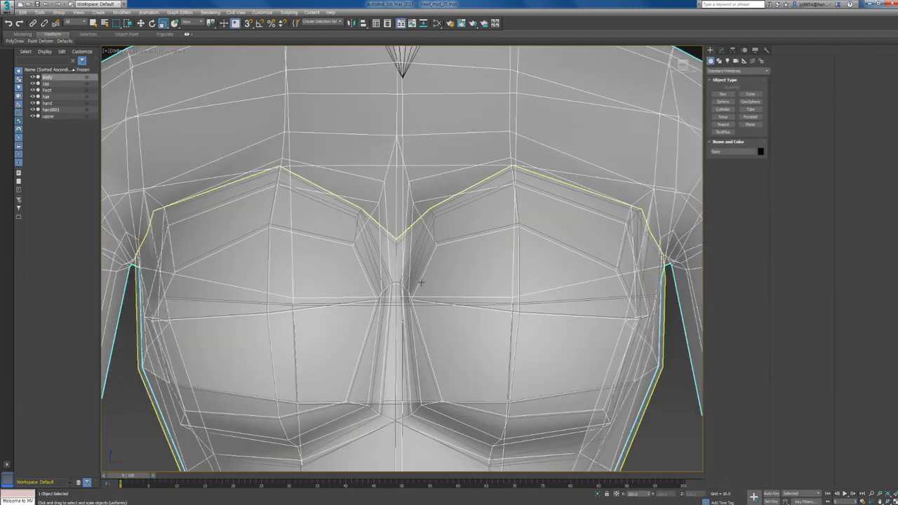
key(1)
key(alt+x)
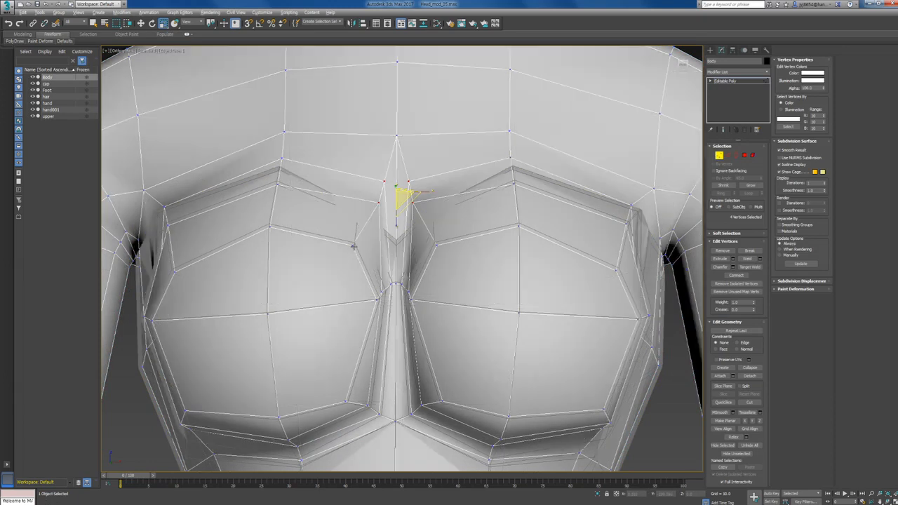
Step: Select the upper inner vertex on each of the body's breasts and scale the pair apart horizontally
click(354, 245)
ctrl+click(437, 245)
alt+middle_drag(441, 261, 440, 227)
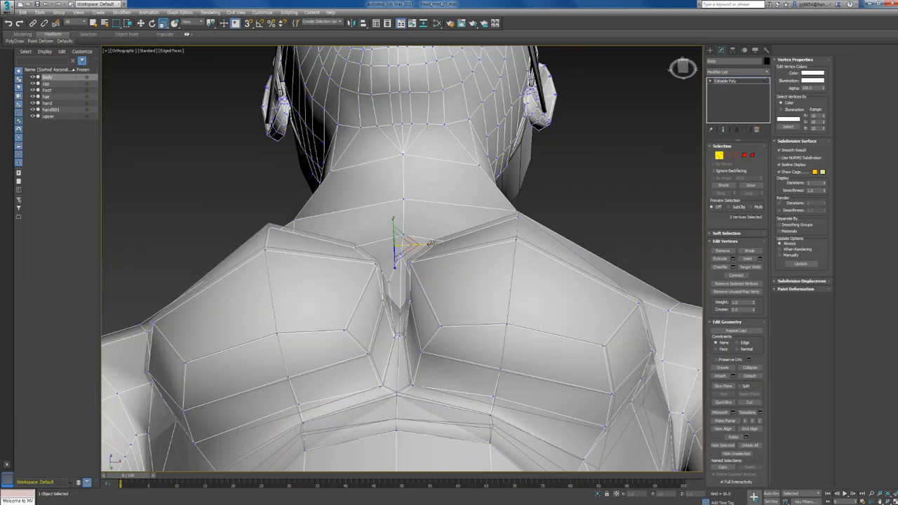
alt+middle_drag(431, 247, 442, 297)
key(alt+x)
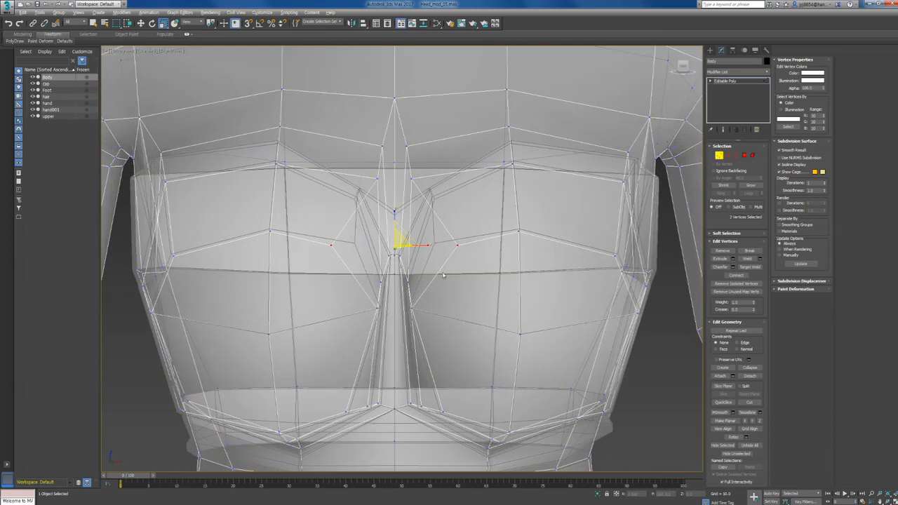
key(alt+x)
Step: Make the garment opaque again and move the body's upper vertex pair beside the chest centre line backward
click(713, 52)
click(550, 244)
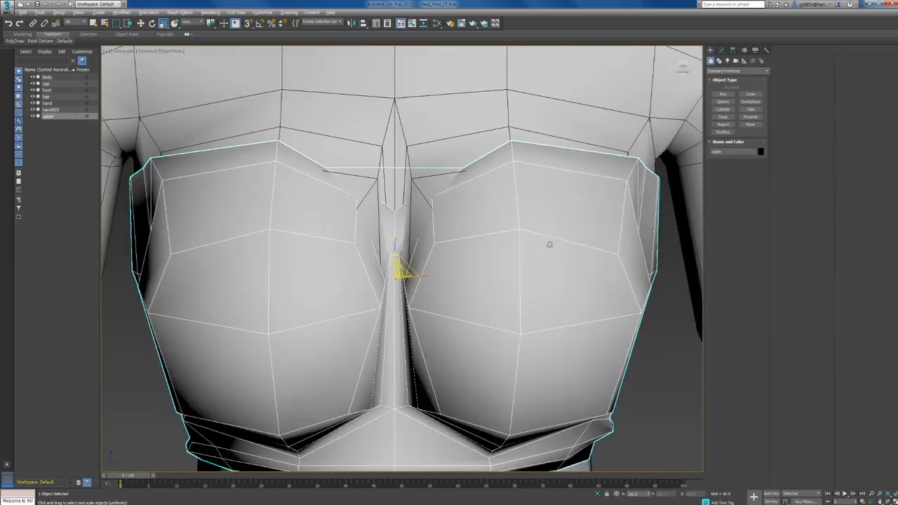
alt+middle_drag(487, 252, 481, 255)
click(389, 166)
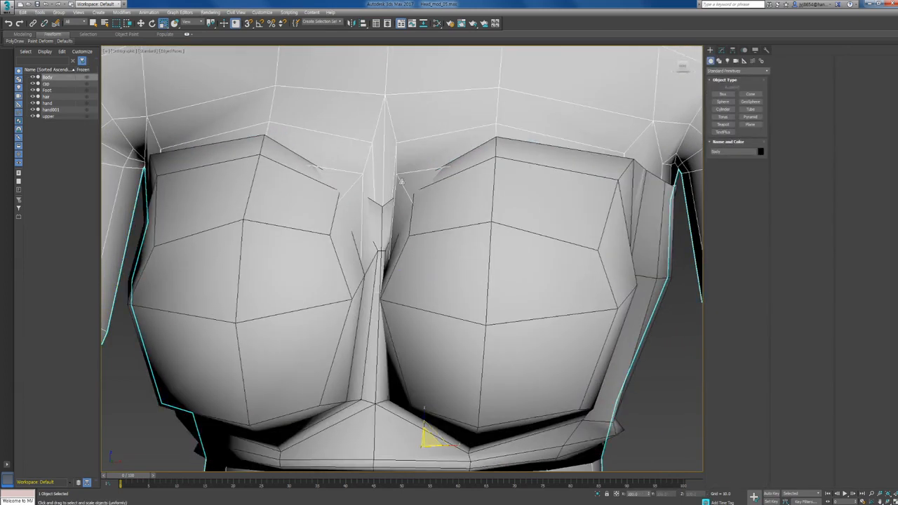
key(1)
click(371, 181)
alt+middle_drag(371, 181, 404, 177)
key(w)
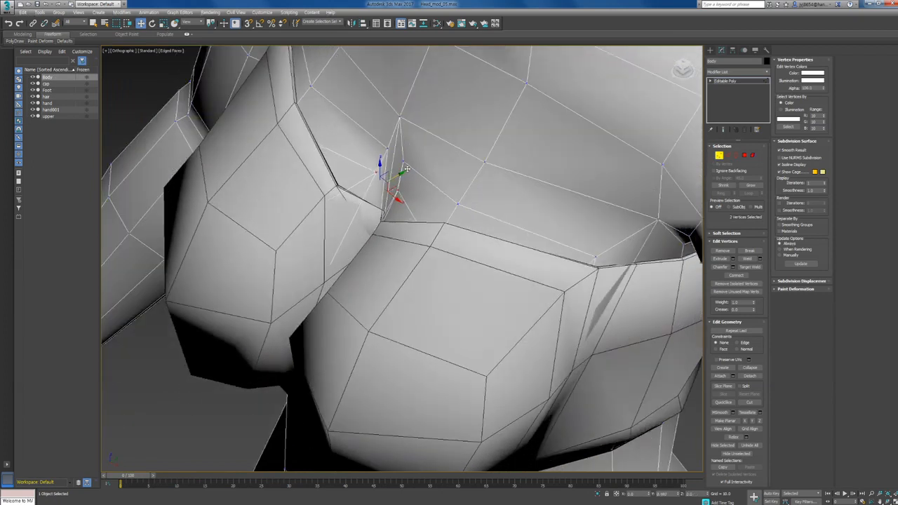
drag(407, 169, 413, 165)
alt+middle_drag(415, 166, 382, 141)
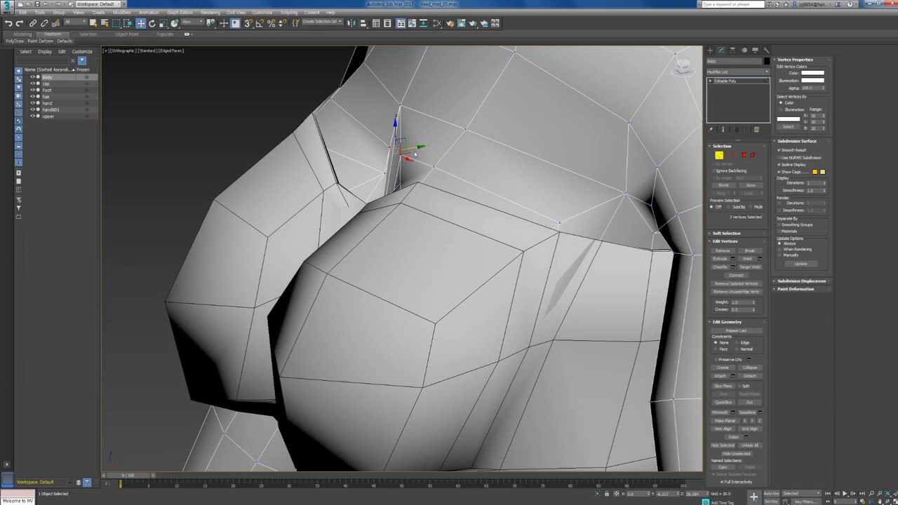
drag(417, 148, 423, 147)
alt+middle_drag(421, 147, 453, 216)
Step: Make the garment see-through and move the five body vertices in the cleavage between the breasts backward
key(alt+x)
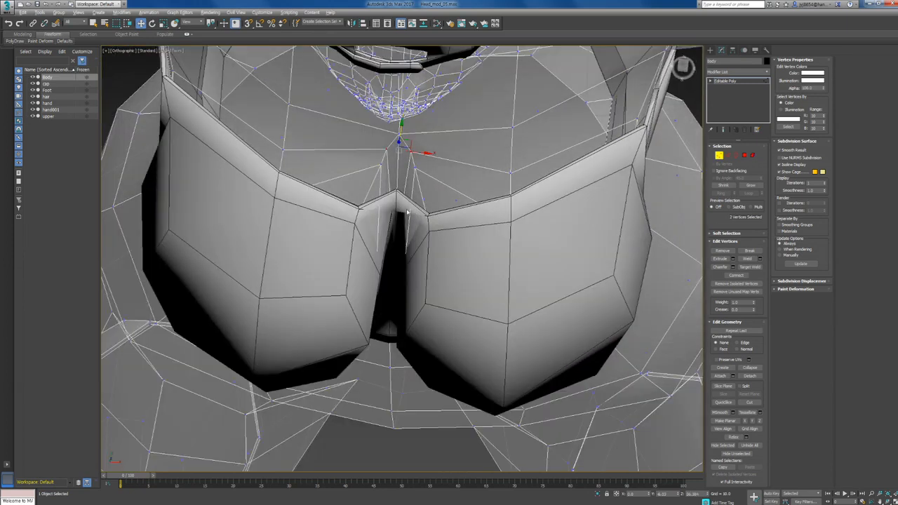
key(alt+x)
alt+middle_drag(501, 188, 505, 157)
click(710, 51)
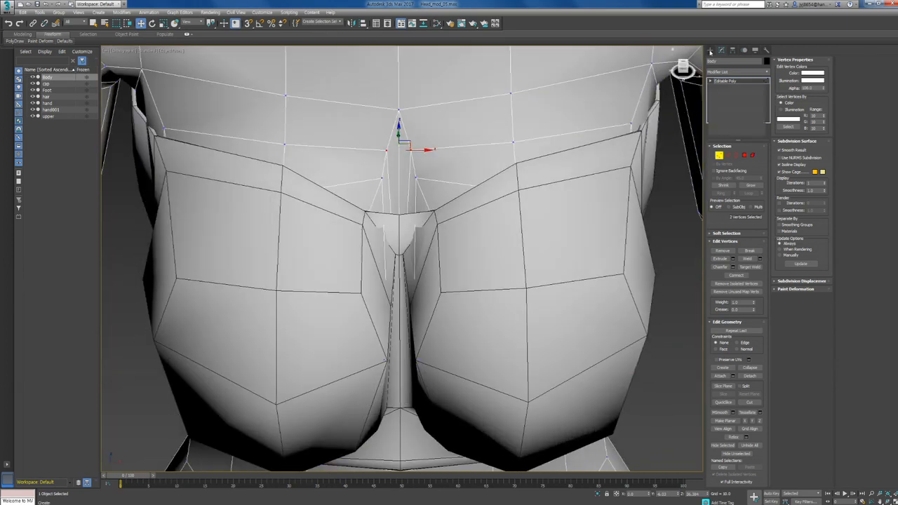
click(521, 305)
key(alt+x)
click(443, 199)
key(1)
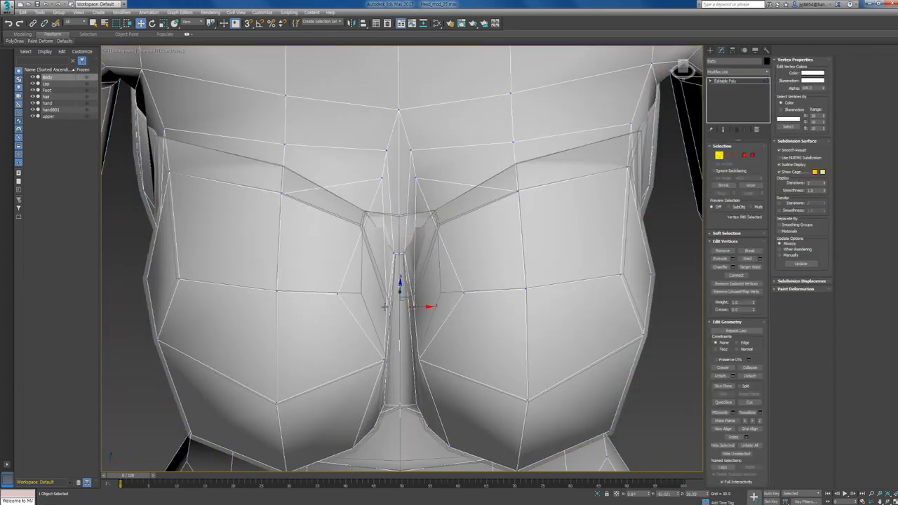
alt+middle_drag(384, 307, 404, 282)
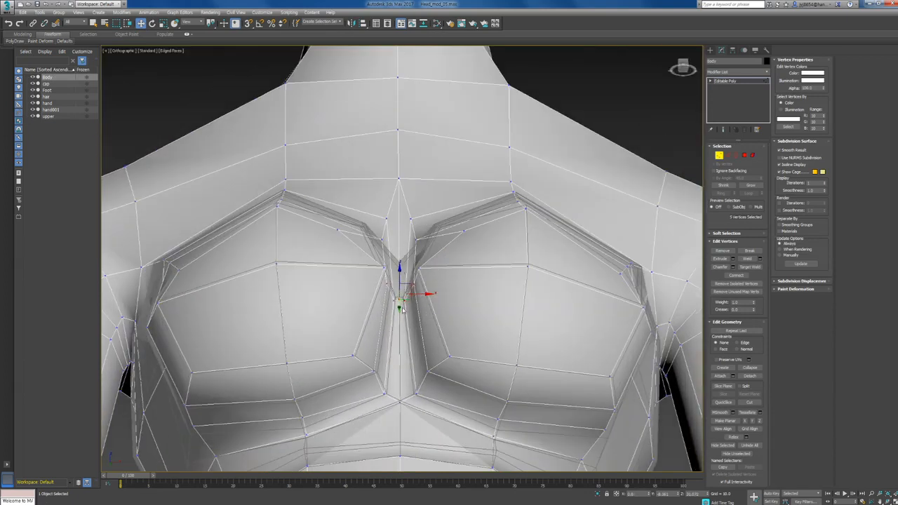
alt+middle_drag(402, 319, 422, 295)
Step: Leave vertex editing on the body and turn off the garment's see-through display
click(710, 51)
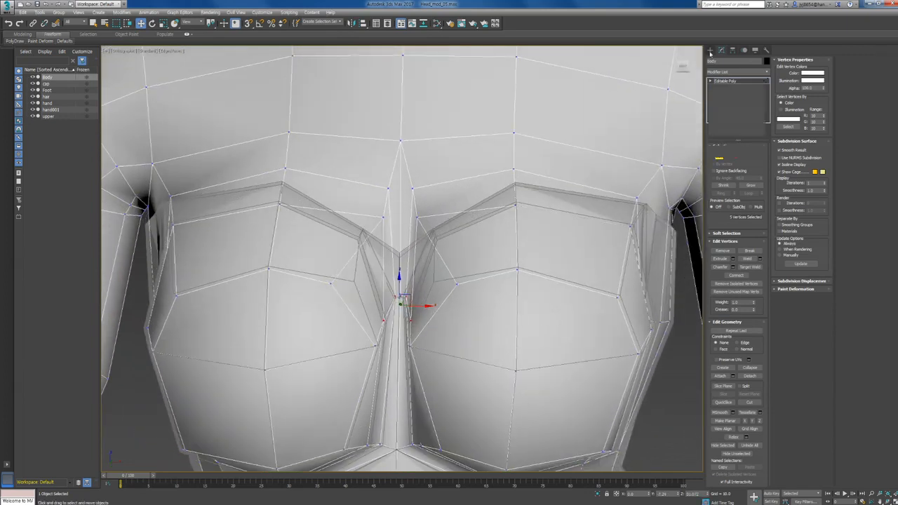
click(539, 261)
key(alt+x)
alt+middle_drag(452, 242, 453, 247)
scroll(453, 247, down, 8)
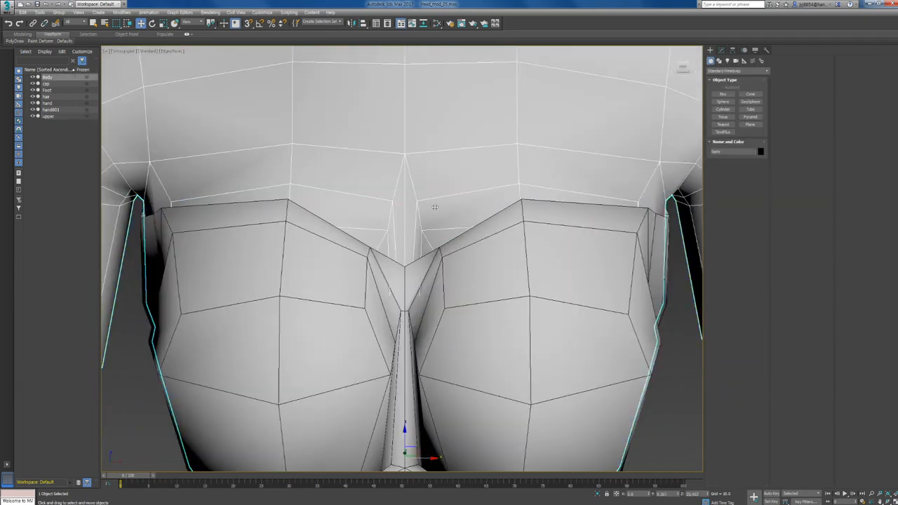
Step: Examine the fit of the garment against the chest from an angled view and on the full figure
click(440, 205)
alt+middle_drag(441, 204, 555, 183)
click(483, 252)
scroll(483, 252, up, 5)
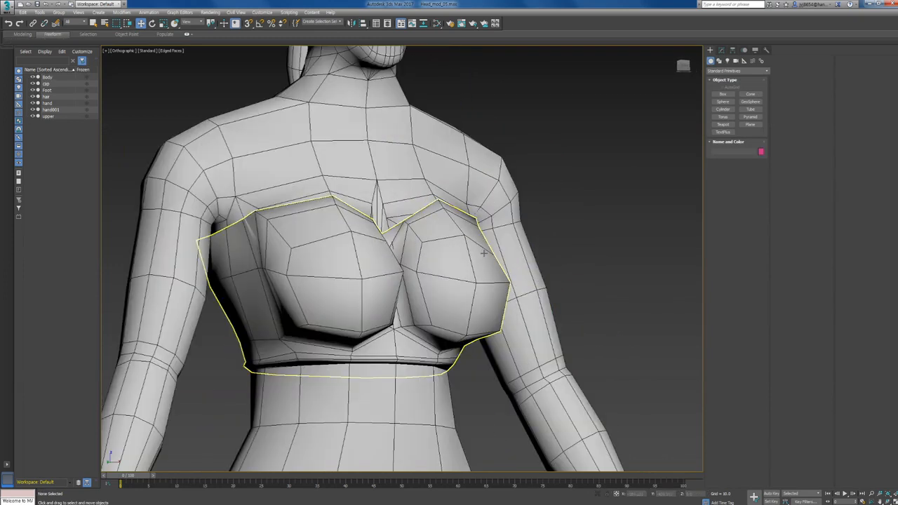
scroll(484, 256, down, 10)
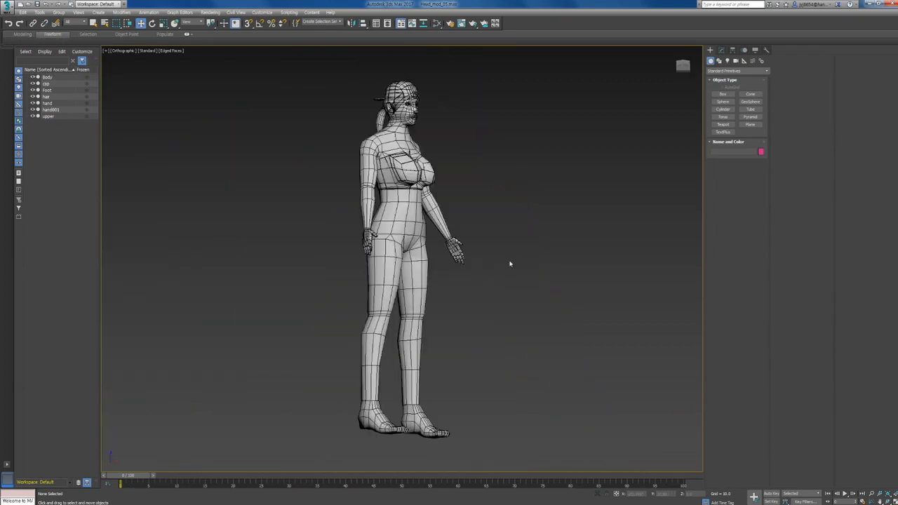
click(429, 167)
alt+middle_drag(429, 167, 417, 163)
scroll(418, 163, up, 6)
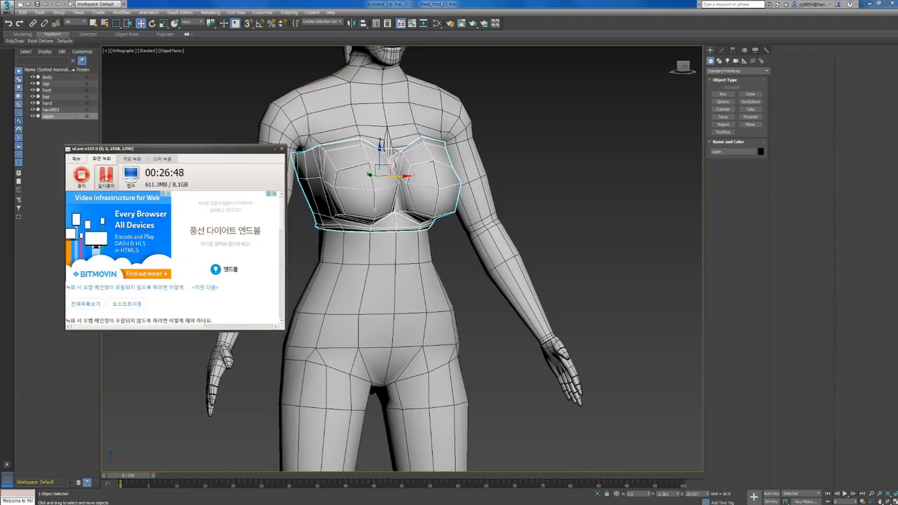
click(275, 150)
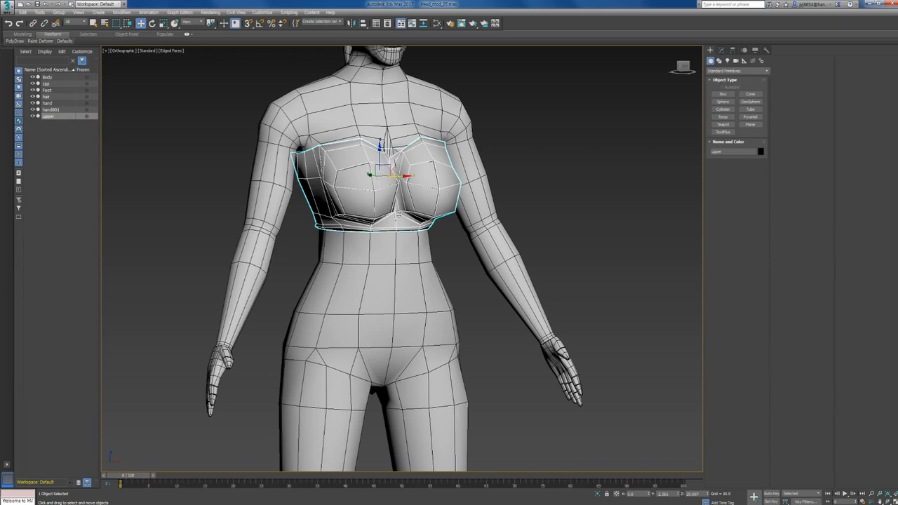
Step: Detach the two central upper-chest polygons of the body mesh as a cloned separate object
click(422, 105)
scroll(391, 121, up, 4)
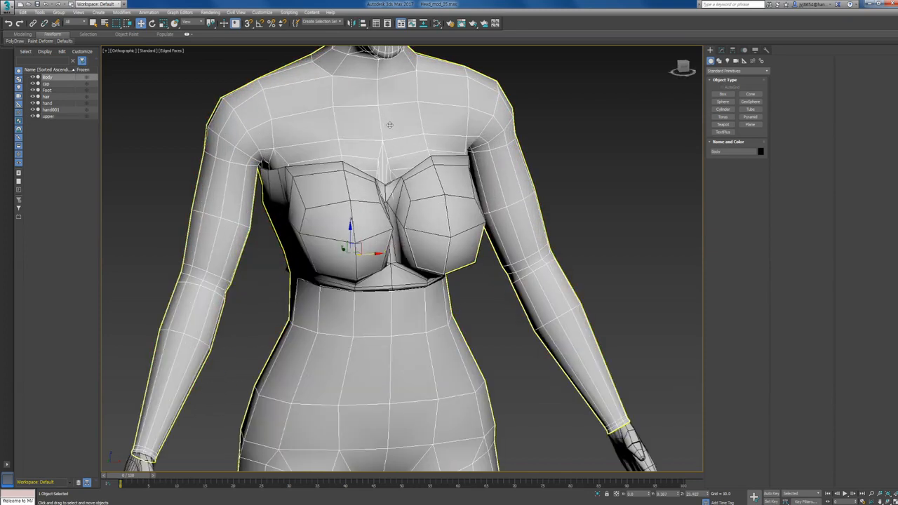
key(4)
click(390, 125)
ctrl+click(361, 123)
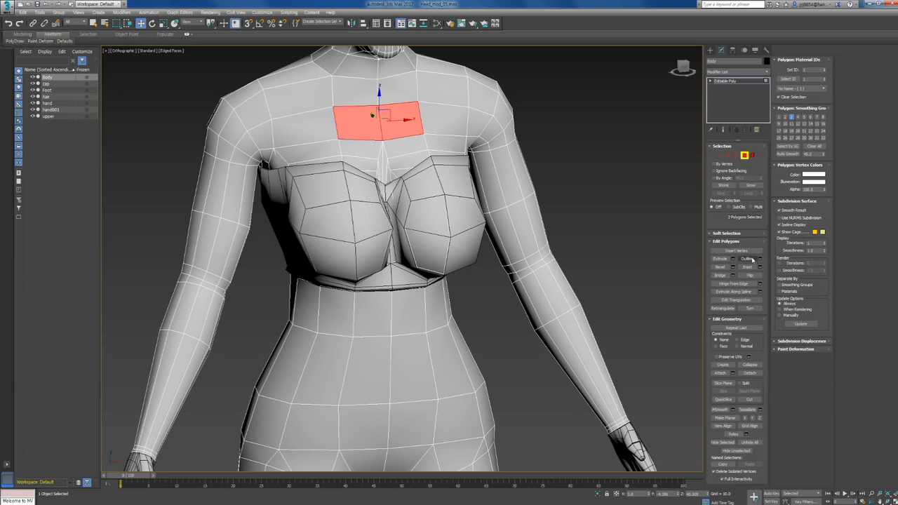
click(750, 373)
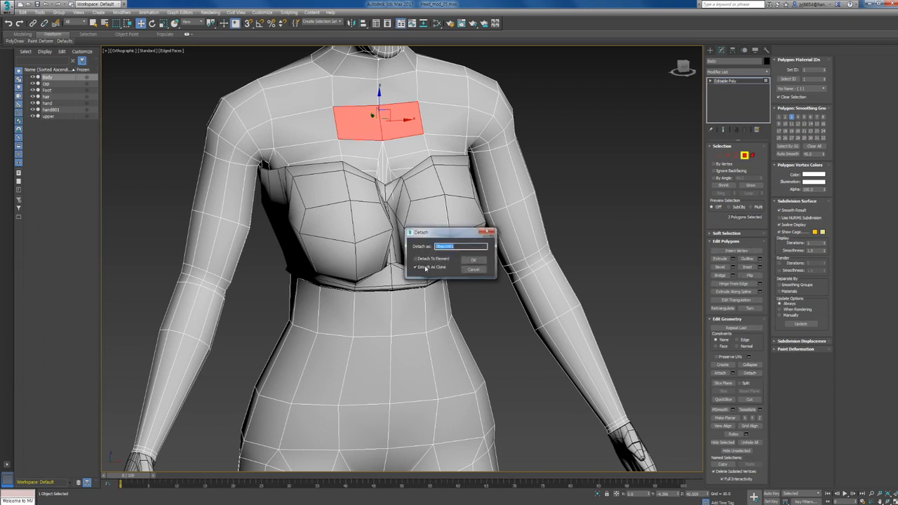
click(473, 260)
click(710, 50)
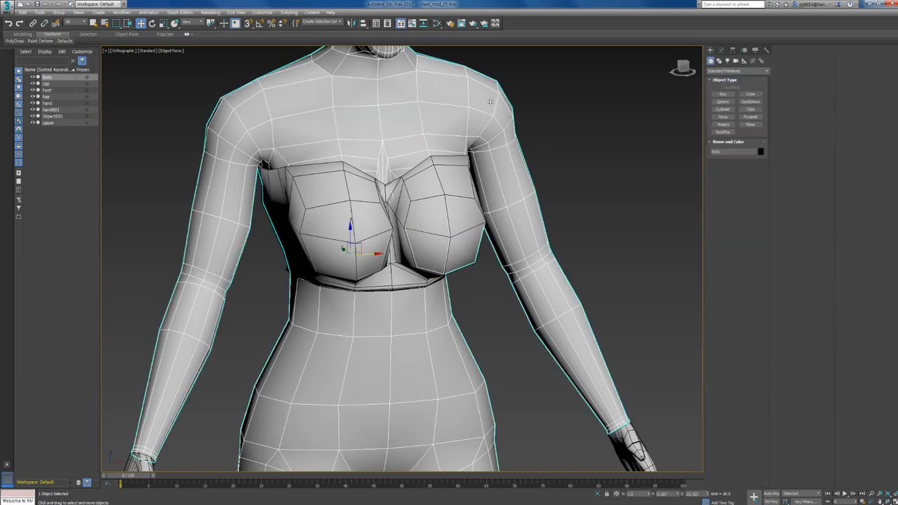
Step: Select the detached chest patch and centre its pivot on the object
click(411, 120)
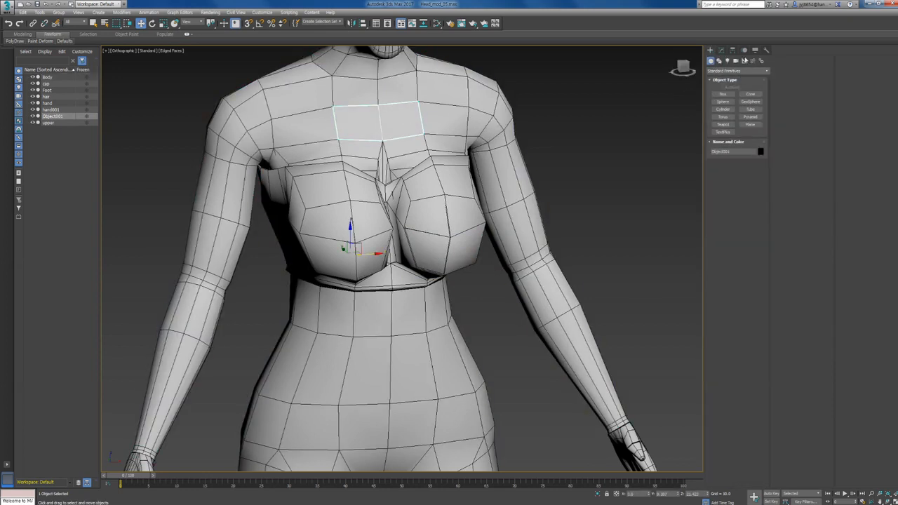
click(733, 50)
click(737, 99)
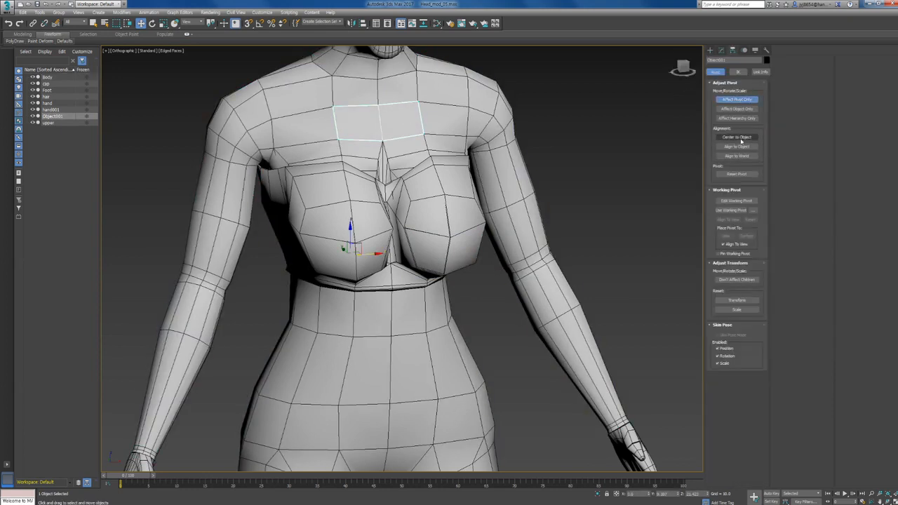
click(737, 137)
click(737, 100)
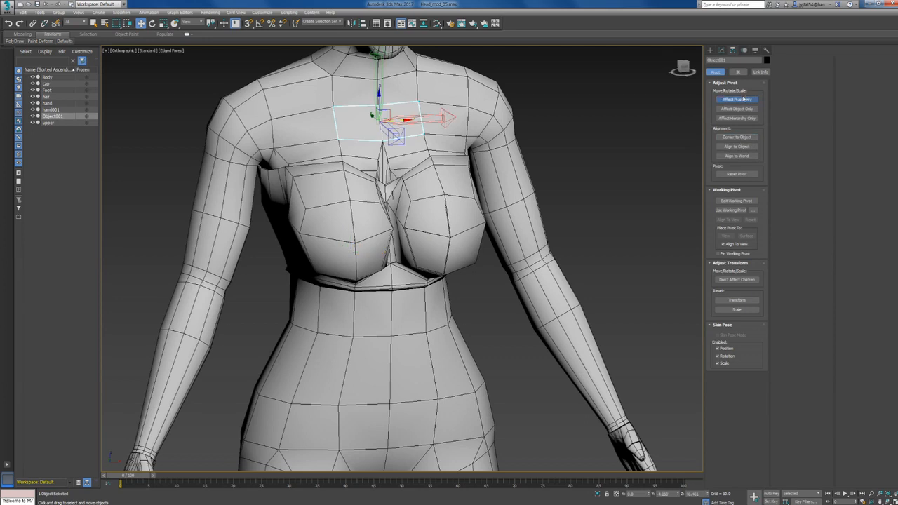
Step: Apply a Shell modifier to the detached chest patch and view it from the side
click(722, 51)
click(737, 71)
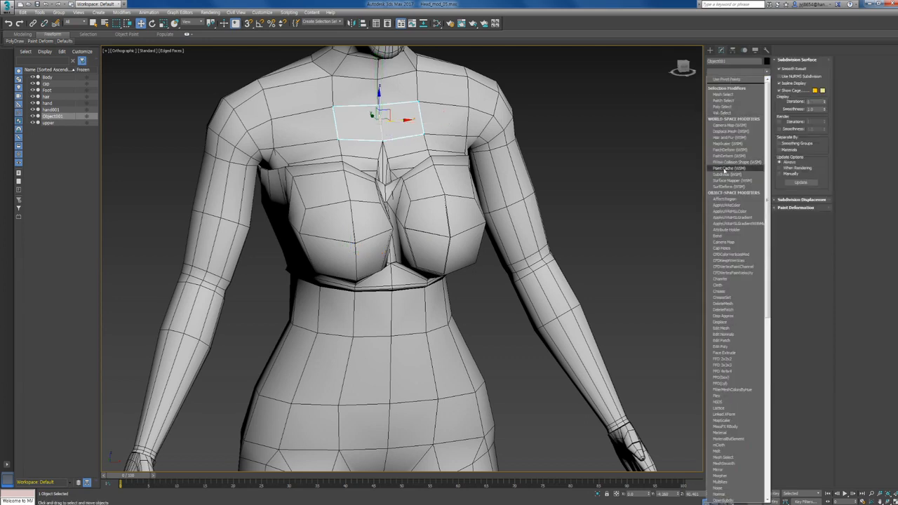
scroll(725, 183, down, 15)
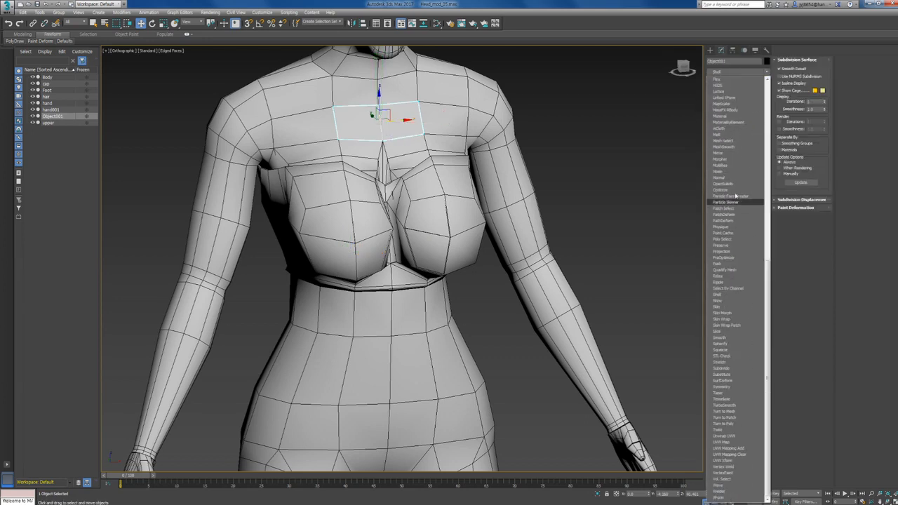
click(724, 297)
alt+middle_drag(421, 171, 507, 171)
scroll(384, 172, up, 5)
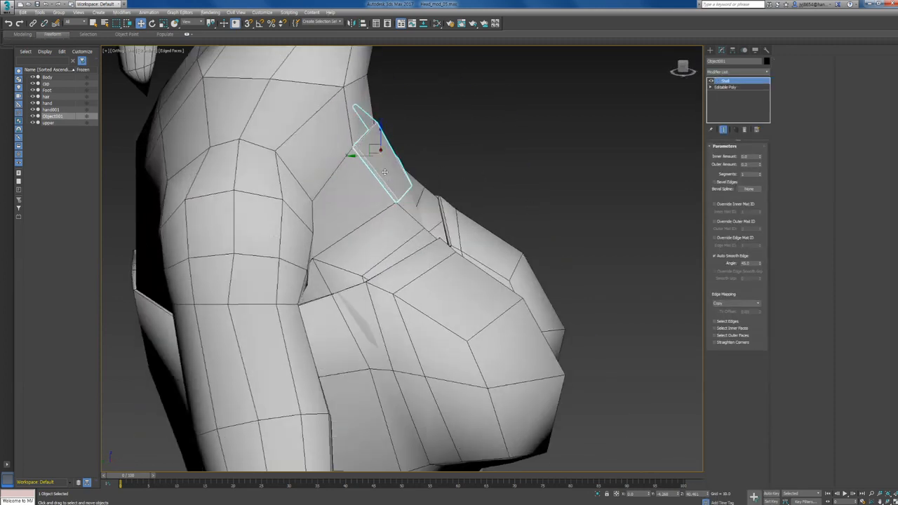
Step: Convert the shelled chest patch to an Editable Poly and pull its two upper vertices forward, away from the body
alt+middle_drag(385, 172, 386, 169)
right_click(385, 153)
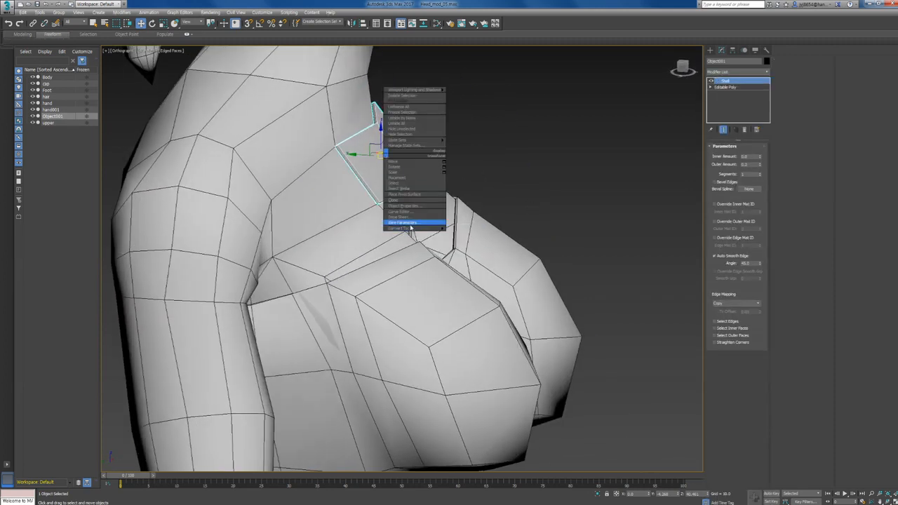
mouse_move(443, 230)
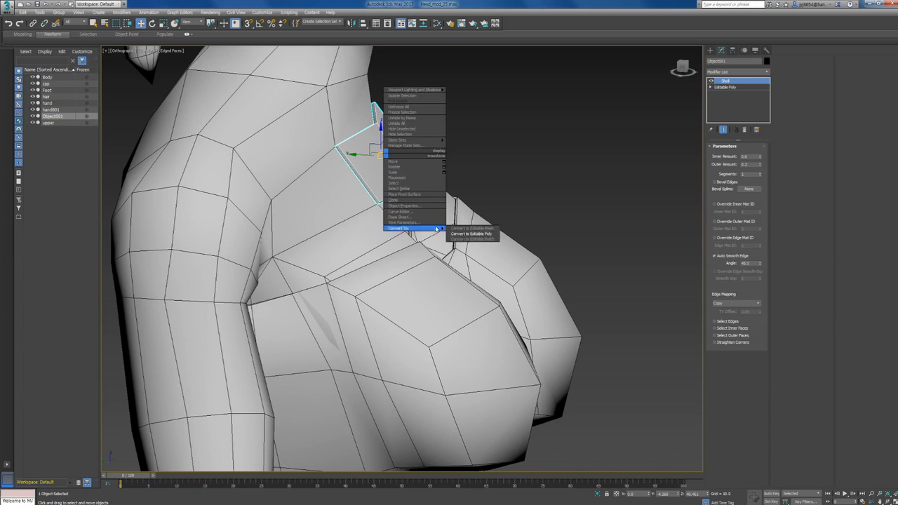
click(471, 234)
key(1)
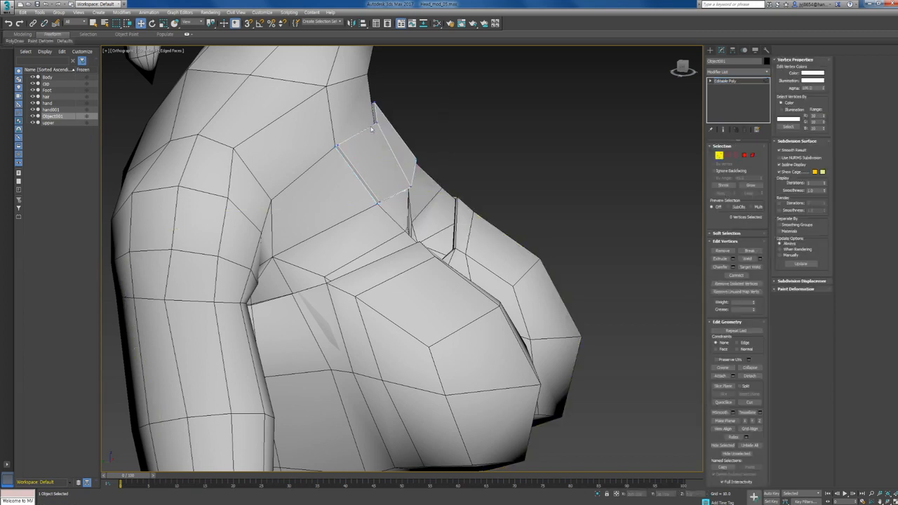
drag(383, 131, 360, 101)
alt+middle_drag(360, 125, 365, 118)
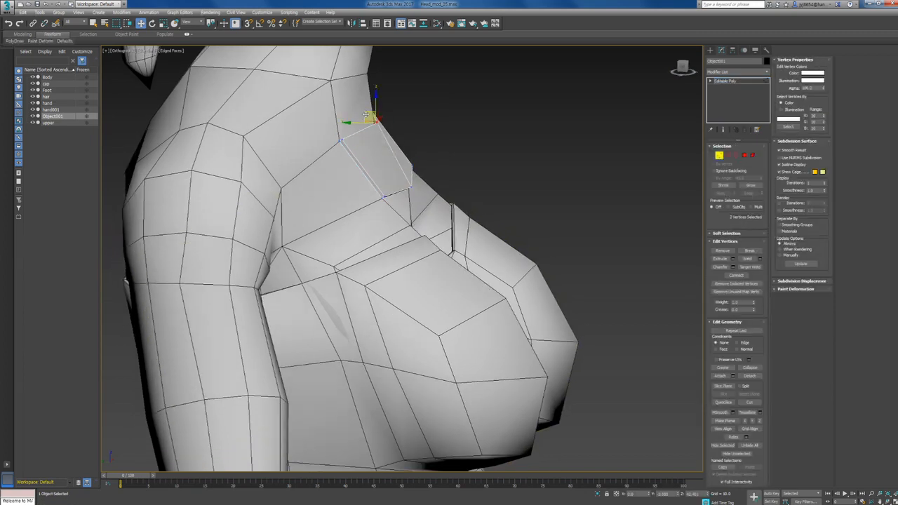
drag(367, 116, 406, 136)
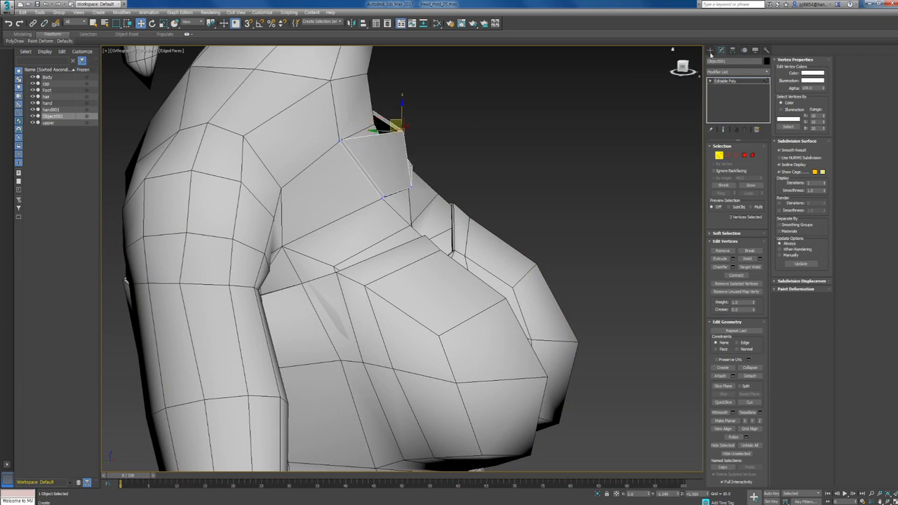
Step: Delete the detached chest patch, and select and isolate the upper garment for a check
click(710, 51)
key(Delete)
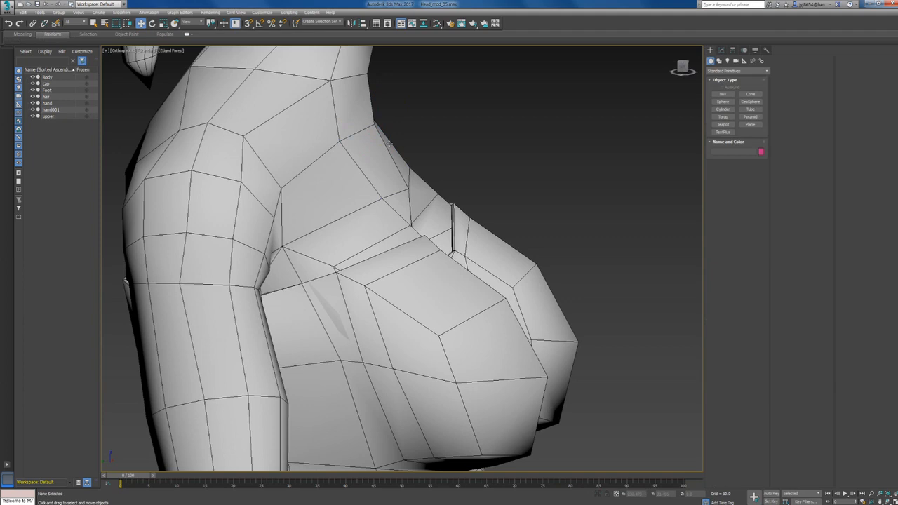
click(505, 263)
scroll(562, 249, down, 3)
key(alt+q)
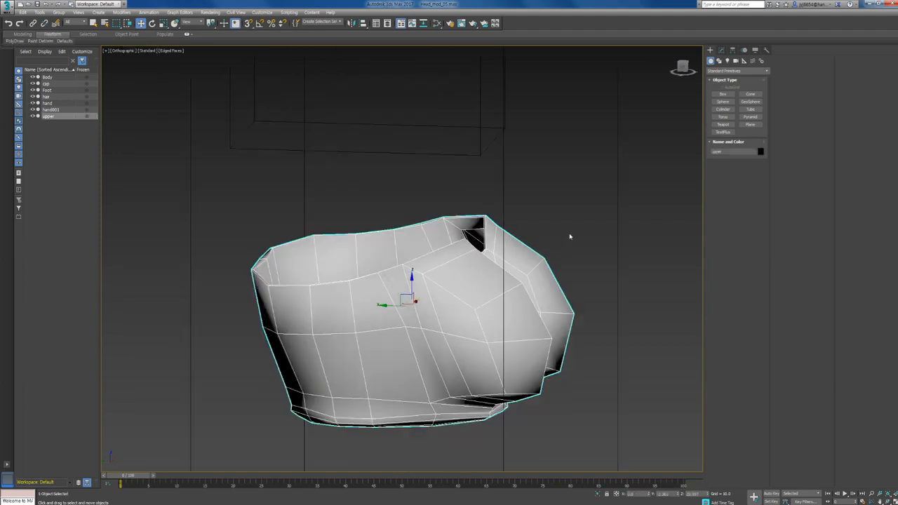
scroll(569, 236, down, 7)
alt+middle_drag(569, 237, 537, 180)
scroll(527, 237, up, 6)
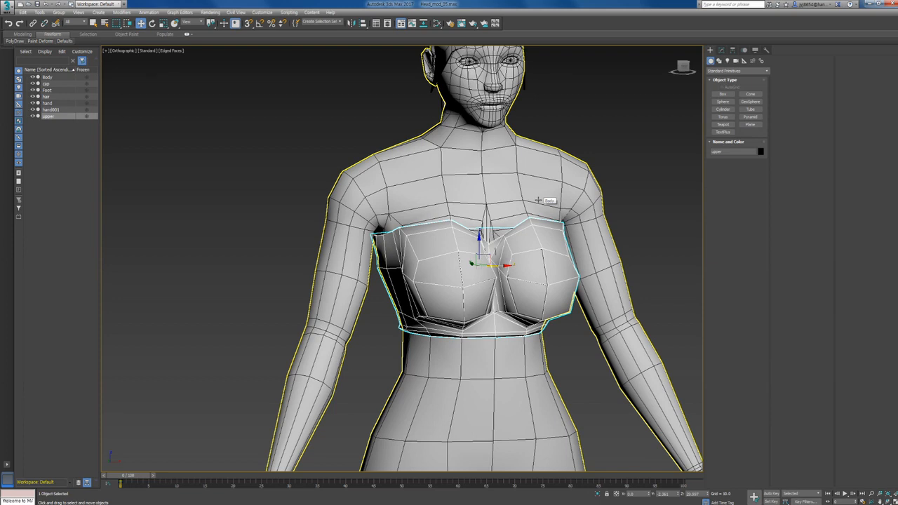
Step: Select the two outer side vertices of the upper garment and adjust them slightly with Scale
alt+middle_drag(553, 168, 472, 181)
alt+middle_drag(351, 242, 511, 322)
scroll(388, 258, up, 4)
key(1)
alt+middle_drag(624, 317, 597, 281)
click(491, 280)
alt+middle_drag(492, 281, 376, 257)
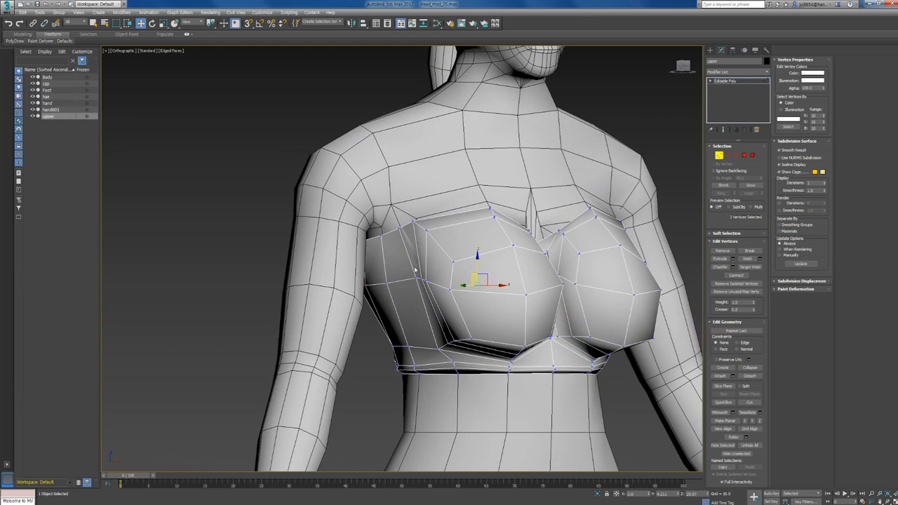
alt+middle_drag(415, 269, 359, 243)
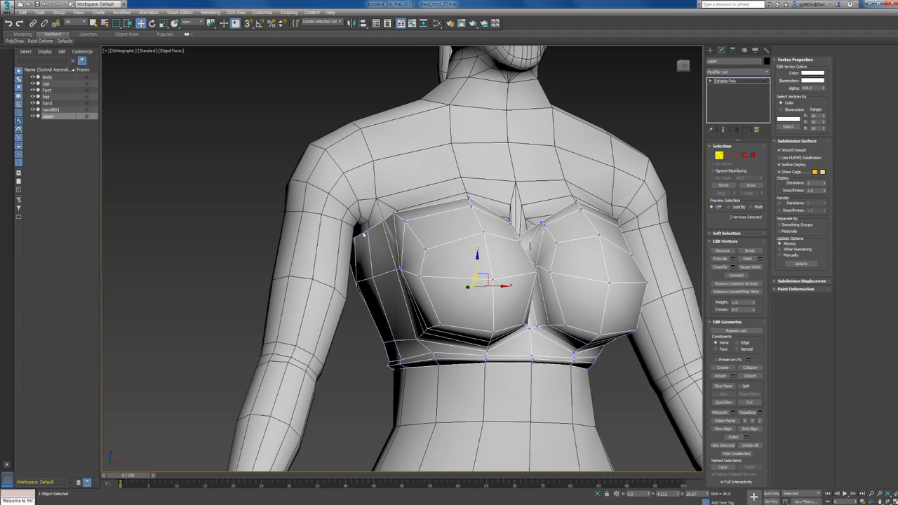
alt+middle_drag(440, 292, 397, 271)
key(r)
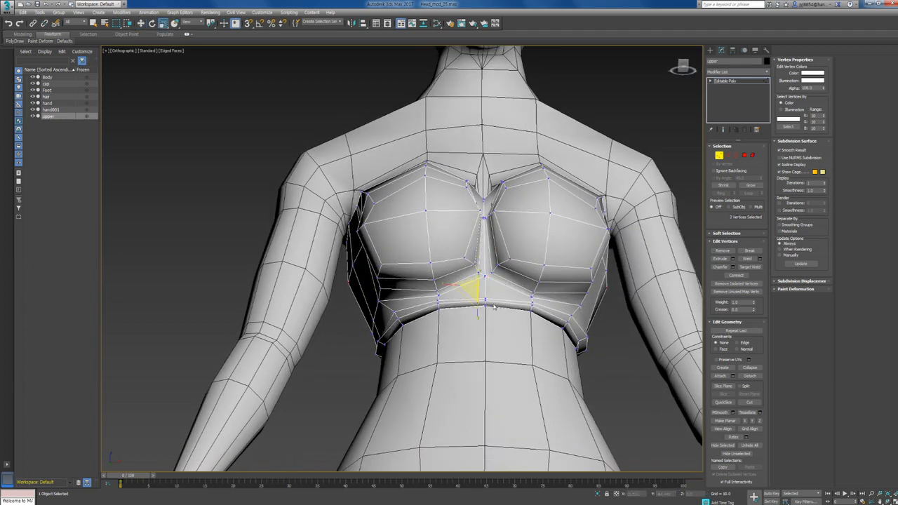
drag(447, 284, 447, 284)
alt+middle_drag(448, 284, 468, 262)
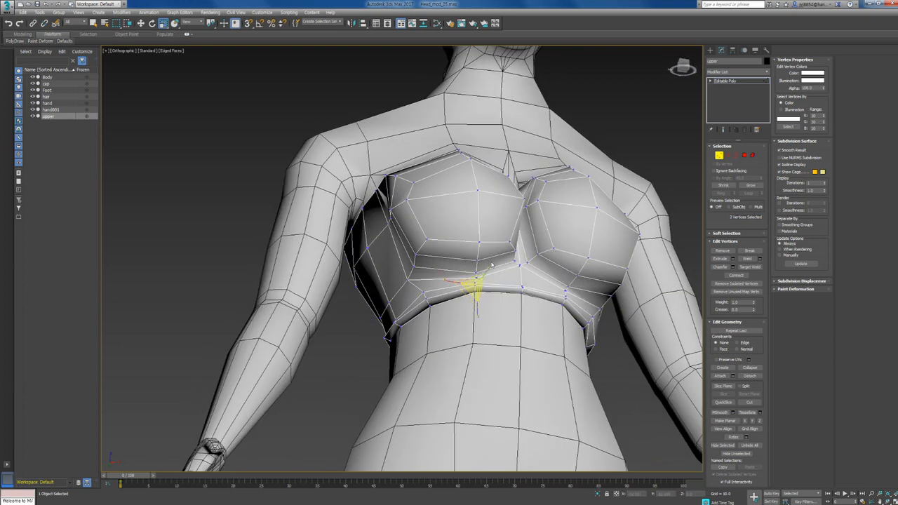
Step: Examine the upper garment's shape and proportions from the front, close up and on the full figure
alt+middle_drag(530, 269, 426, 345)
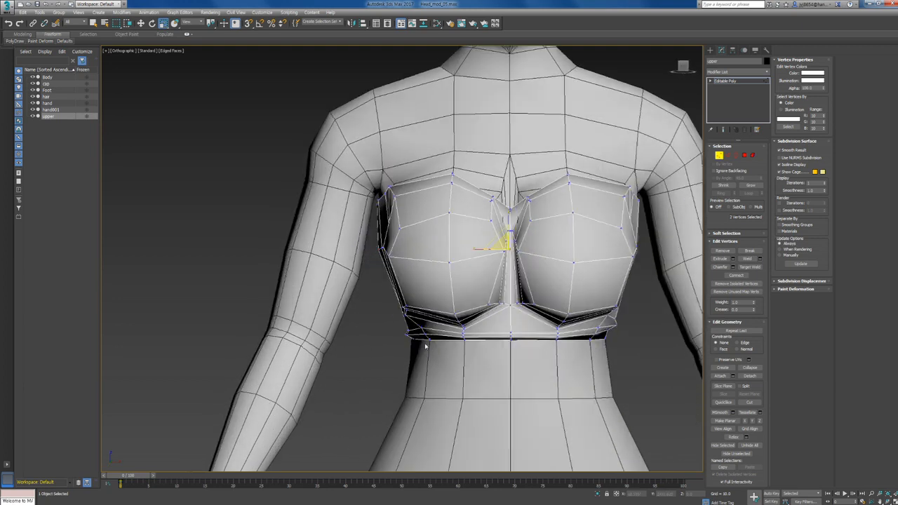
scroll(431, 343, up, 2)
scroll(444, 335, down, 2)
middle_drag(510, 327, 490, 336)
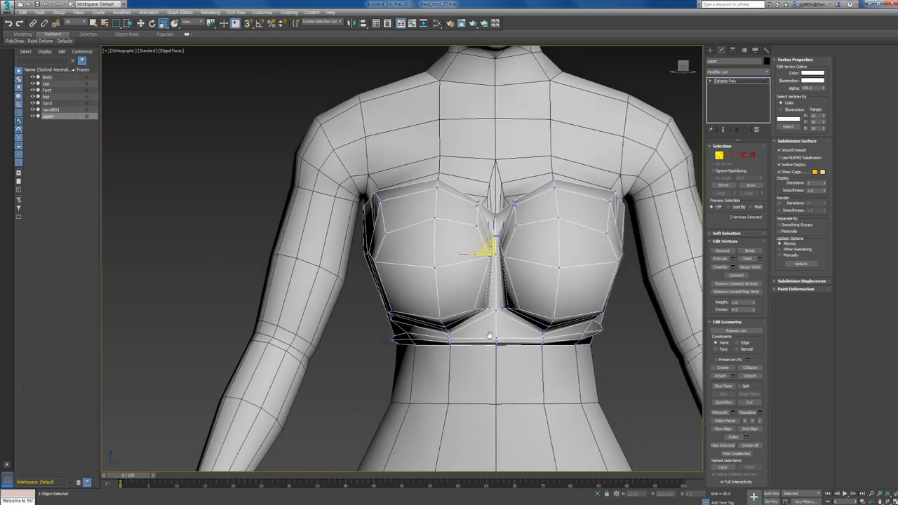
scroll(489, 333, down, 2)
mouse_move(584, 284)
alt+middle_down()
mouse_move(497, 292)
mouse_move(569, 288)
alt+middle_up()
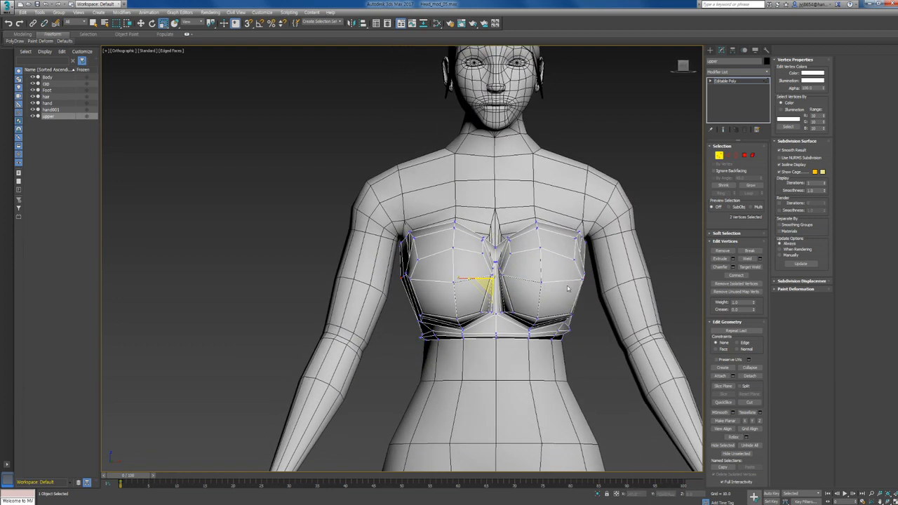
scroll(508, 301, down, 5)
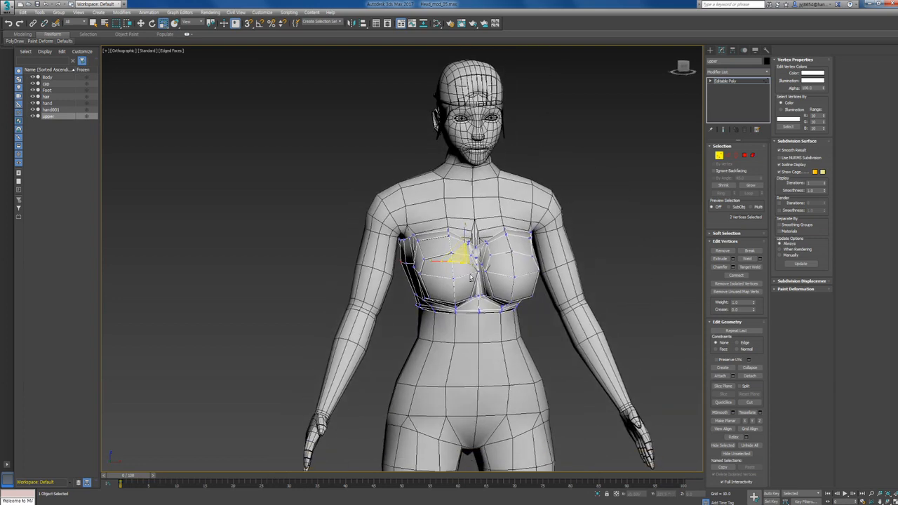
scroll(475, 279, down, 2)
middle_drag(476, 279, 449, 231)
scroll(449, 231, up, 2)
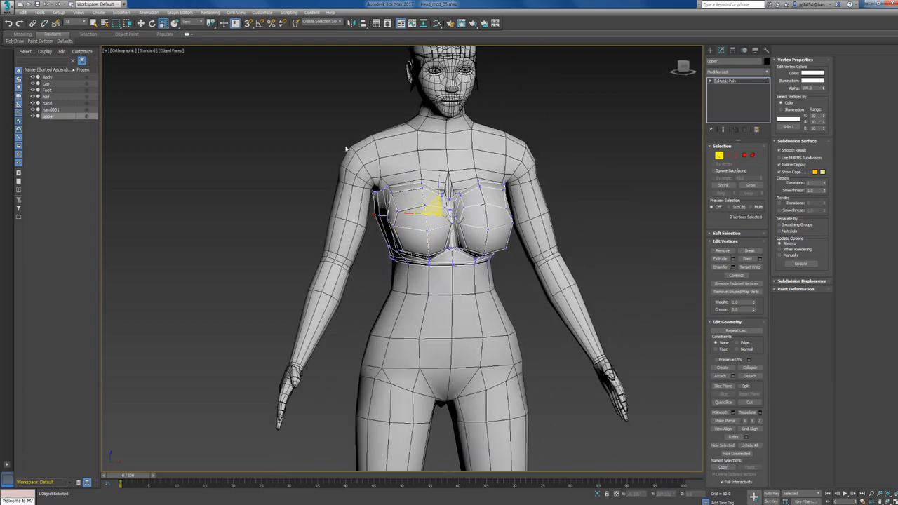
middle_drag(461, 341, 451, 294)
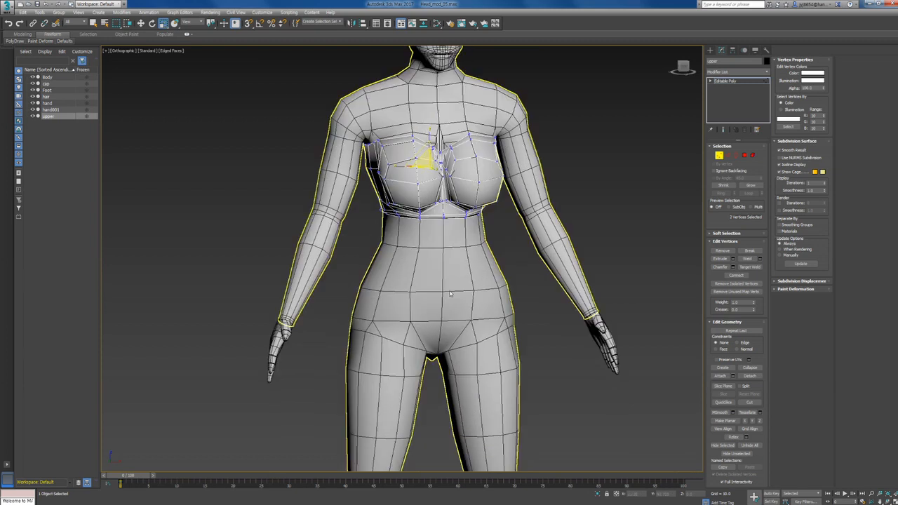
scroll(399, 290, down, 4)
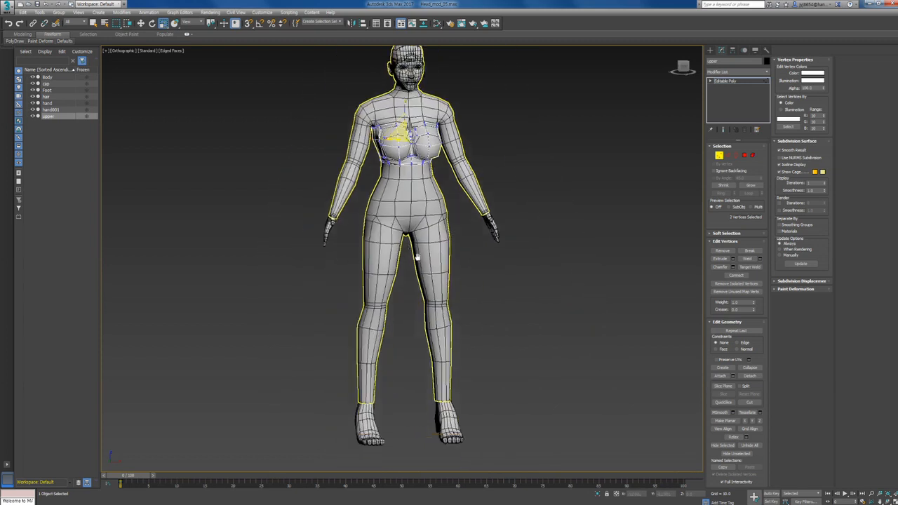
scroll(425, 315, up, 4)
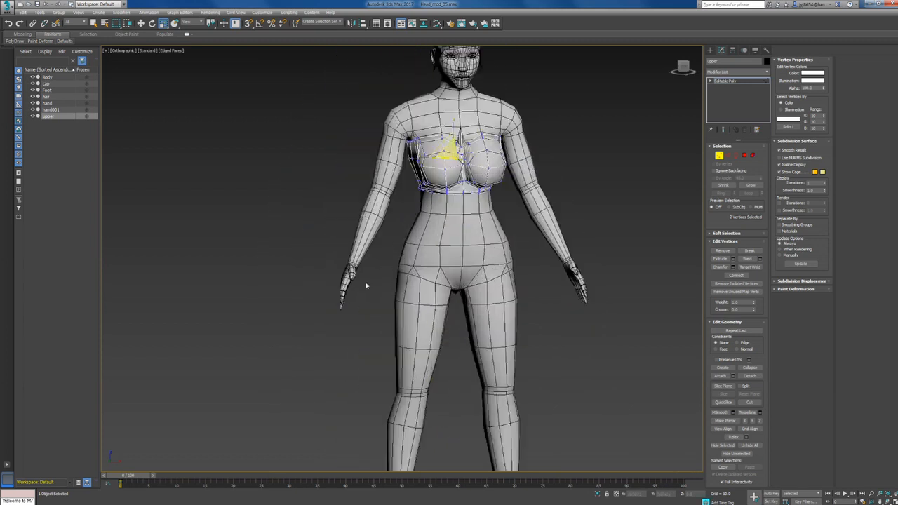
scroll(451, 249, up, 2)
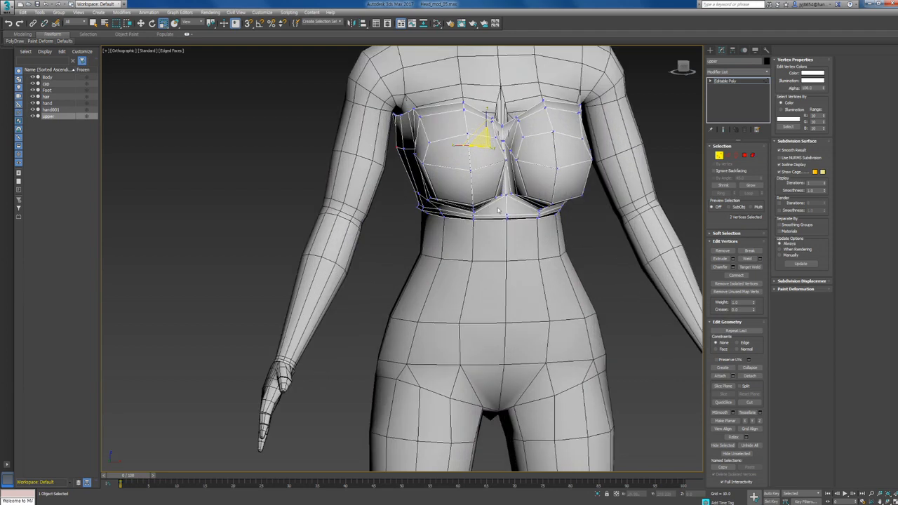
scroll(497, 214, down, 2)
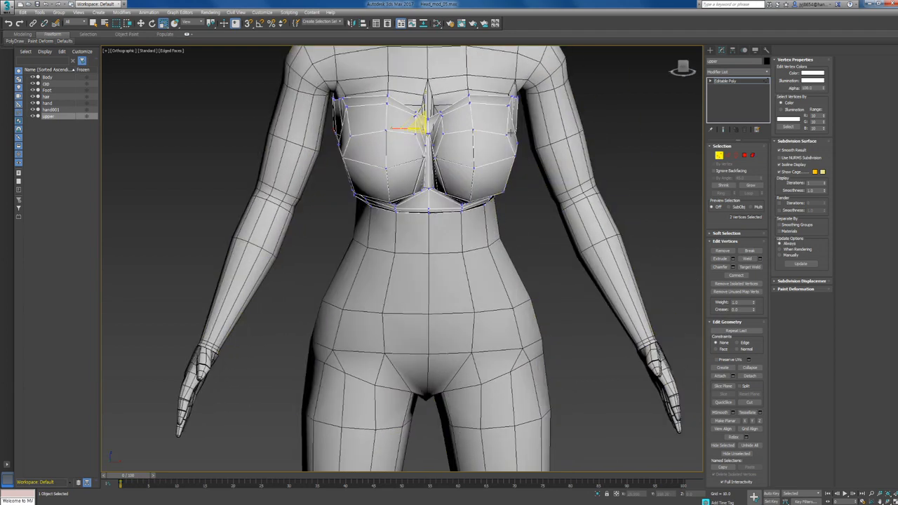
Step: Leave vertex editing, hide the edged faces, and examine the smooth-shaded garment on the figure from the front and side
click(711, 51)
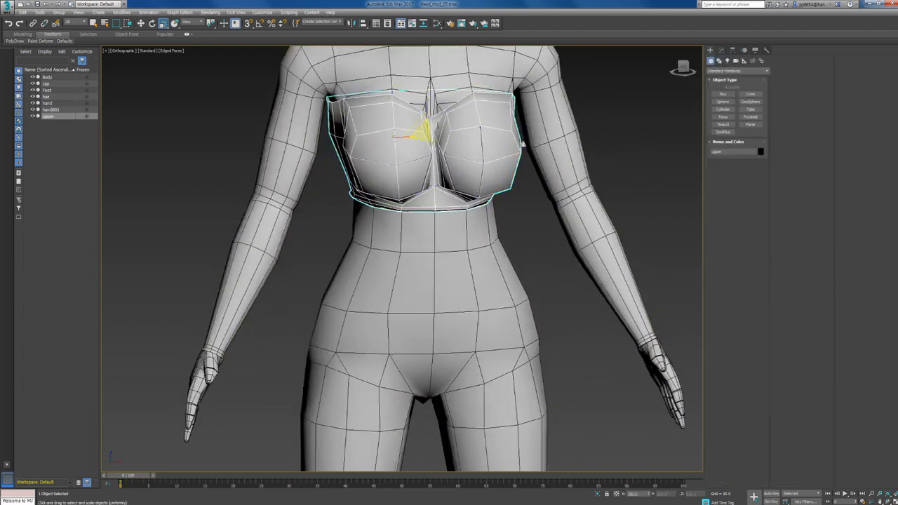
scroll(592, 143, down, 3)
scroll(562, 146, down, 3)
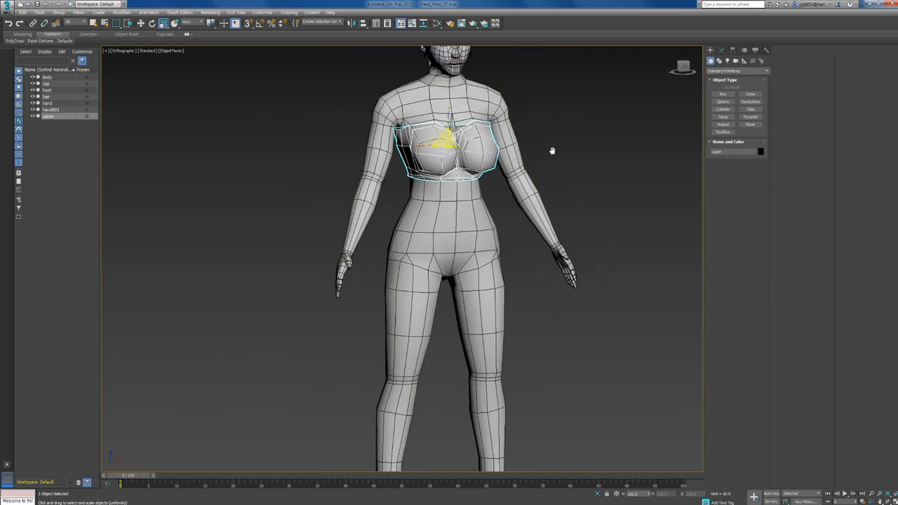
click(489, 202)
click(570, 143)
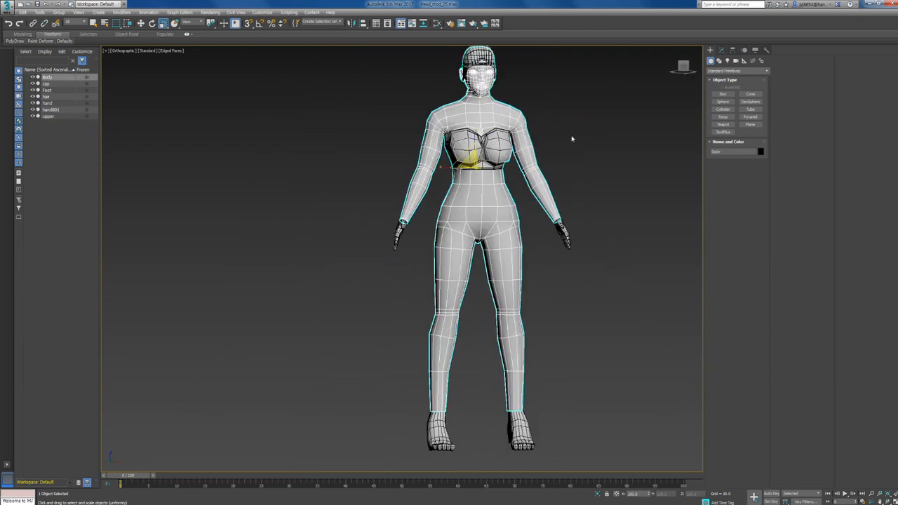
scroll(563, 145, up, 4)
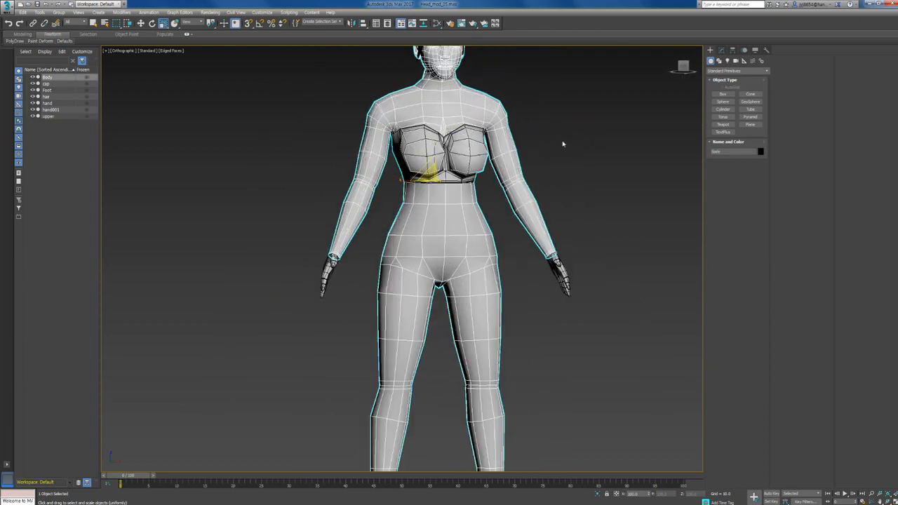
click(170, 51)
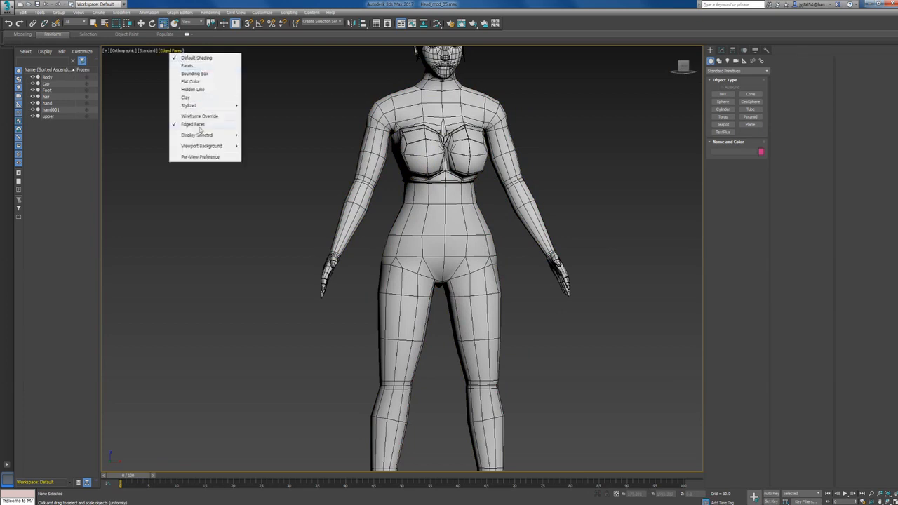
click(200, 125)
scroll(436, 140, down, 4)
click(432, 91)
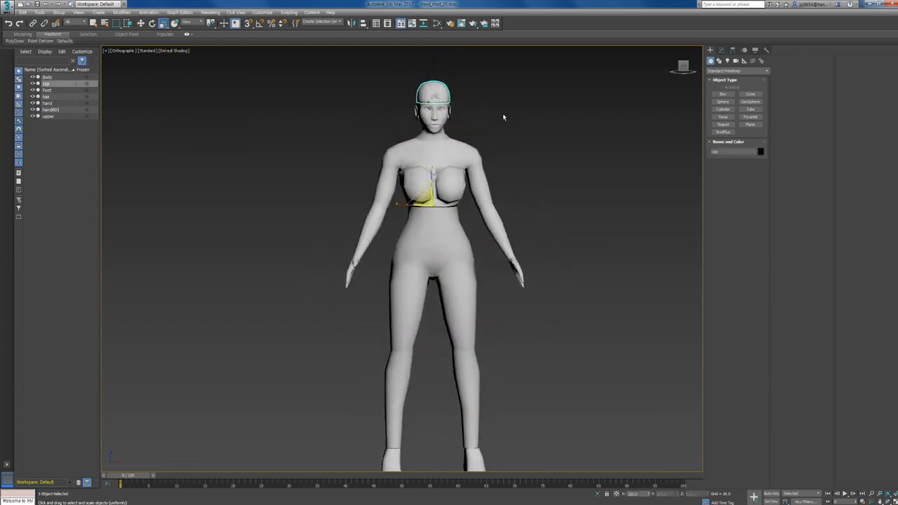
alt+middle_drag(503, 117, 293, 131)
scroll(439, 184, up, 5)
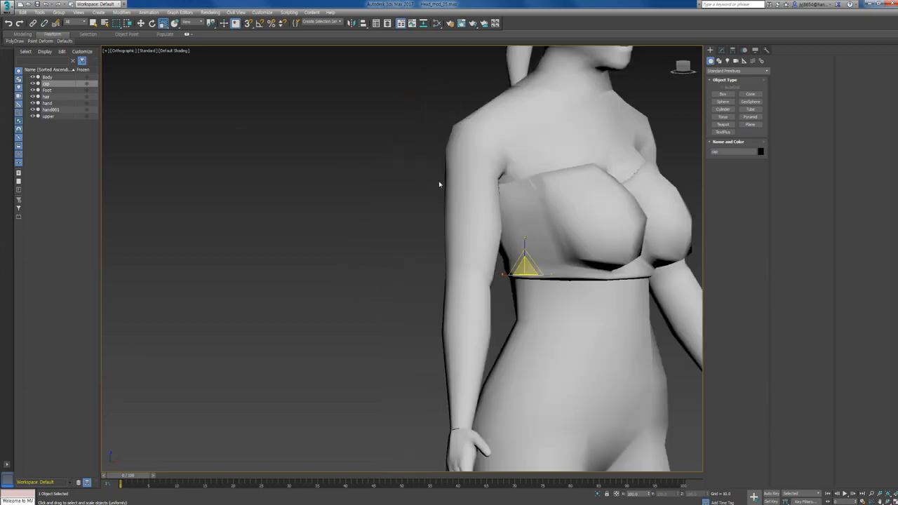
Step: Select the upper garment and turn the Edged Faces display back on
click(548, 196)
click(174, 51)
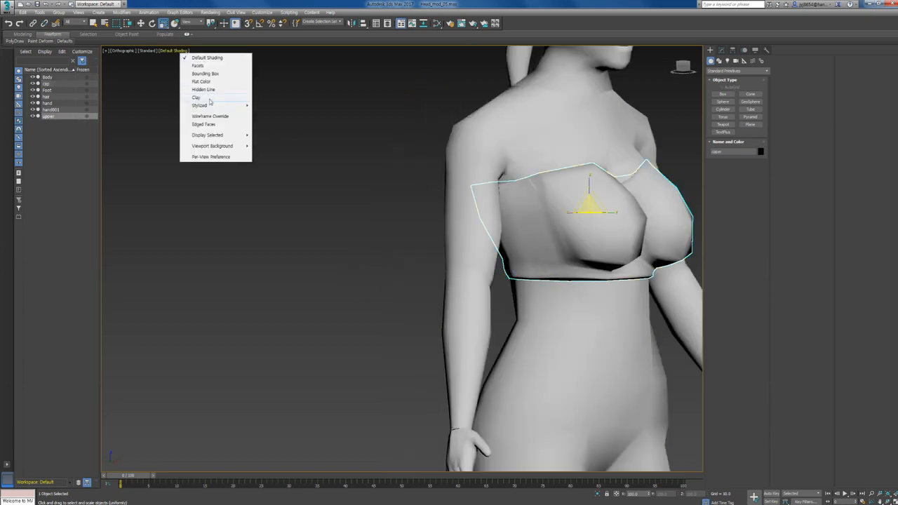
click(212, 127)
scroll(518, 261, up, 5)
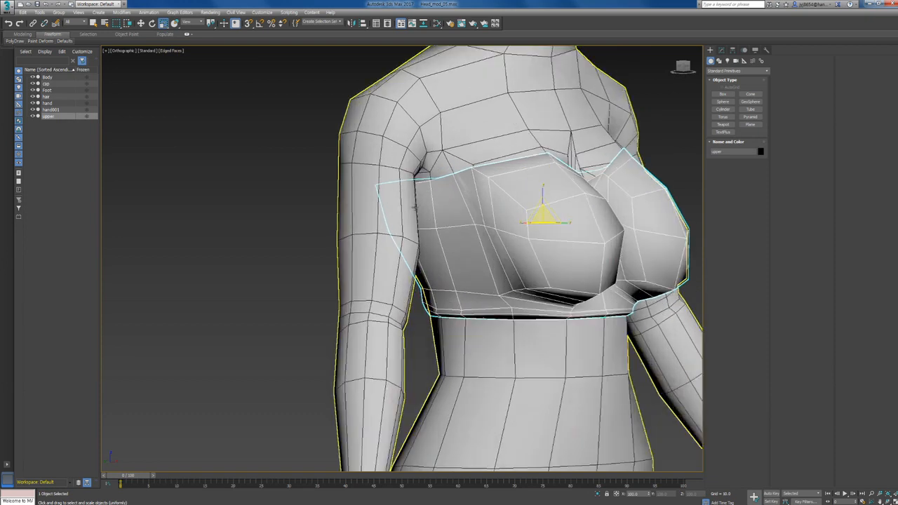
Step: Try to connect the ring of vertical edges around the garment's lower half with a new loop slid toward its upper end
click(511, 265)
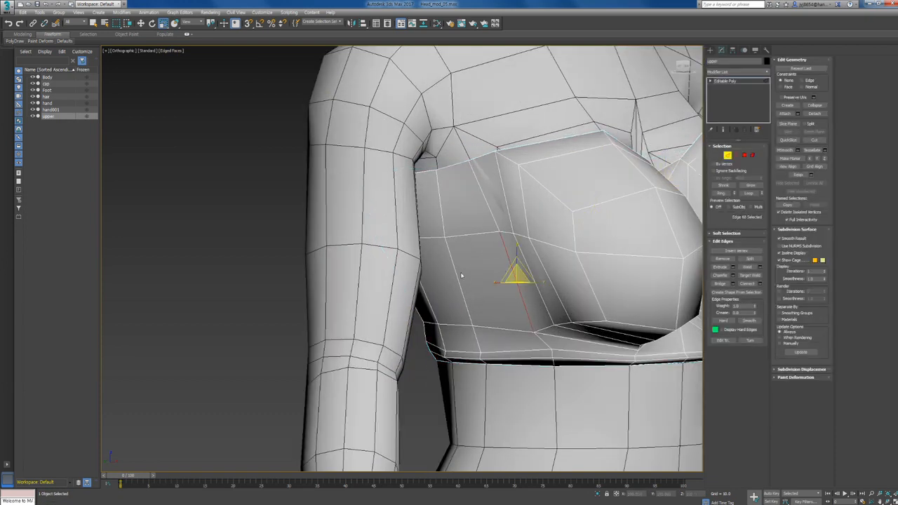
shift+click(464, 278)
middle_drag(515, 273, 481, 269)
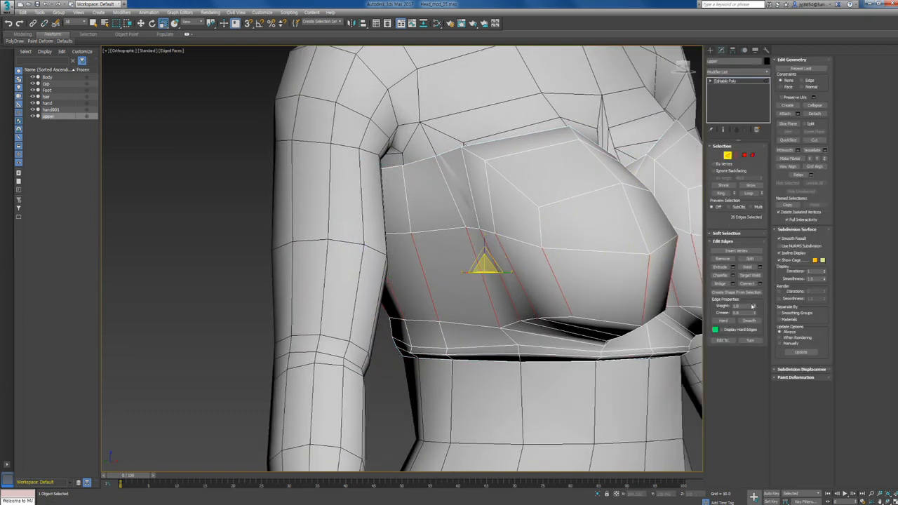
click(746, 284)
alt+middle_drag(537, 281, 505, 283)
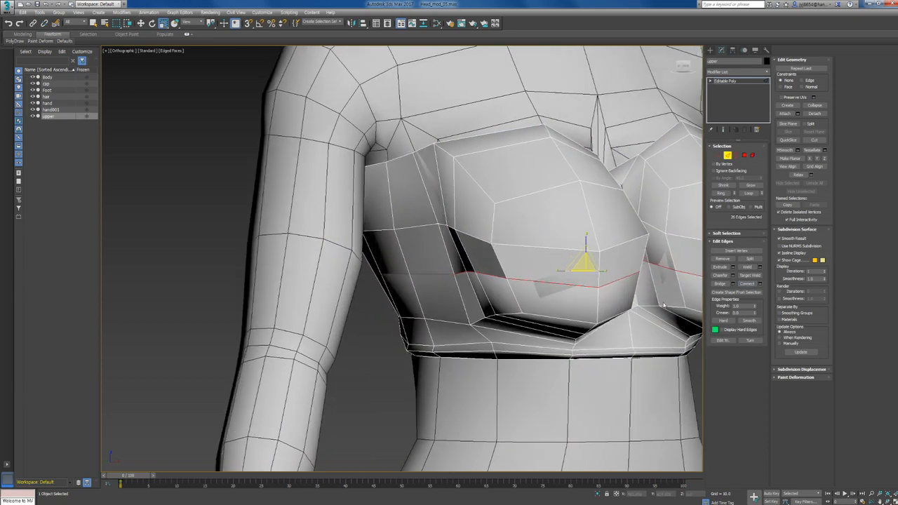
key(ctrl+z)
click(761, 285)
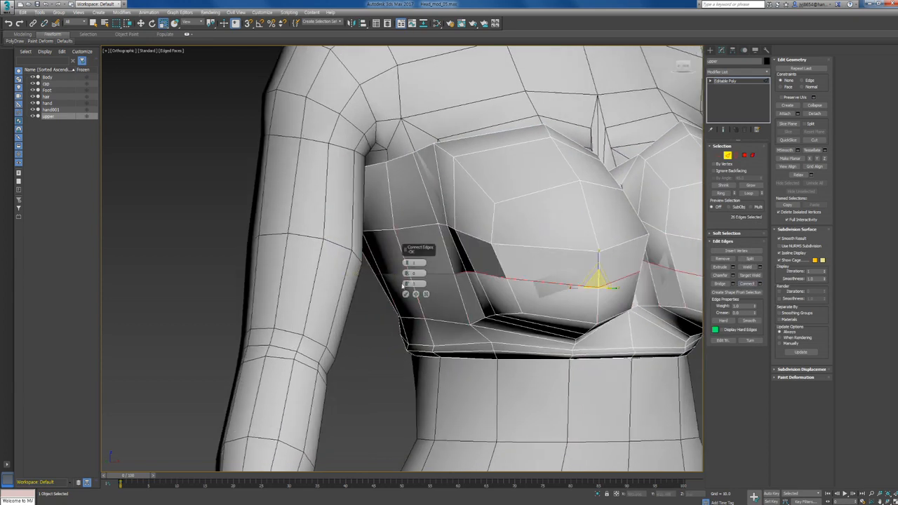
drag(407, 283, 399, 173)
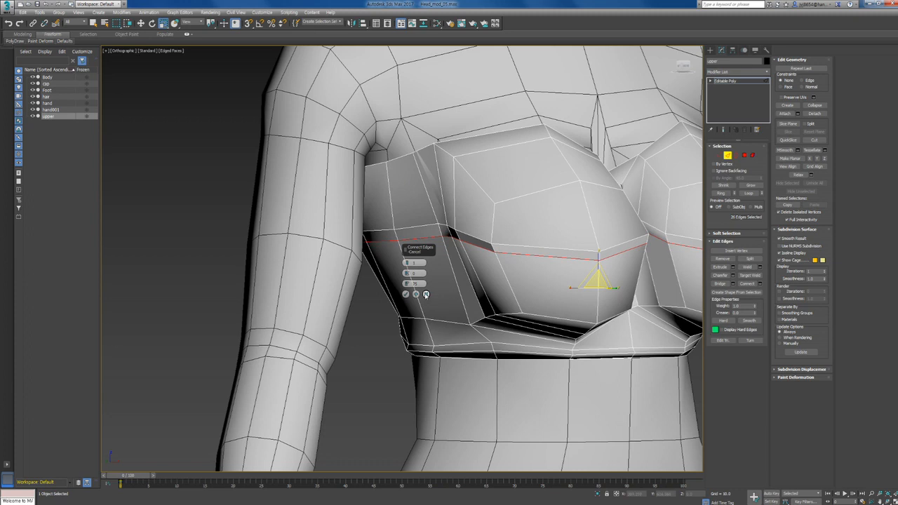
click(426, 294)
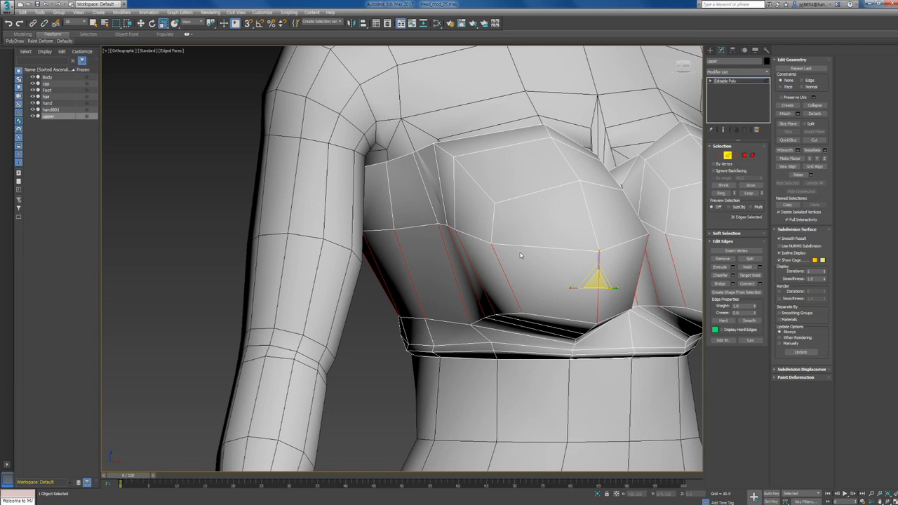
Step: Select a vertical edge on the garment's side and isolate the garment for closer work
click(387, 193)
alt+middle_drag(389, 191, 445, 204)
right_click(425, 195)
click(449, 136)
scroll(393, 181, down, 8)
scroll(434, 201, up, 2)
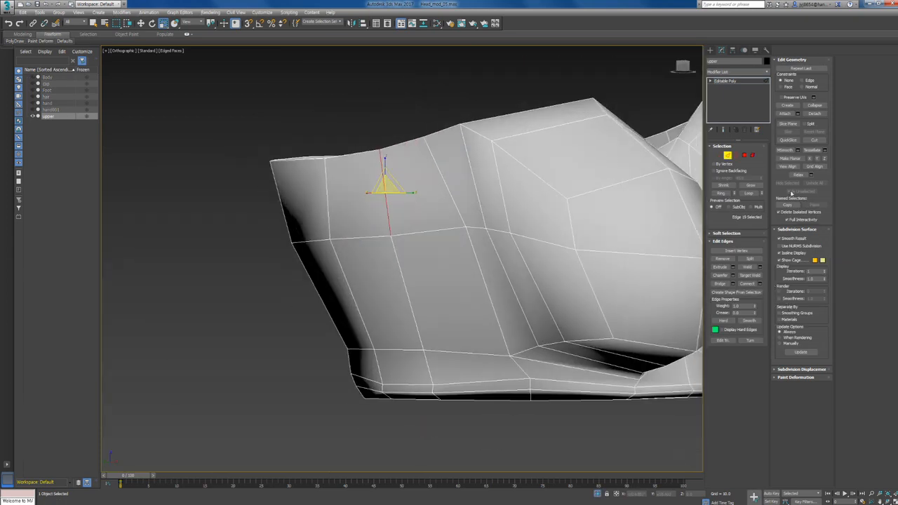
Step: Cut a new edge line just above the horizontal loop across the garment's side, starting and ending on vertices of that loop
click(815, 140)
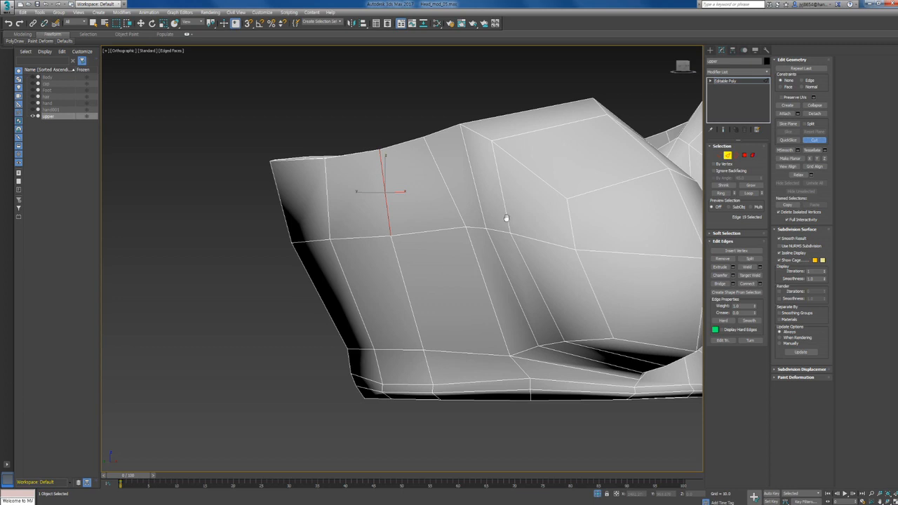
scroll(512, 221, down, 5)
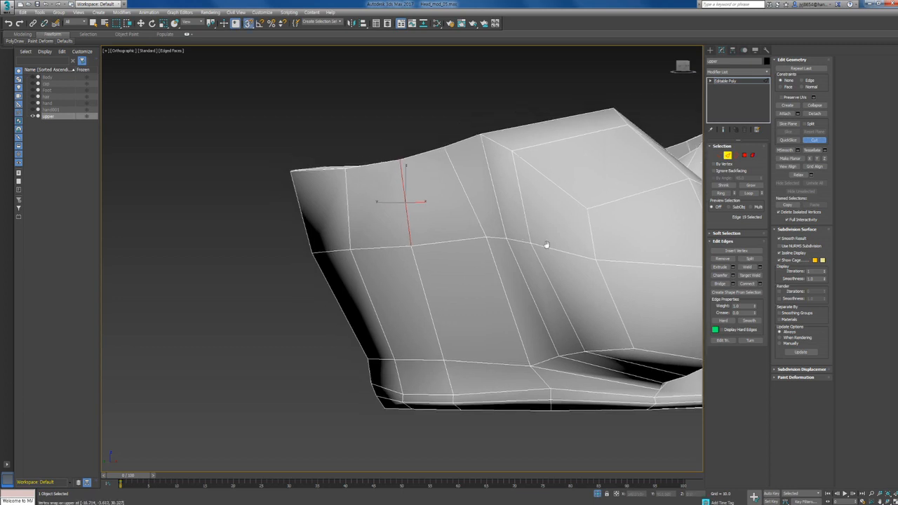
scroll(515, 227, up, 6)
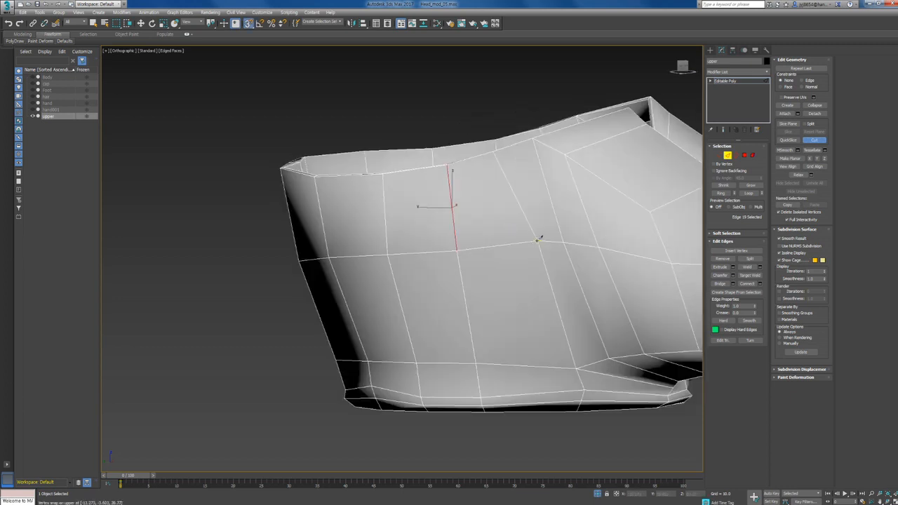
click(538, 240)
key(s)
click(456, 241)
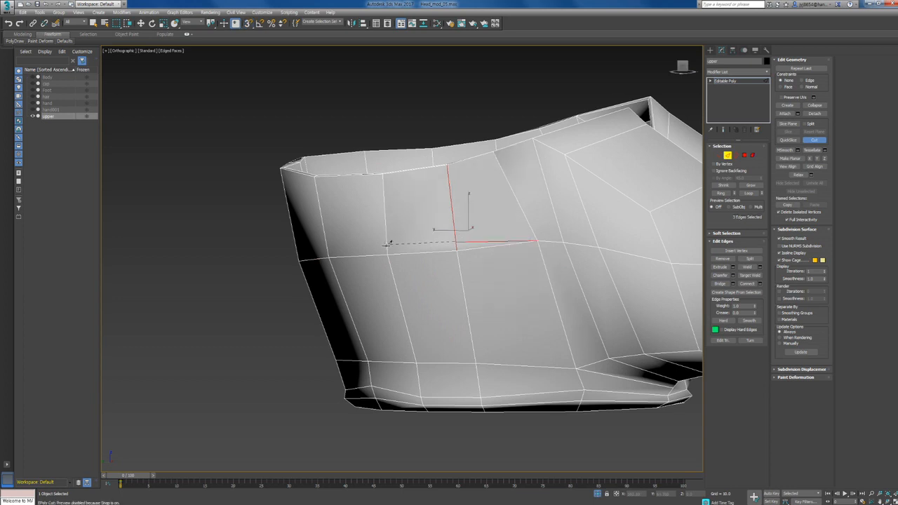
click(387, 241)
alt+middle_drag(386, 245, 377, 245)
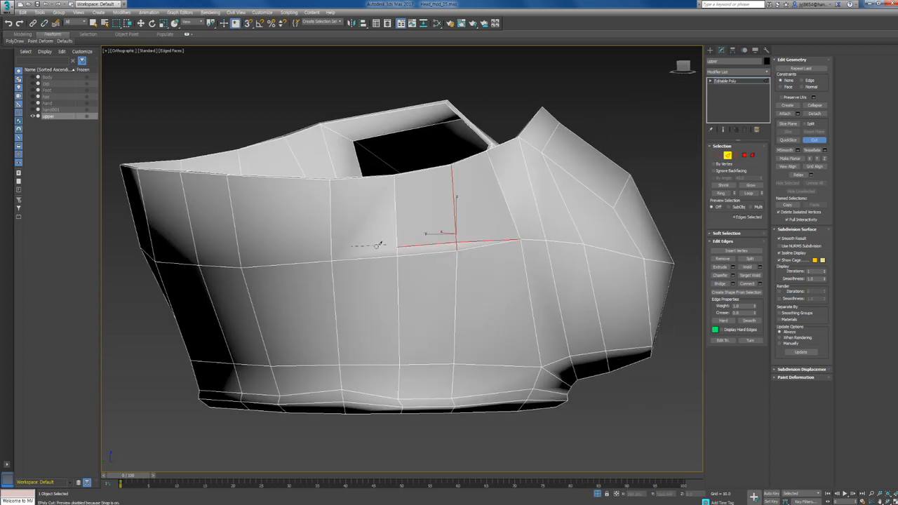
click(331, 249)
key(s)
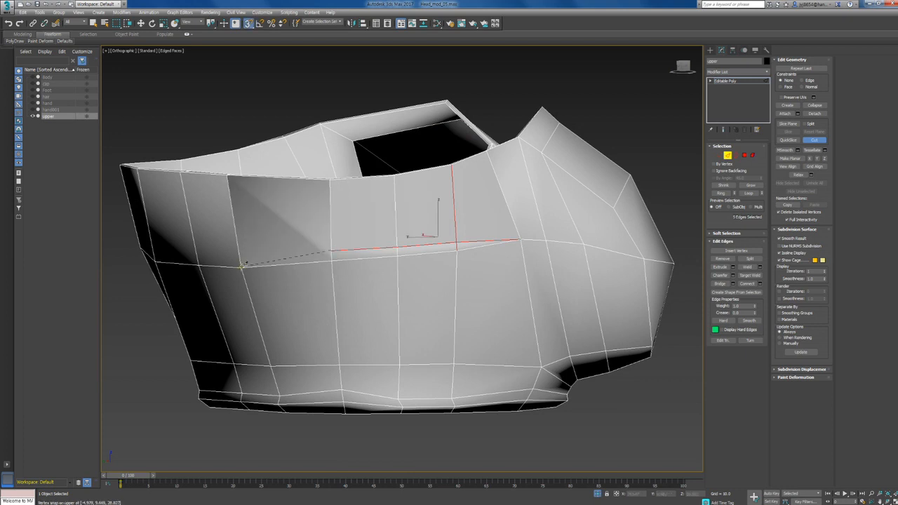
click(243, 267)
right_click(242, 266)
key(r)
key(s)
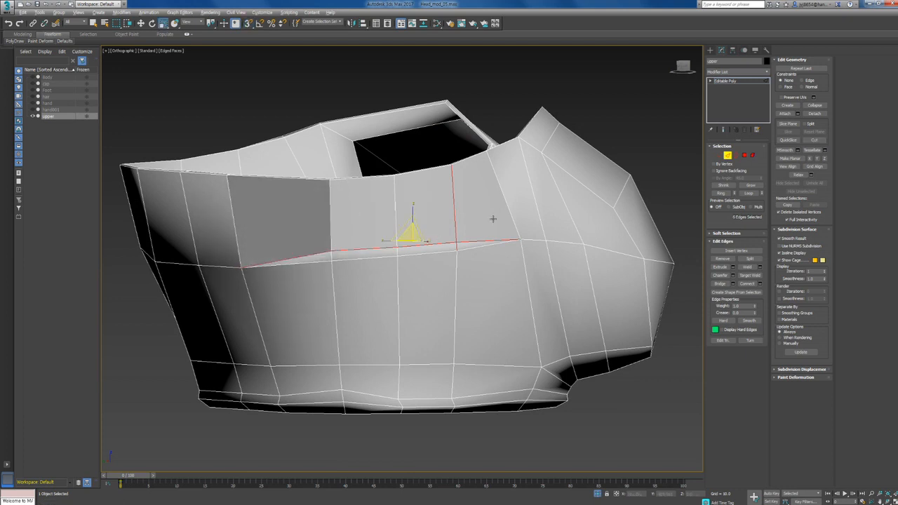
Step: Select two edges of the newly cut line on the garment's side and move them slightly outward
alt+middle_drag(493, 218, 443, 225)
key(2)
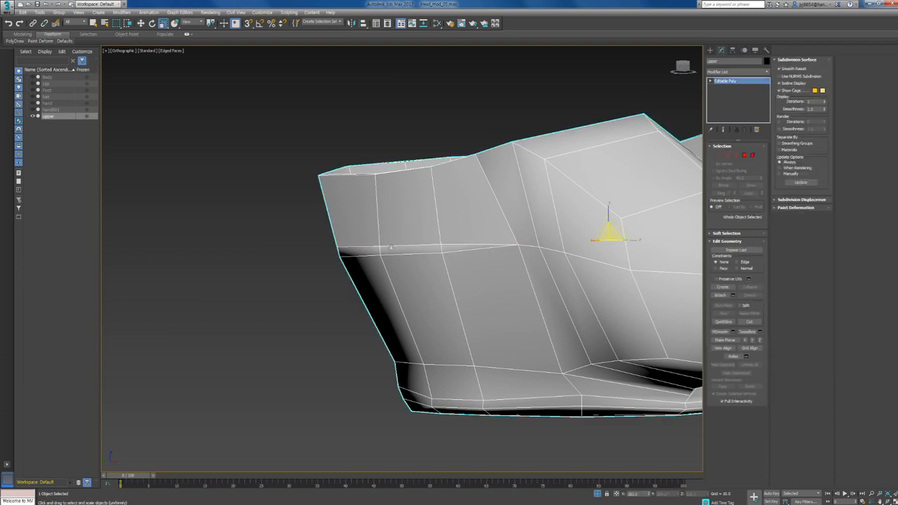
key(2)
click(393, 245)
ctrl+click(361, 248)
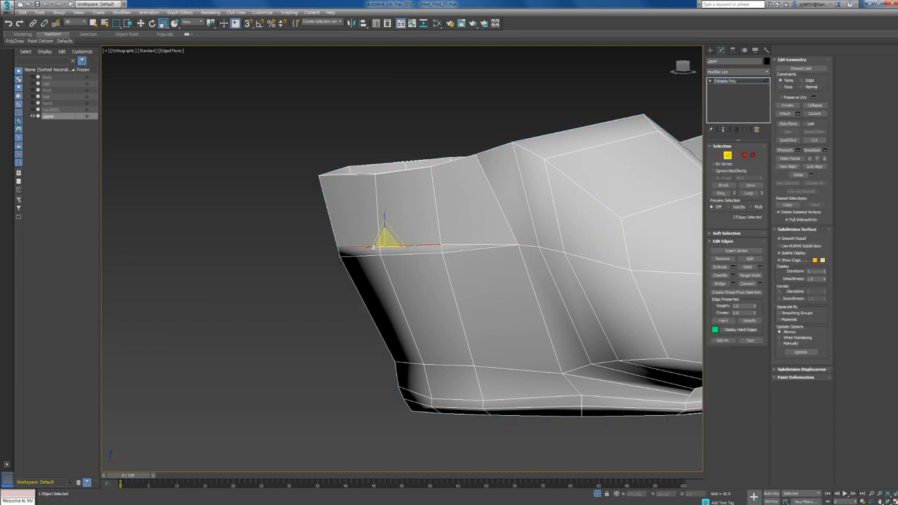
alt+middle_drag(361, 248, 390, 245)
key(w)
scroll(390, 244, up, 2)
Step: Select the two side edges just below the cut, check them against the full figure, and isolate the garment again
click(391, 247)
scroll(391, 246, up, 3)
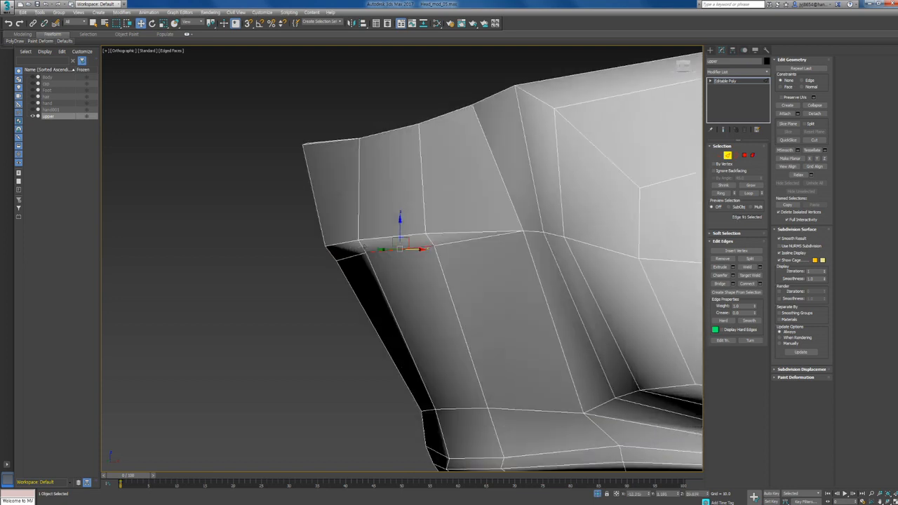
ctrl+click(354, 255)
alt+middle_drag(355, 254, 442, 214)
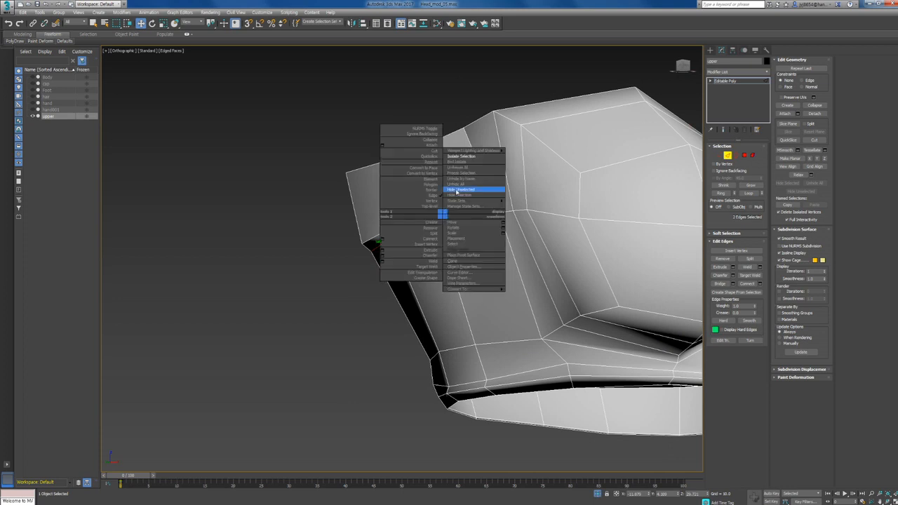
right_click(442, 214)
click(468, 169)
scroll(457, 204, down, 4)
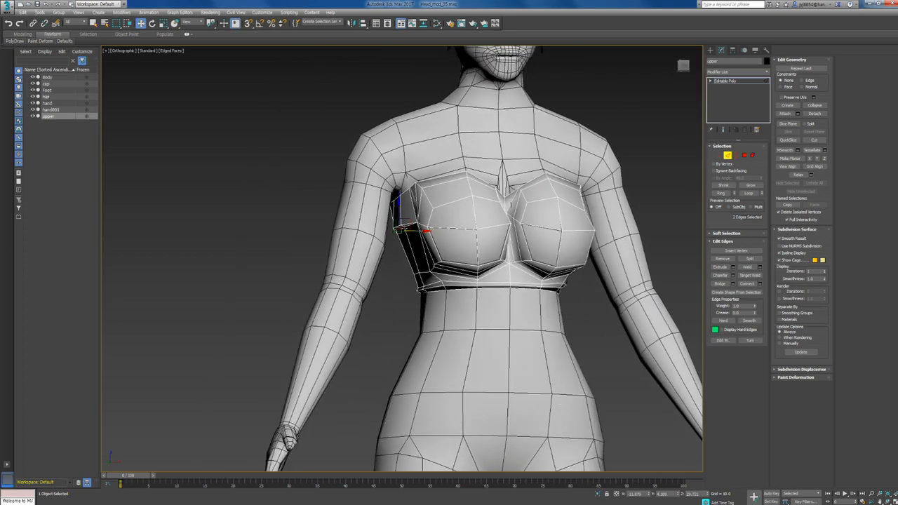
scroll(400, 228, up, 2)
alt+middle_drag(401, 229, 448, 208)
right_click(448, 207)
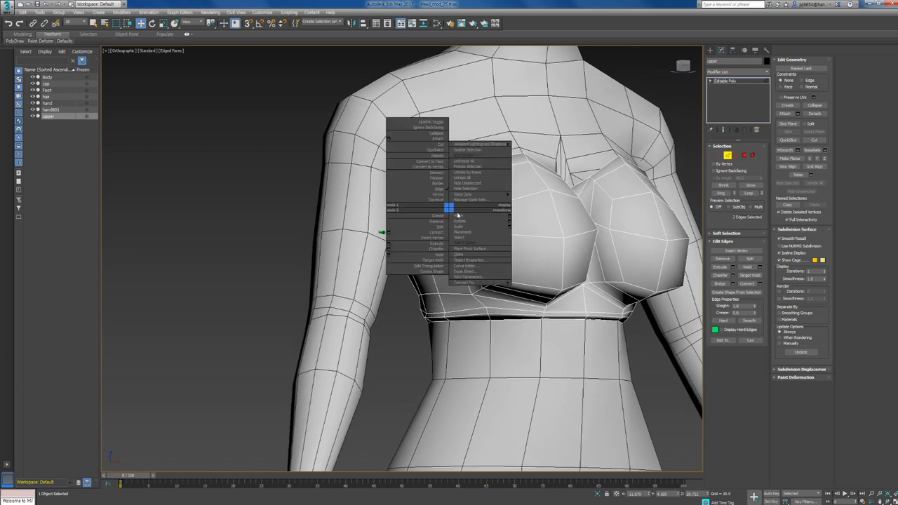
click(465, 150)
scroll(443, 200, down, 3)
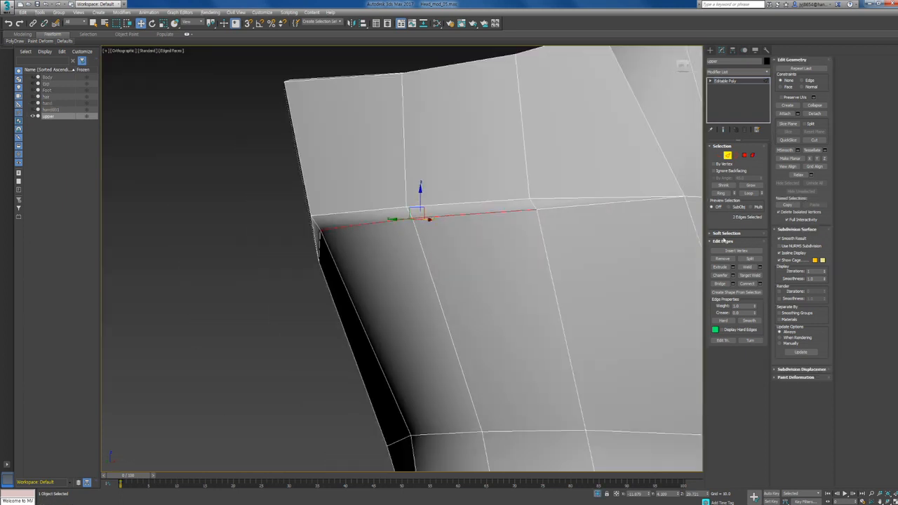
Step: Cut a second edge line slightly above the first around the garment's side, joining the existing vertices at both ends
click(814, 140)
scroll(611, 217, down, 4)
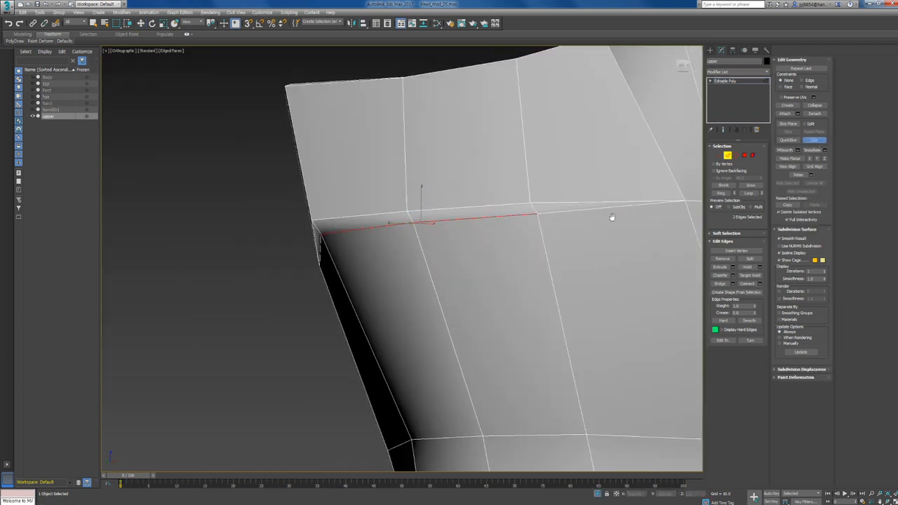
scroll(611, 212, up, 2)
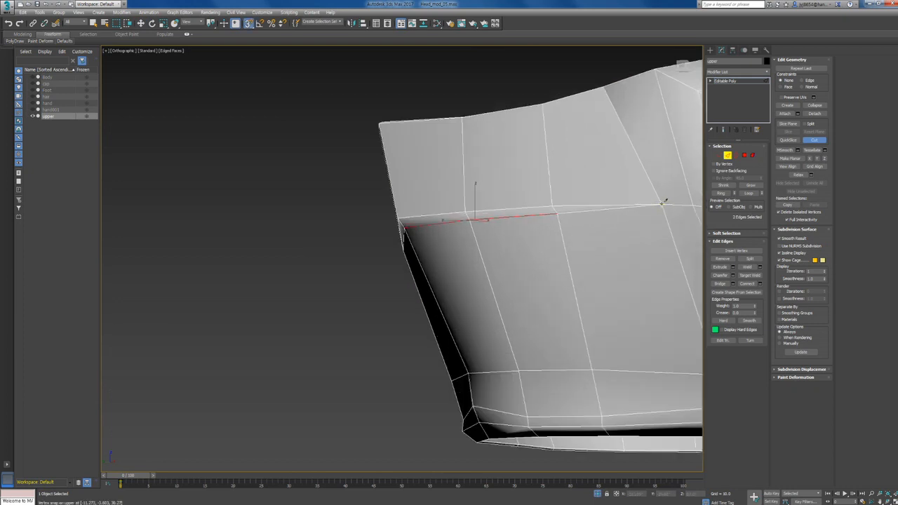
click(551, 197)
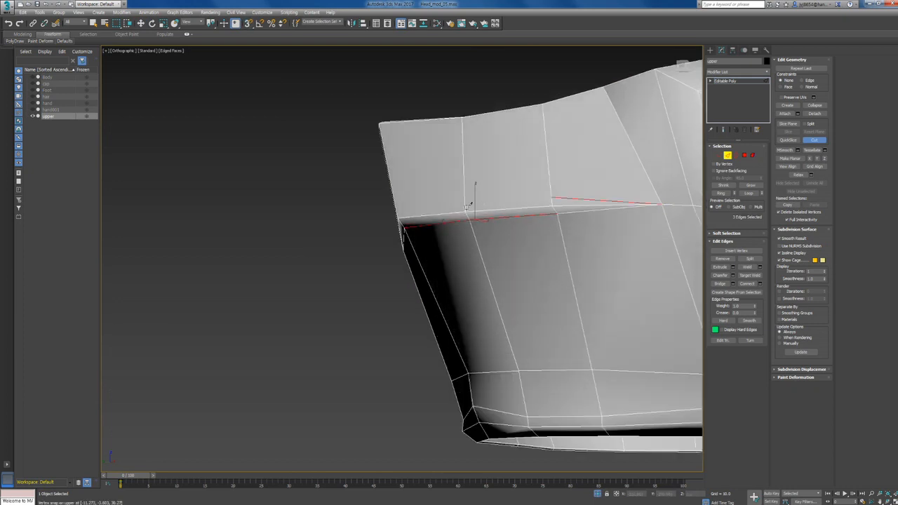
alt+middle_drag(462, 210, 488, 209)
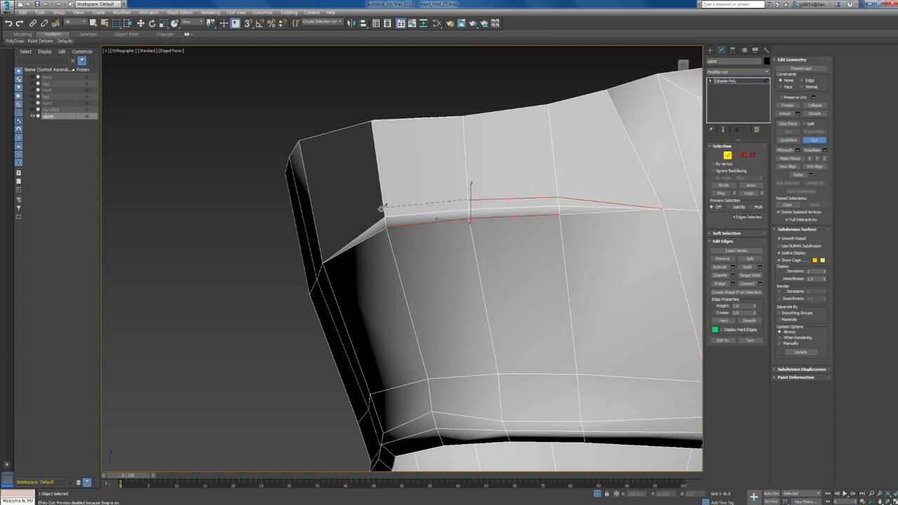
alt+middle_drag(372, 221, 374, 229)
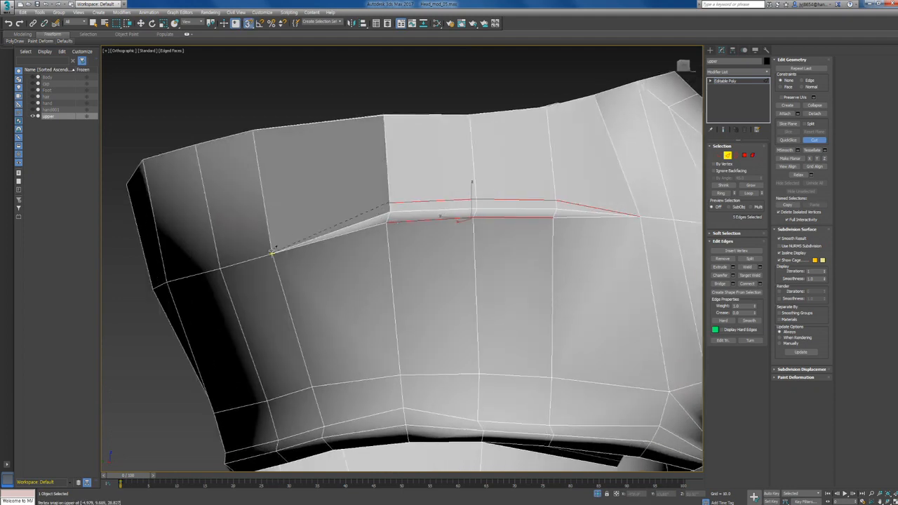
key(w)
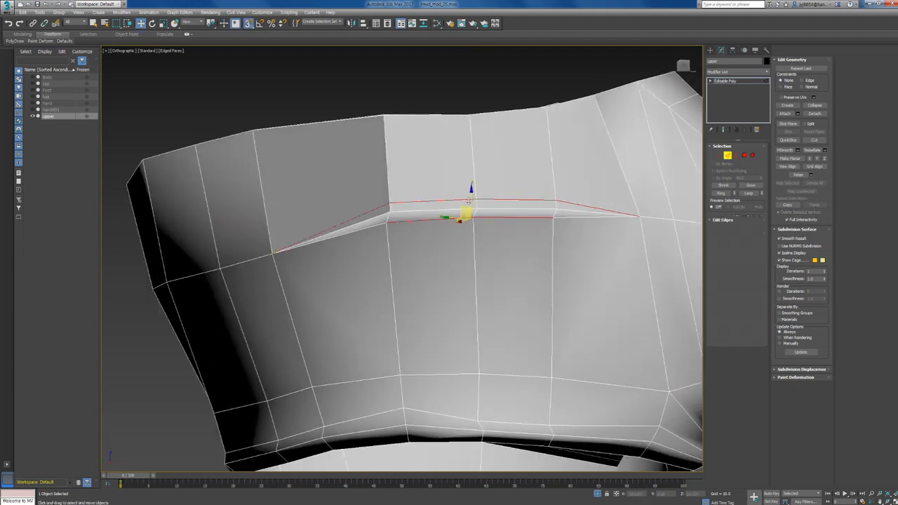
Step: Select the two middle edges of the upper cut line and adjust their position with Move
click(467, 202)
ctrl+click(491, 200)
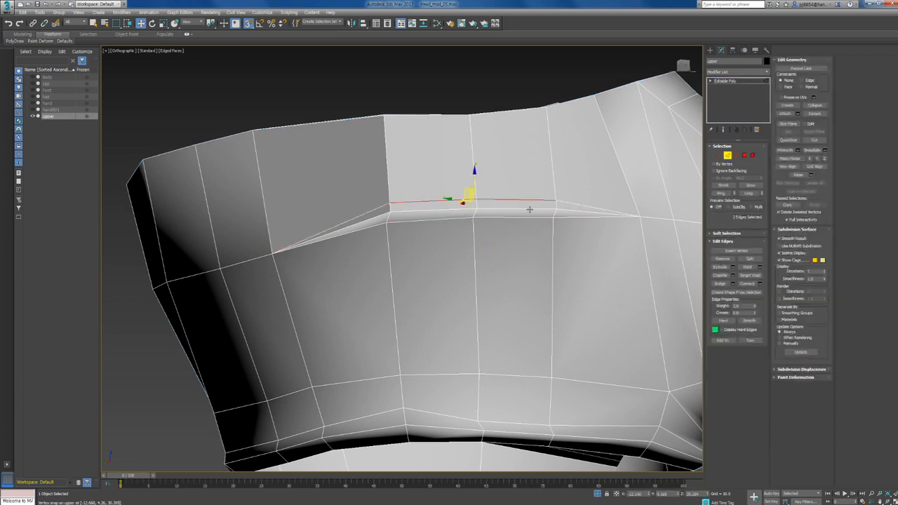
alt+middle_drag(530, 209, 497, 201)
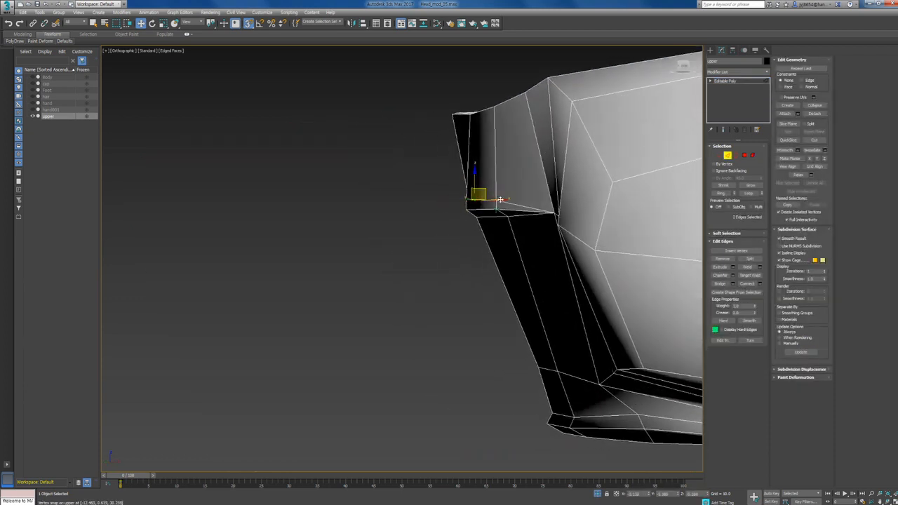
drag(500, 200, 504, 199)
key(ctrl+z)
alt+middle_drag(494, 201, 486, 192)
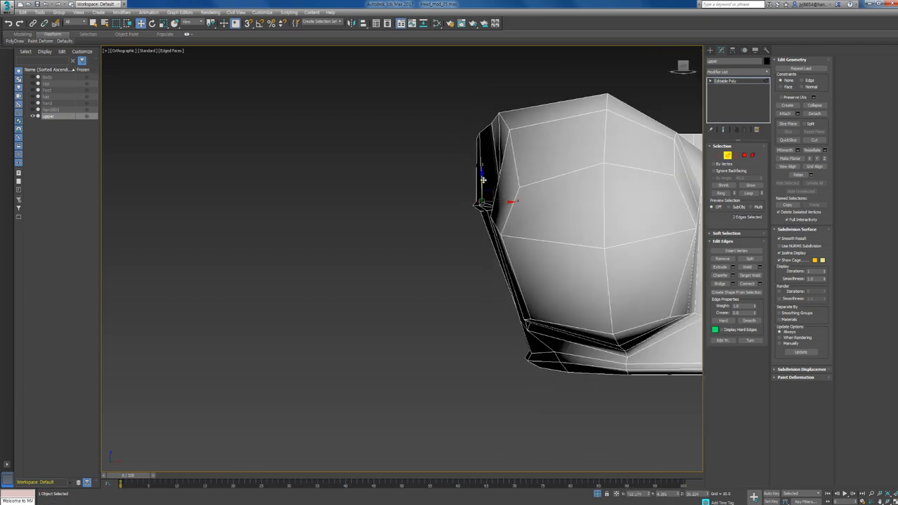
Step: End the isolation, leave edge editing, deselect the garment, and turn off the Edged Faces display
right_click(482, 180)
click(517, 136)
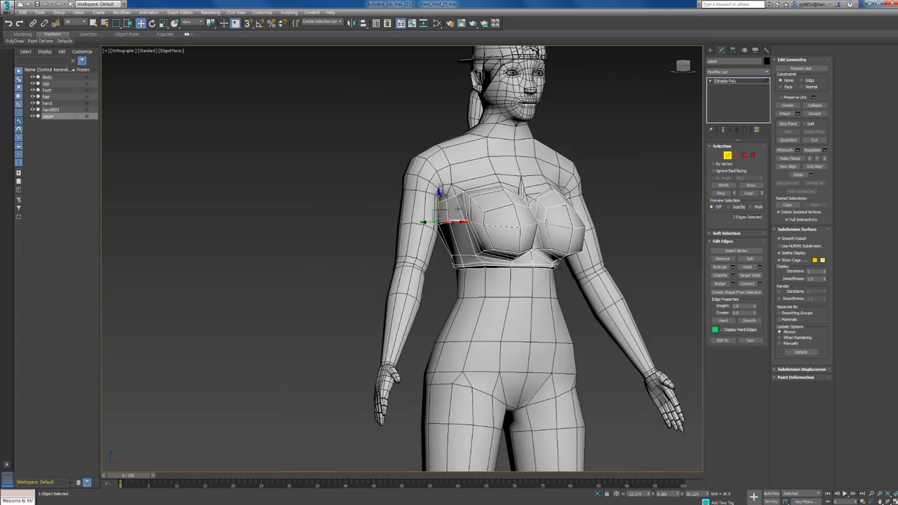
alt+middle_drag(457, 208, 445, 193)
click(710, 51)
click(636, 99)
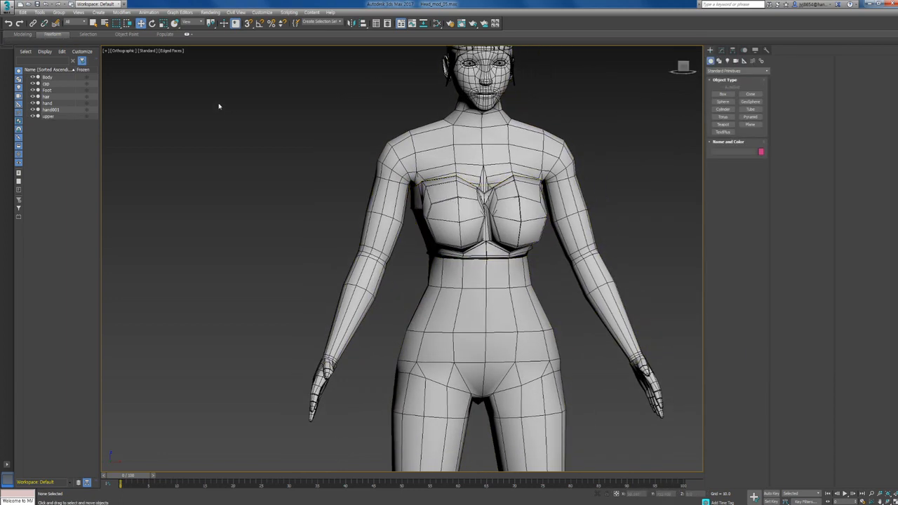
click(172, 50)
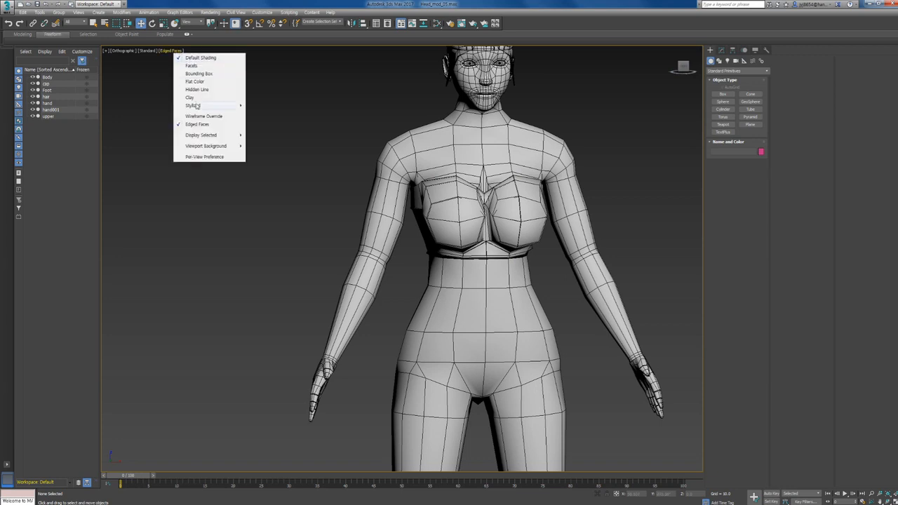
click(198, 125)
Step: Examine the smooth-shaded garment on the figure from the front and at an angle, up close and from afar
scroll(491, 207, down, 5)
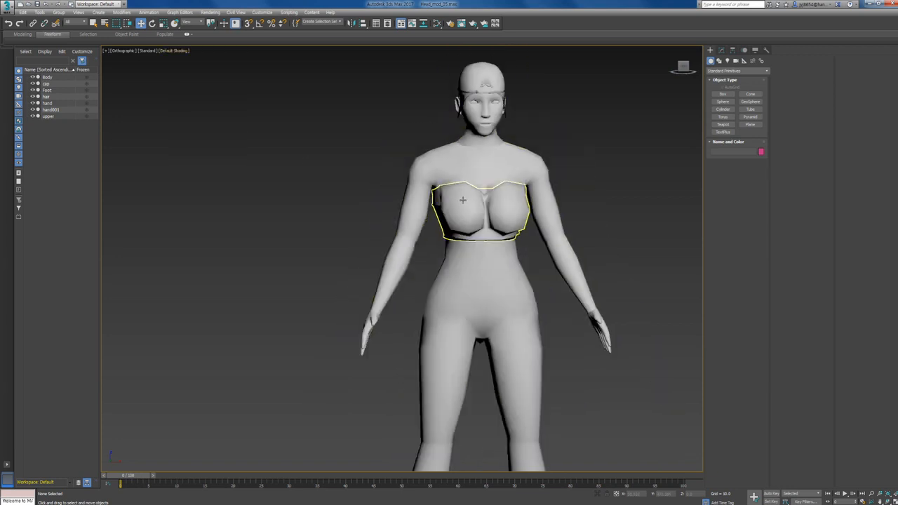
scroll(433, 204, up, 5)
middle_drag(421, 204, 351, 204)
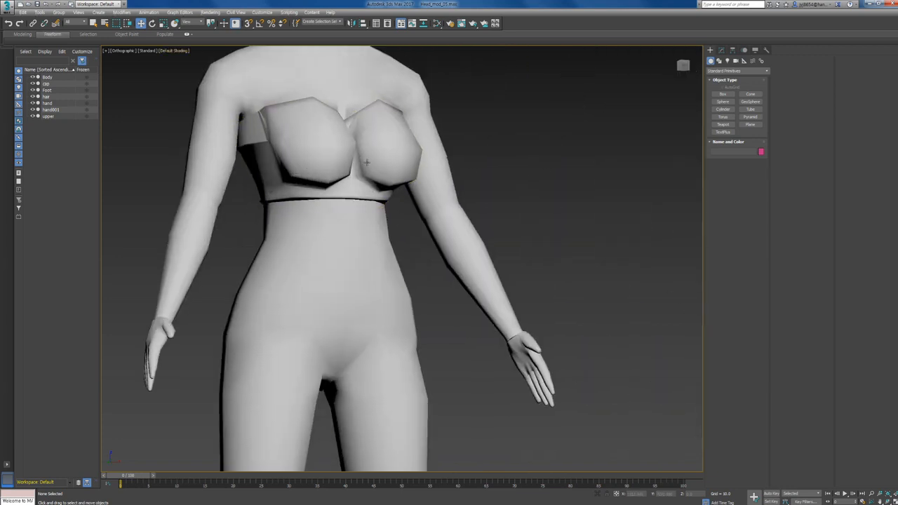
click(315, 104)
mouse_move(314, 104)
alt+middle_down()
mouse_move(418, 103)
mouse_move(290, 112)
mouse_move(312, 107)
alt+middle_up()
scroll(312, 107, down, 3)
middle_drag(364, 122, 405, 150)
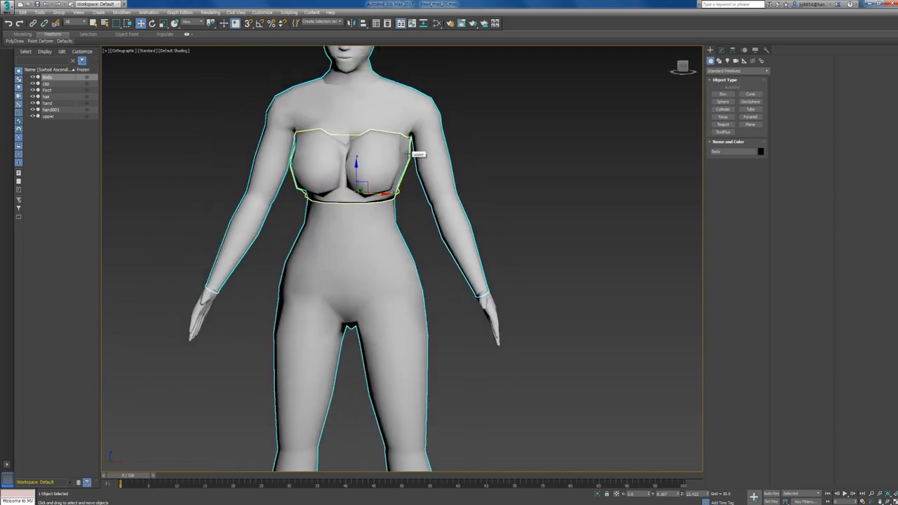
scroll(463, 208, up, 2)
alt+middle_drag(358, 163, 512, 173)
click(355, 152)
scroll(351, 148, down, 2)
scroll(352, 160, down, 2)
scroll(370, 166, down, 2)
scroll(348, 170, up, 2)
click(516, 184)
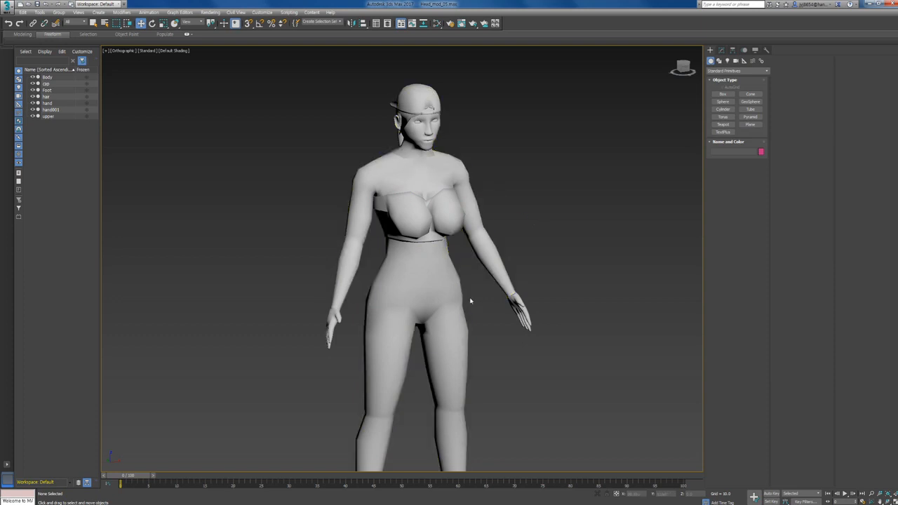
click(240, 504)
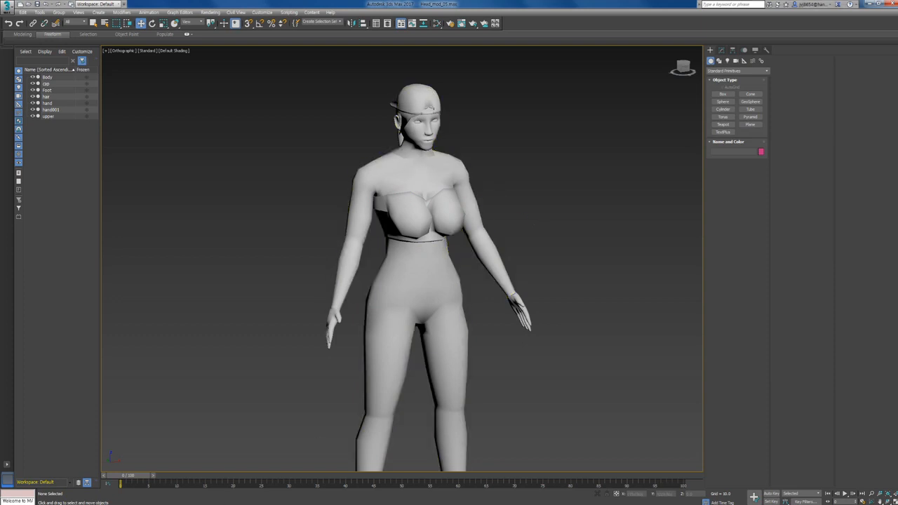